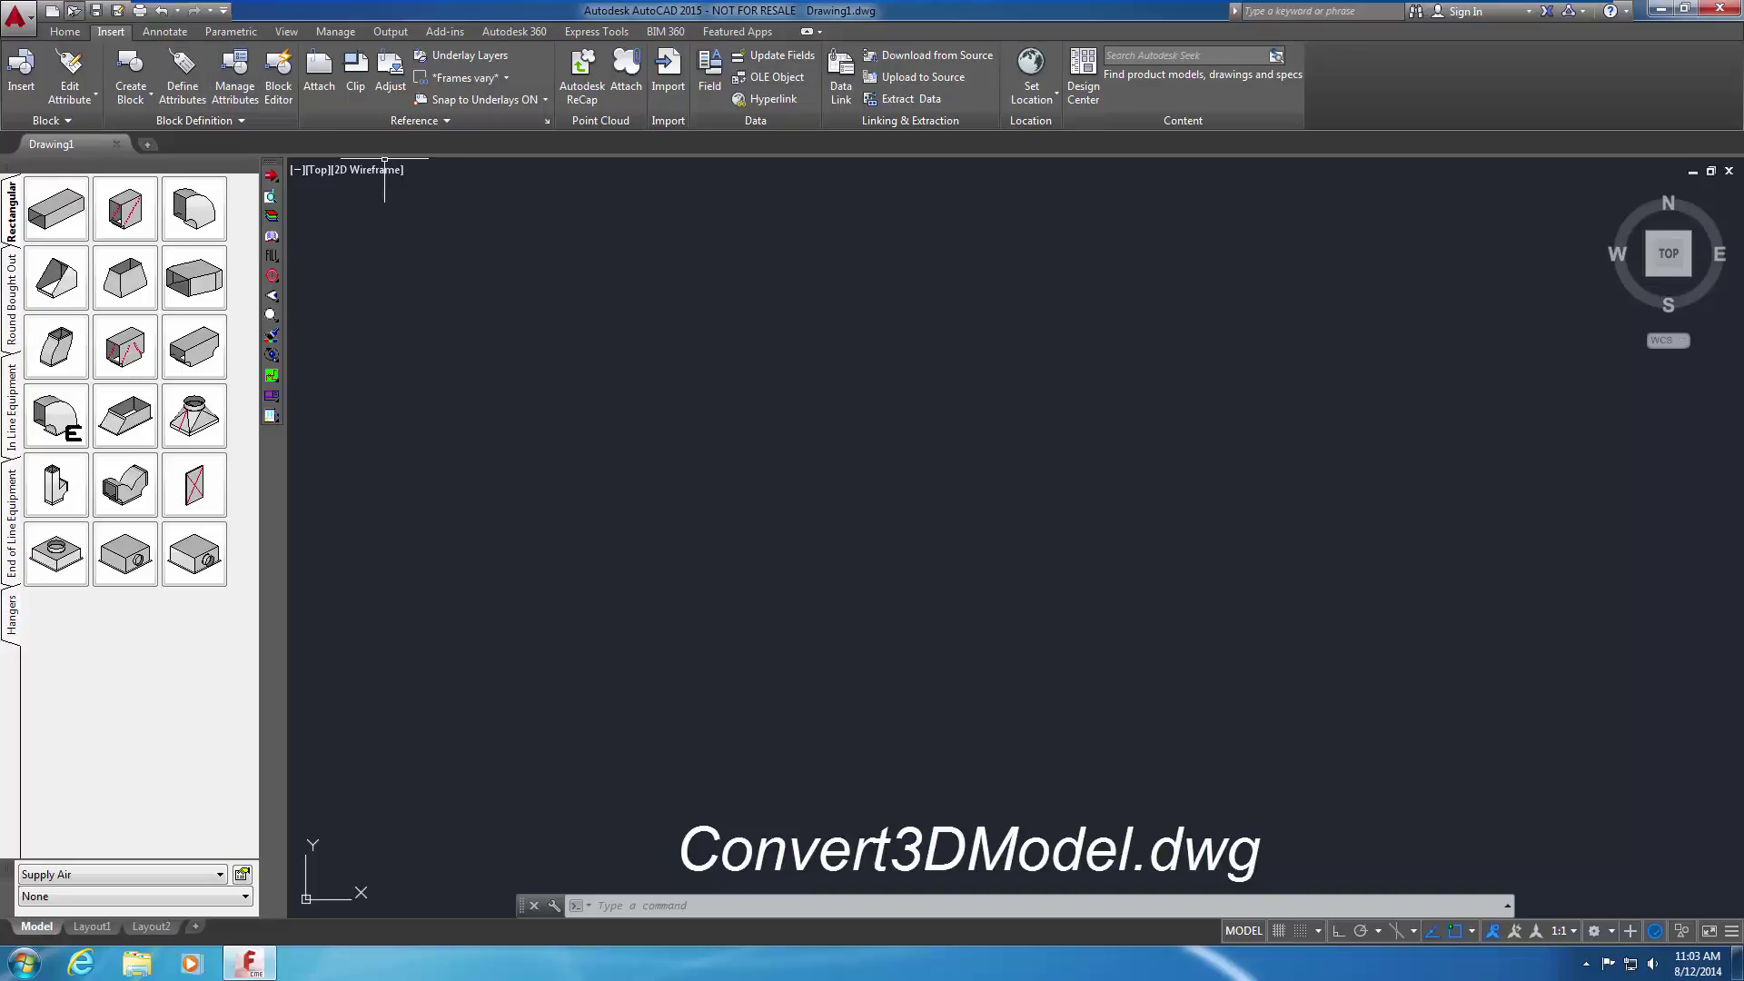
Open the Convert3DModel.dwg drawing
click(73, 11)
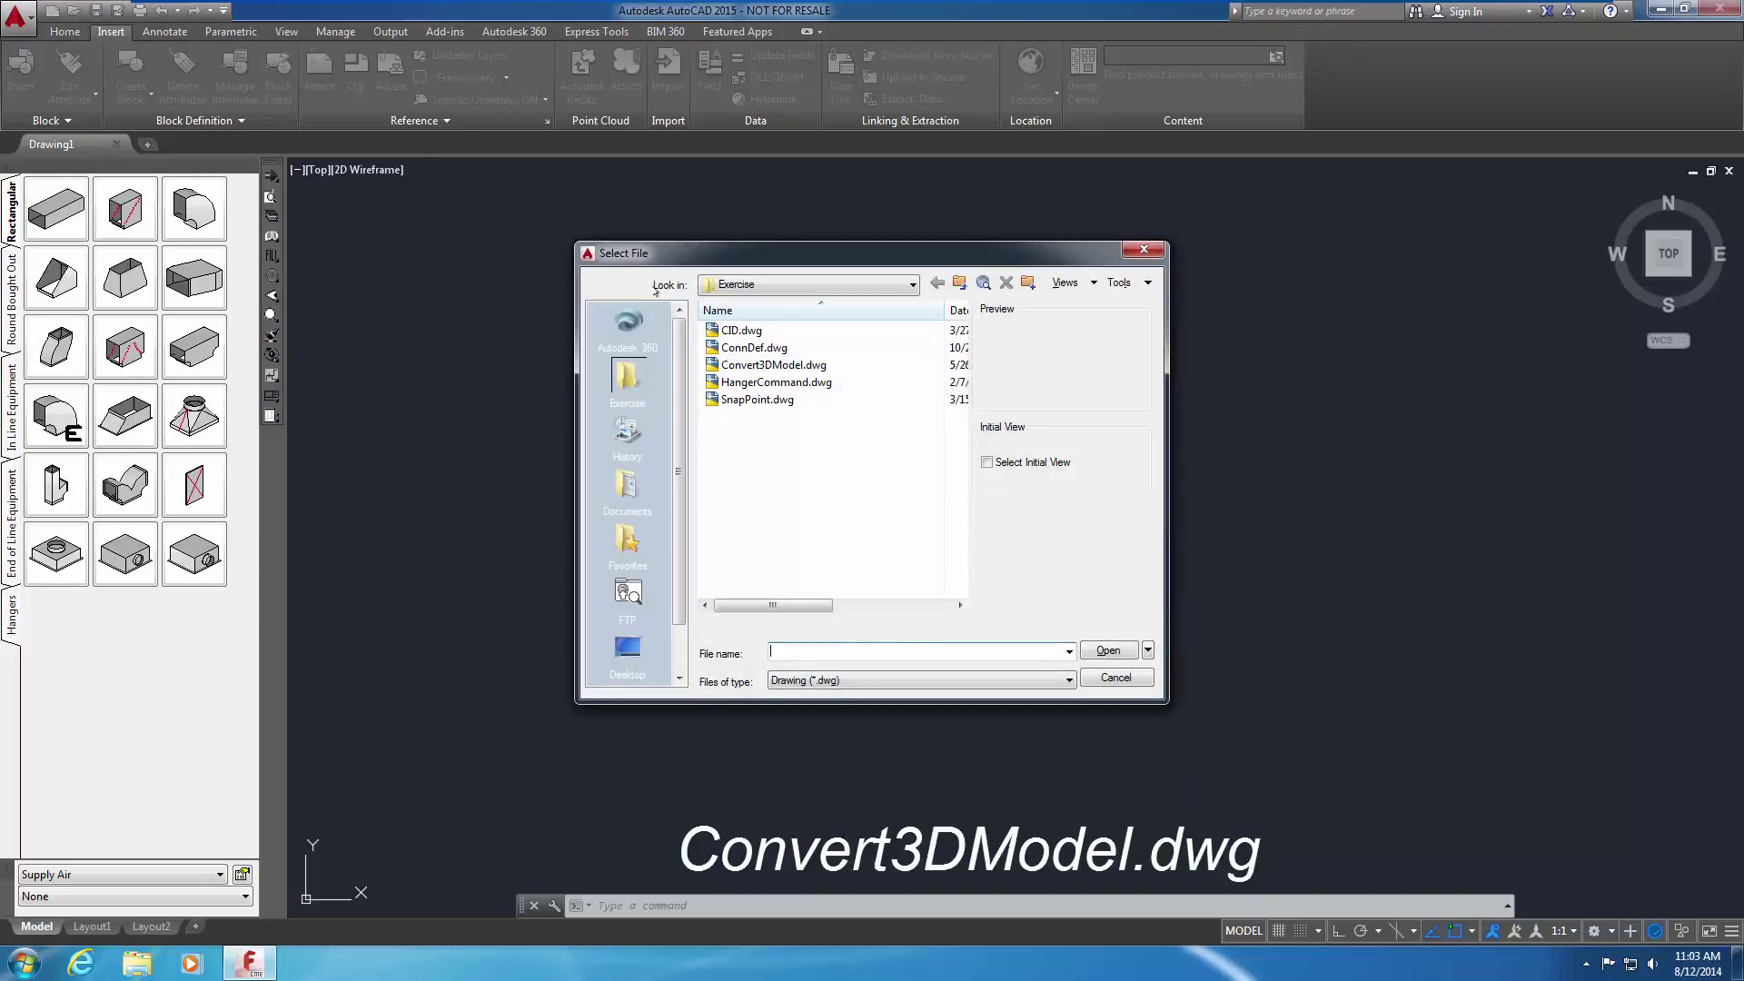
click(743, 364)
click(1104, 649)
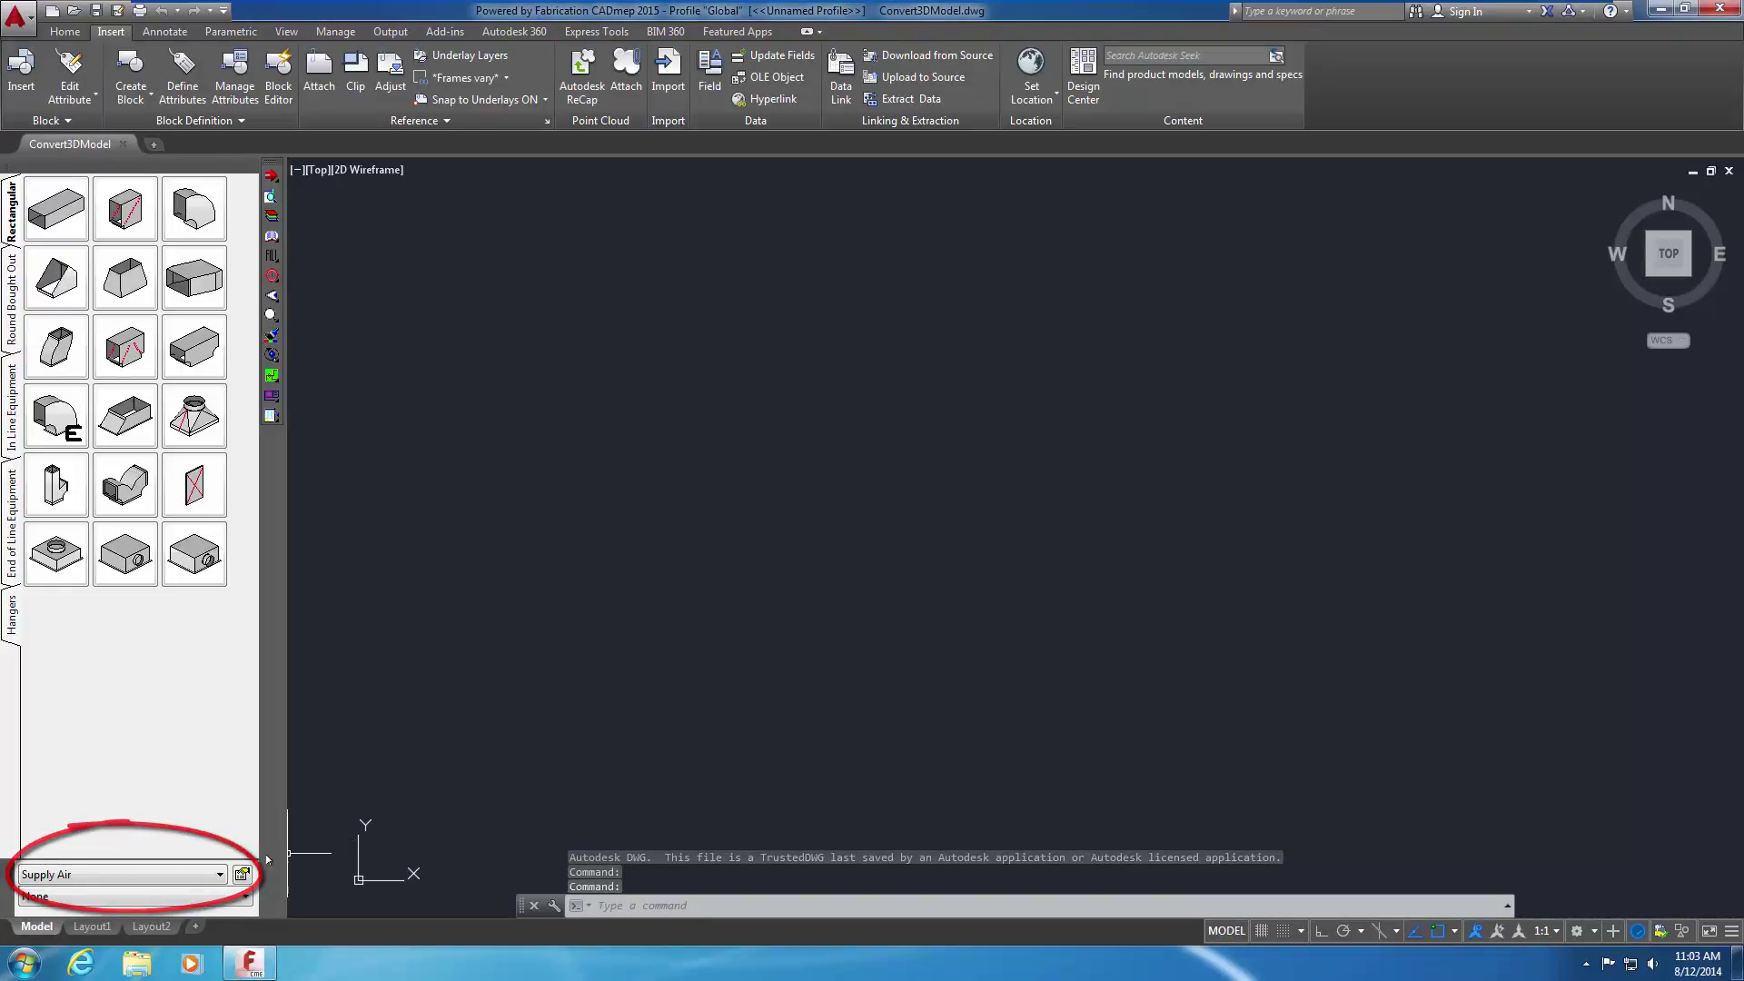
Make Heating Water Supply from the ADSK - Hydronic group the current service
click(220, 874)
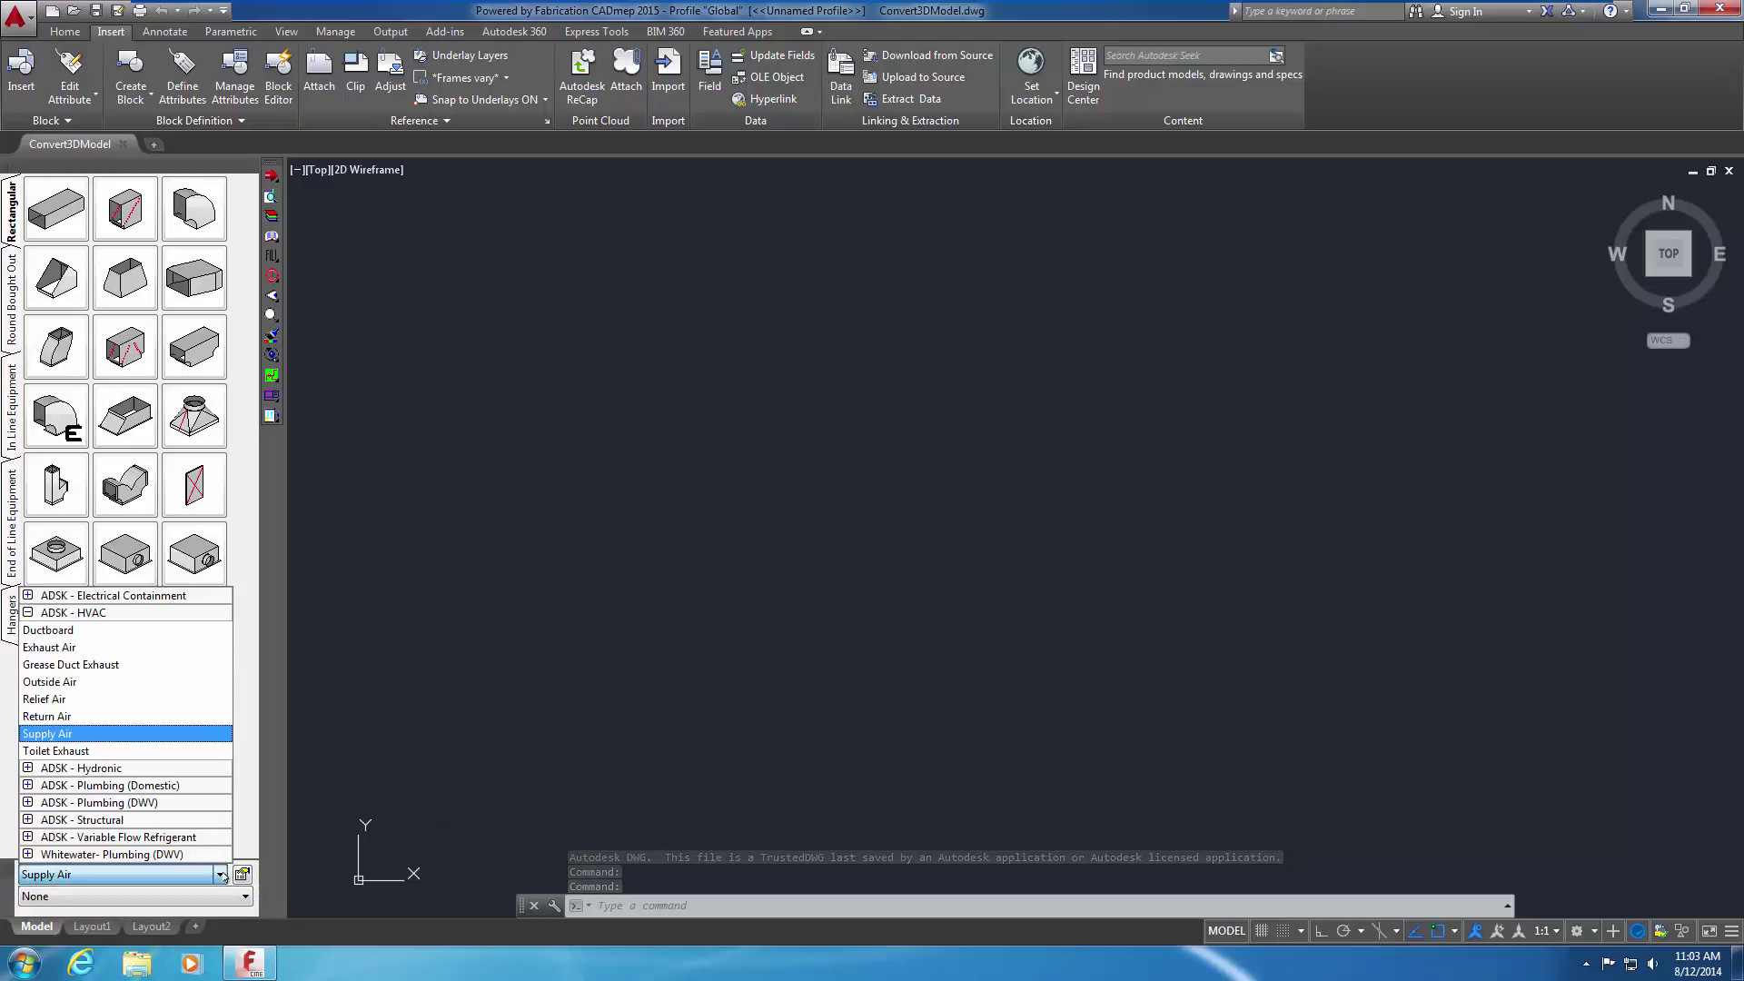
click(28, 769)
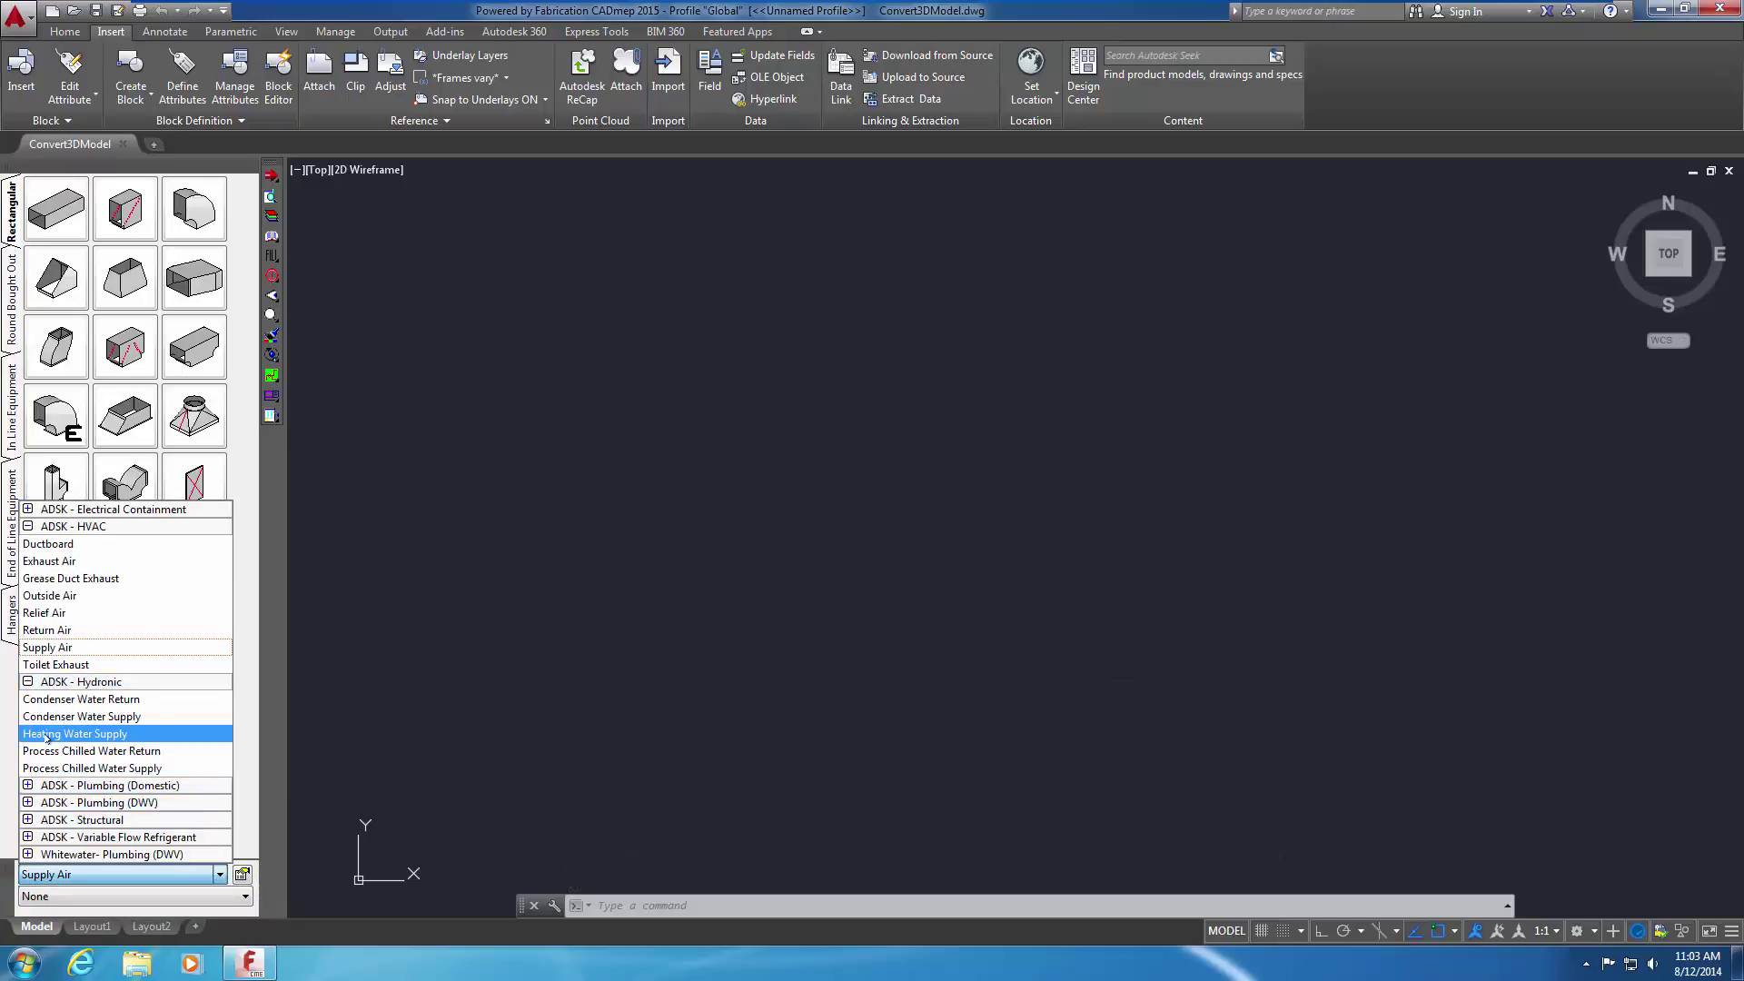
click(47, 734)
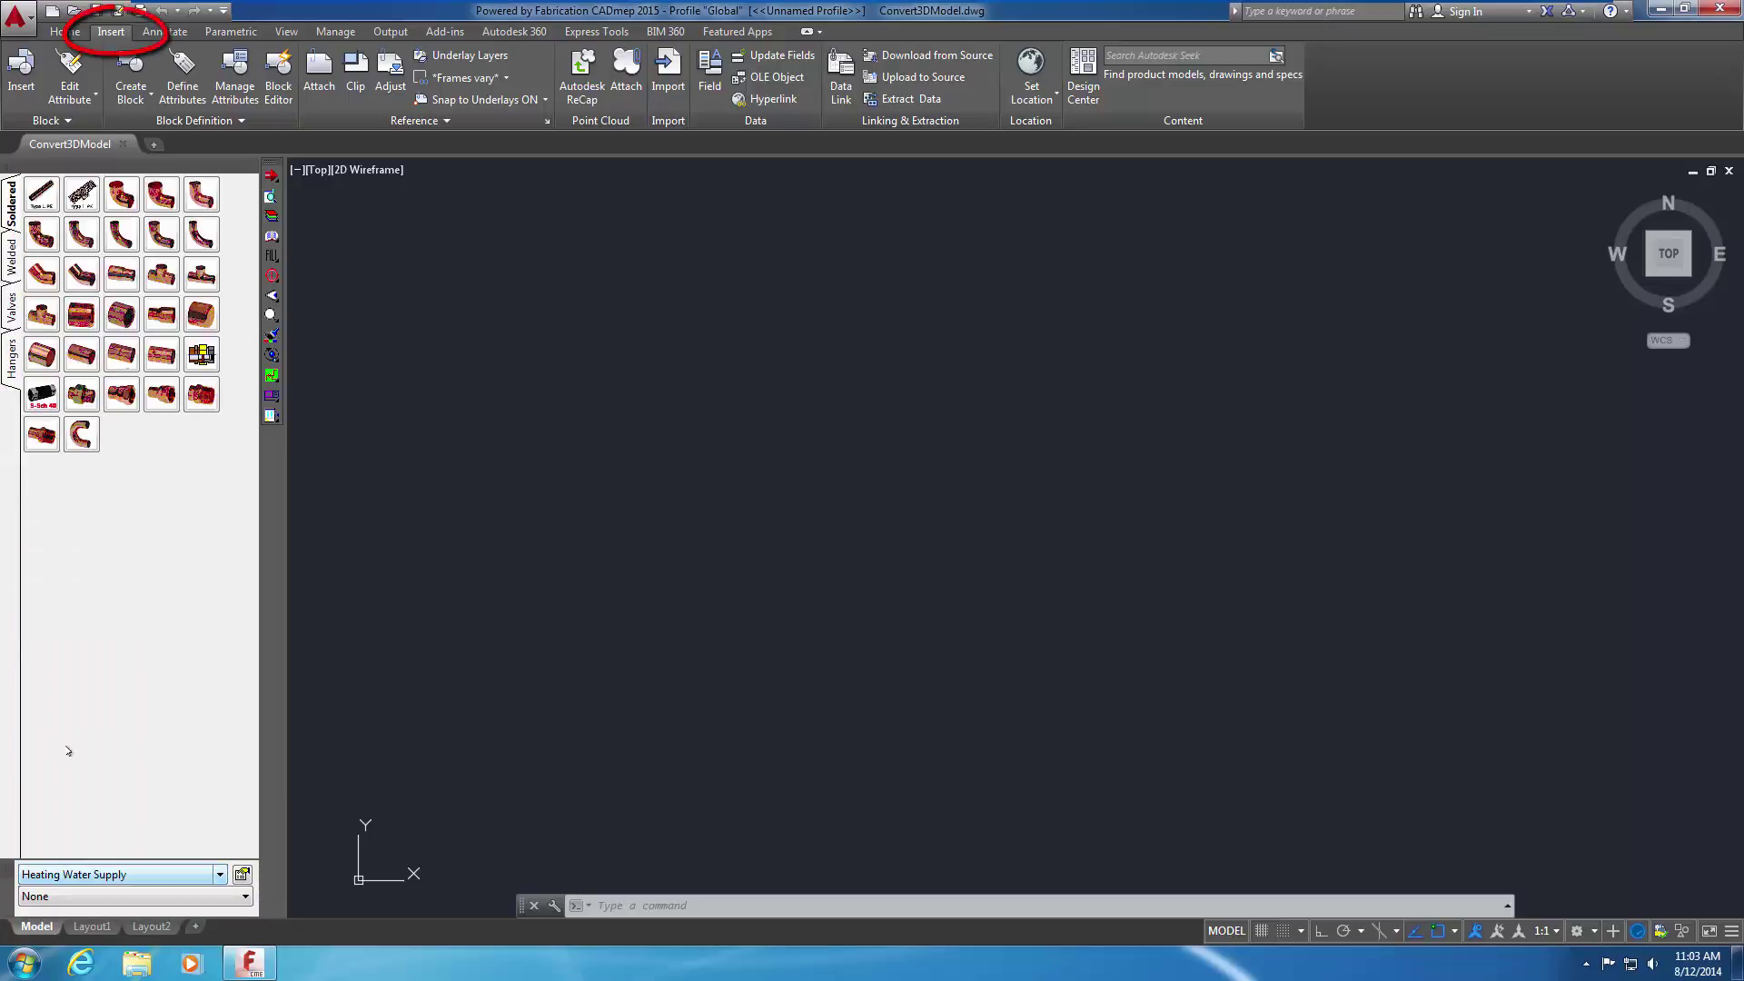
Import Convert3DPump.sat as an ACIS (*.sat) file and zoom to fit the pump
click(663, 82)
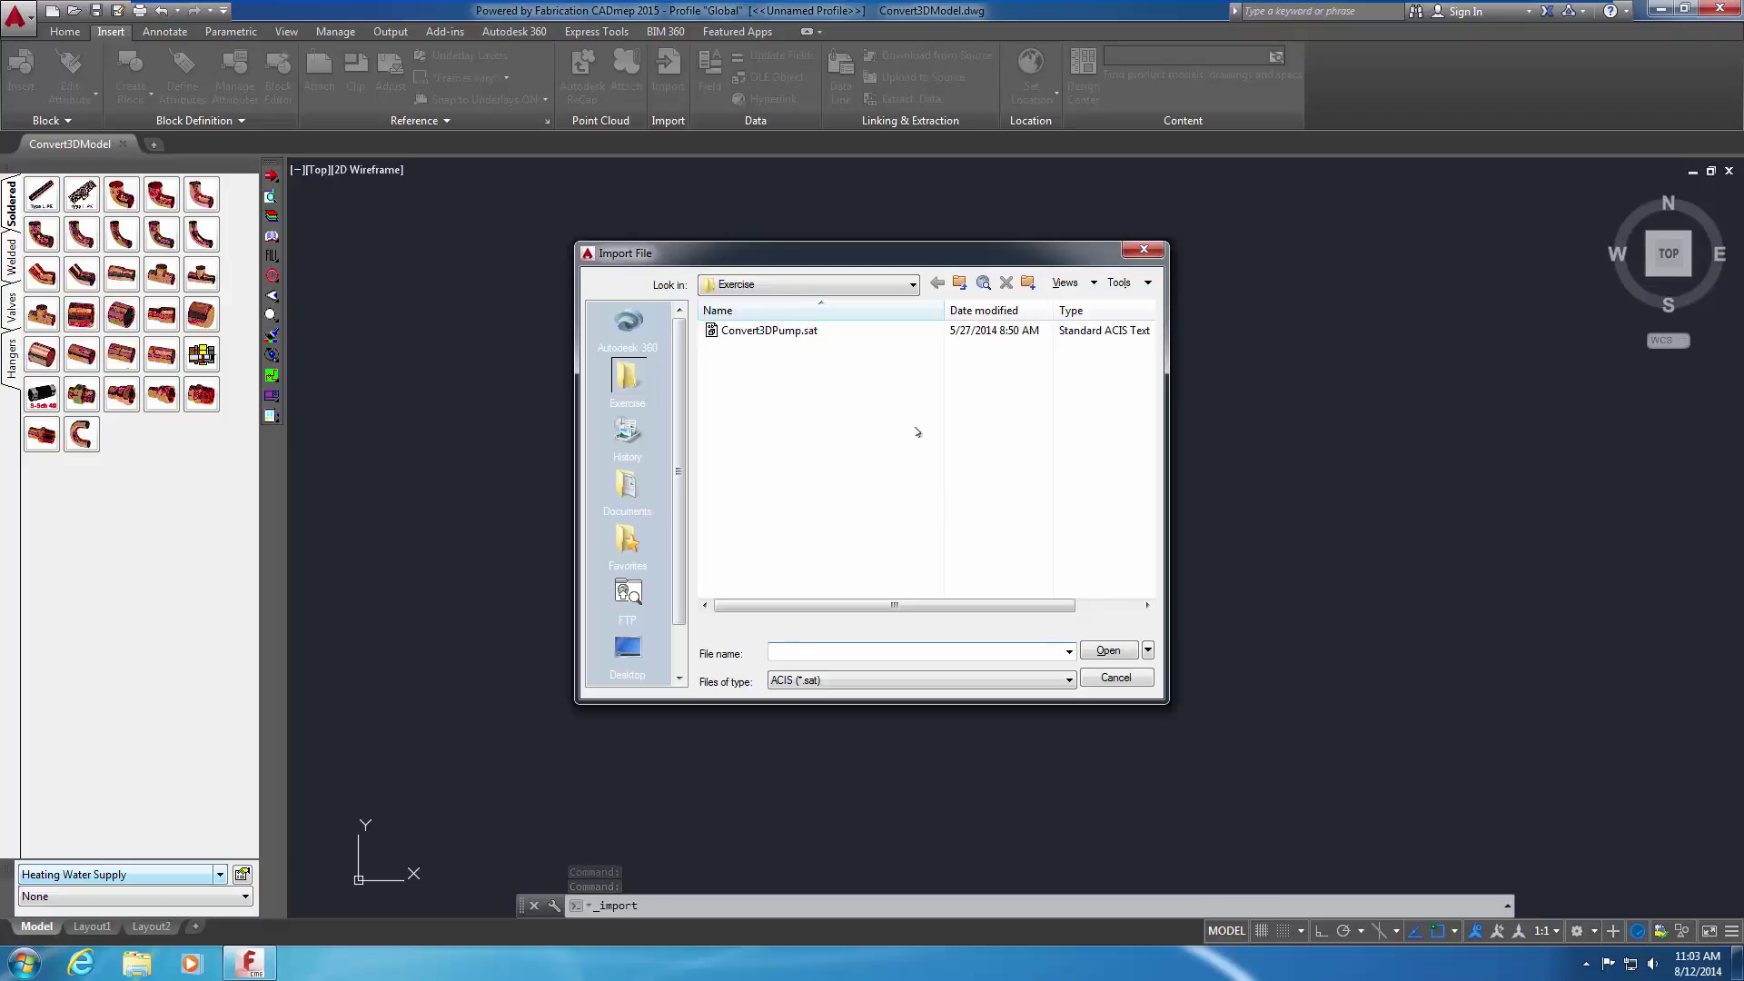
click(1068, 681)
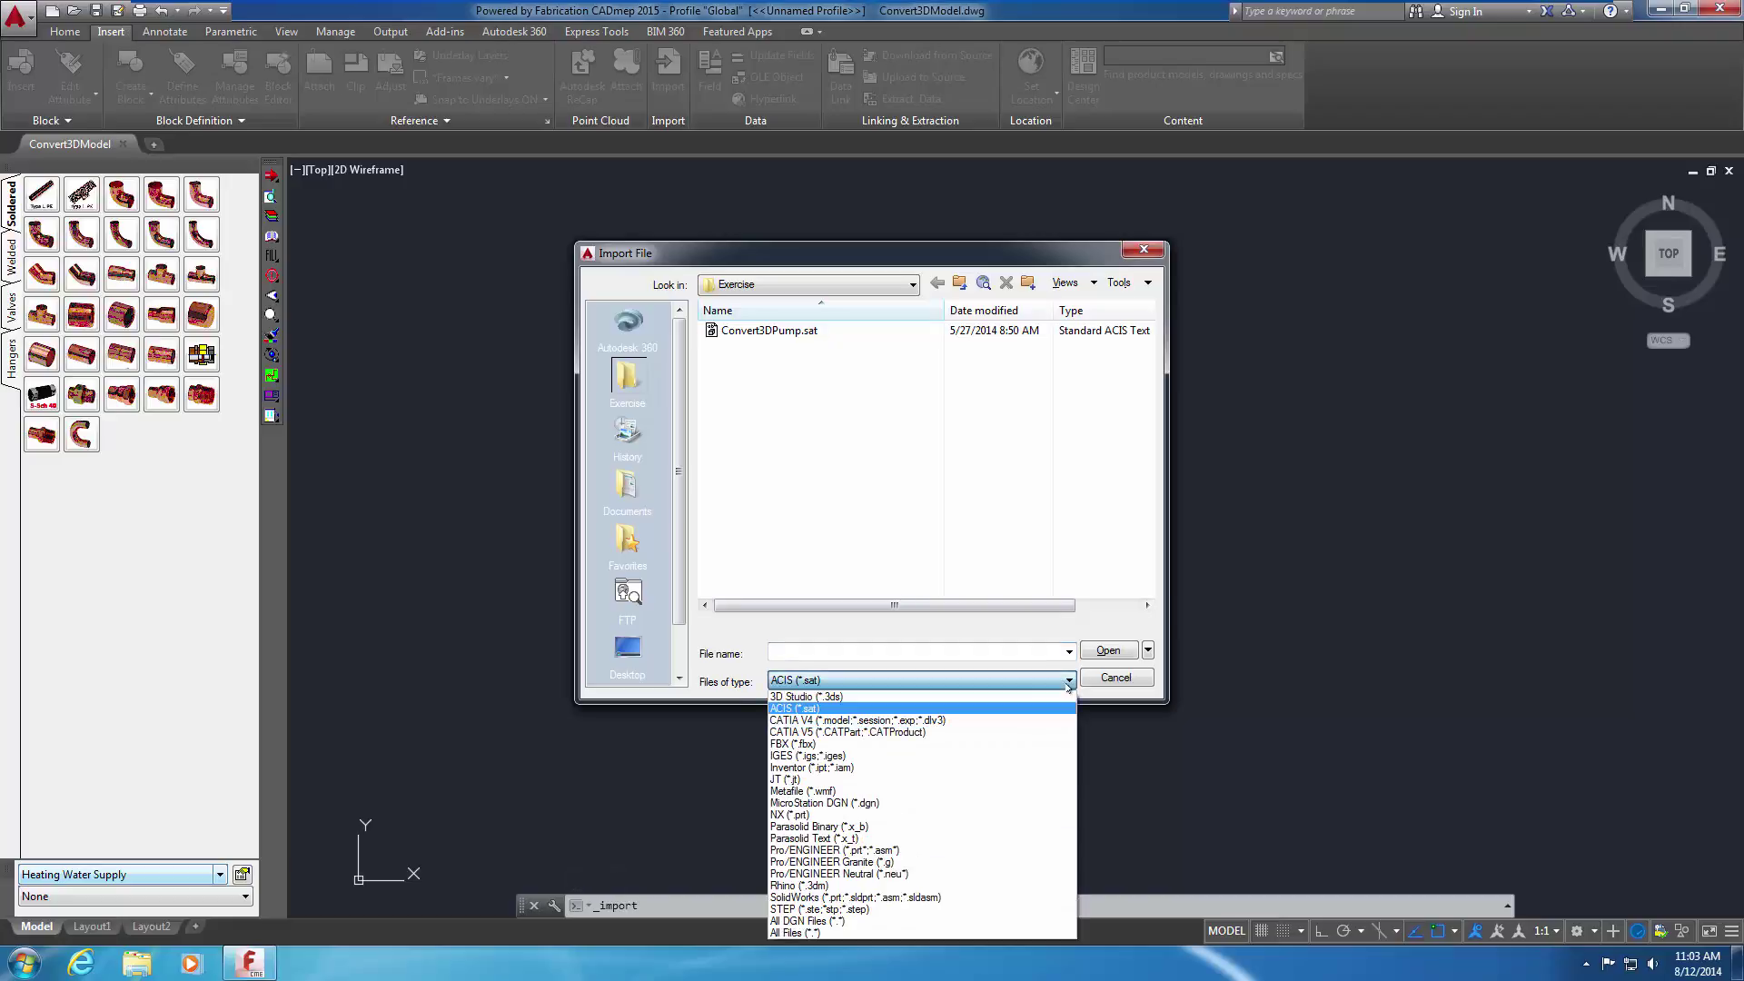
click(1069, 682)
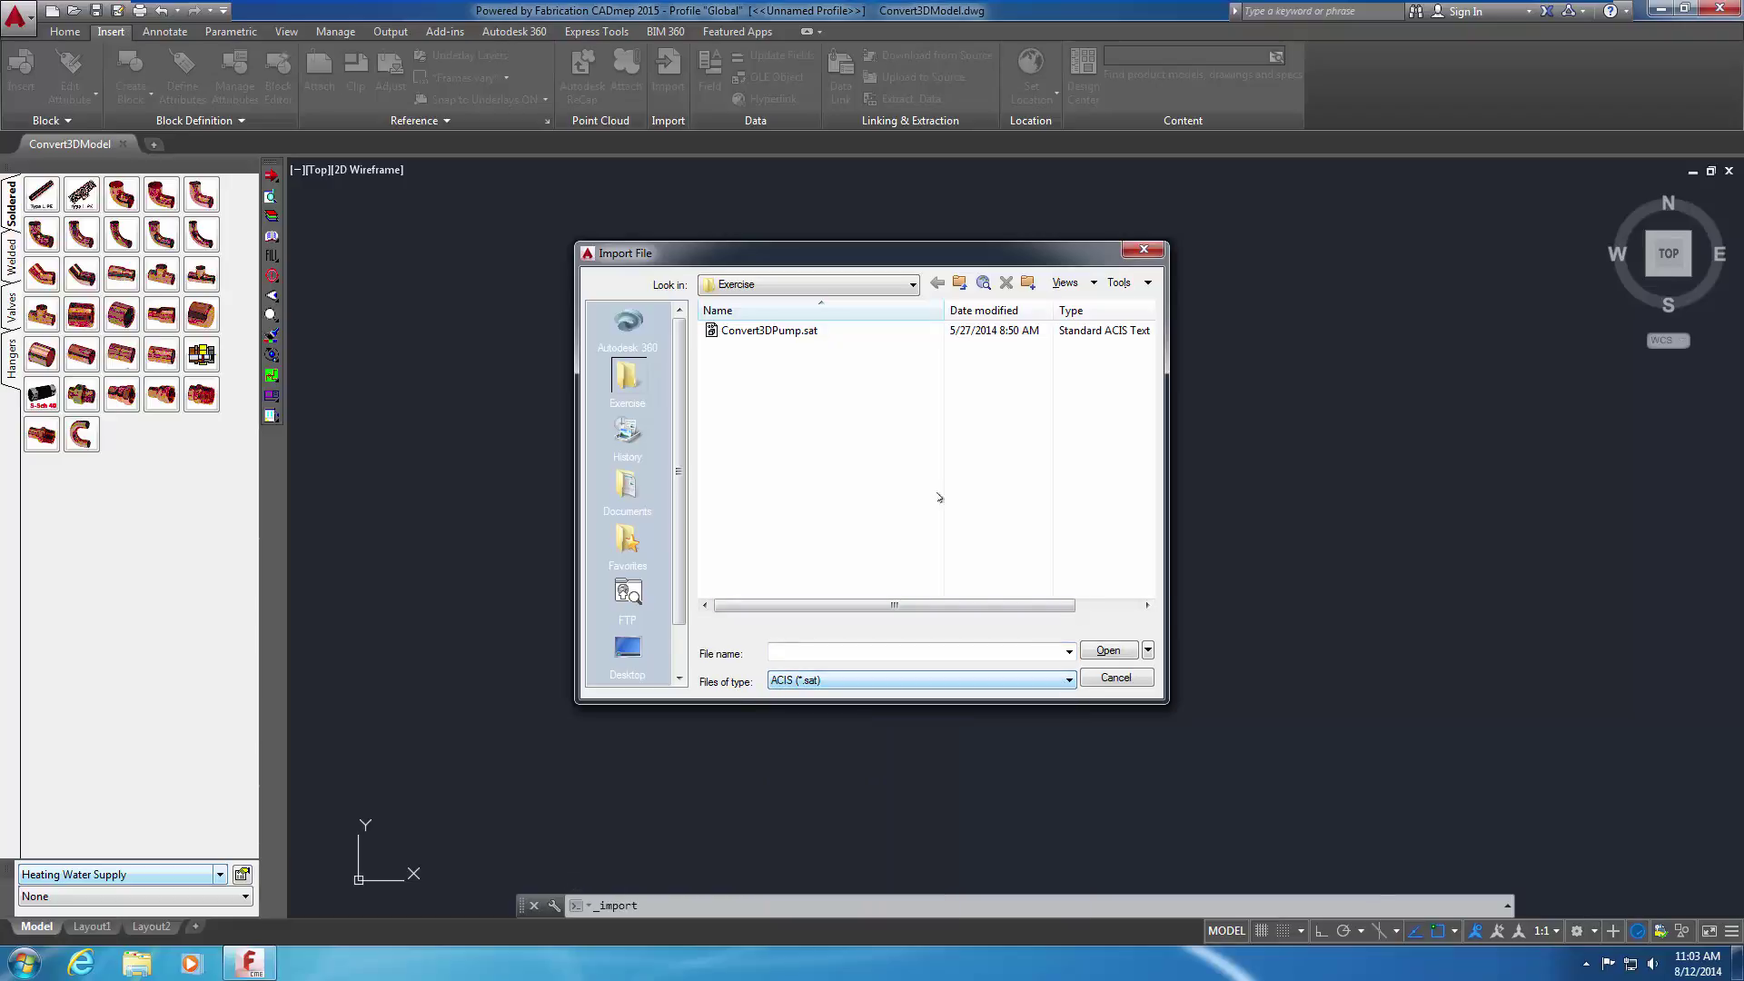
click(799, 333)
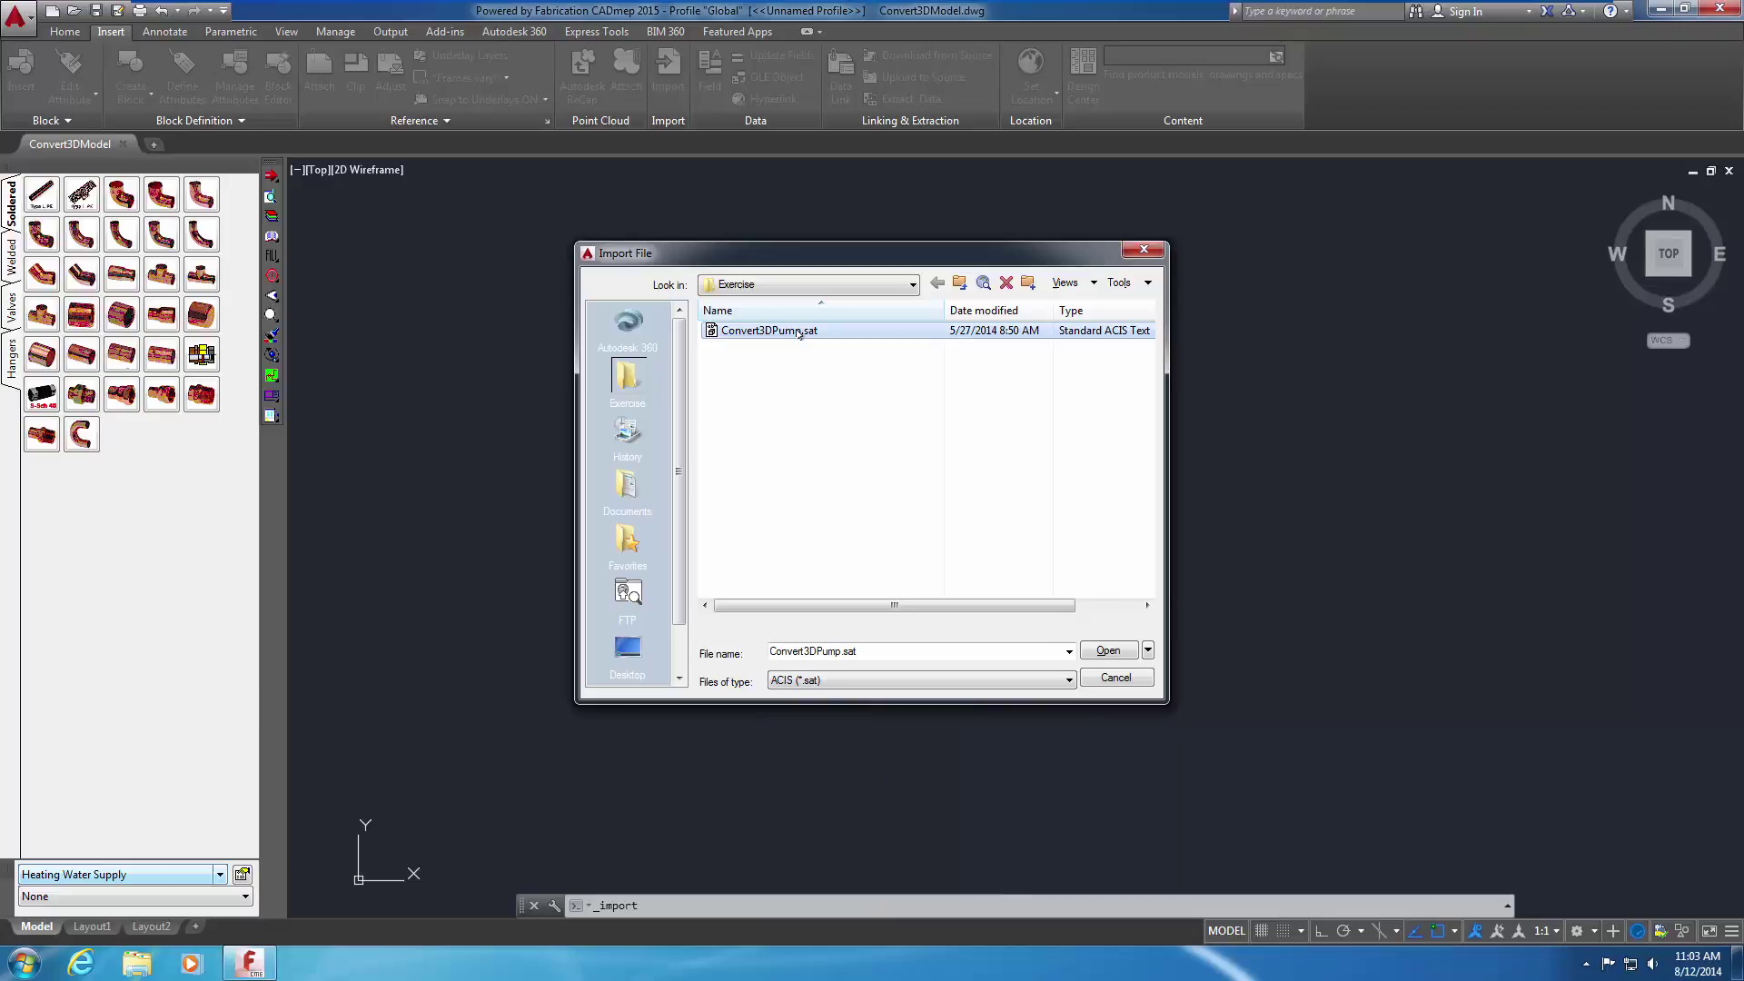
click(1106, 651)
middle_click(1093, 651)
middle_click(1092, 651)
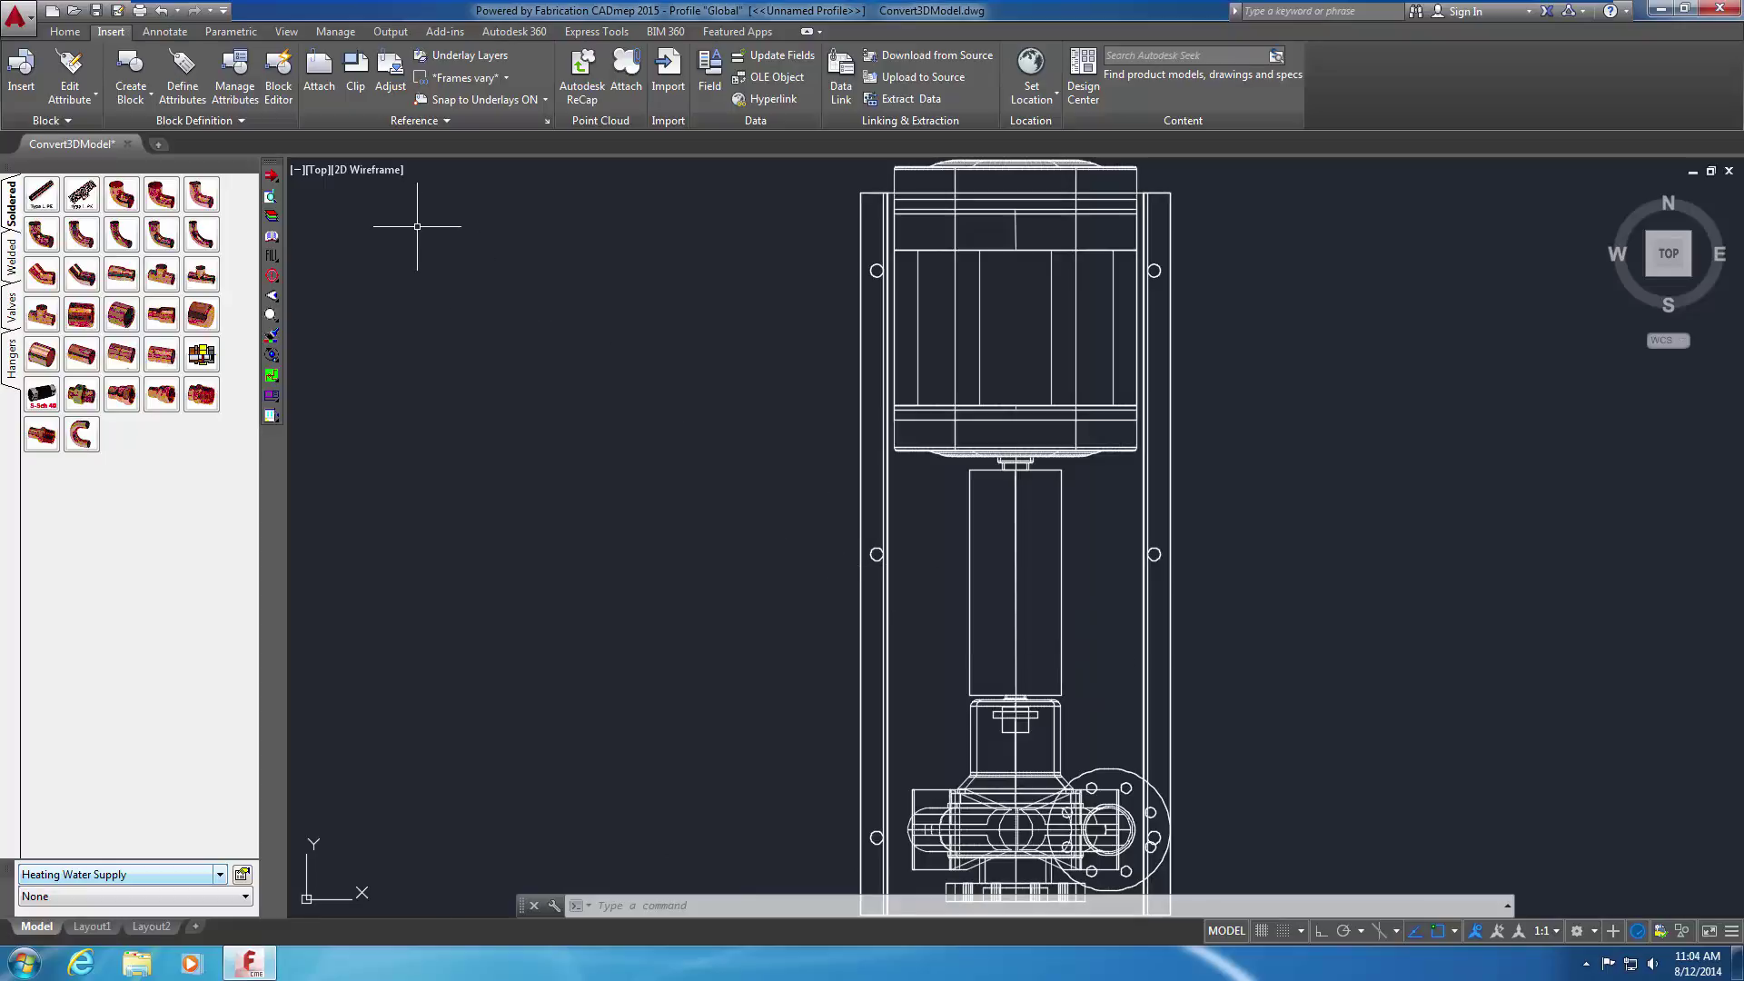
Set the view to SW Isometric with the Realistic visual style, panning the pump into view
click(319, 170)
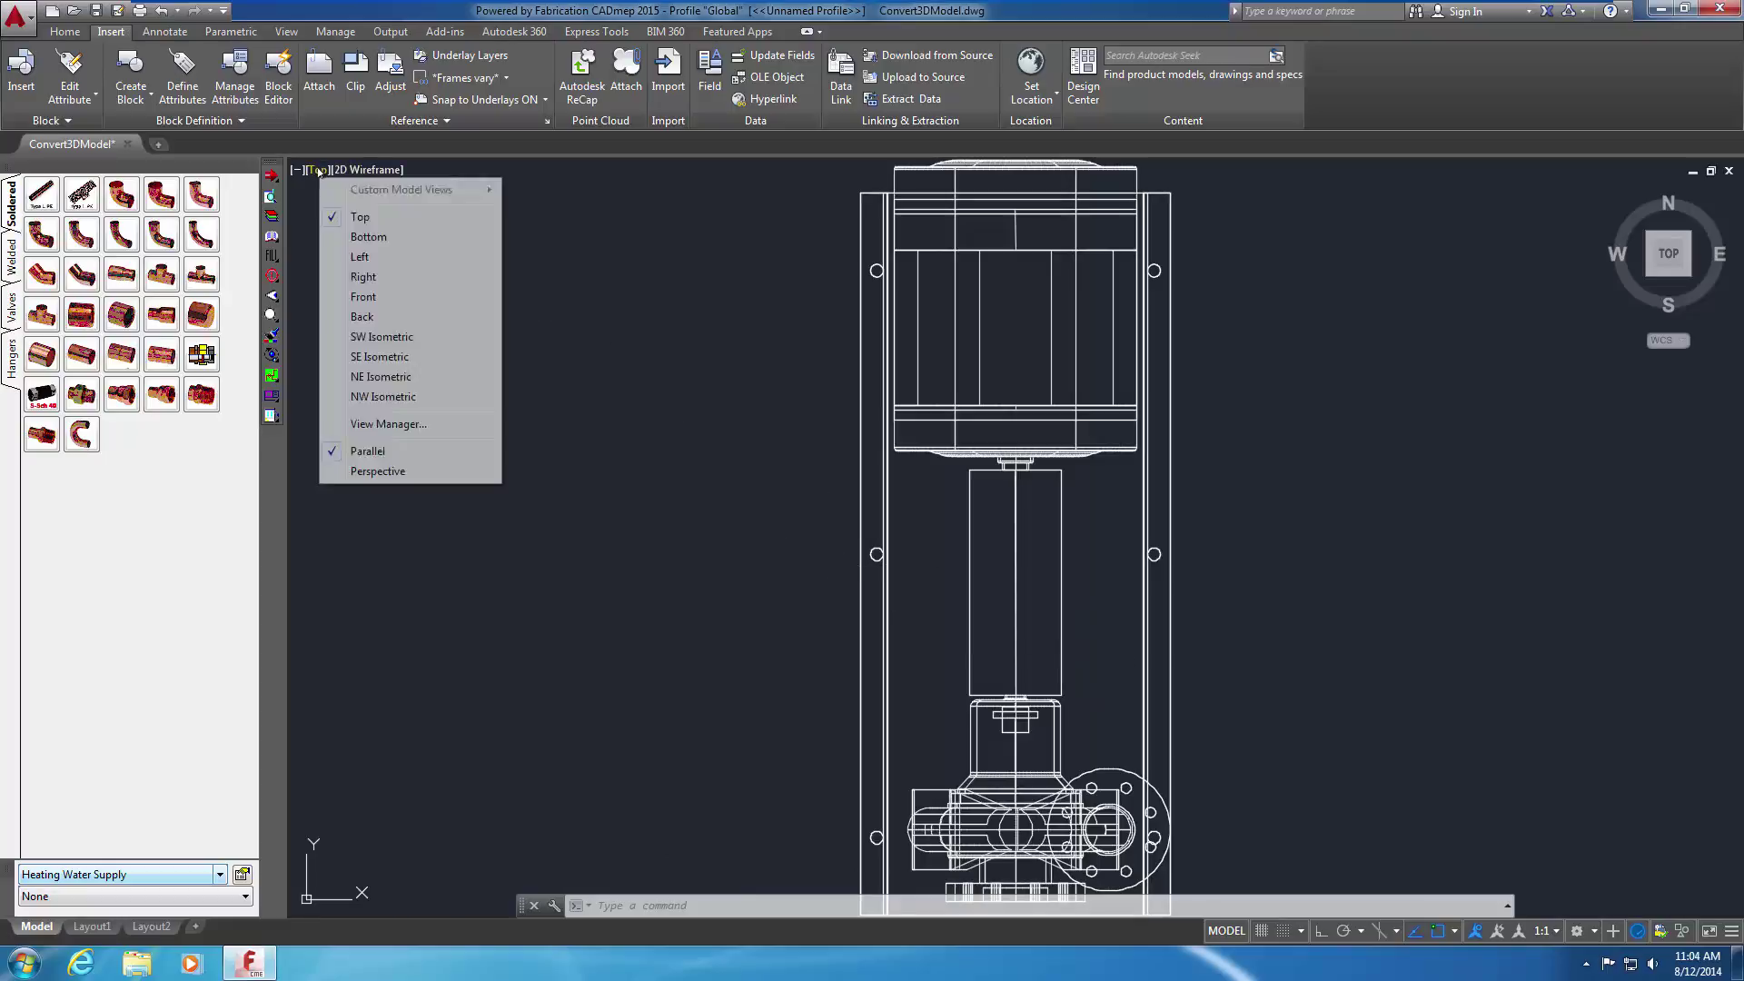
click(362, 336)
click(410, 173)
click(461, 276)
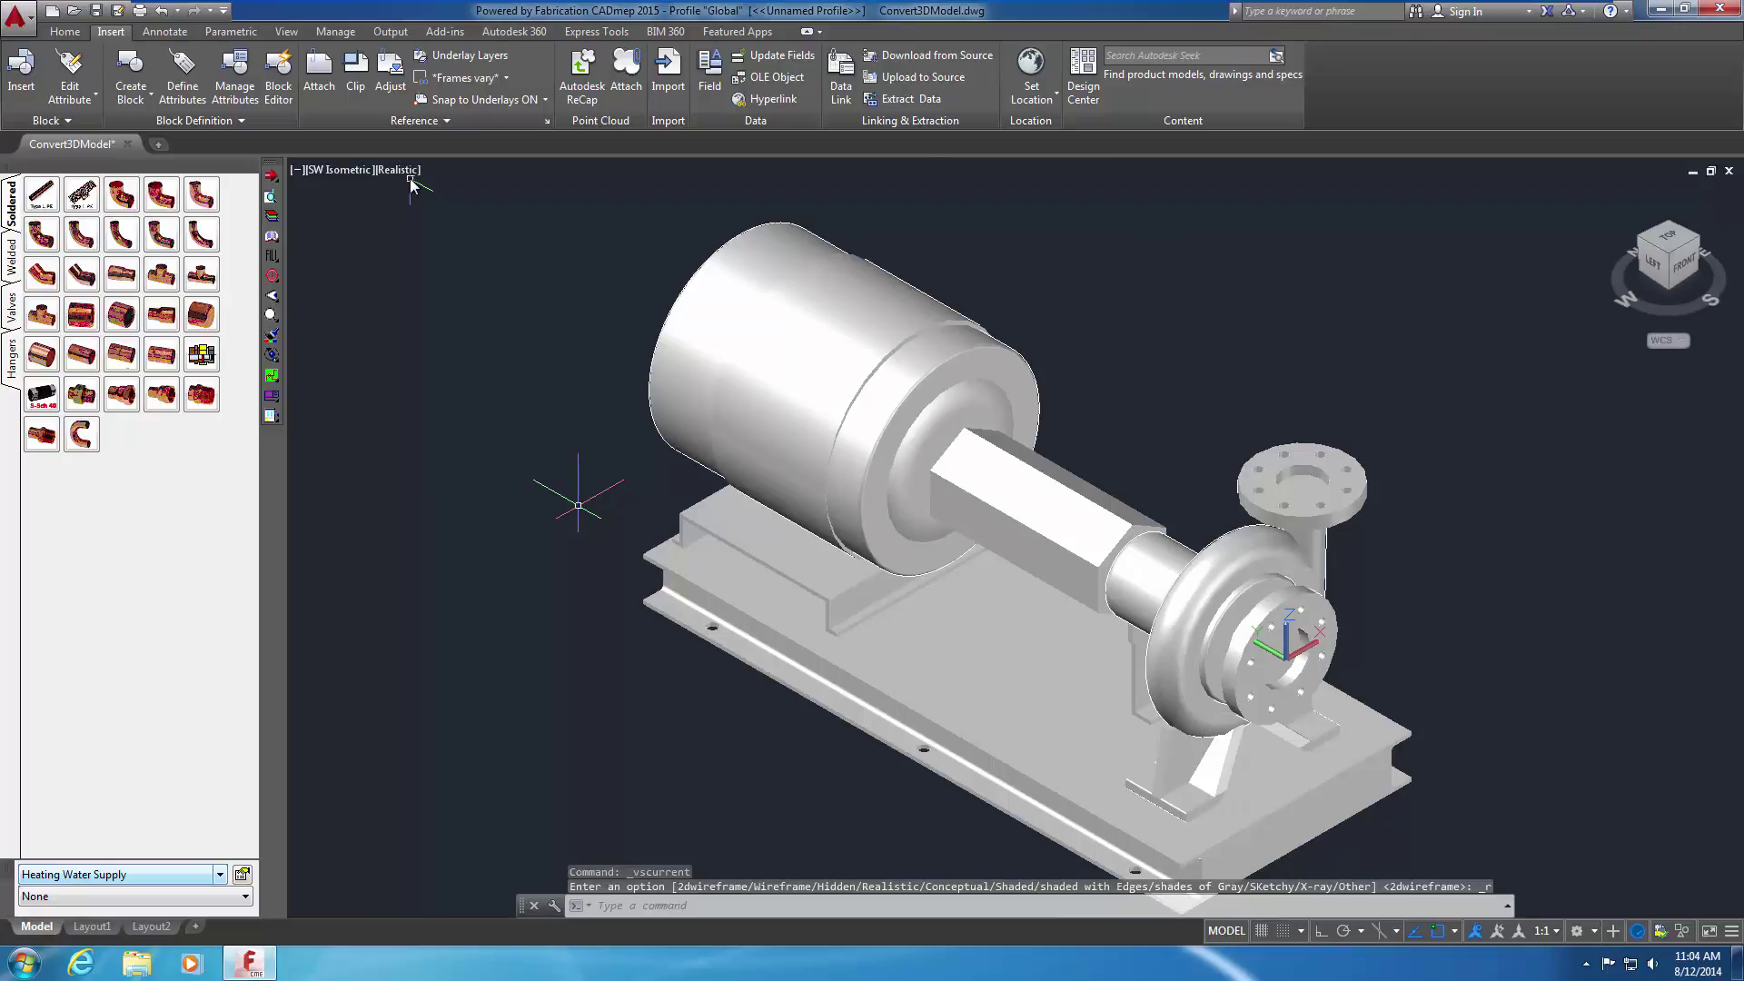
middle_drag(578, 505, 563, 456)
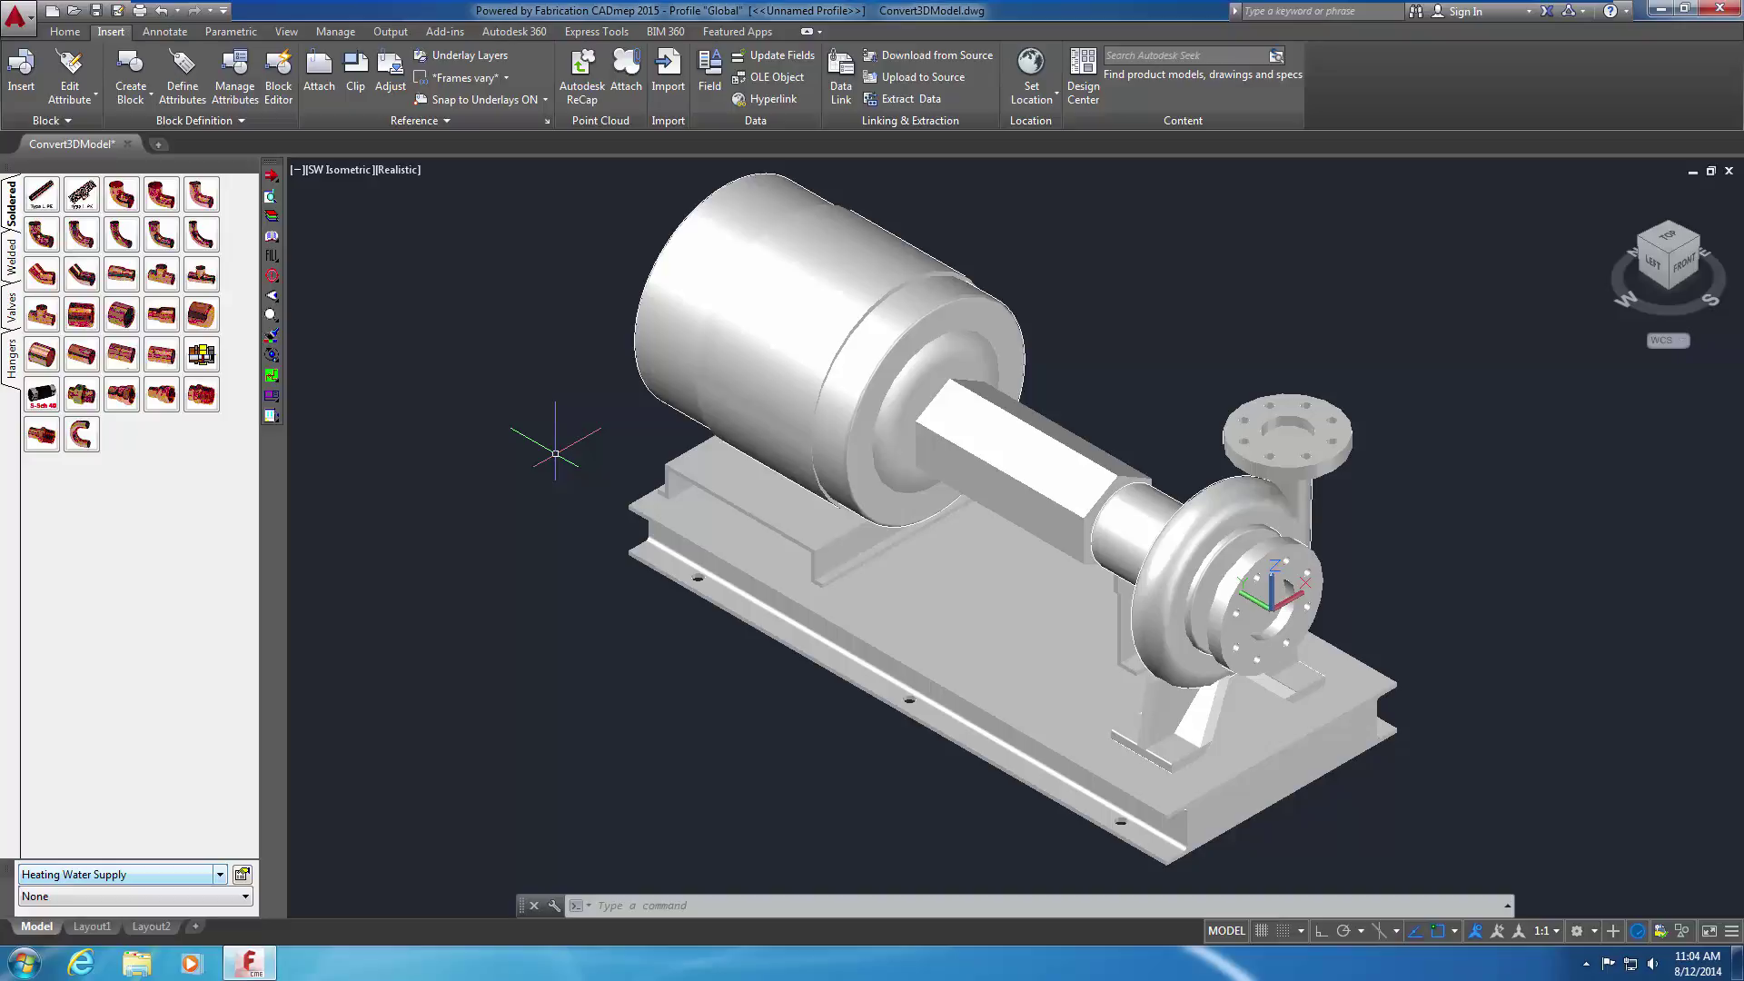
Switch the pump to the Hidden visual style and run OSMODE
click(401, 172)
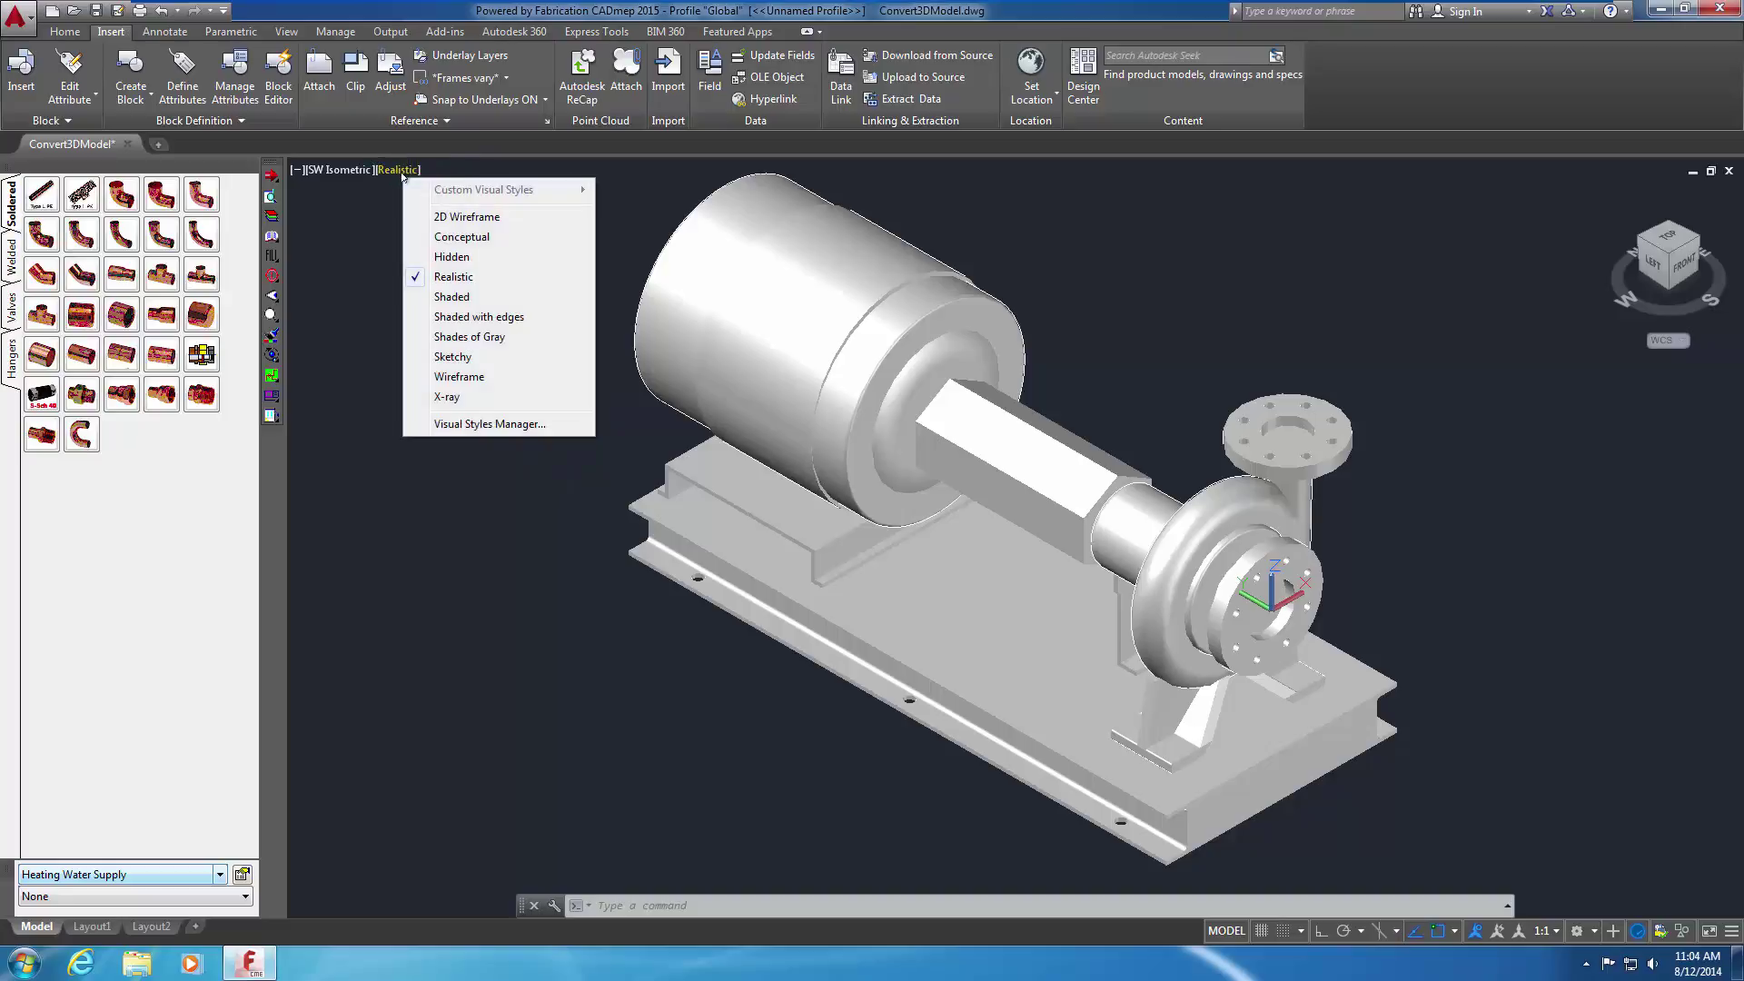
click(454, 257)
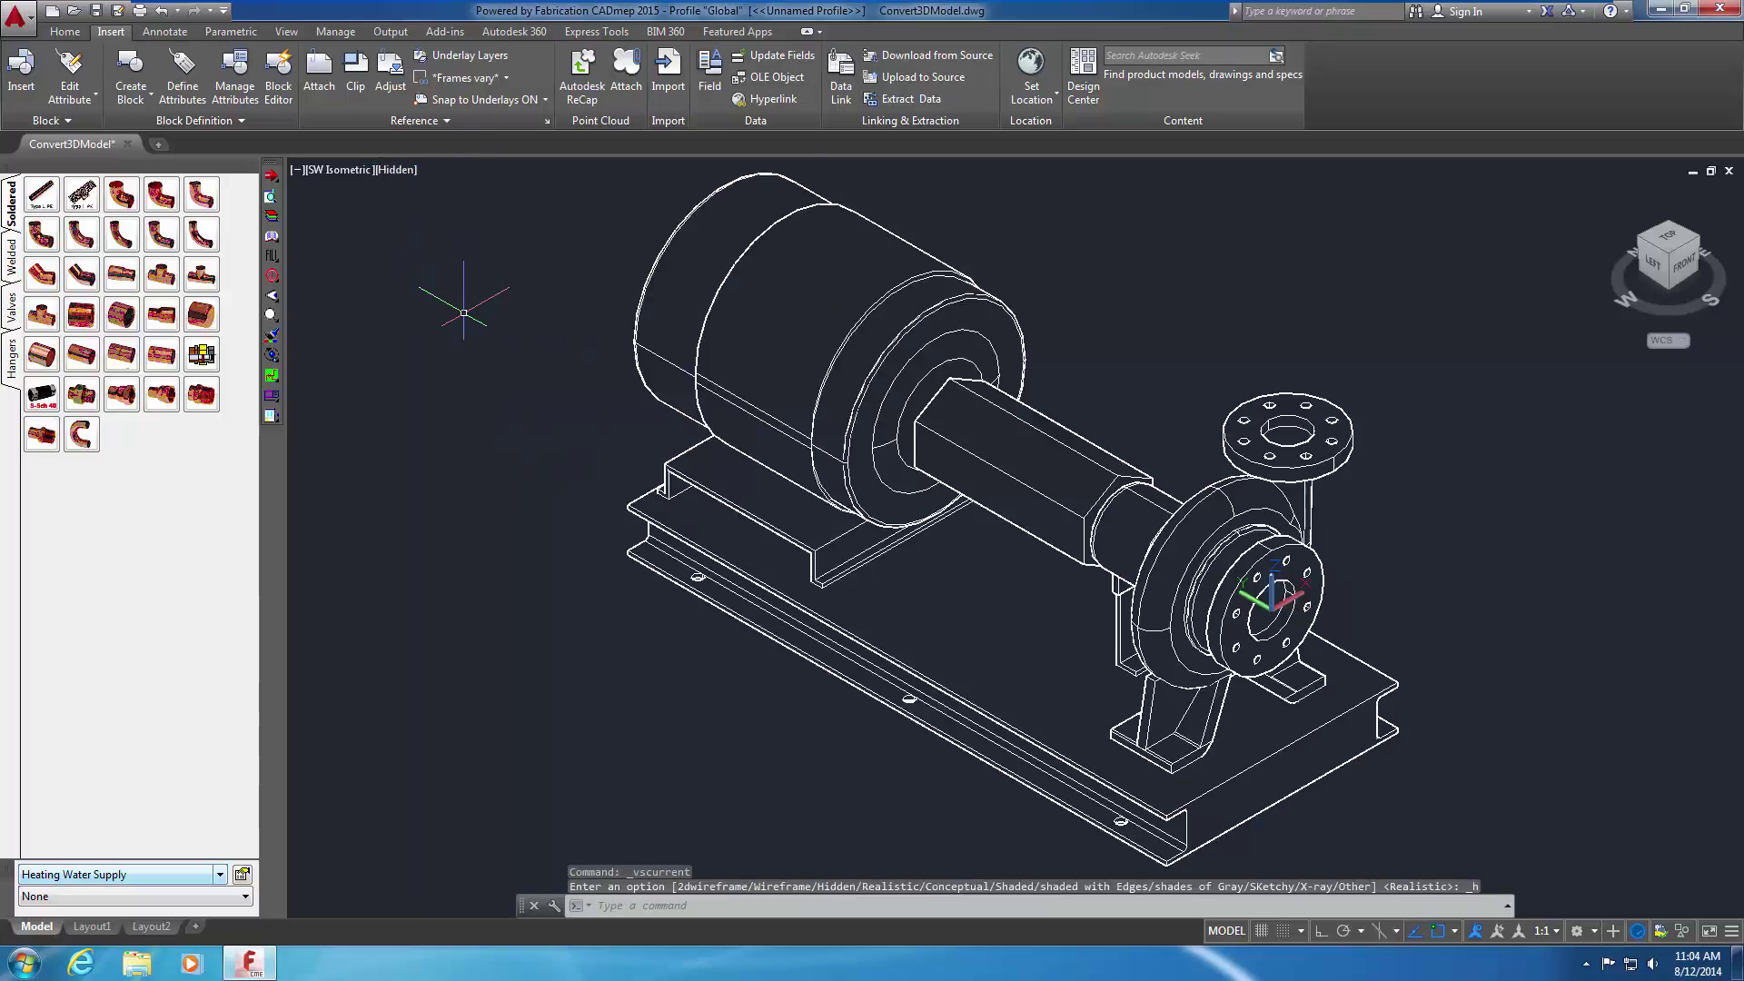
text(osmode)
key(Return)
key(Return)
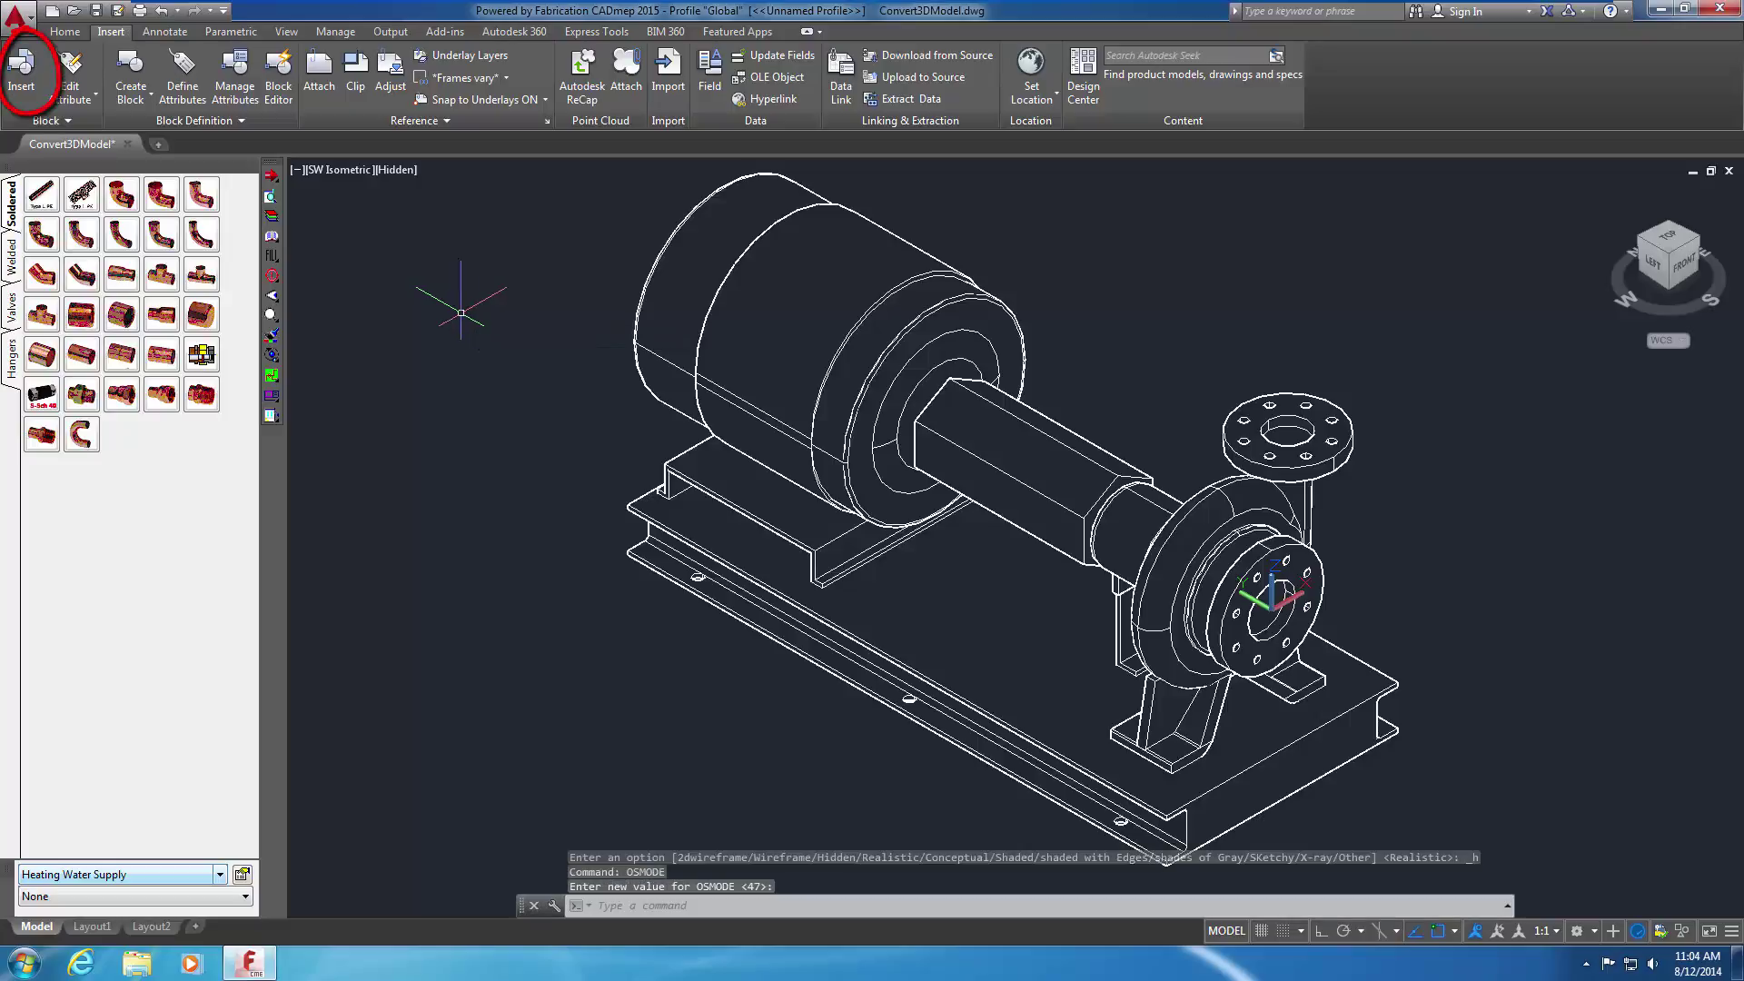
Choose SnapPoint.dwg as the block to insert with rotation fixed at 0°
click(21, 68)
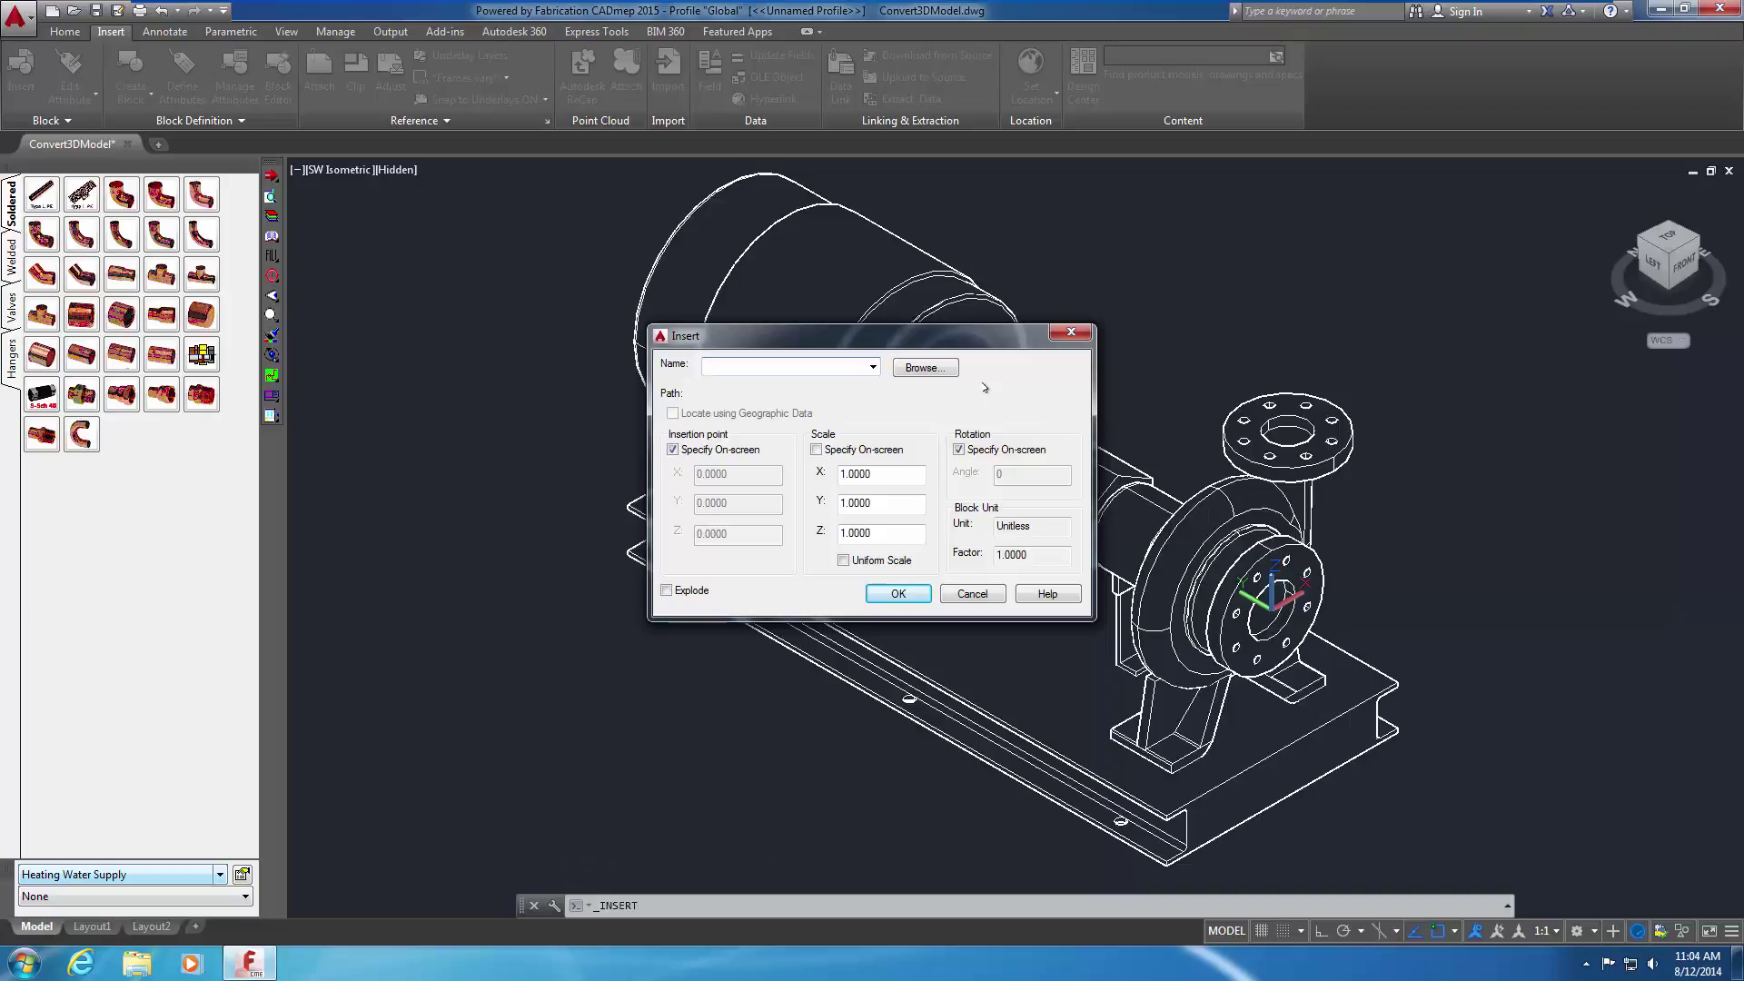
click(924, 367)
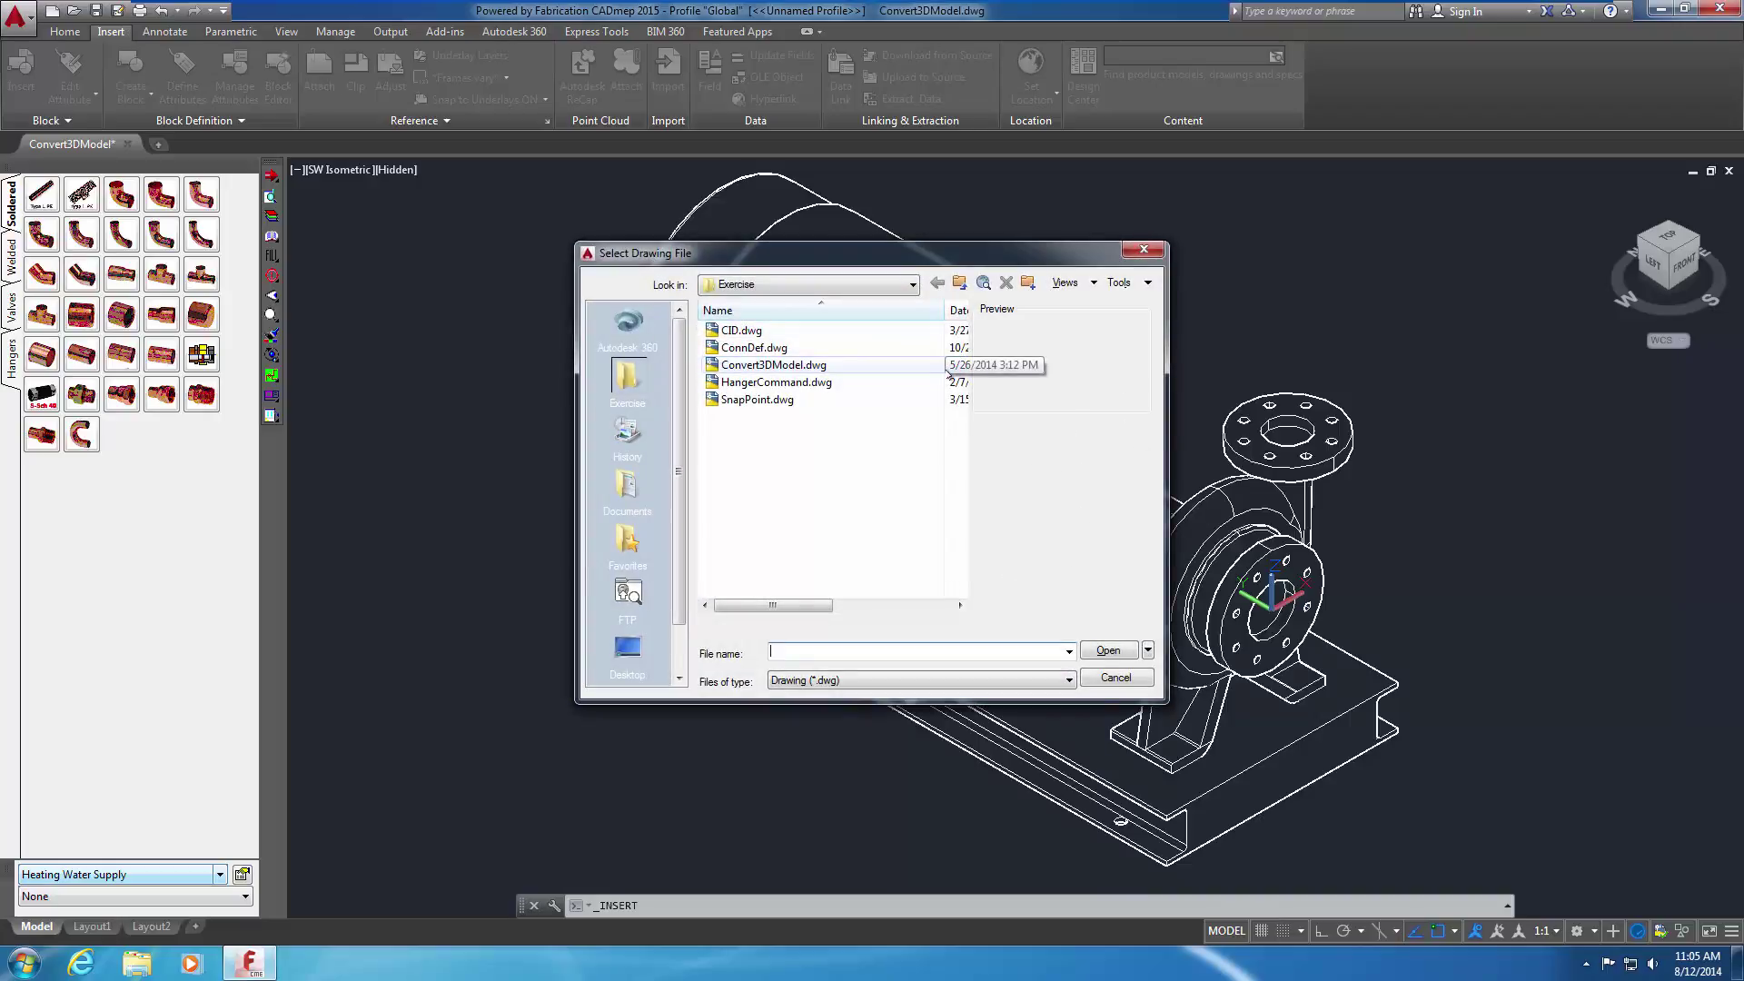
click(900, 400)
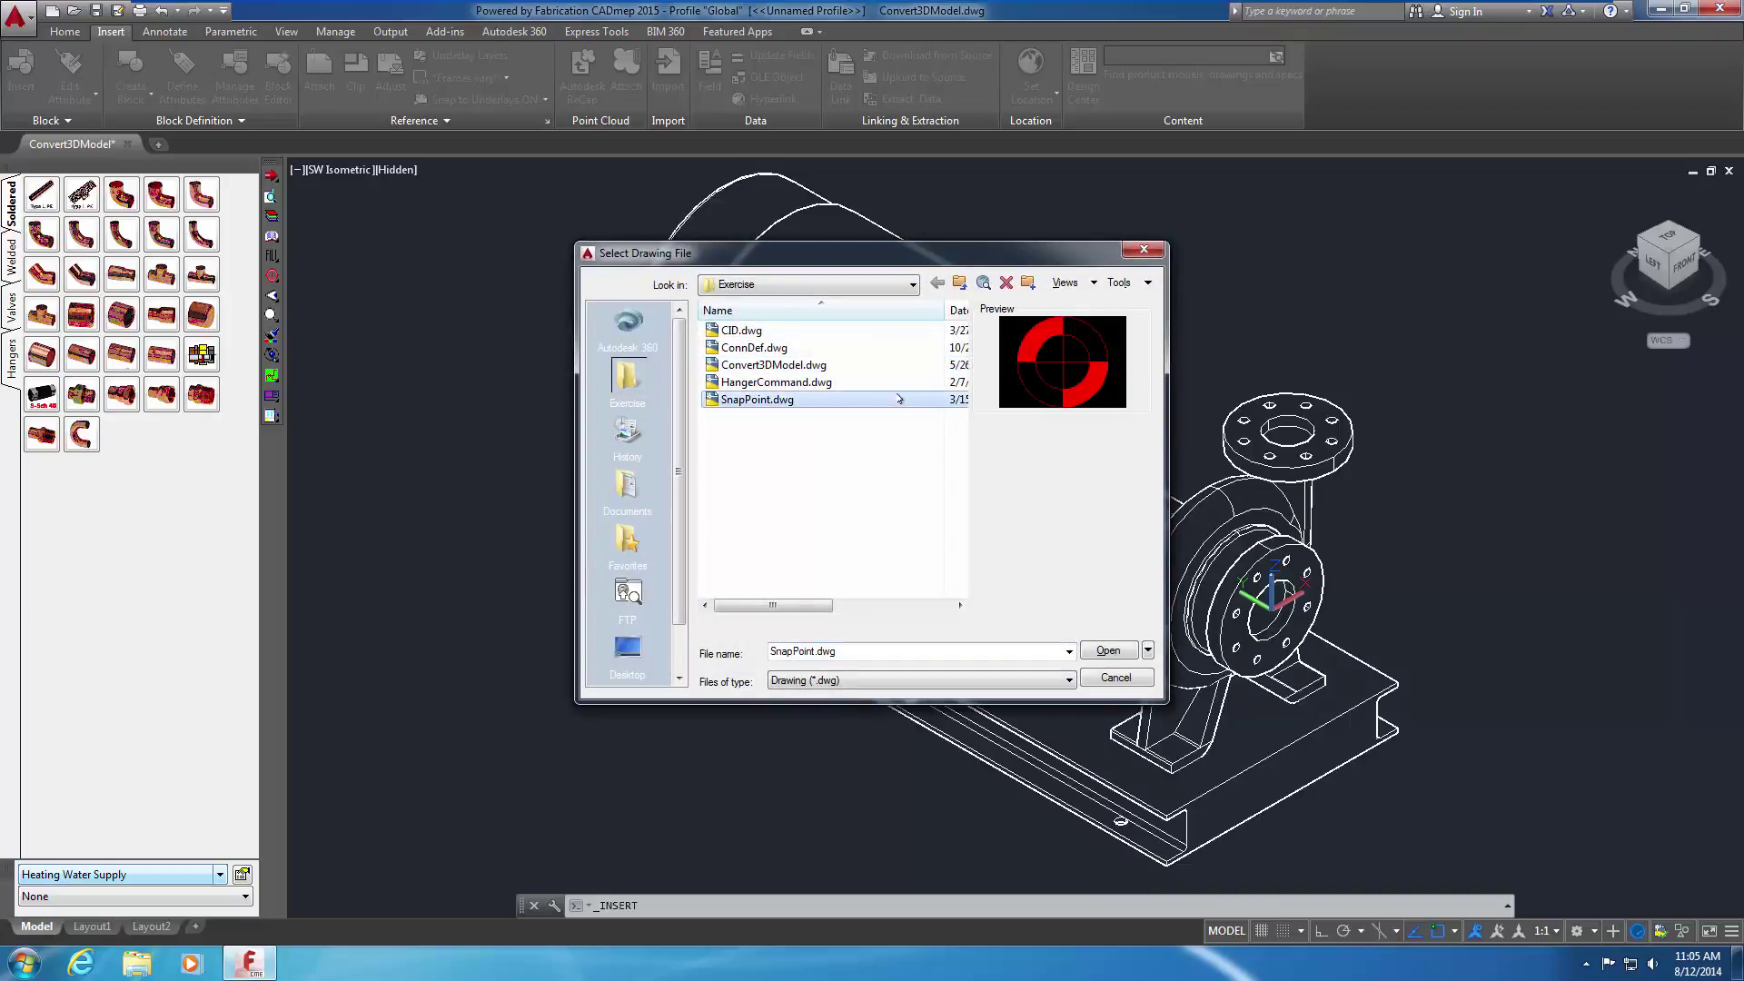
click(1095, 651)
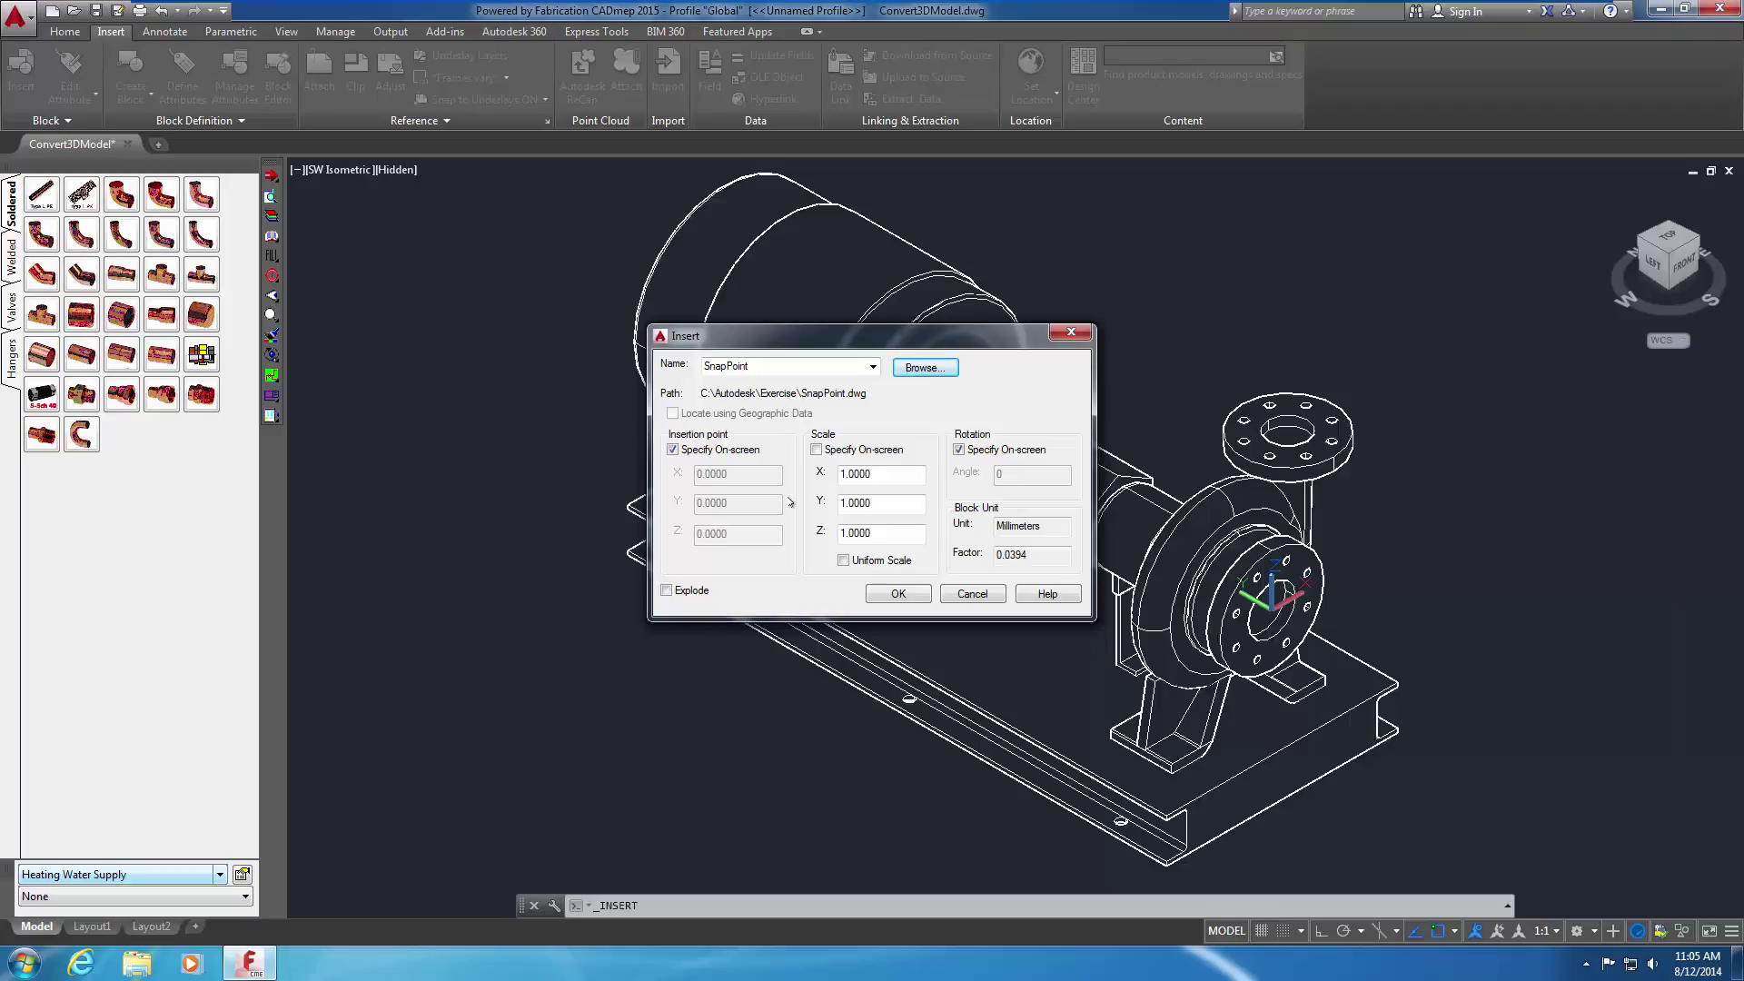
click(959, 450)
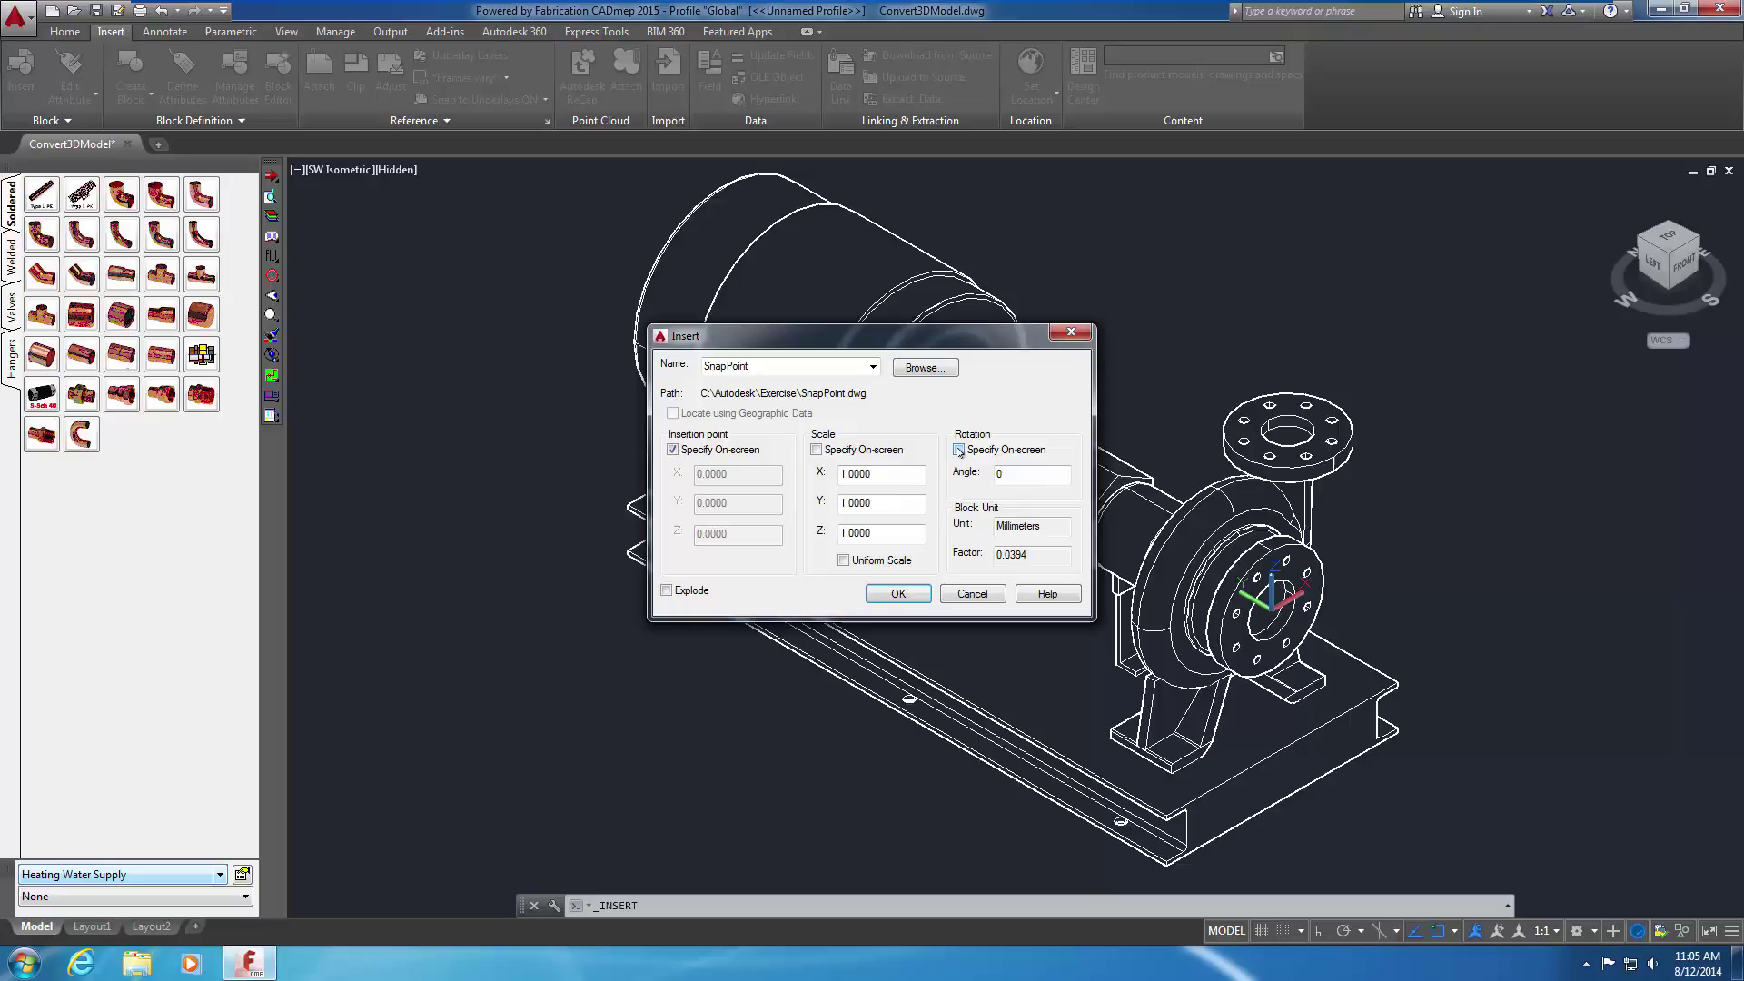
Accept the Insert settings and snap the SnapPoint block to the baseplate's bottom corner endpoint
click(898, 594)
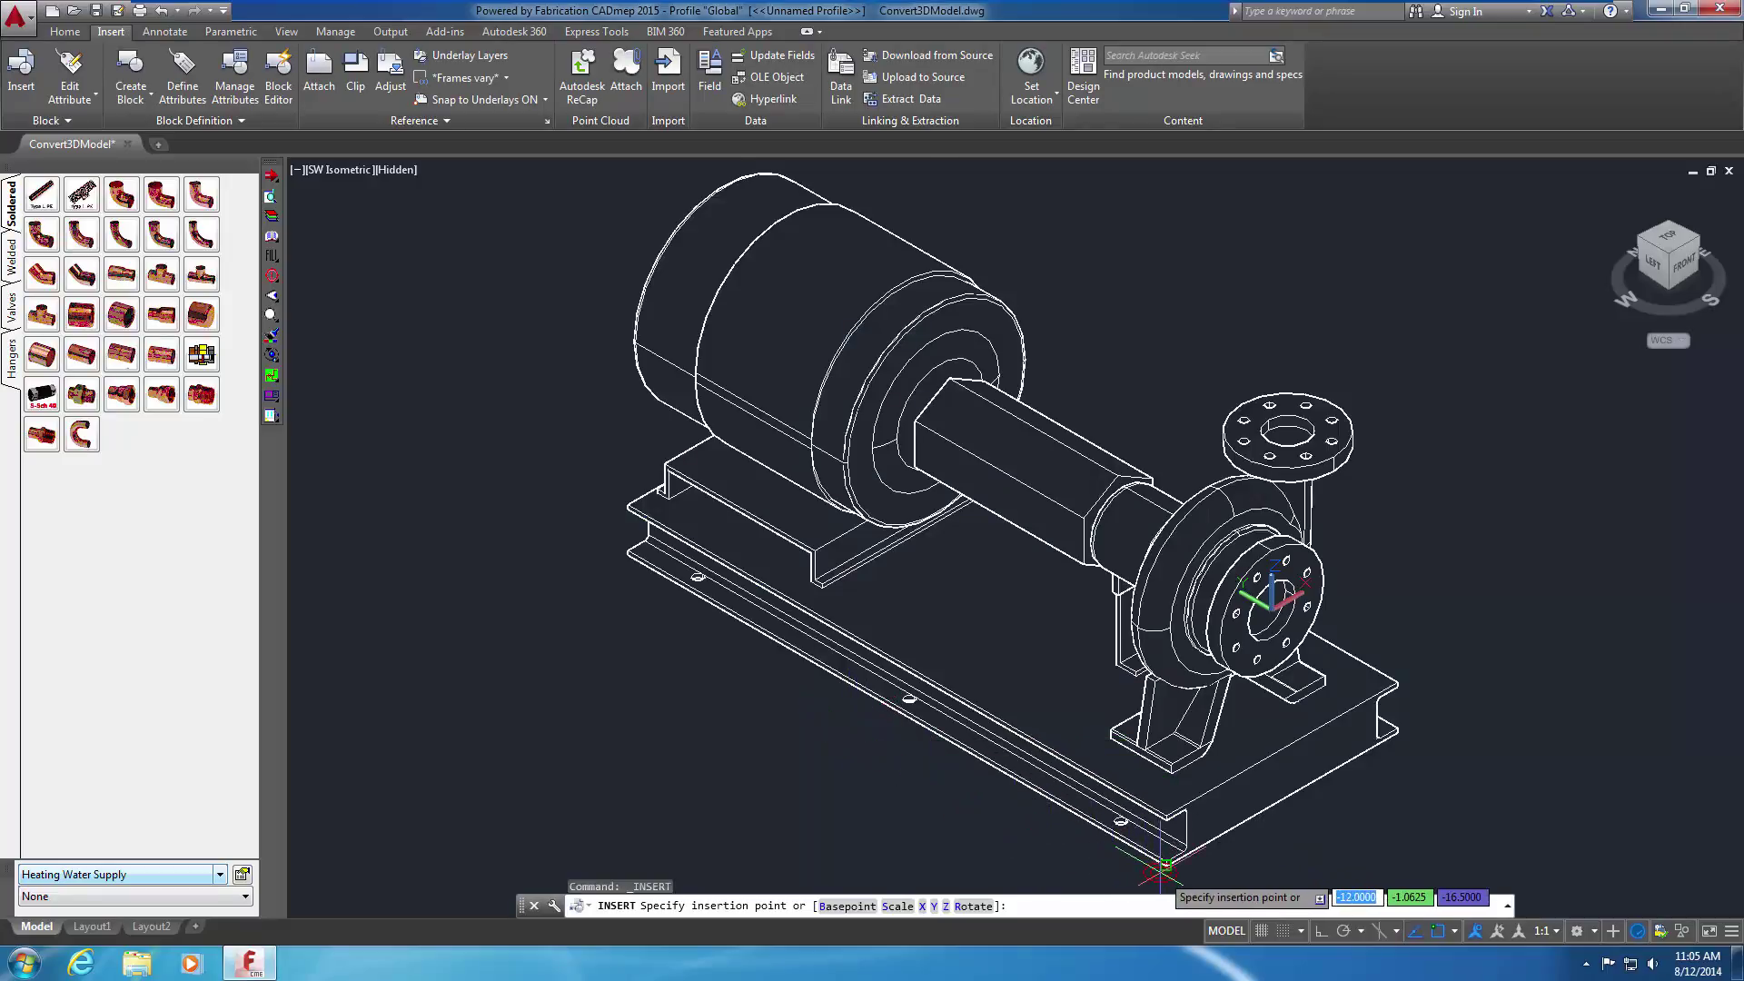
scroll(1165, 866, up, 2)
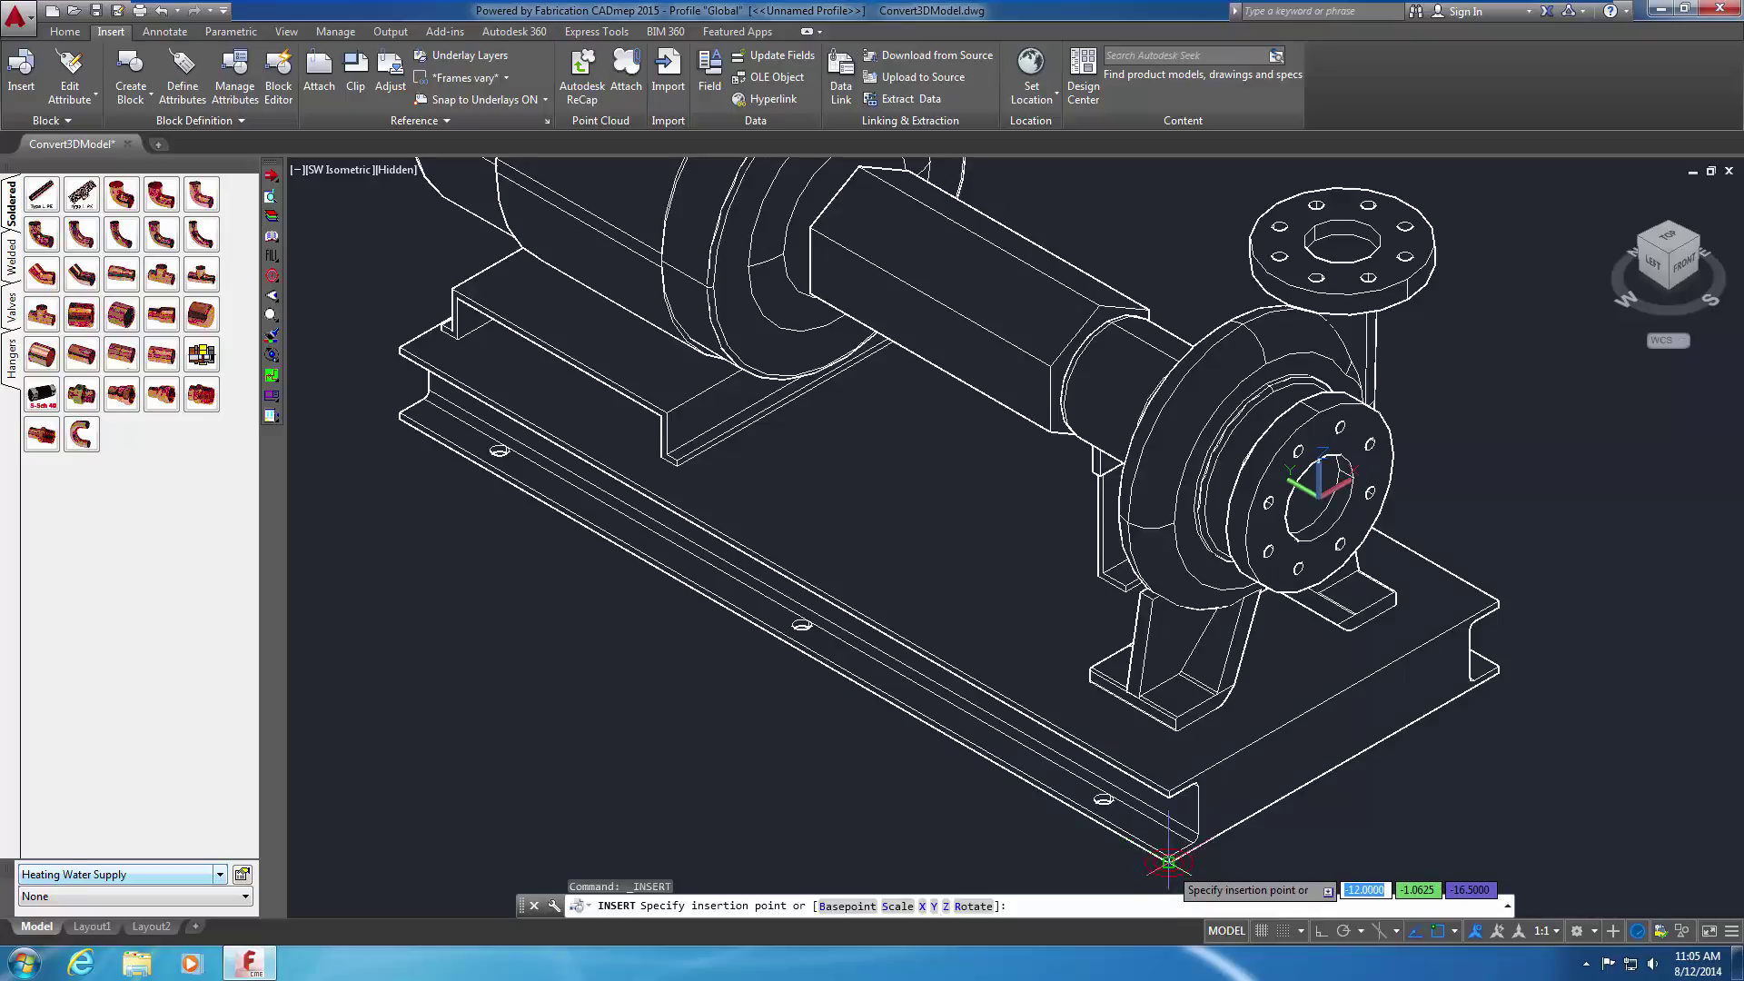
click(1169, 861)
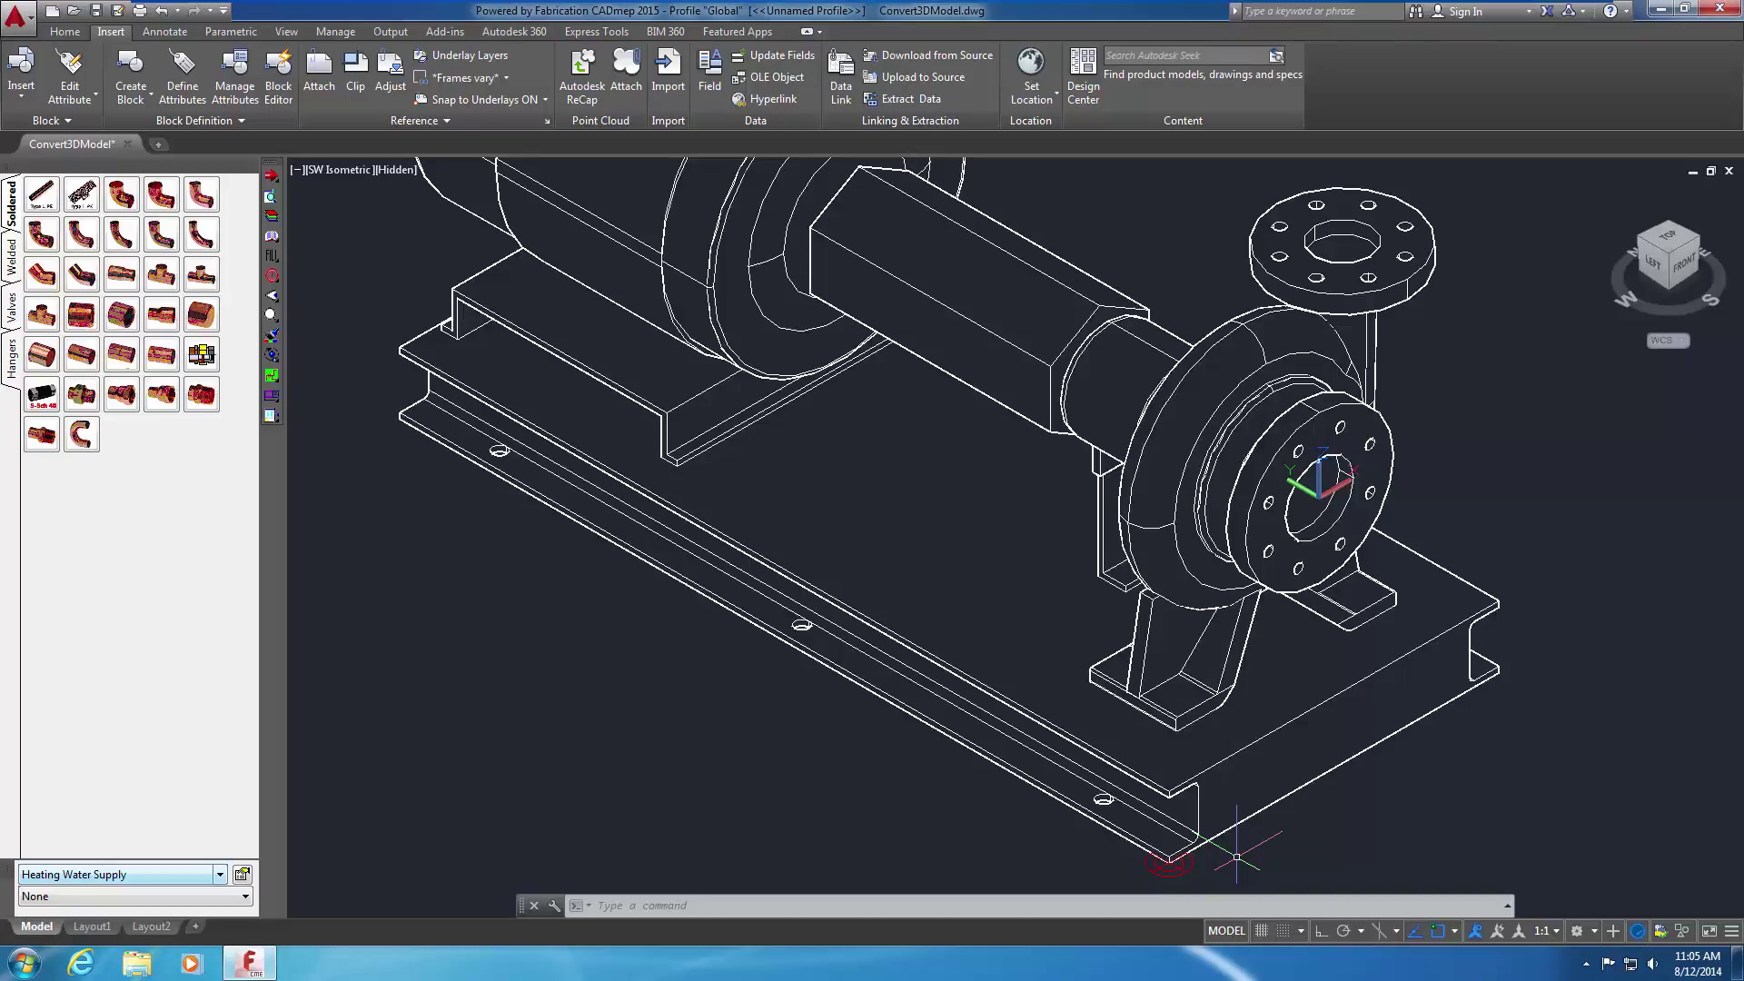
Copy the SnapPoint block with CO and place a copy at the right baseplate corner
text(cop)
key(Return)
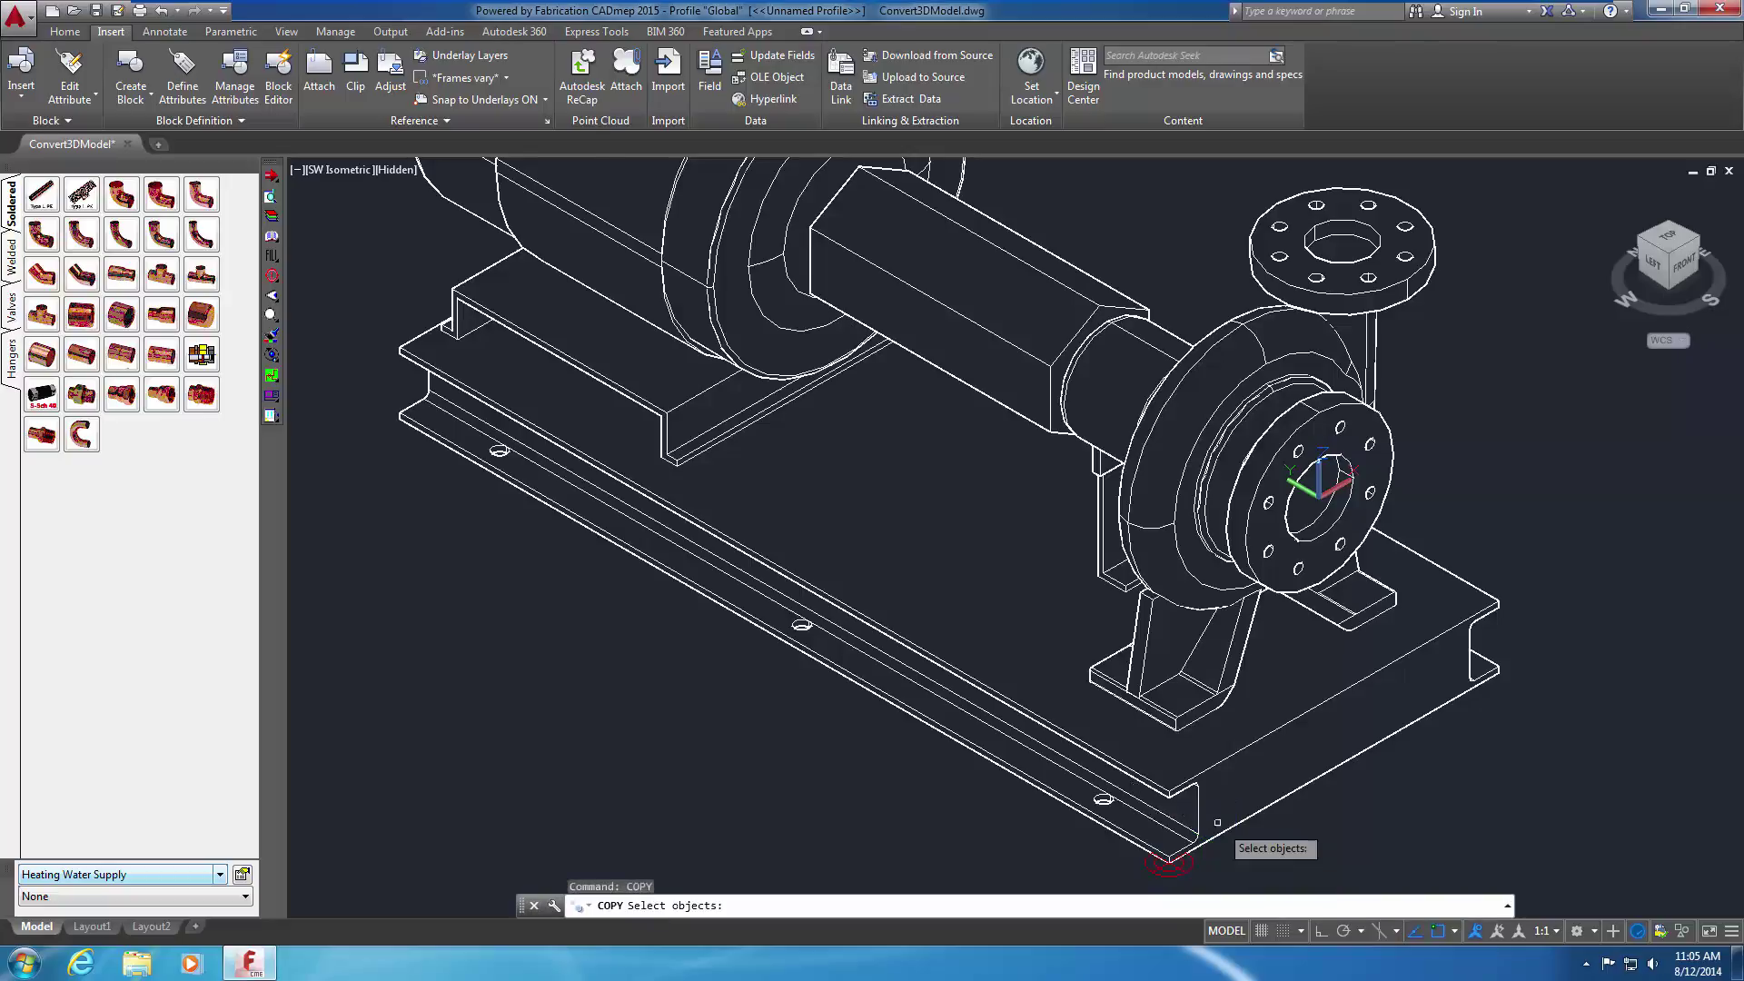
click(1169, 861)
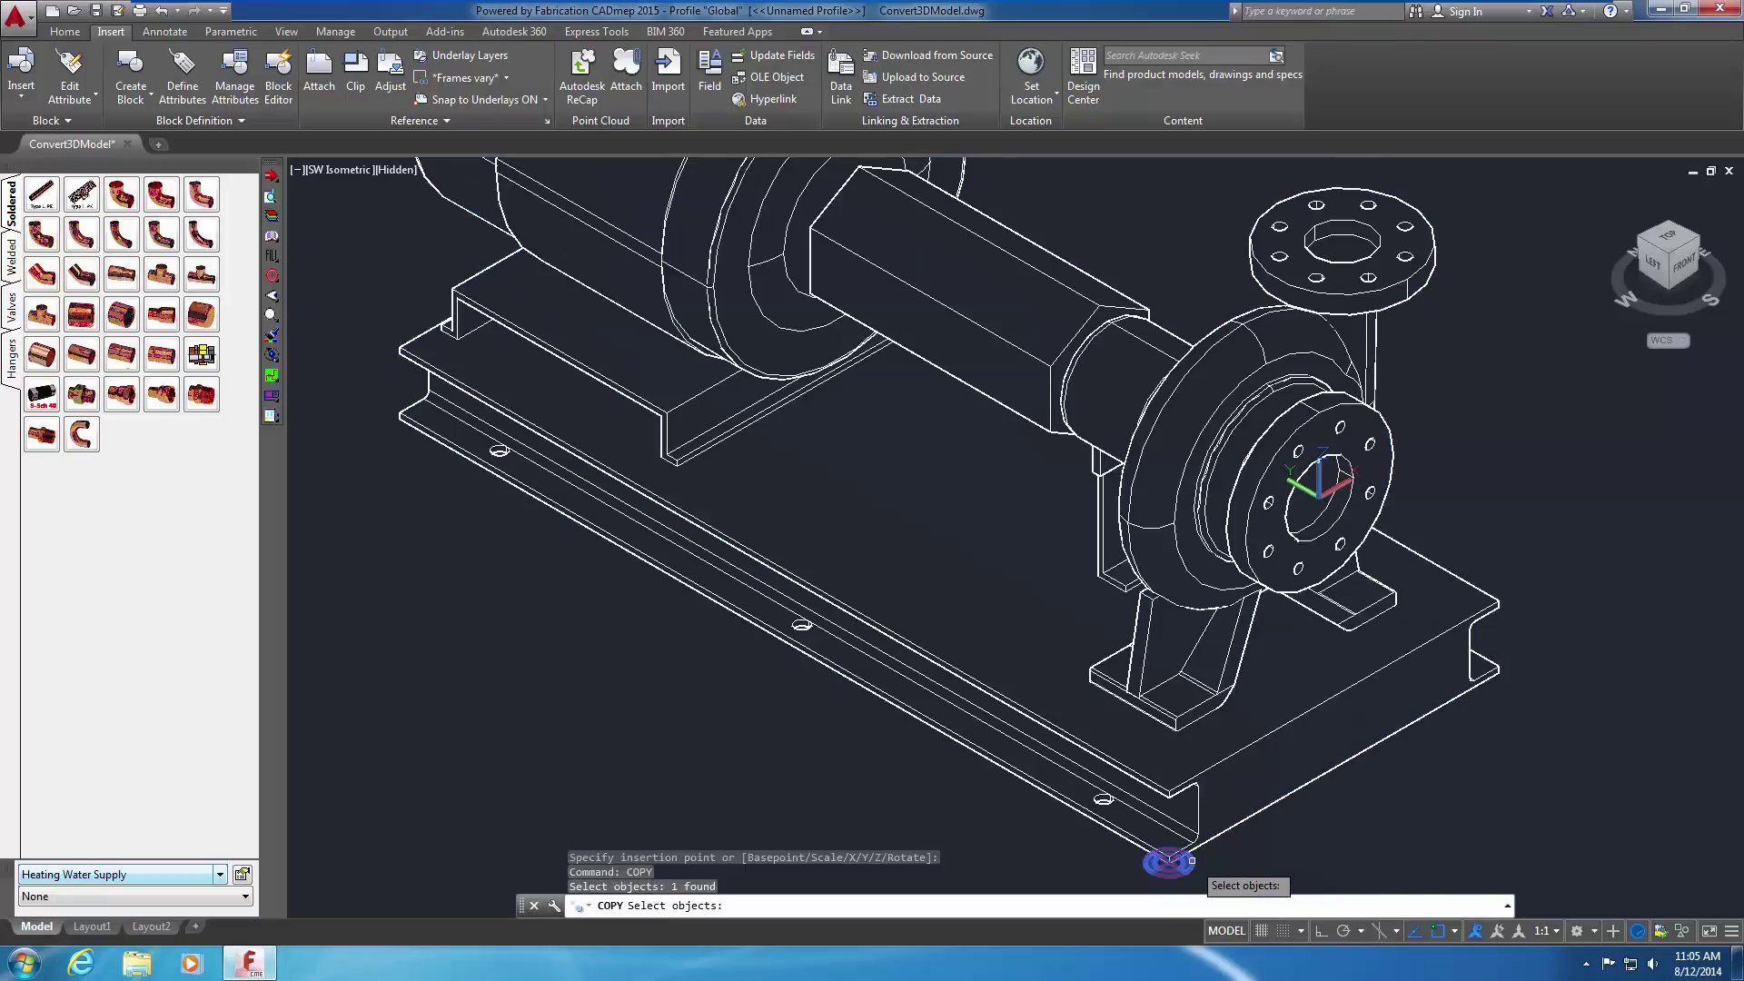
key(Return)
click(1169, 861)
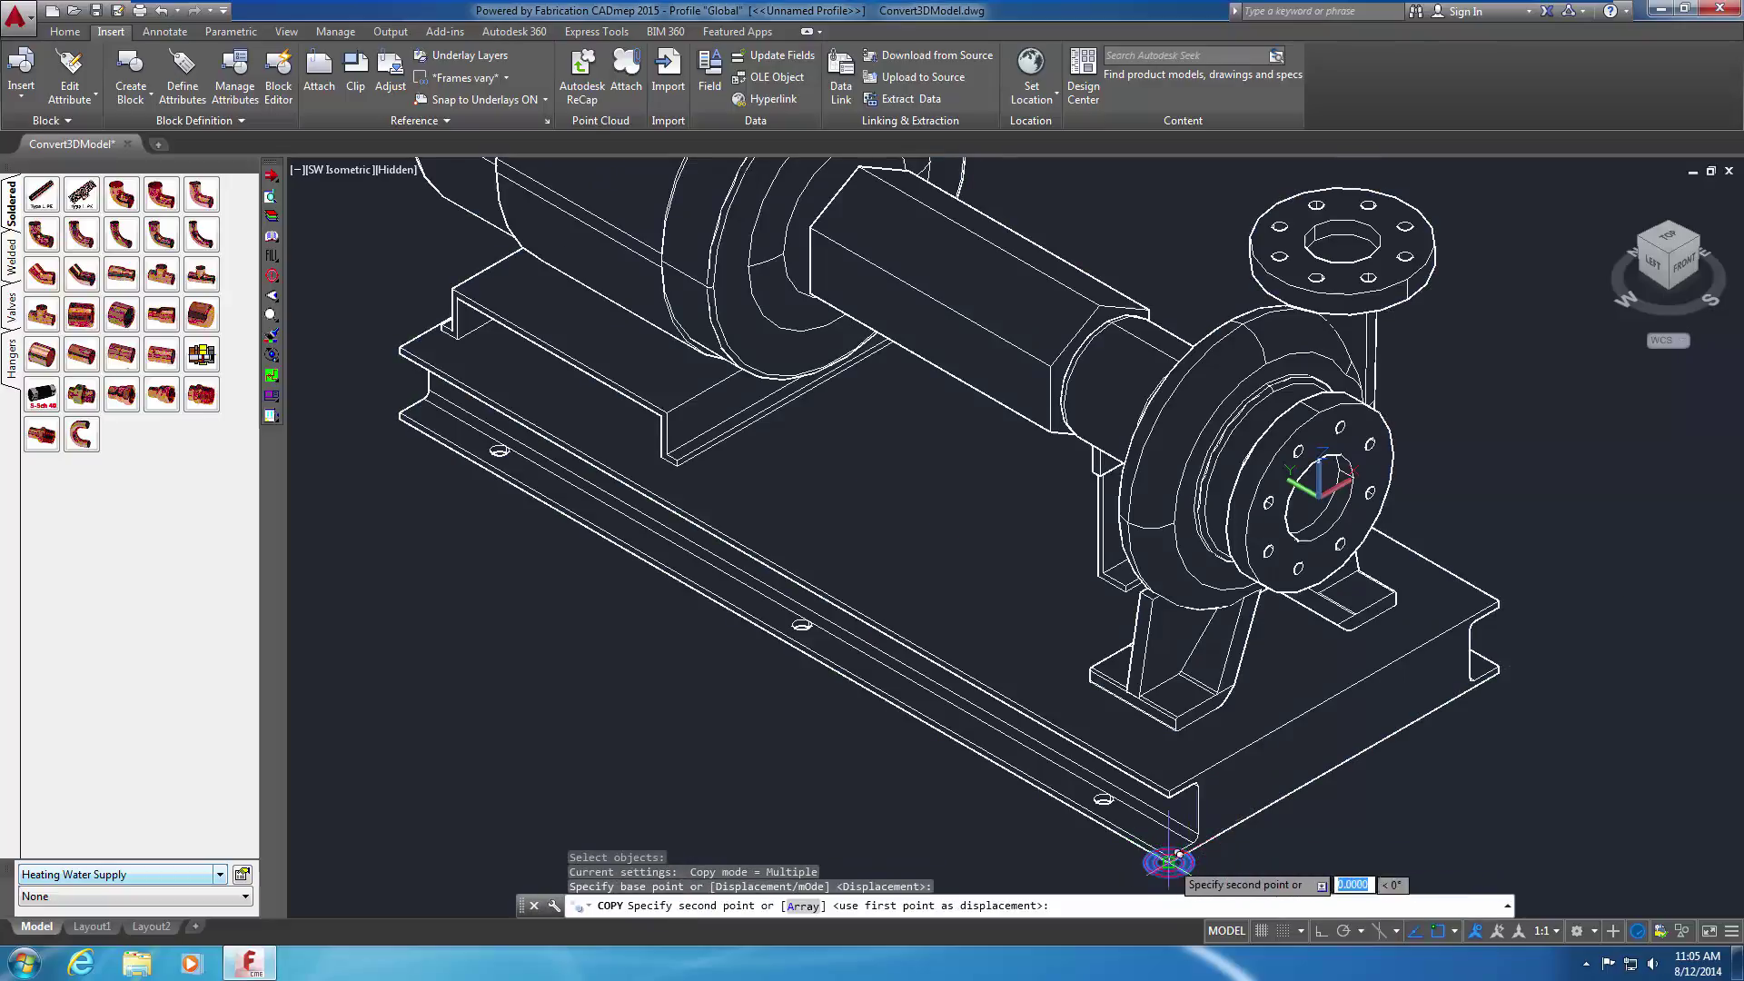
click(1501, 673)
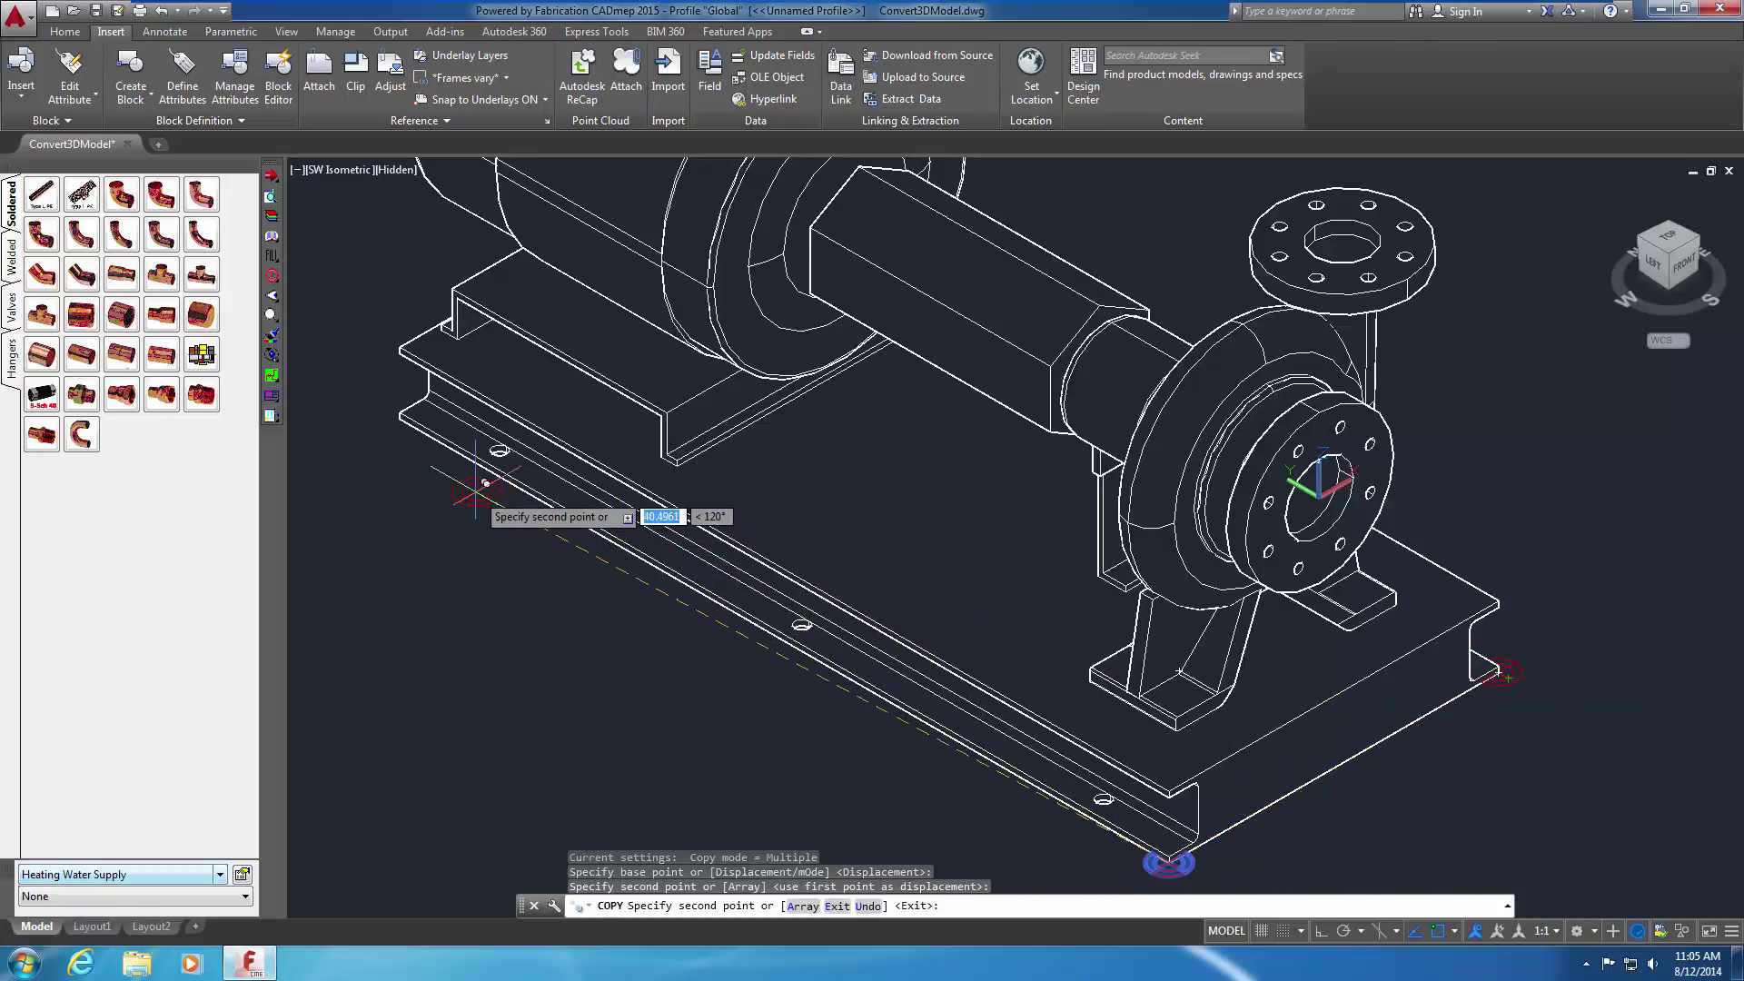
Place further marker copies at the back-left and remaining baseplate corners, then end COPY
click(400, 418)
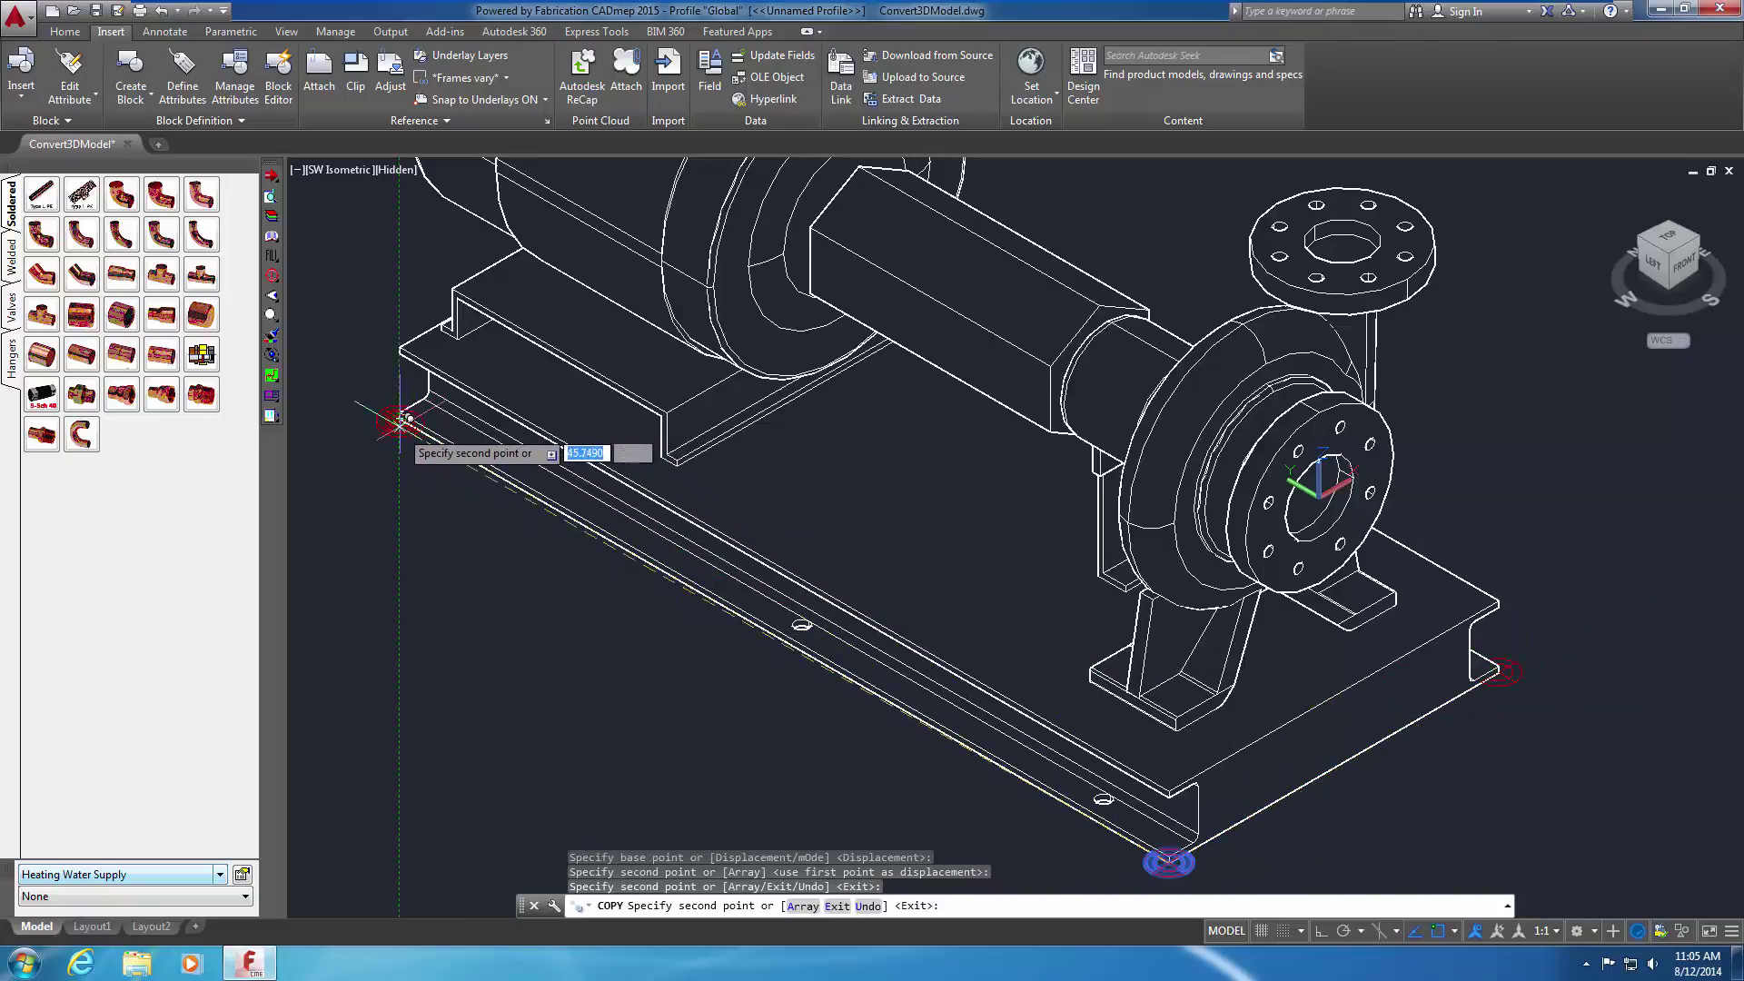
shift+middle_drag(400, 418, 872, 417)
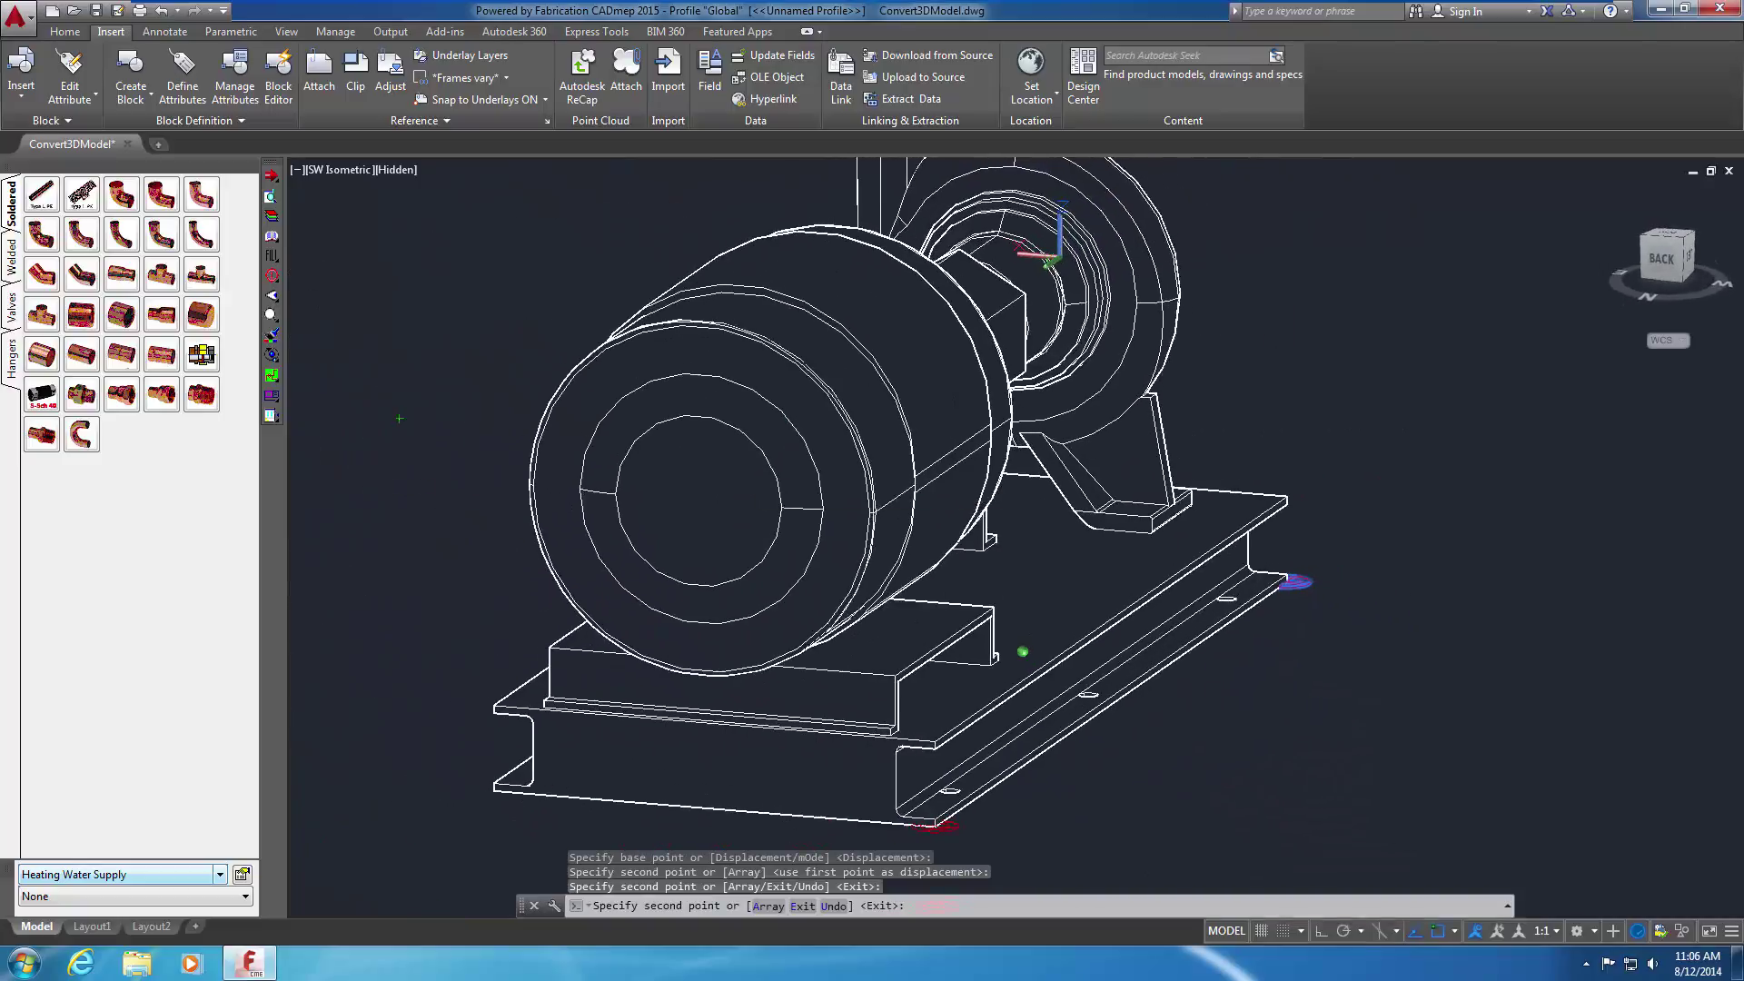
click(495, 786)
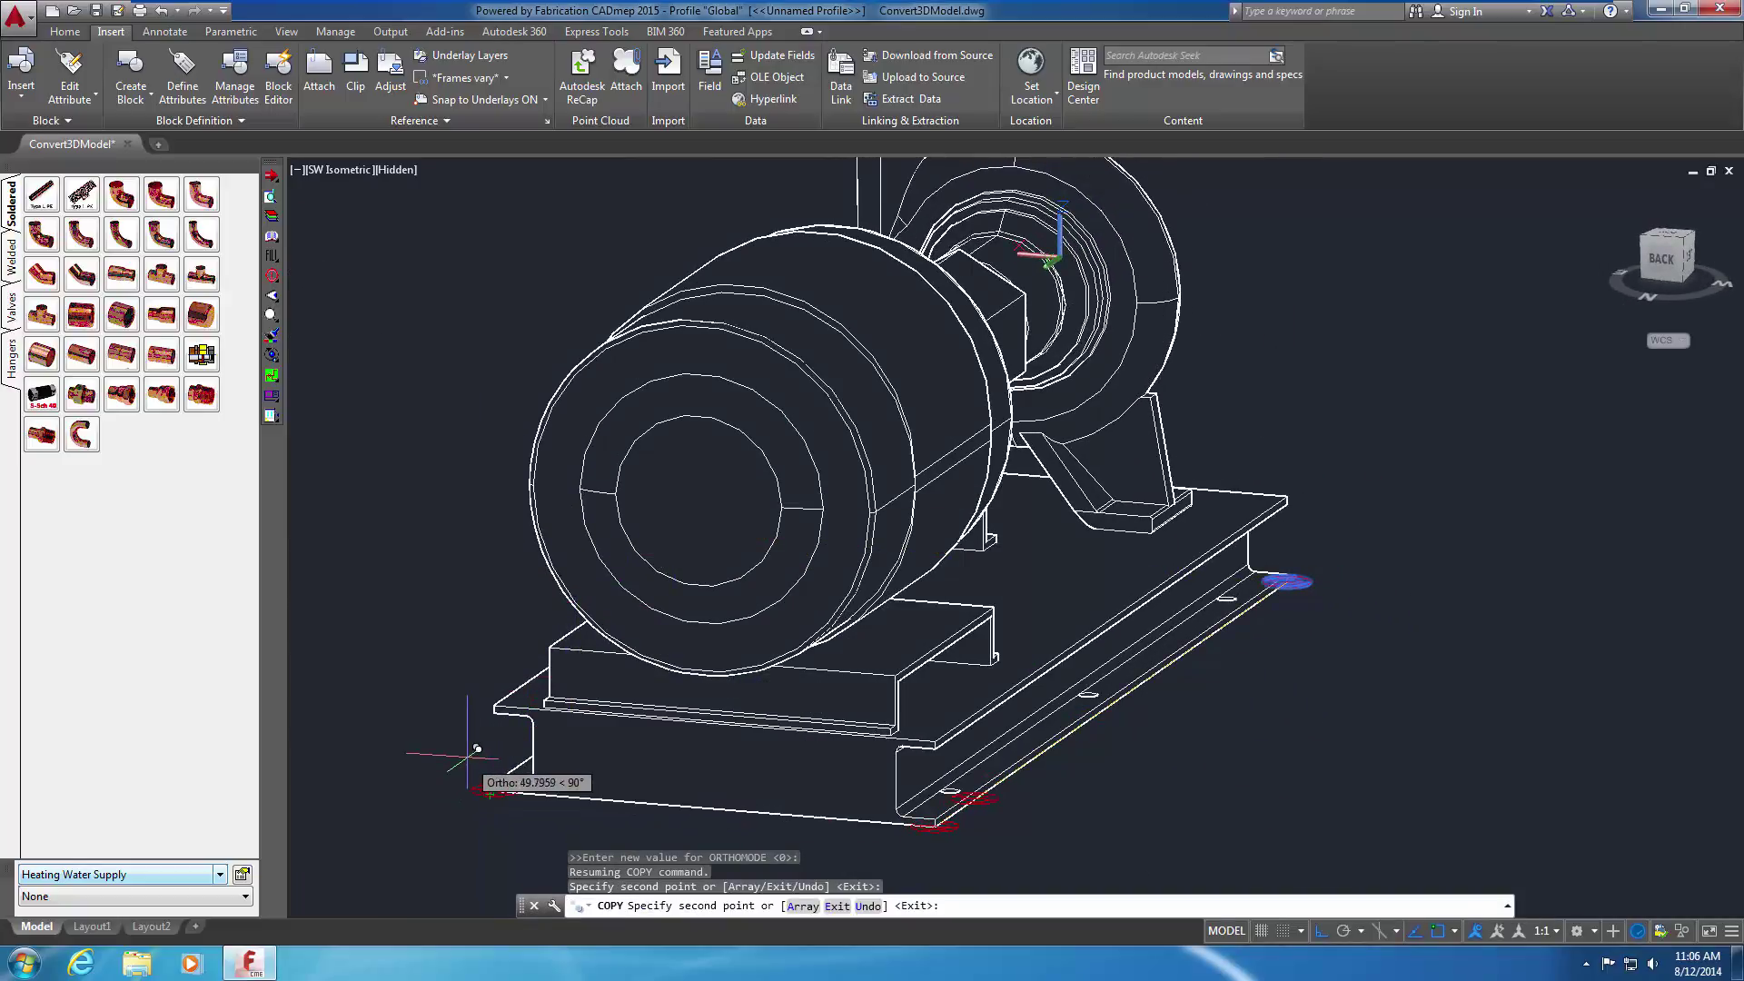
right_click(490, 789)
click(510, 516)
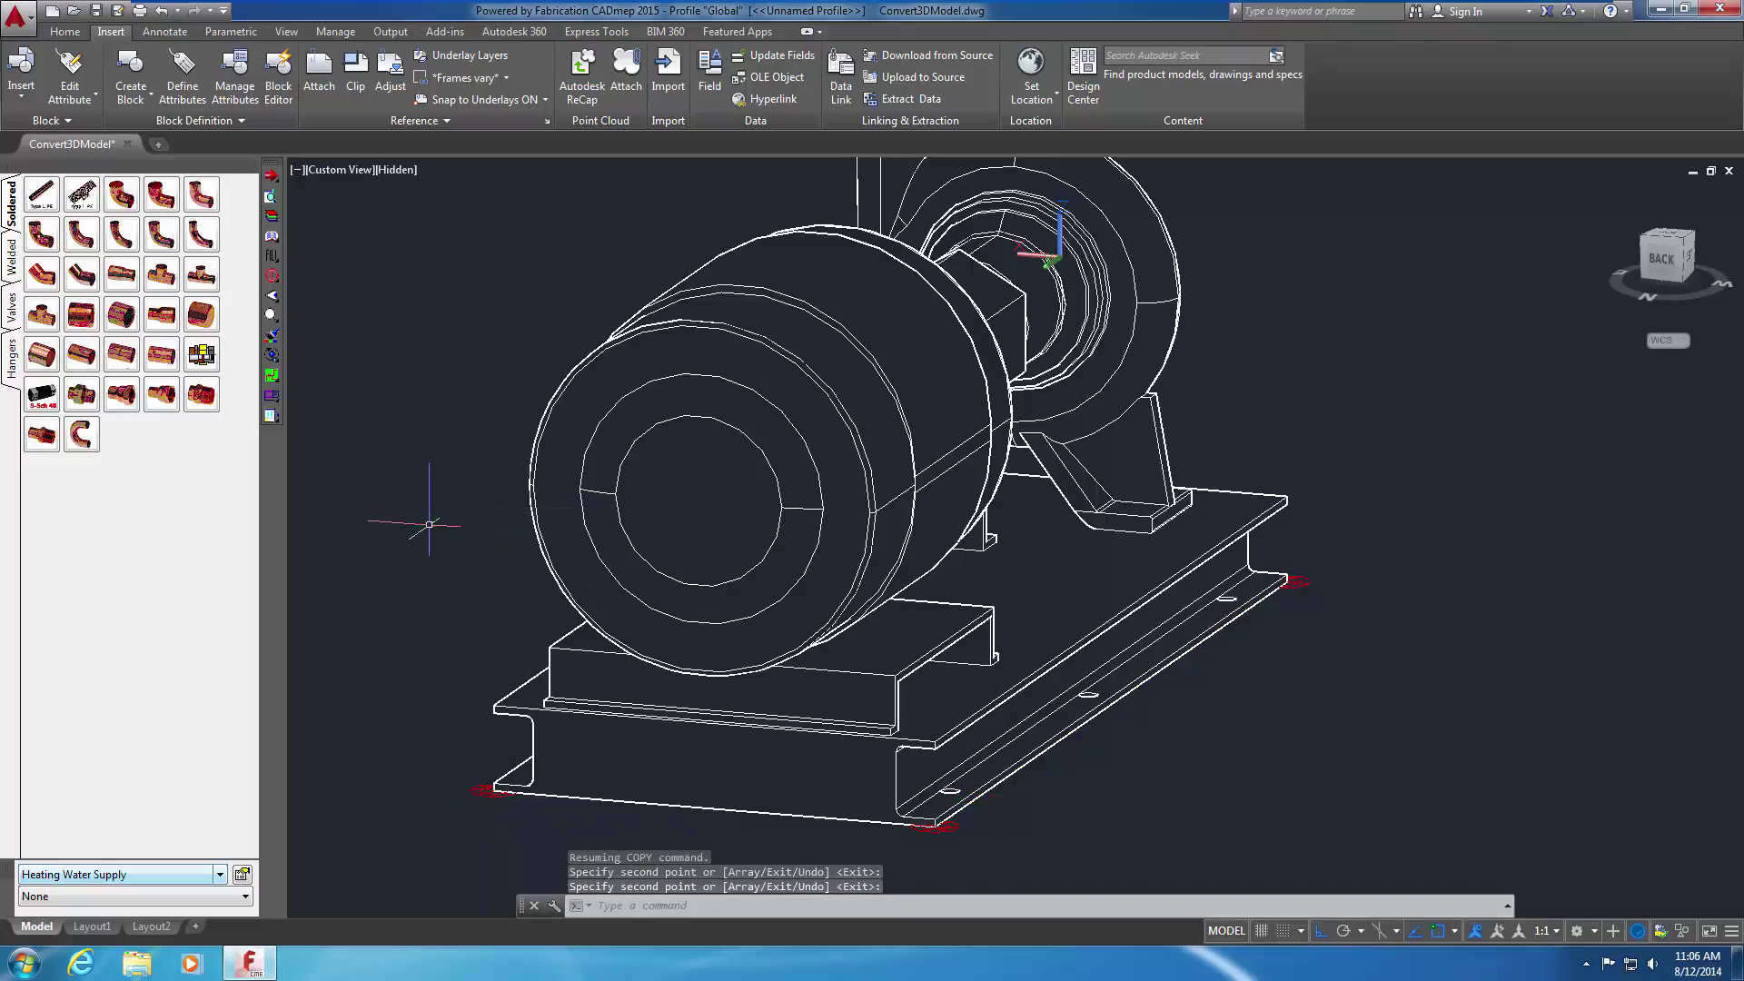
click(355, 171)
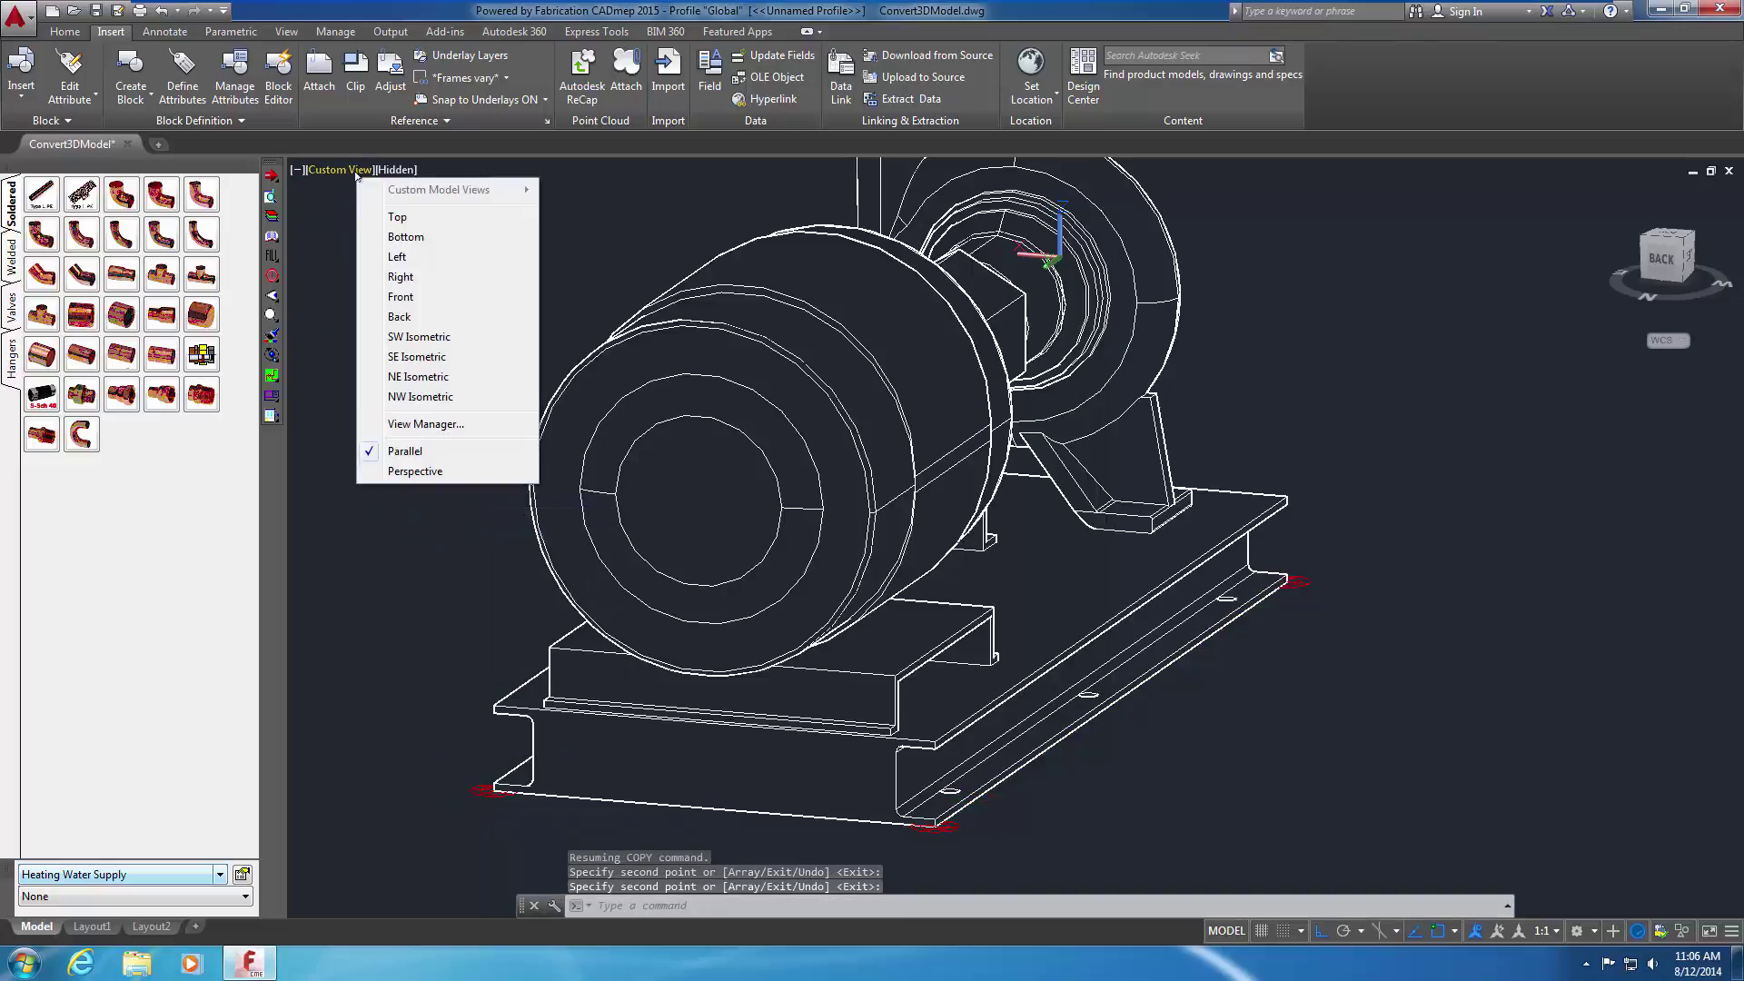
Switch to the Bottom view and insert SnapPoint using a Mid Between 2 Points snap
click(395, 237)
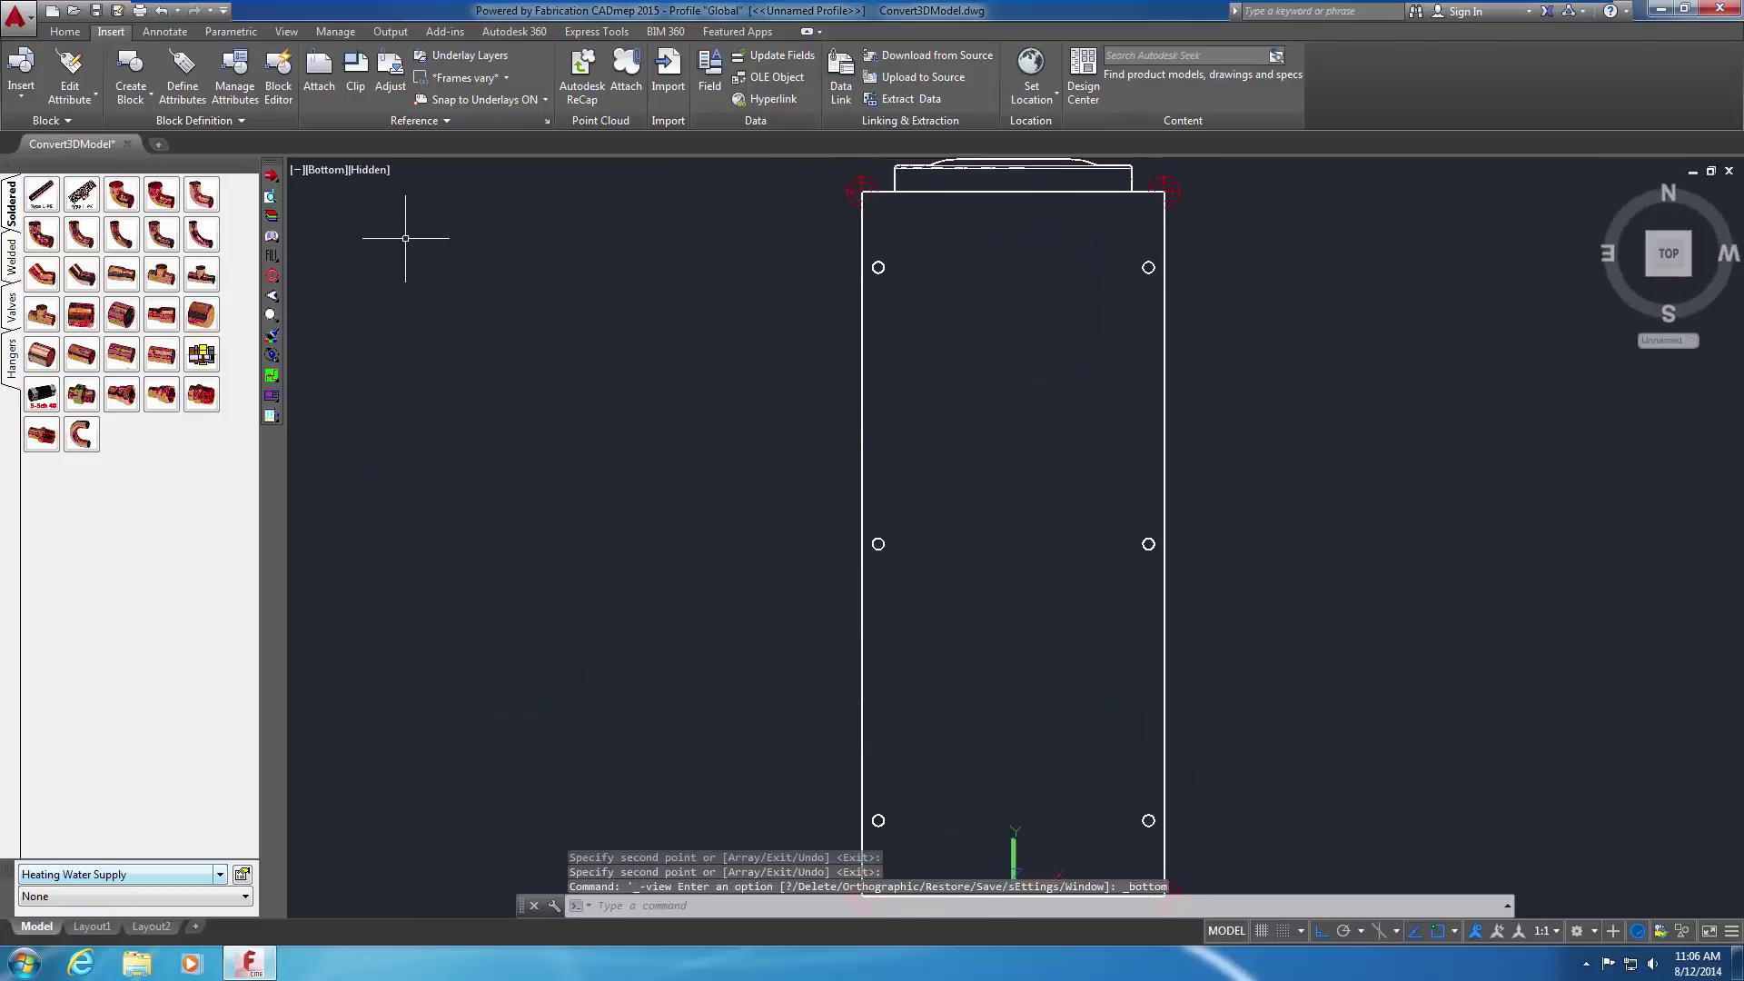
middle_drag(526, 404, 527, 379)
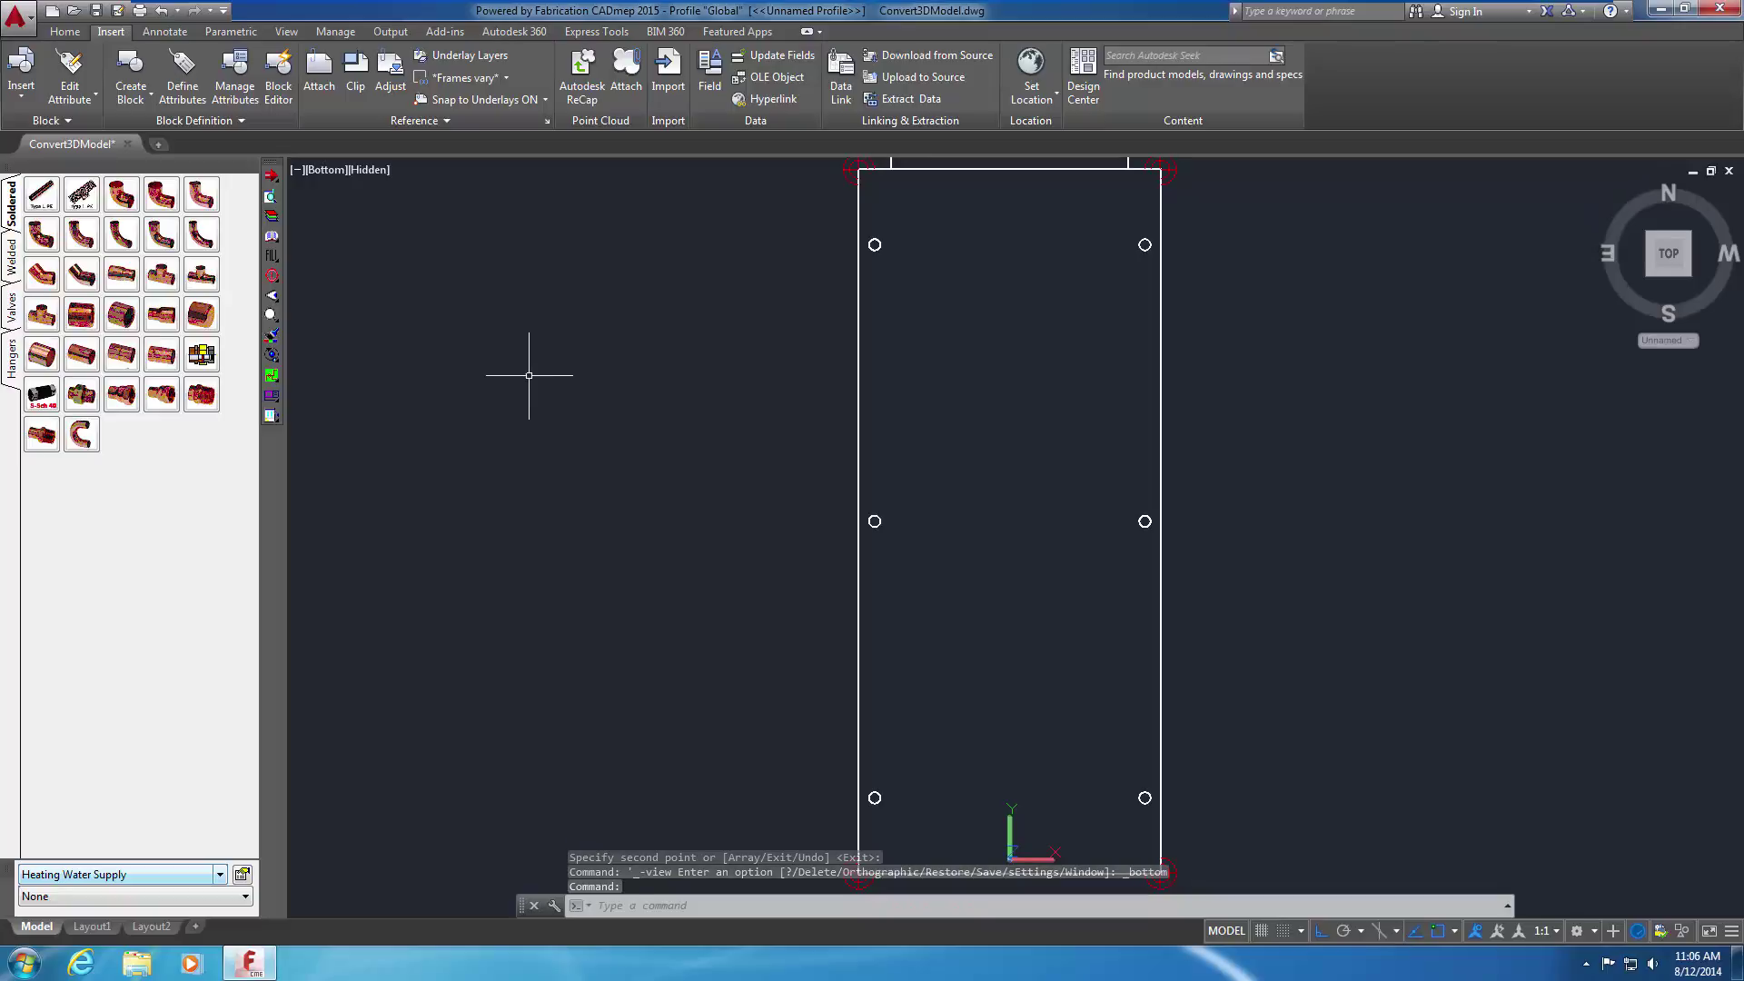
click(29, 94)
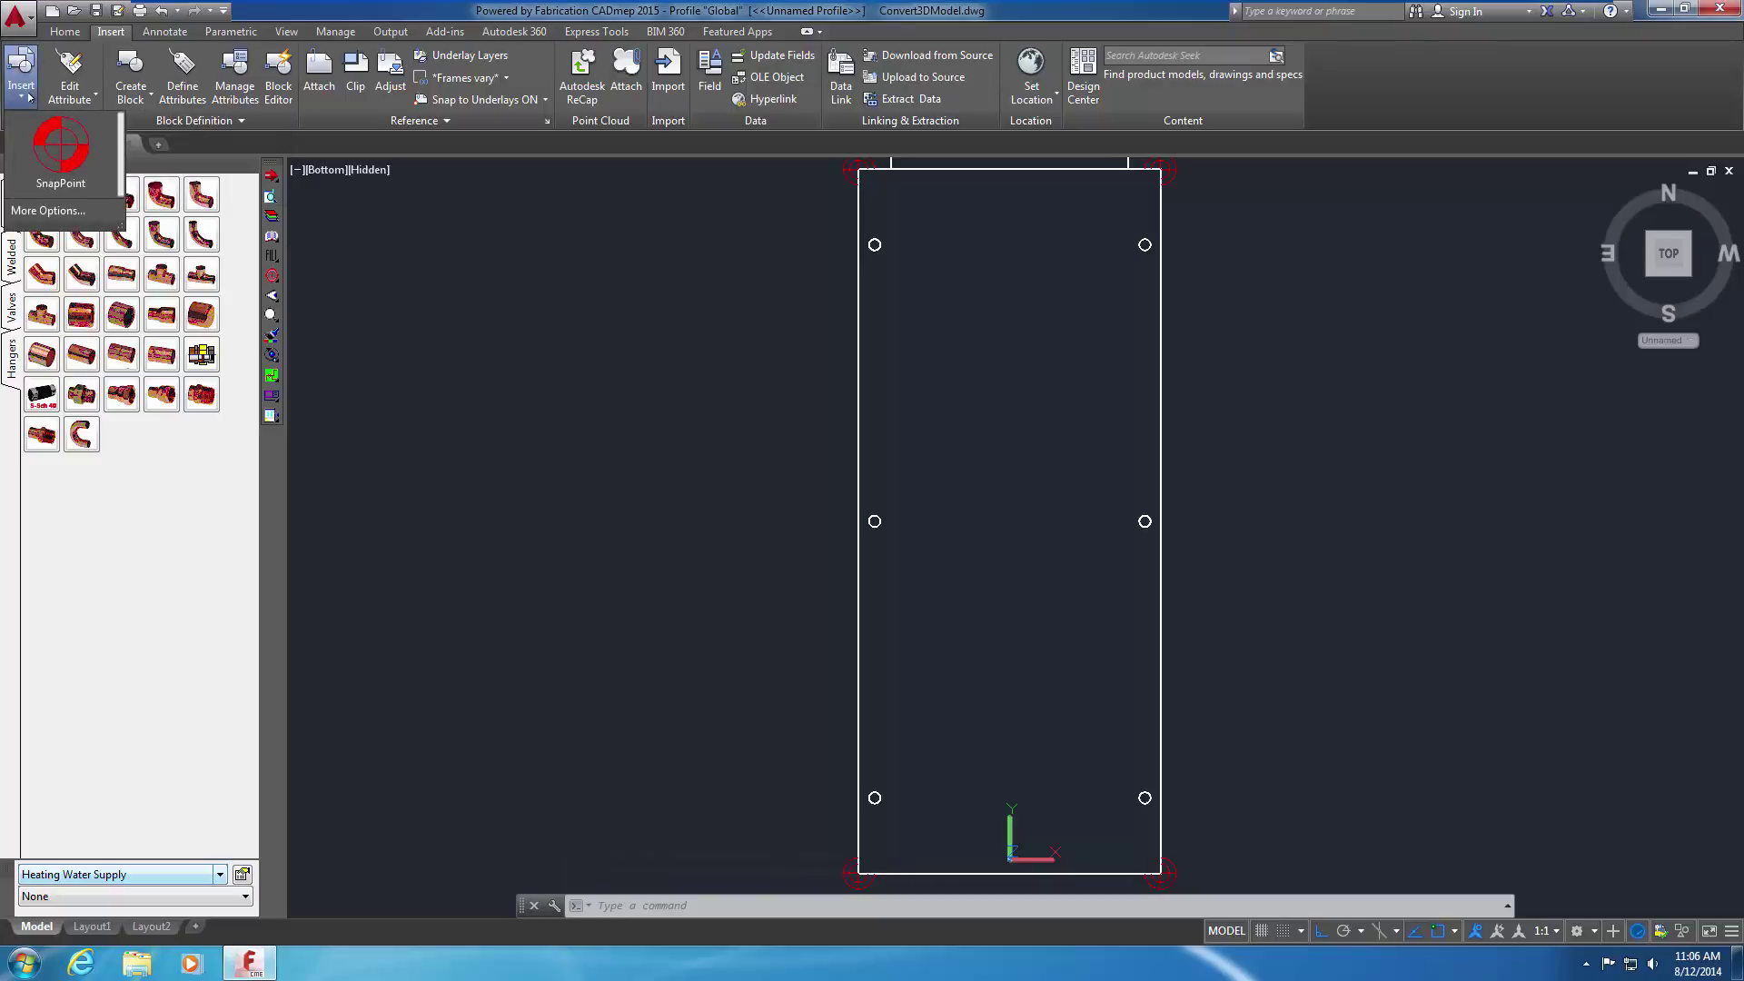
click(57, 147)
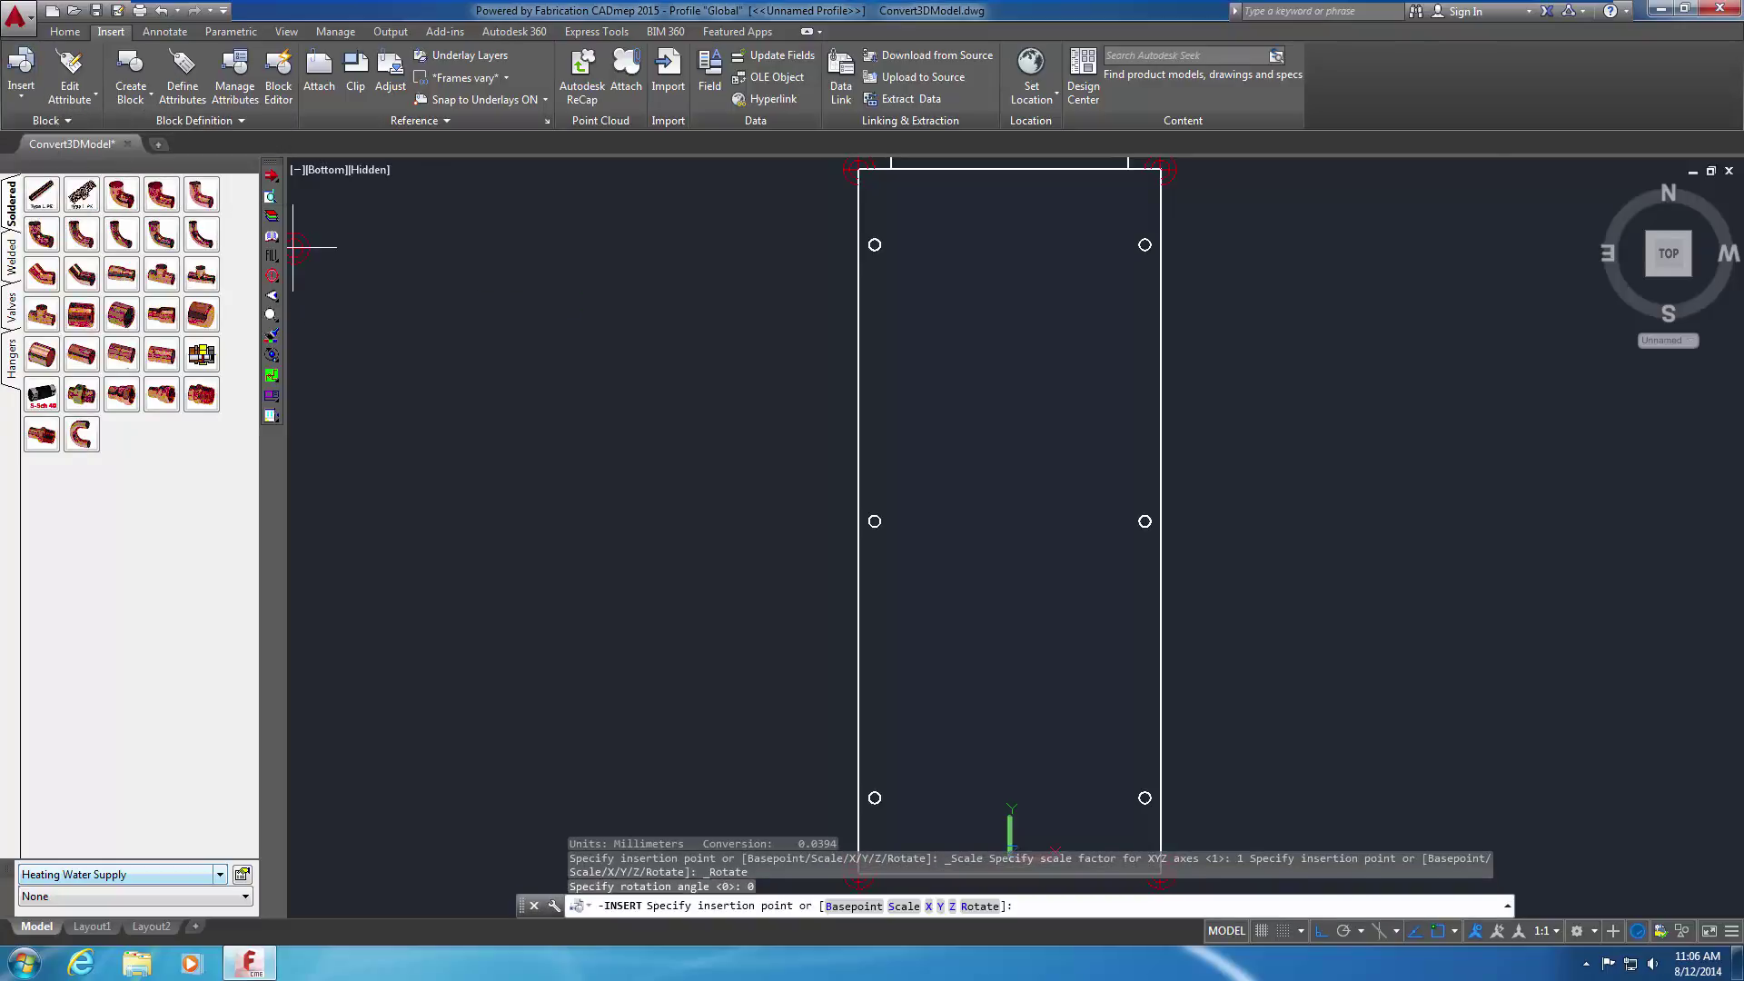
shift+right_click(640, 442)
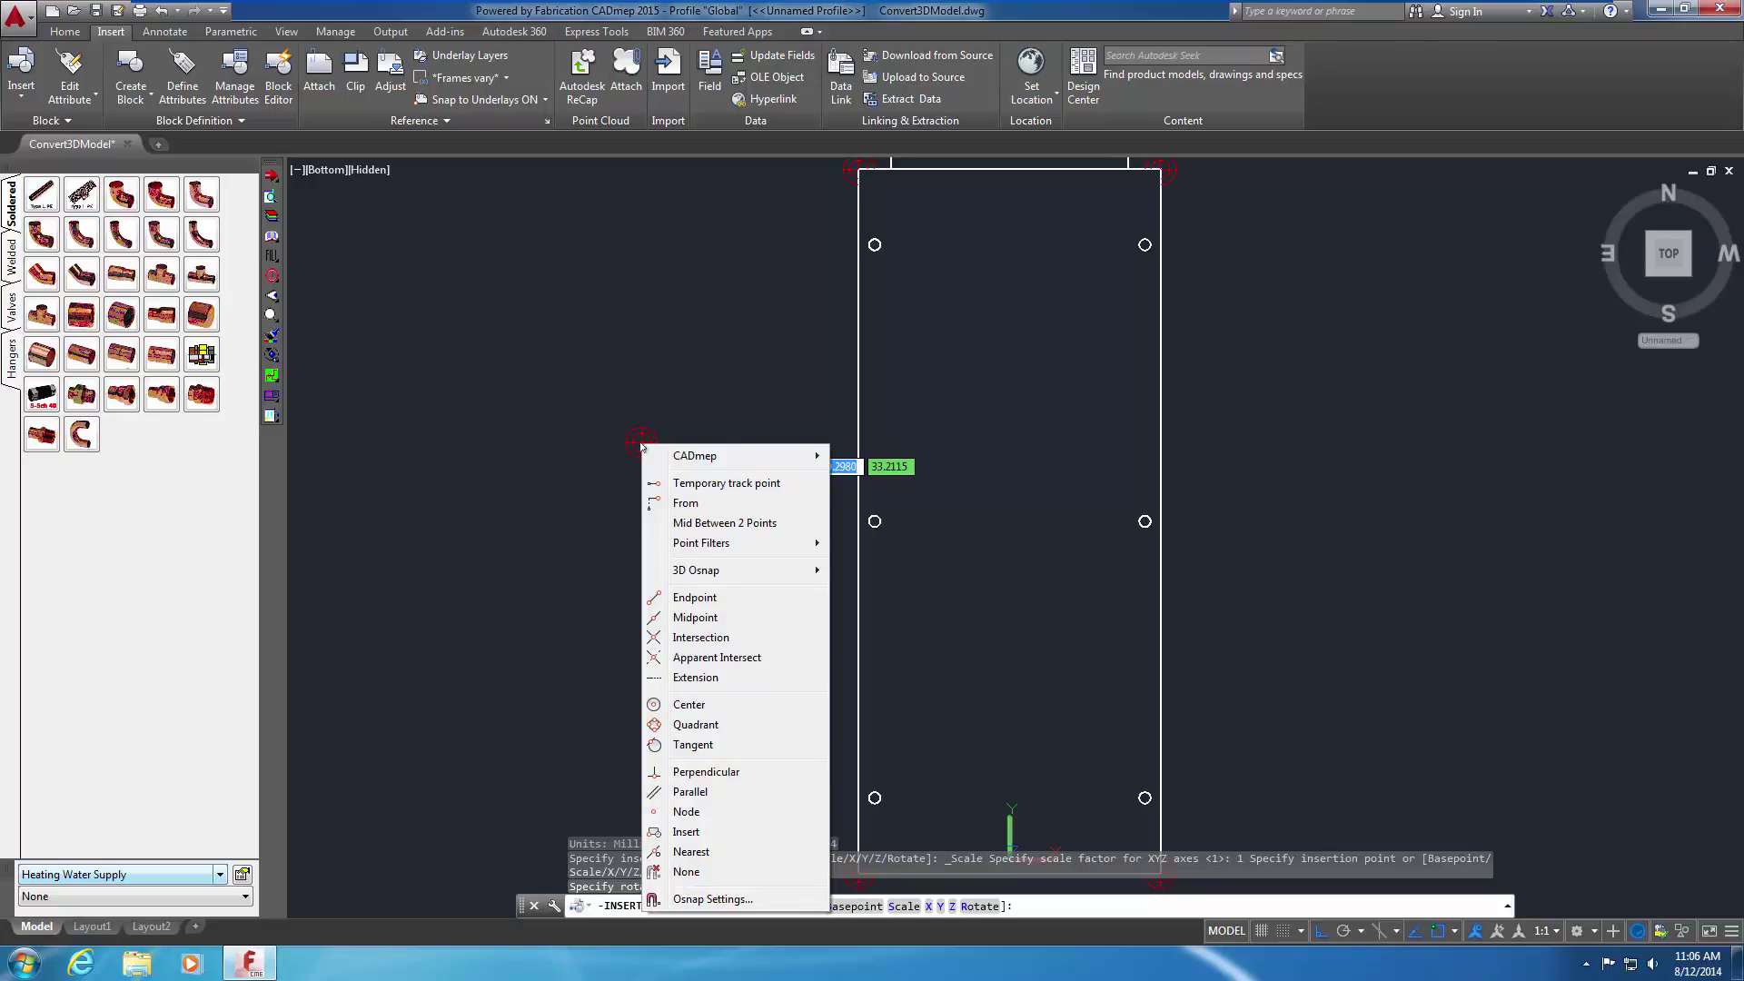
click(726, 523)
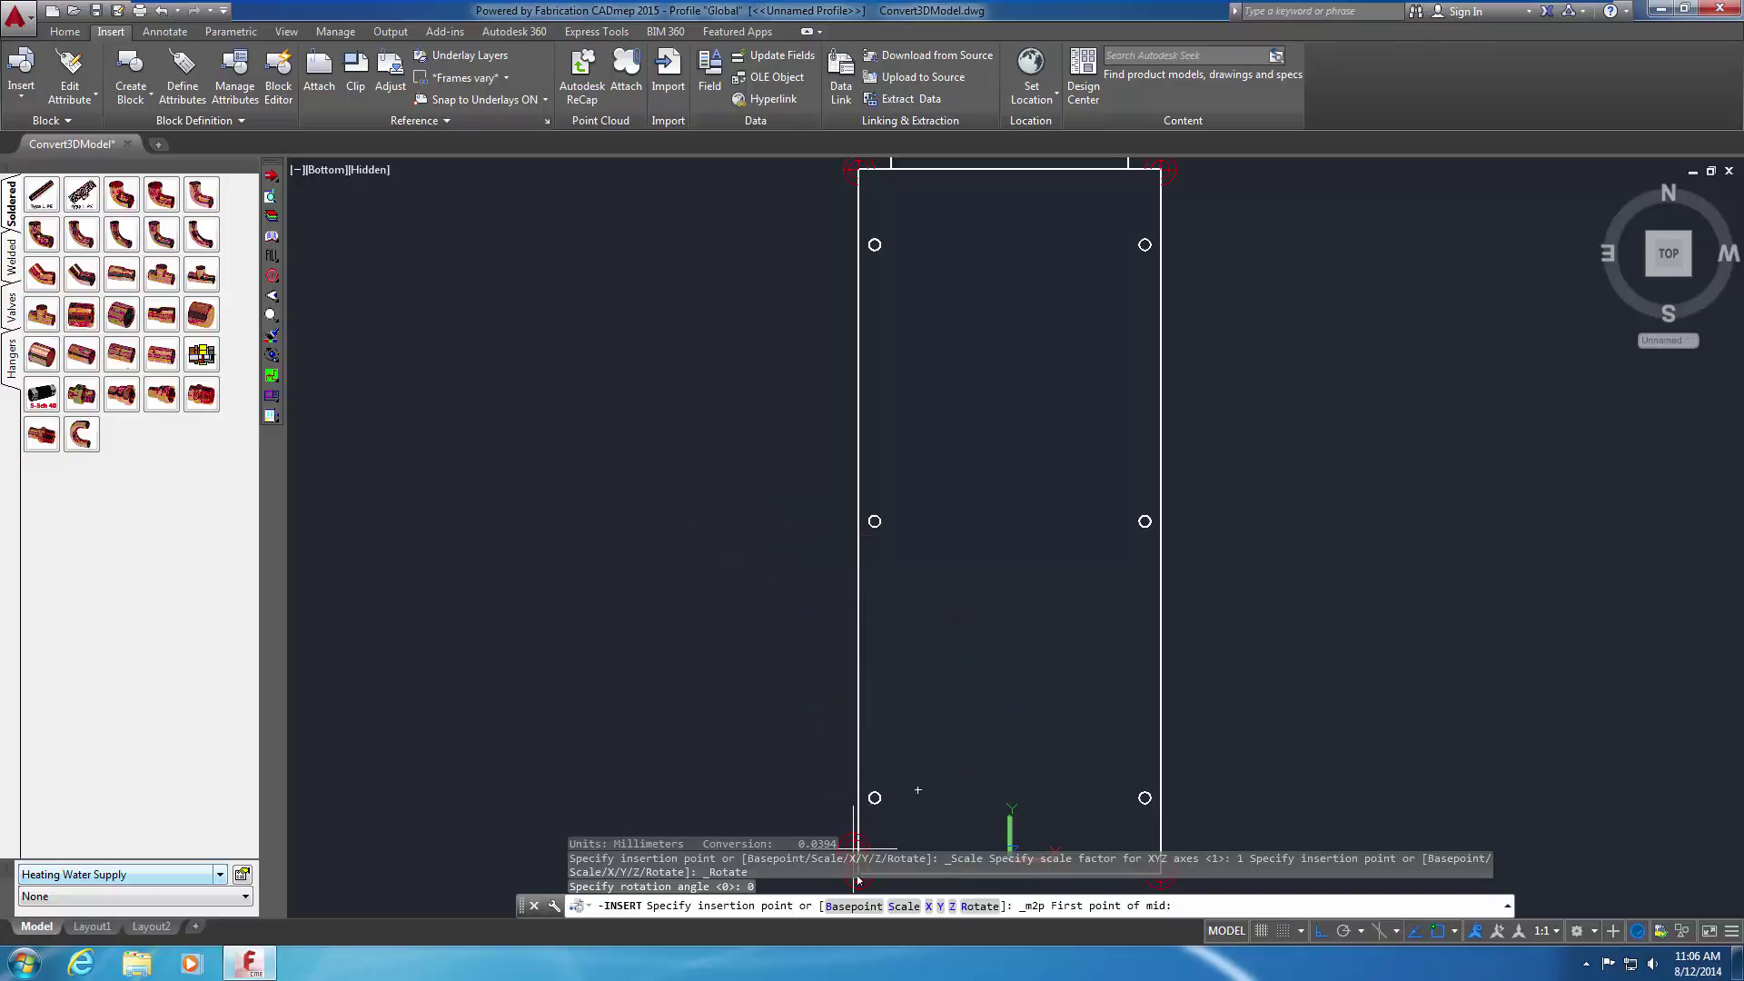
Pick the bottom-left and top-right baseplate corners to place the block at their midpoint
scroll(859, 879, up, 2)
middle_drag(886, 818, 881, 819)
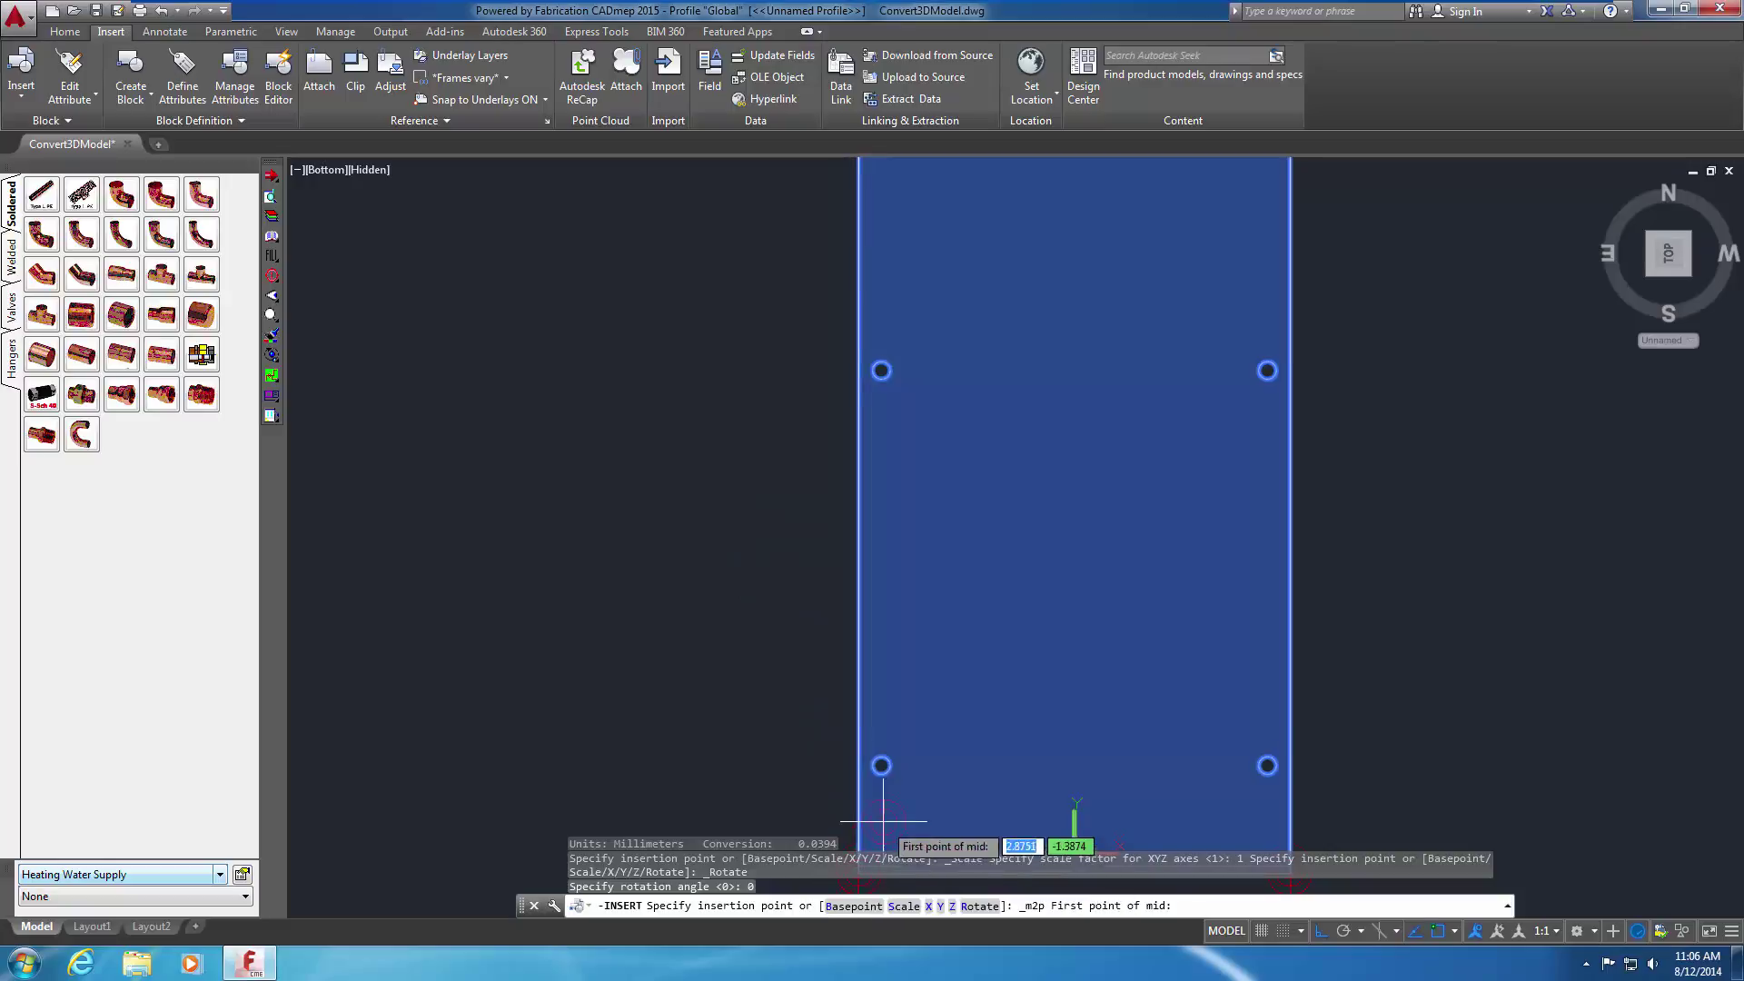
drag(881, 820, 885, 695)
key(Escape)
click(860, 740)
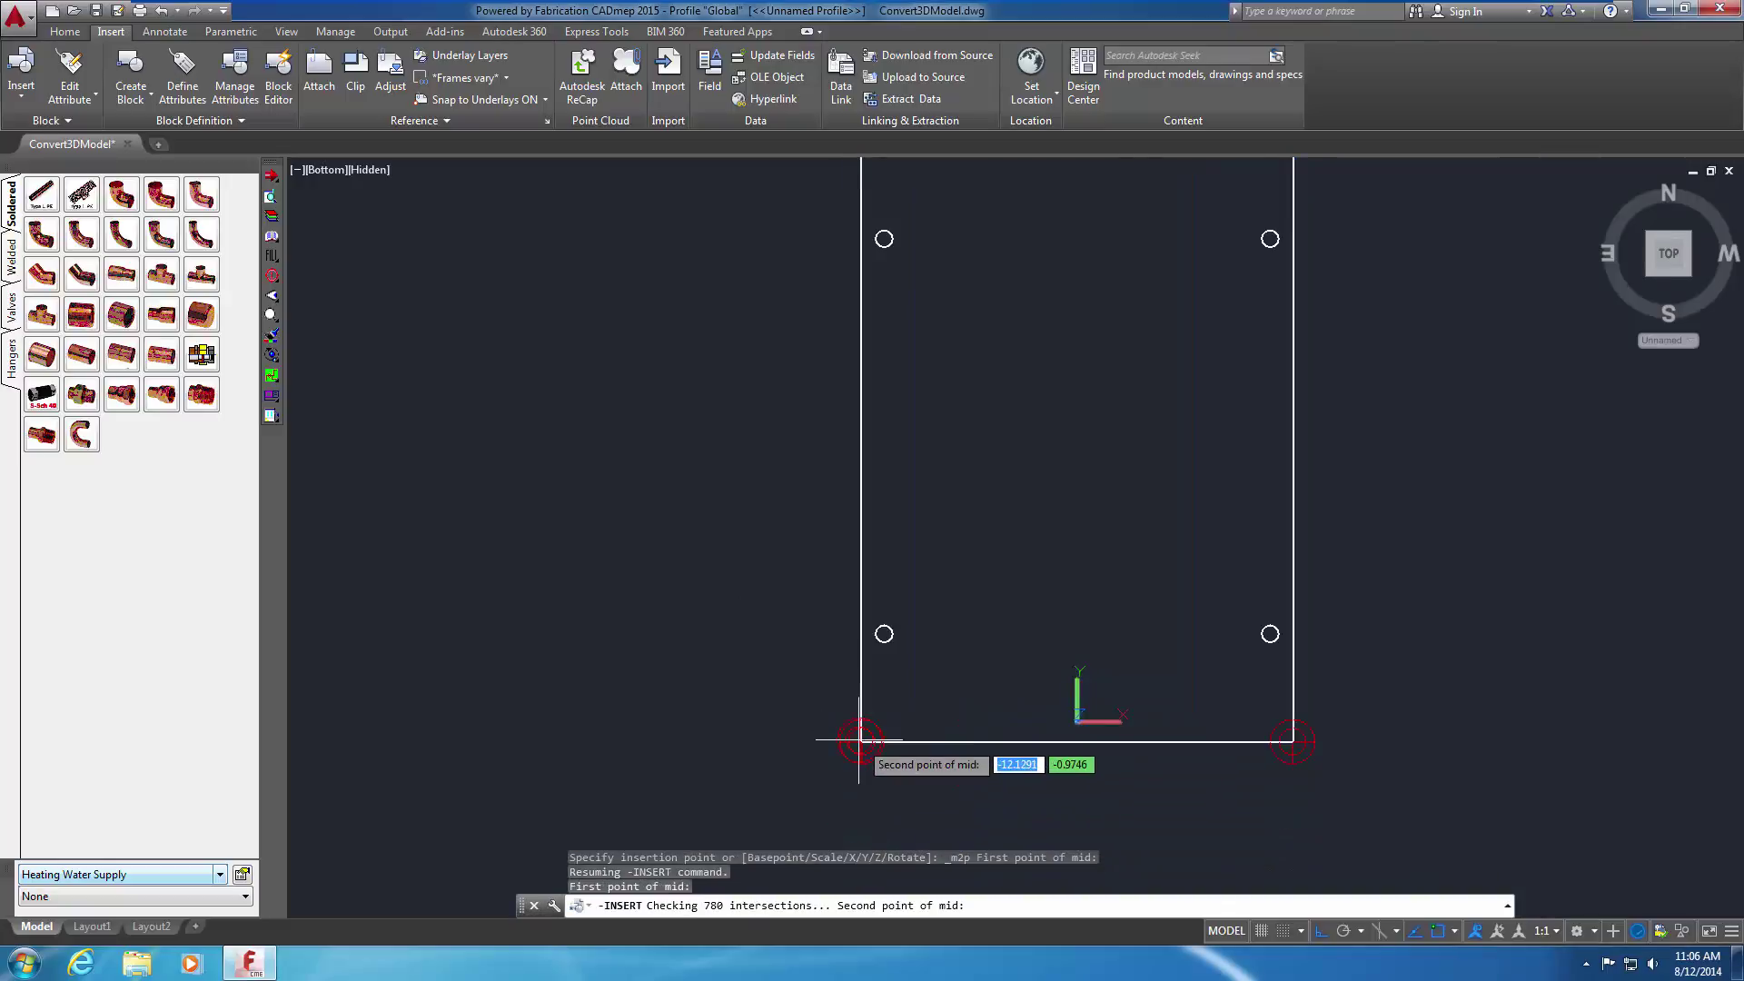
scroll(860, 740, down, 4)
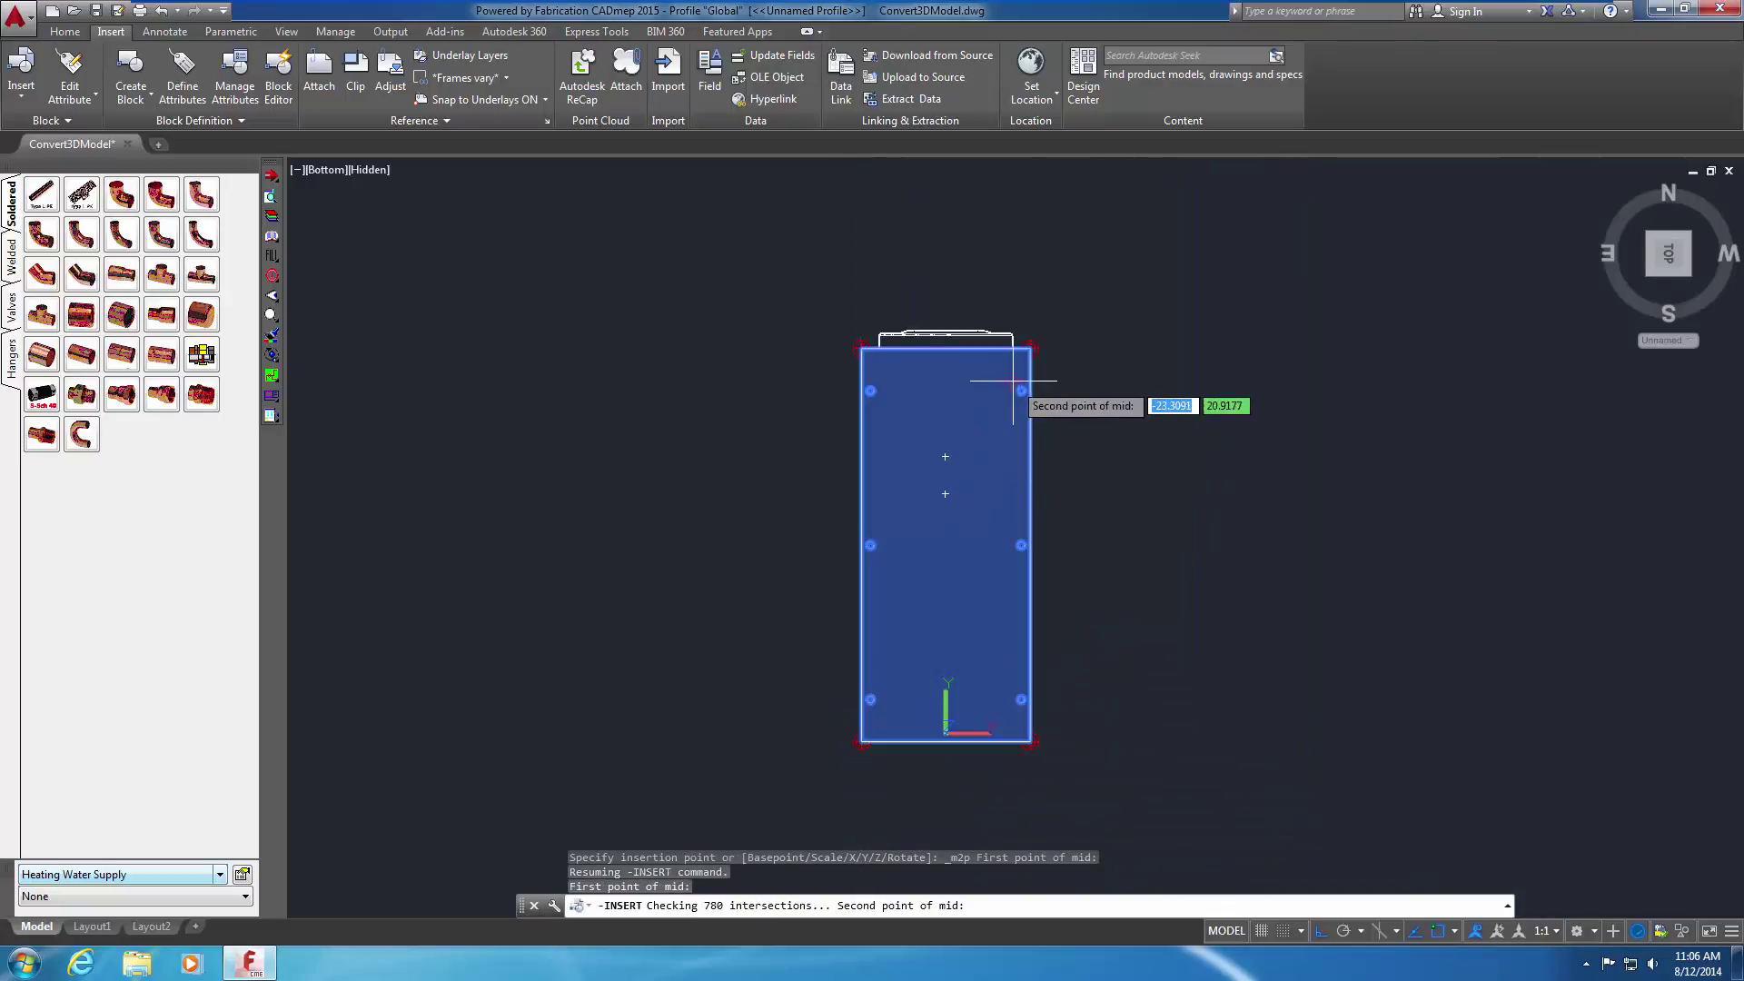
scroll(1029, 346, up, 3)
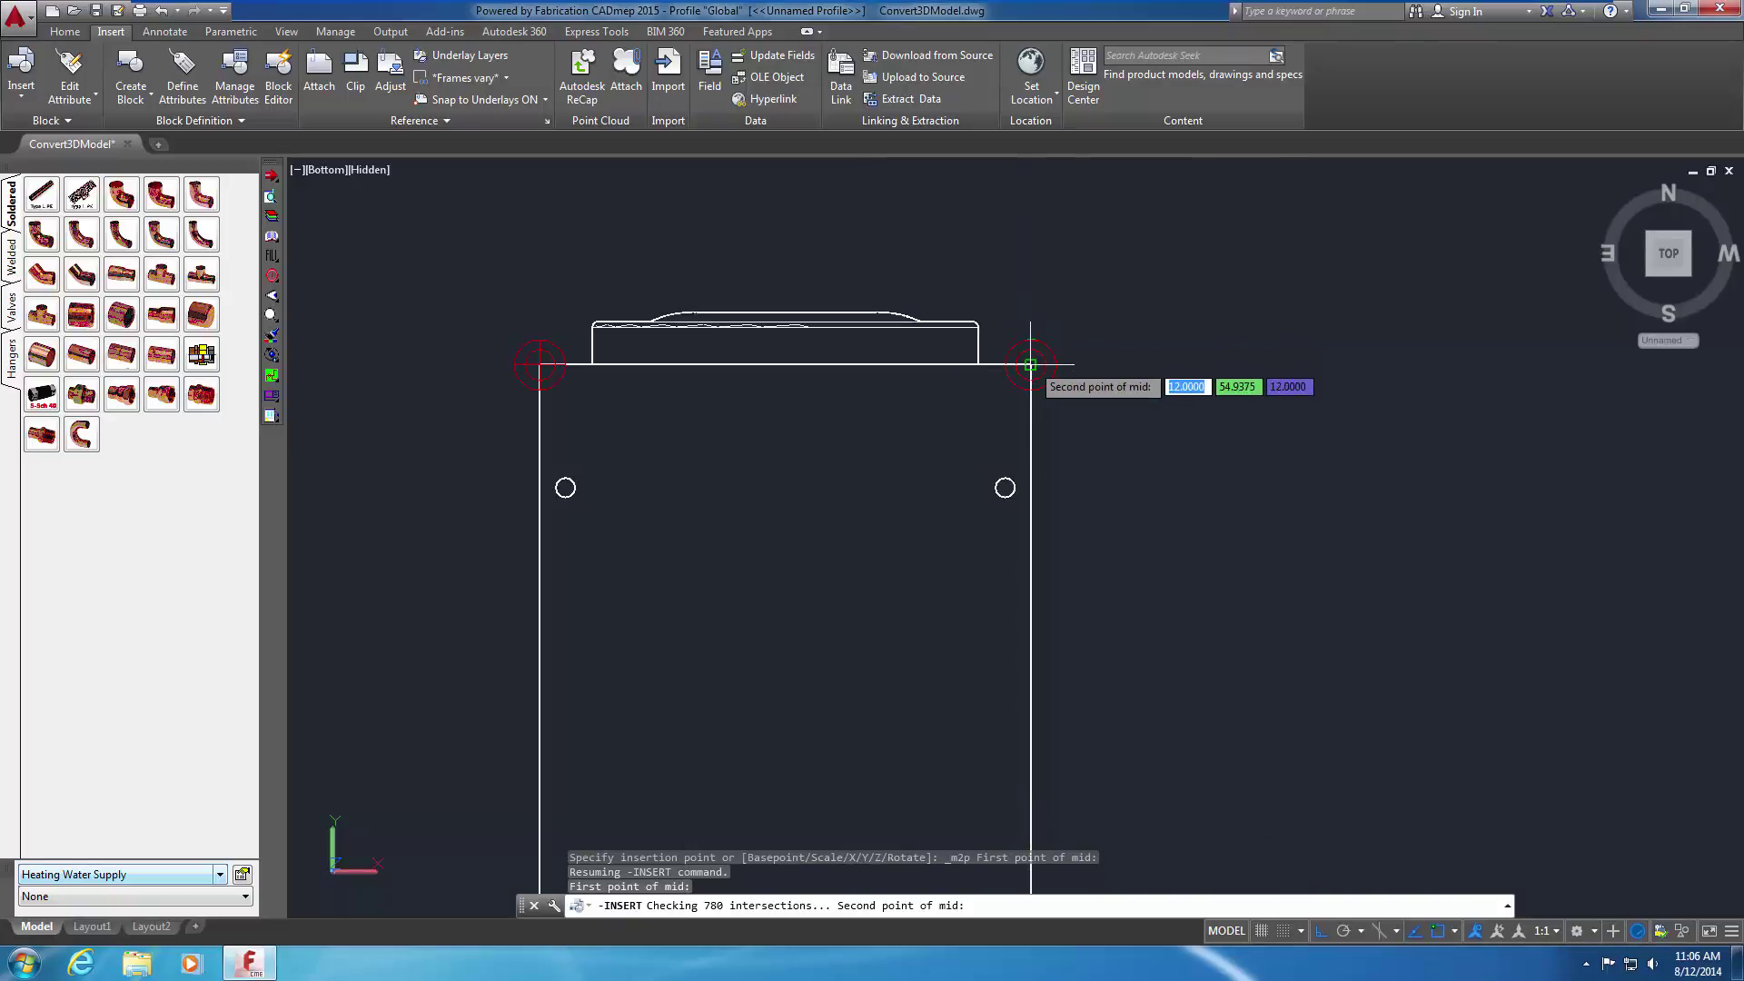
click(1031, 364)
scroll(1063, 420, down, 1)
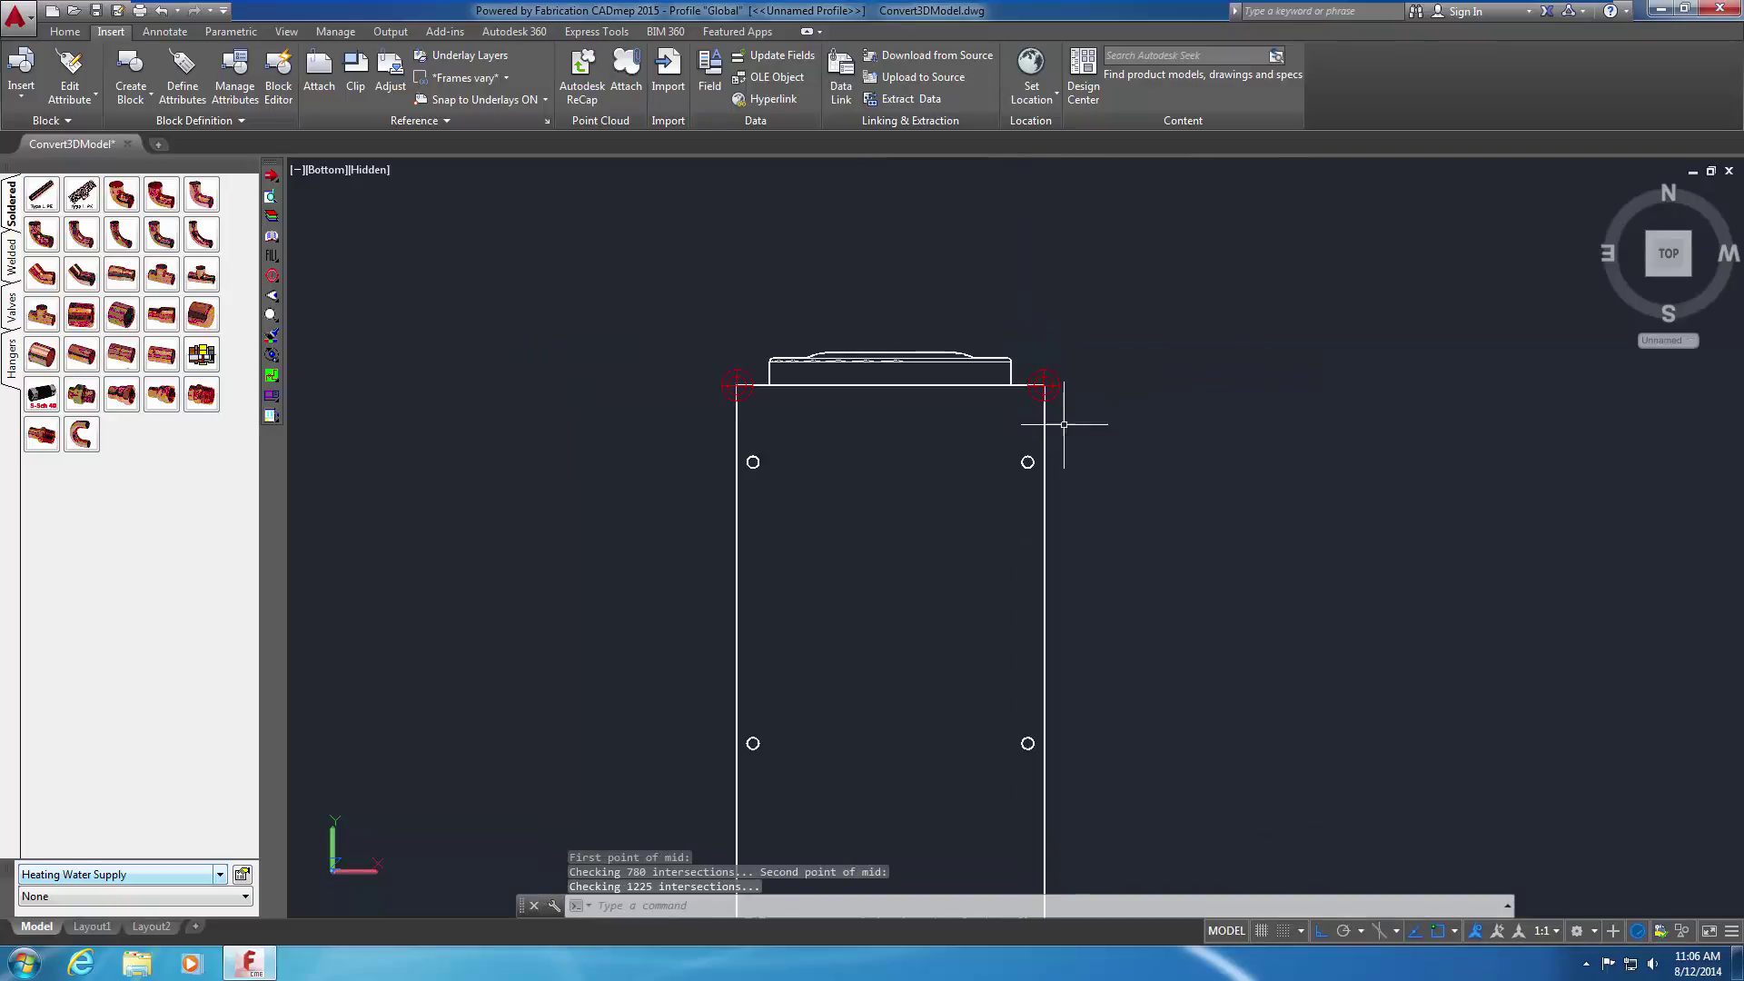
middle_drag(1082, 517, 1110, 334)
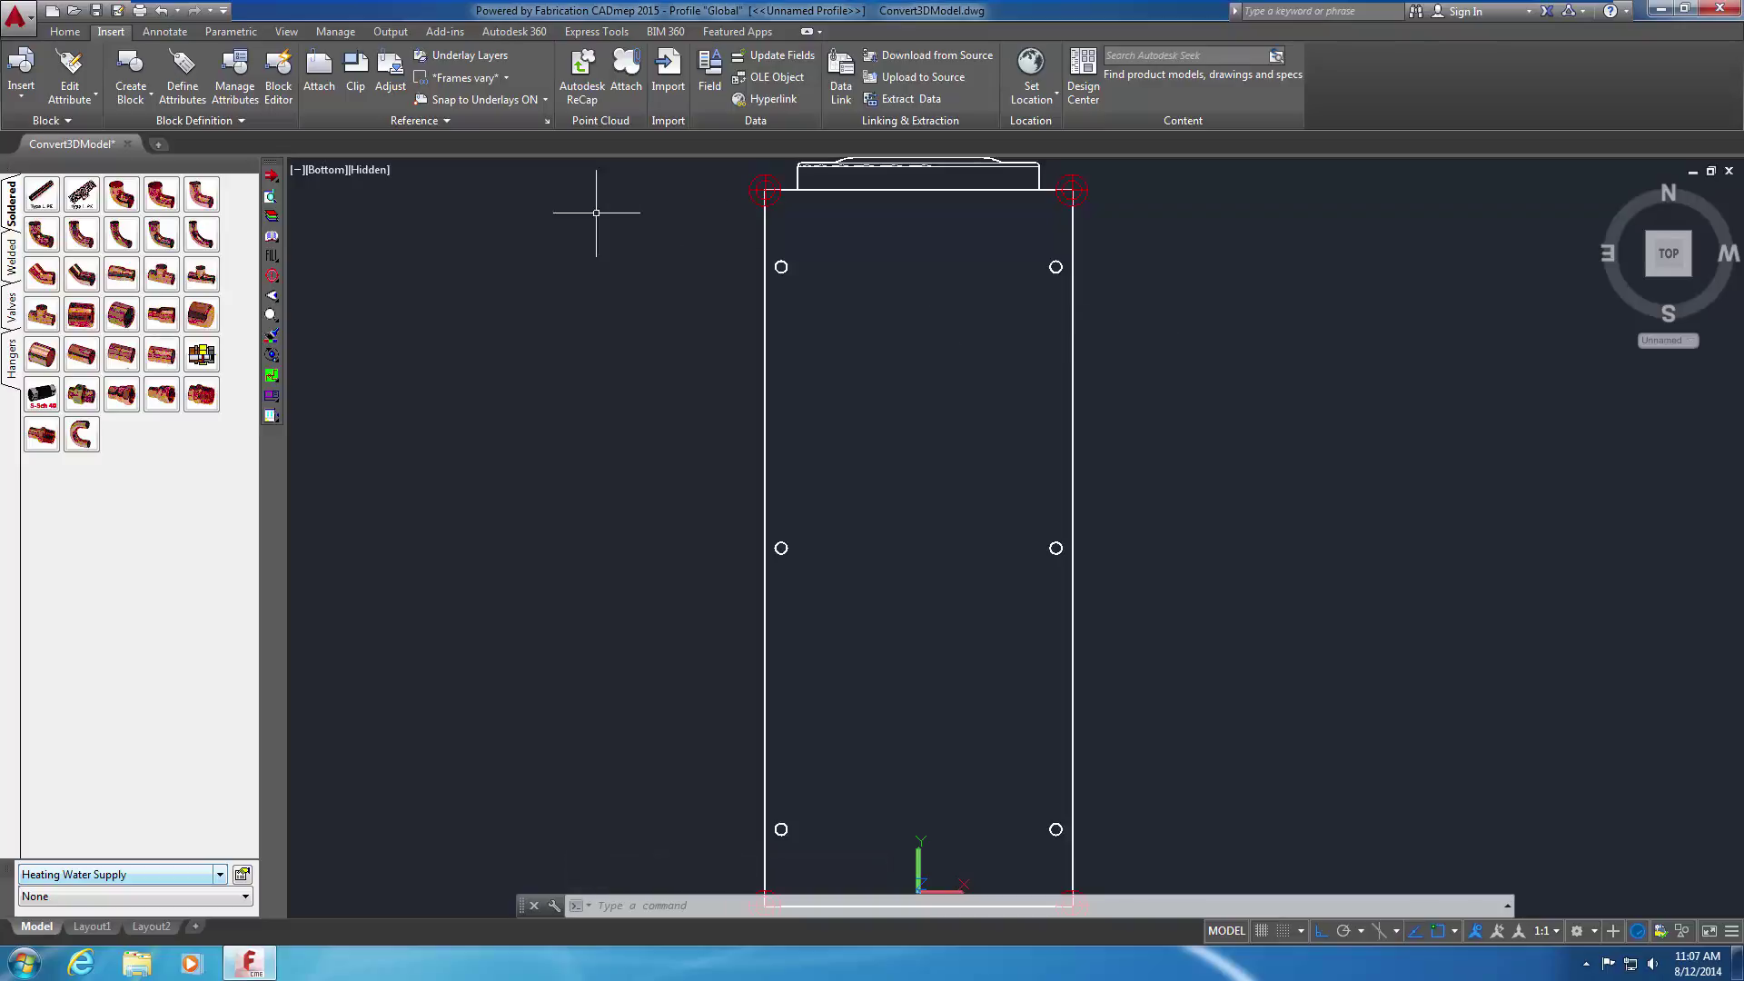
Switch to the Left view and centre the pump
click(335, 172)
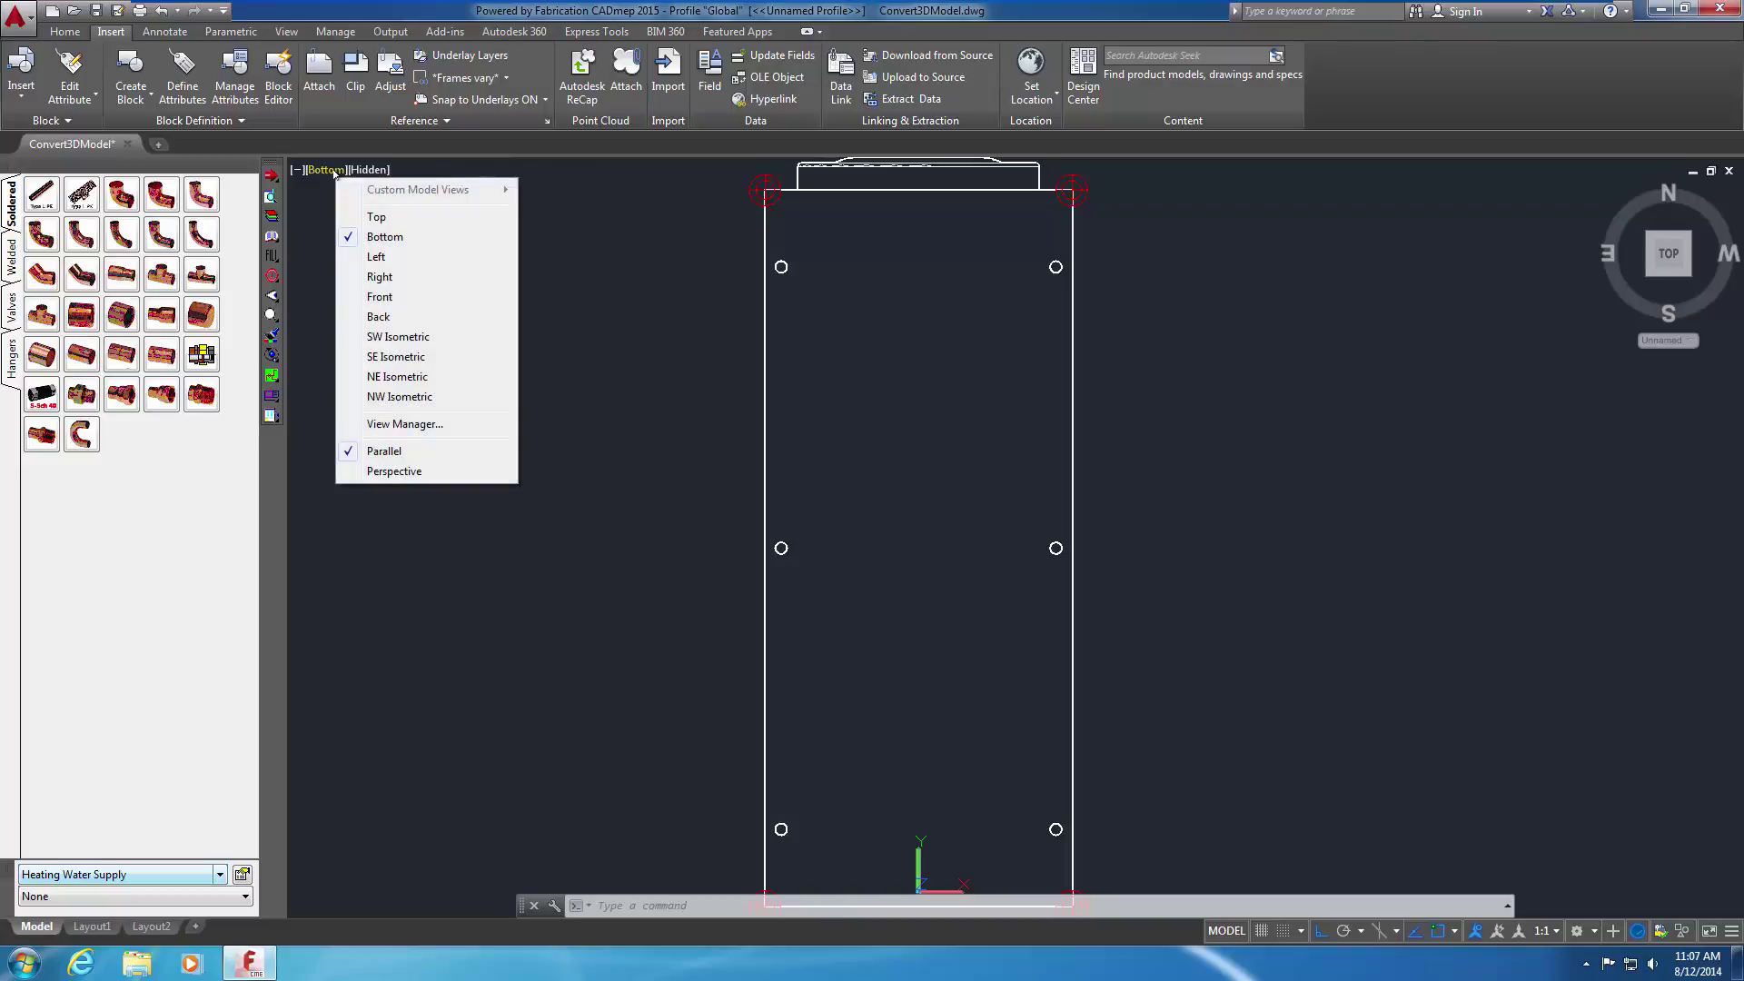
click(372, 253)
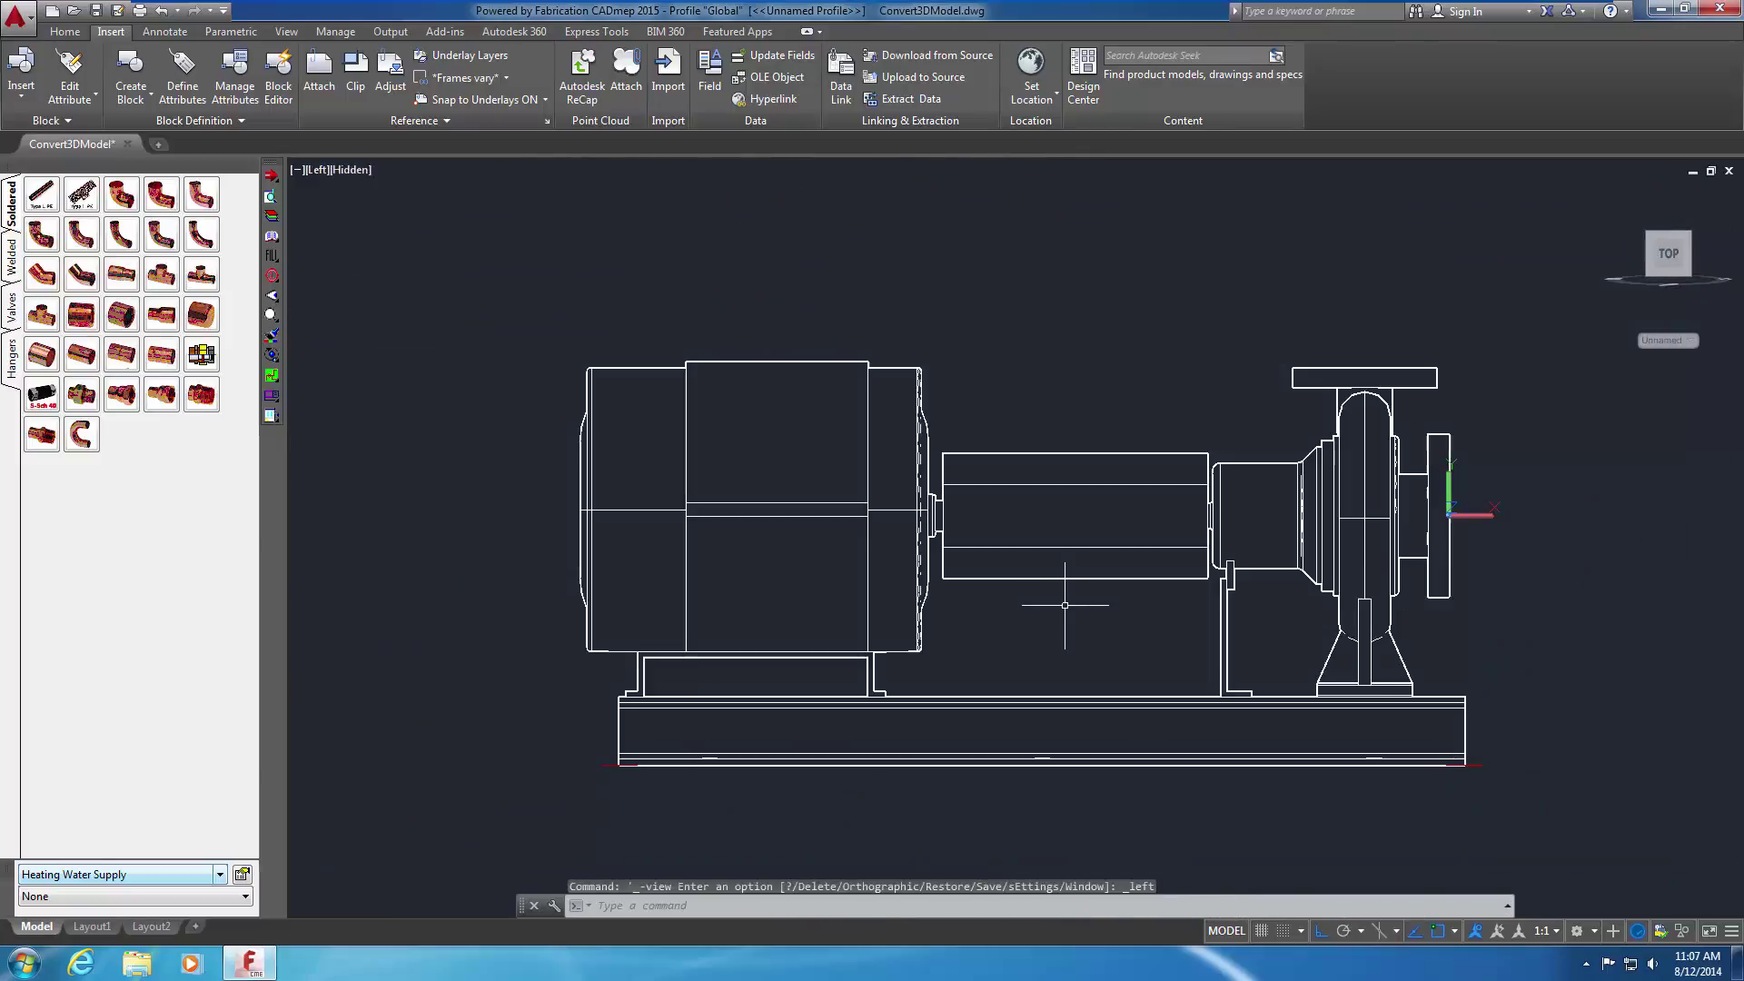
middle_drag(1065, 605, 977, 630)
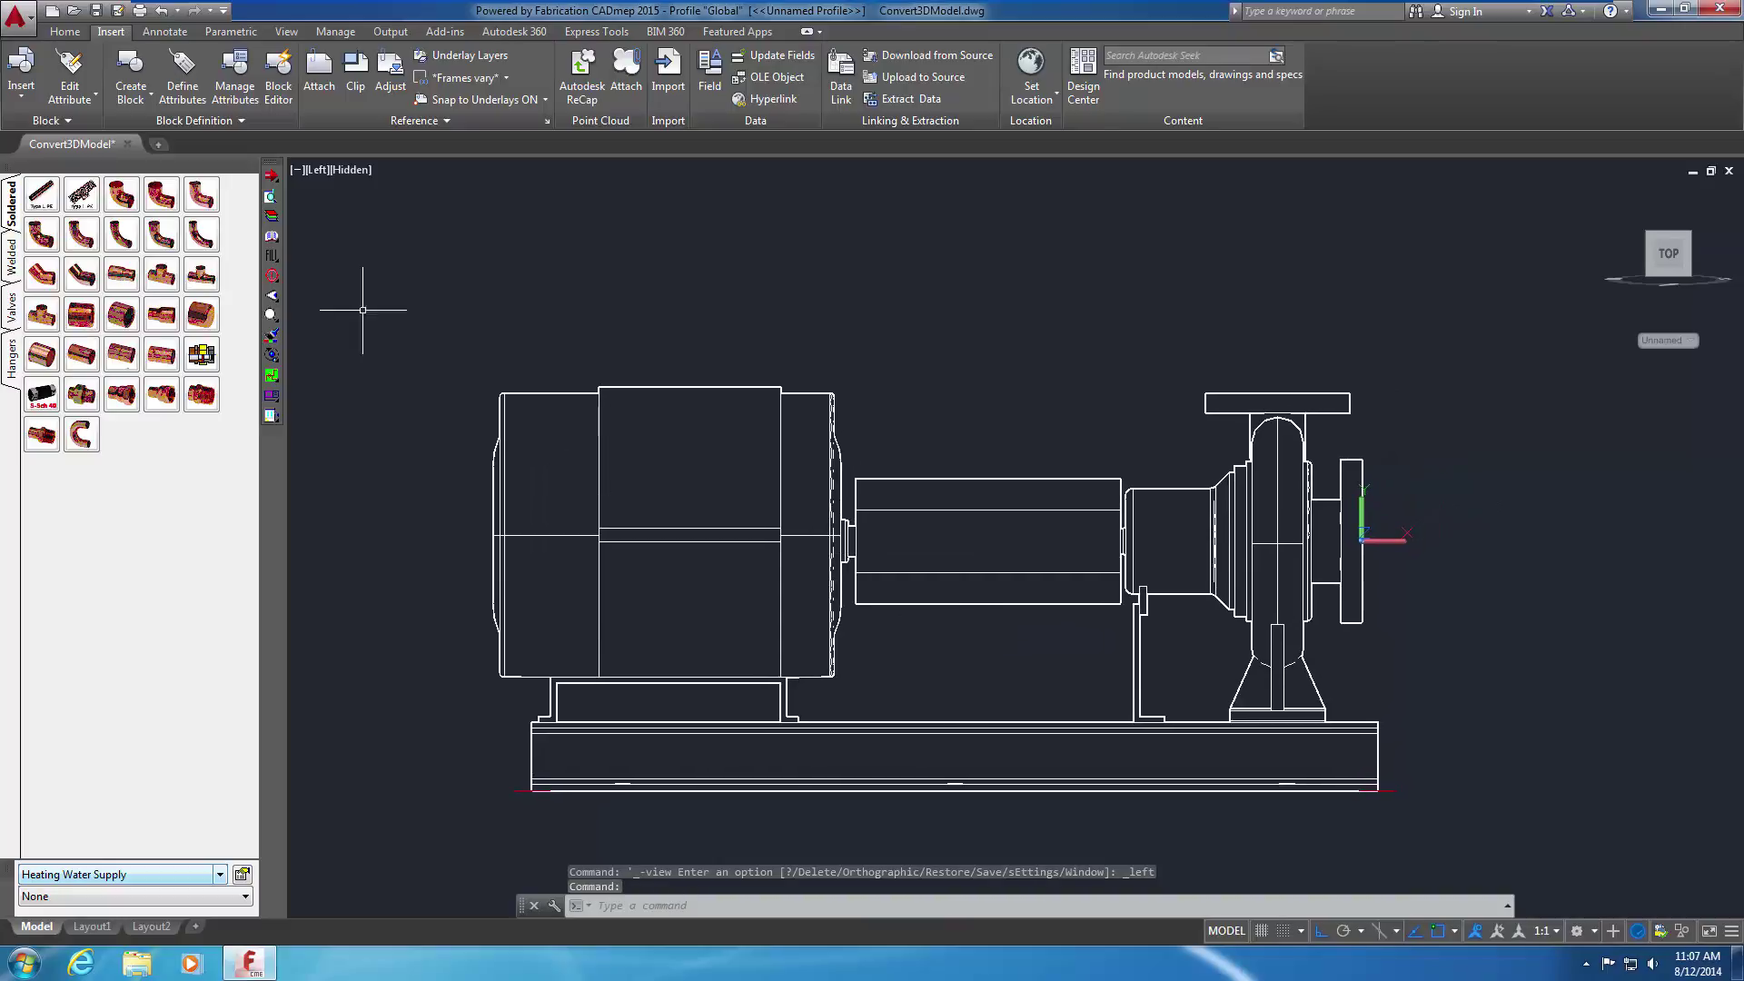
Choose ConnDef.dwg for insertion with rotation specified on-screen
click(22, 93)
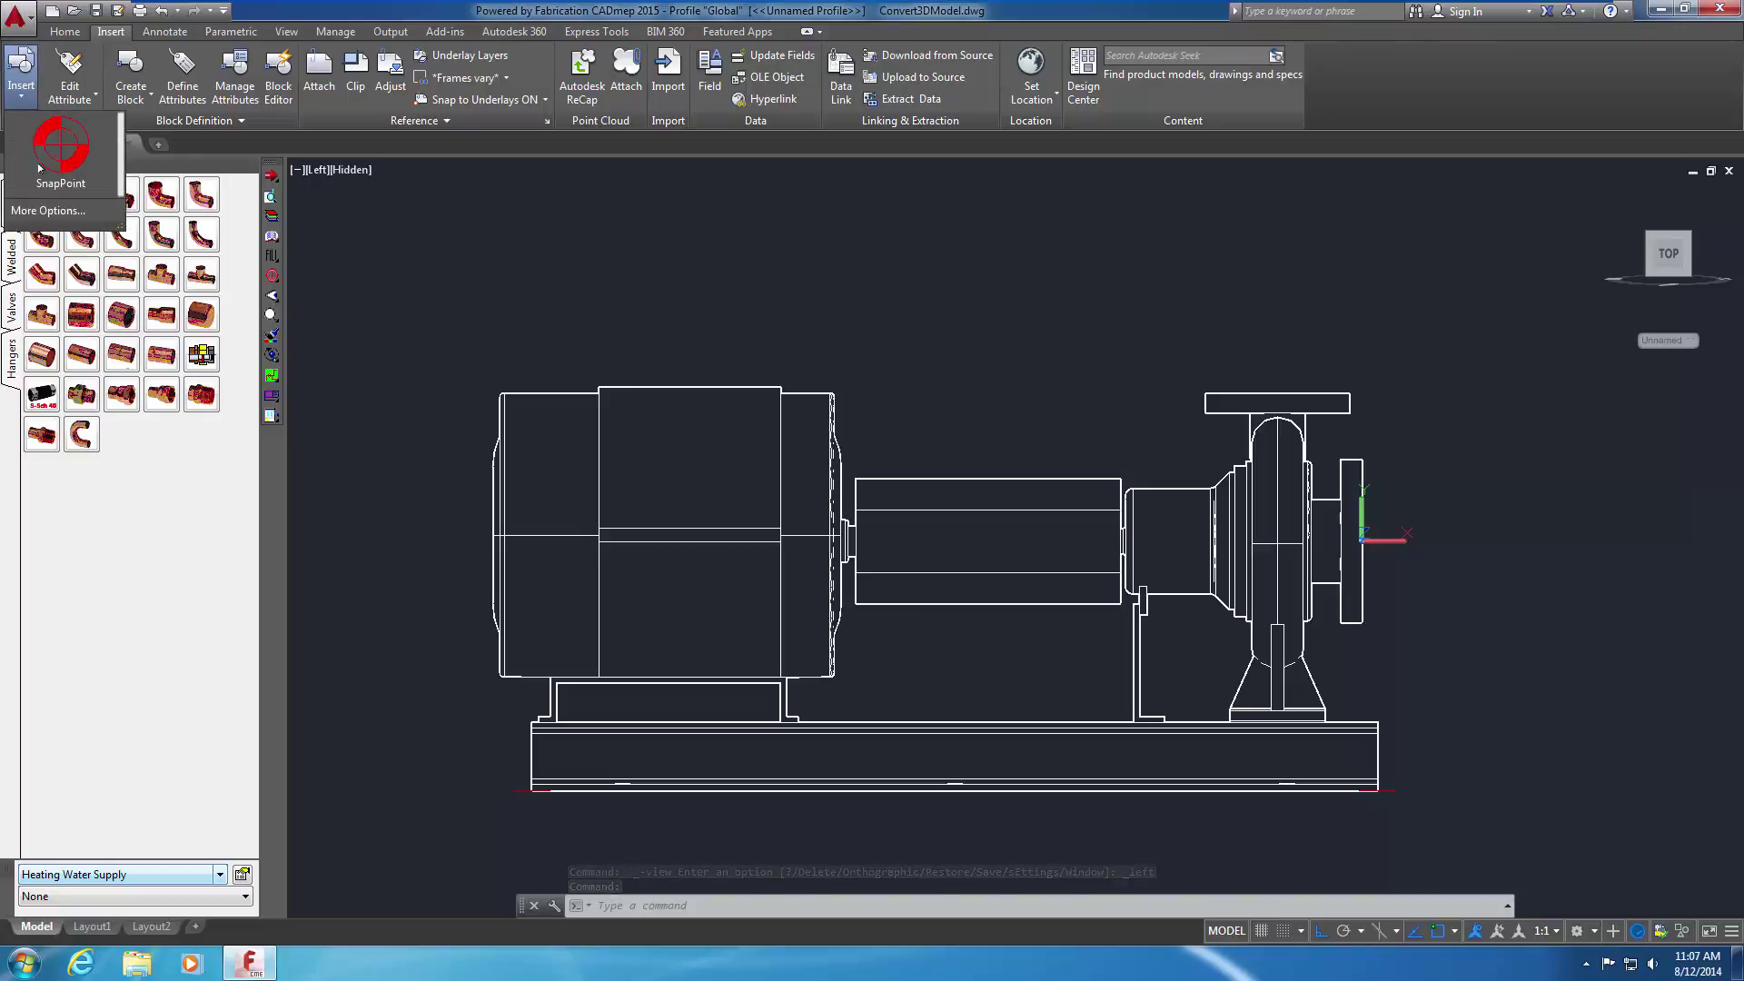
click(60, 218)
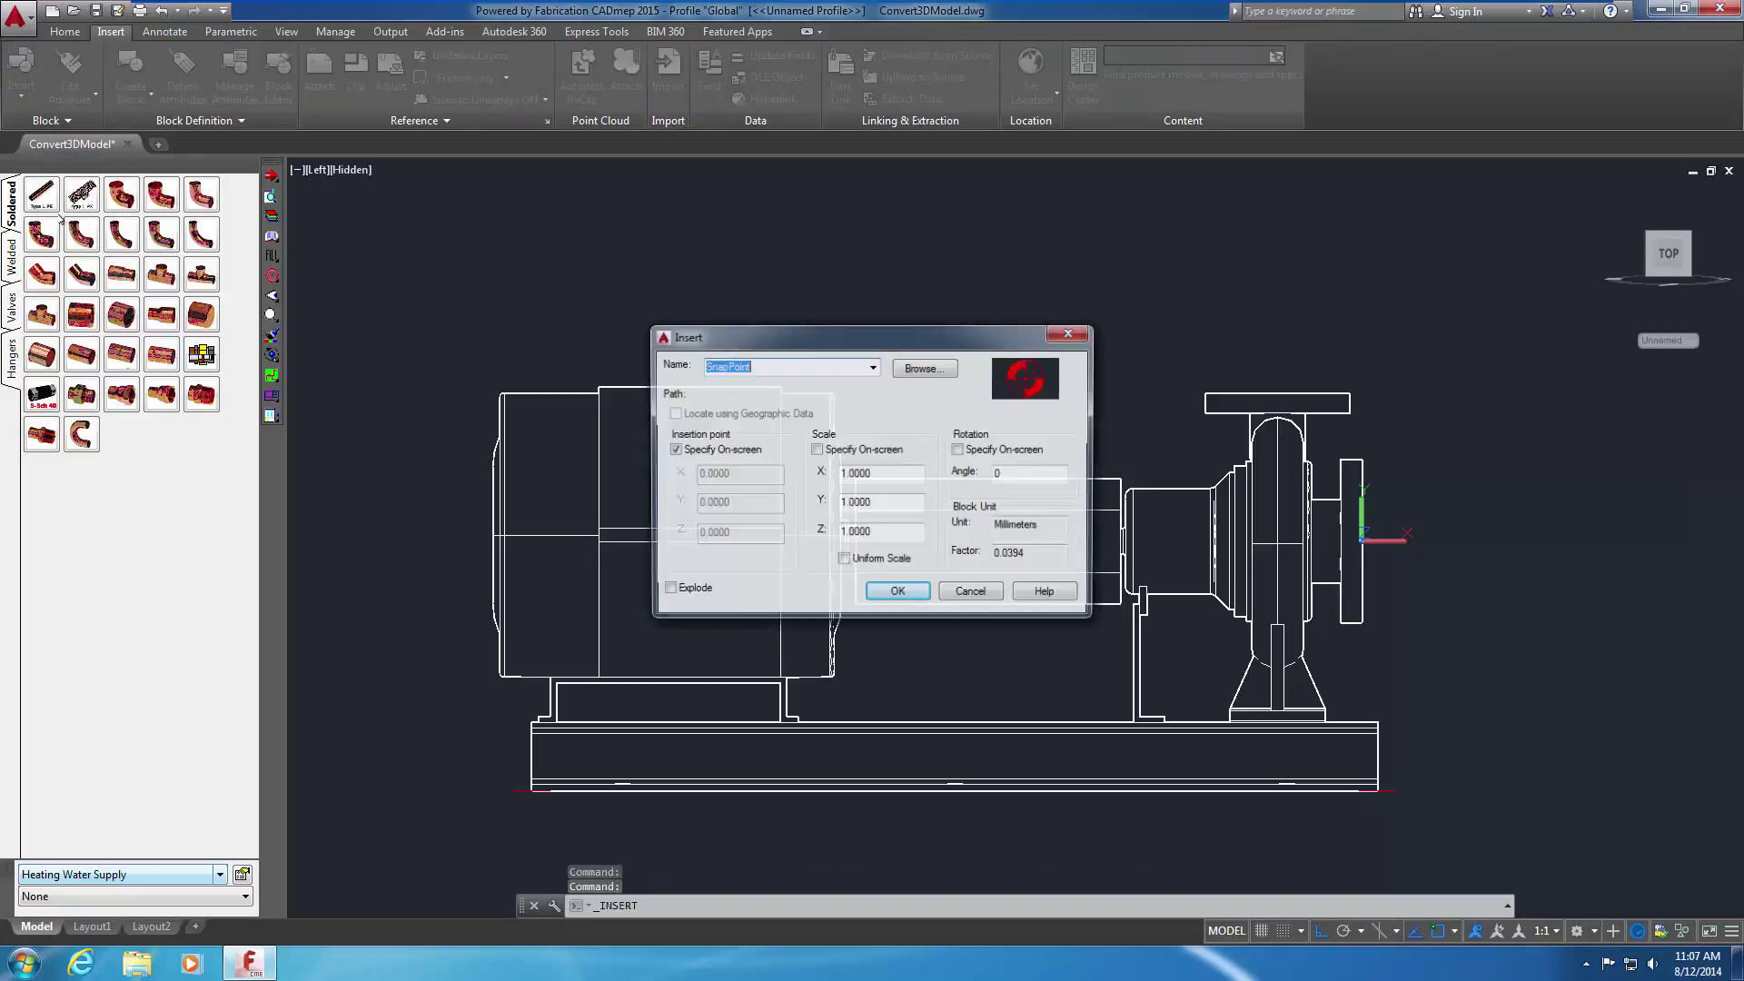
click(919, 369)
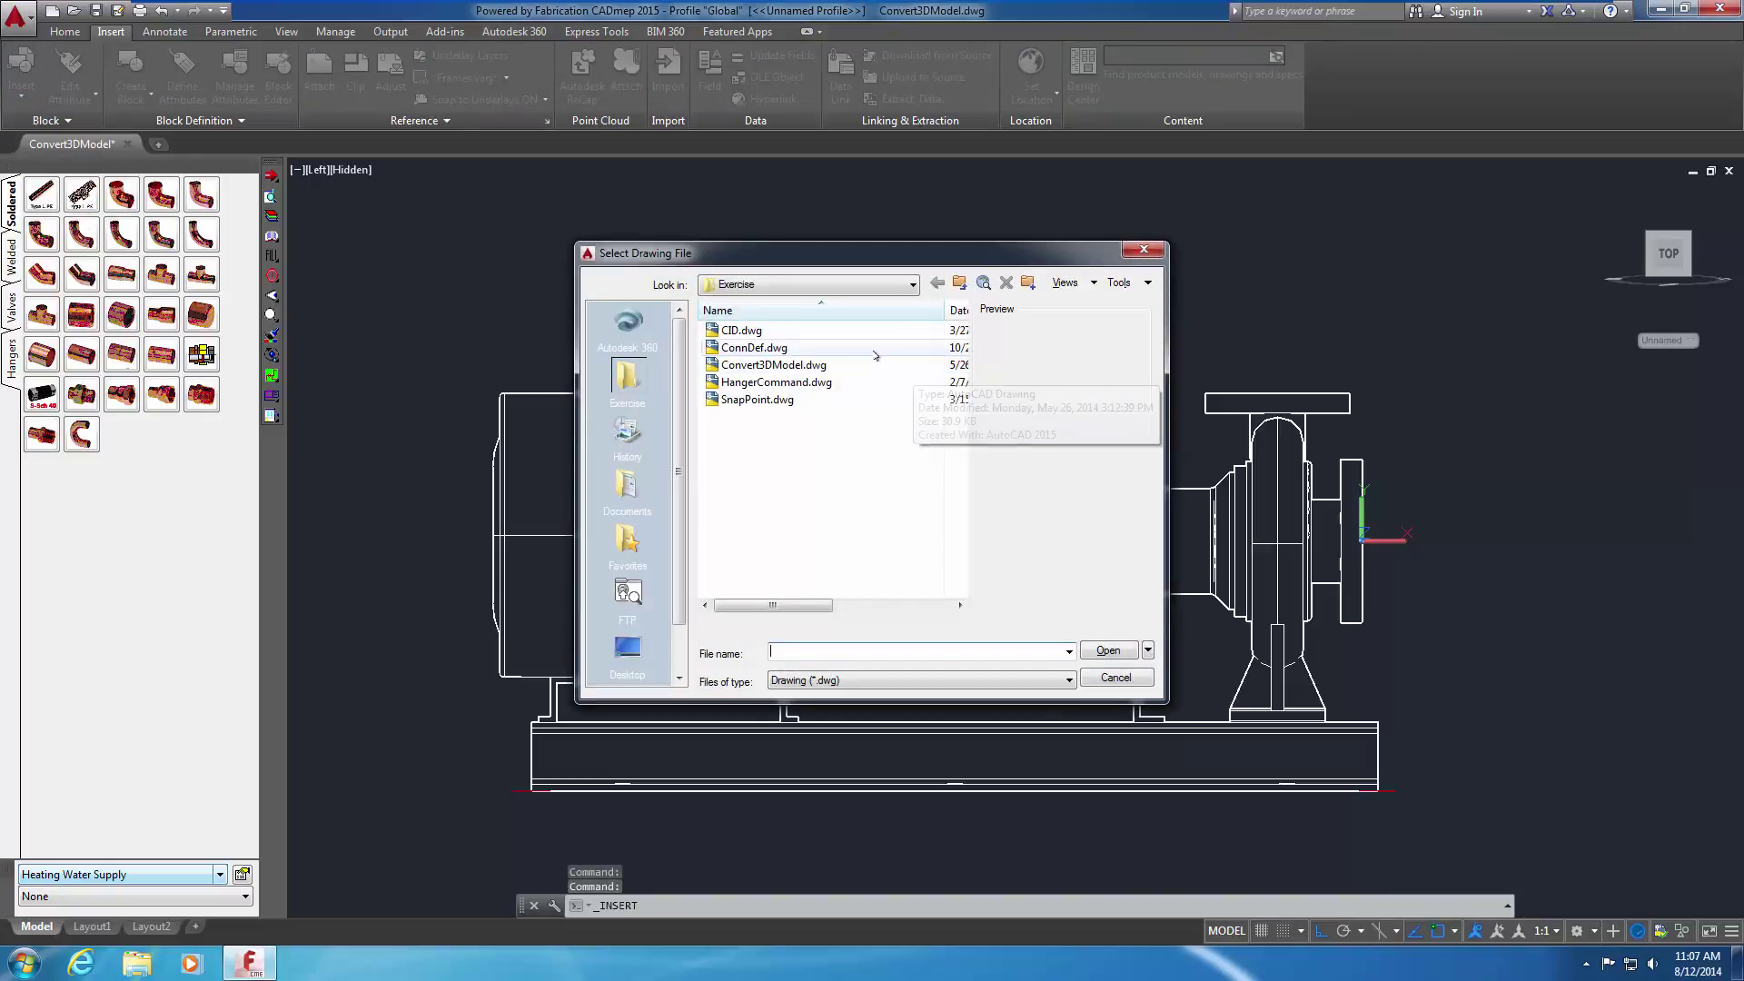
click(873, 351)
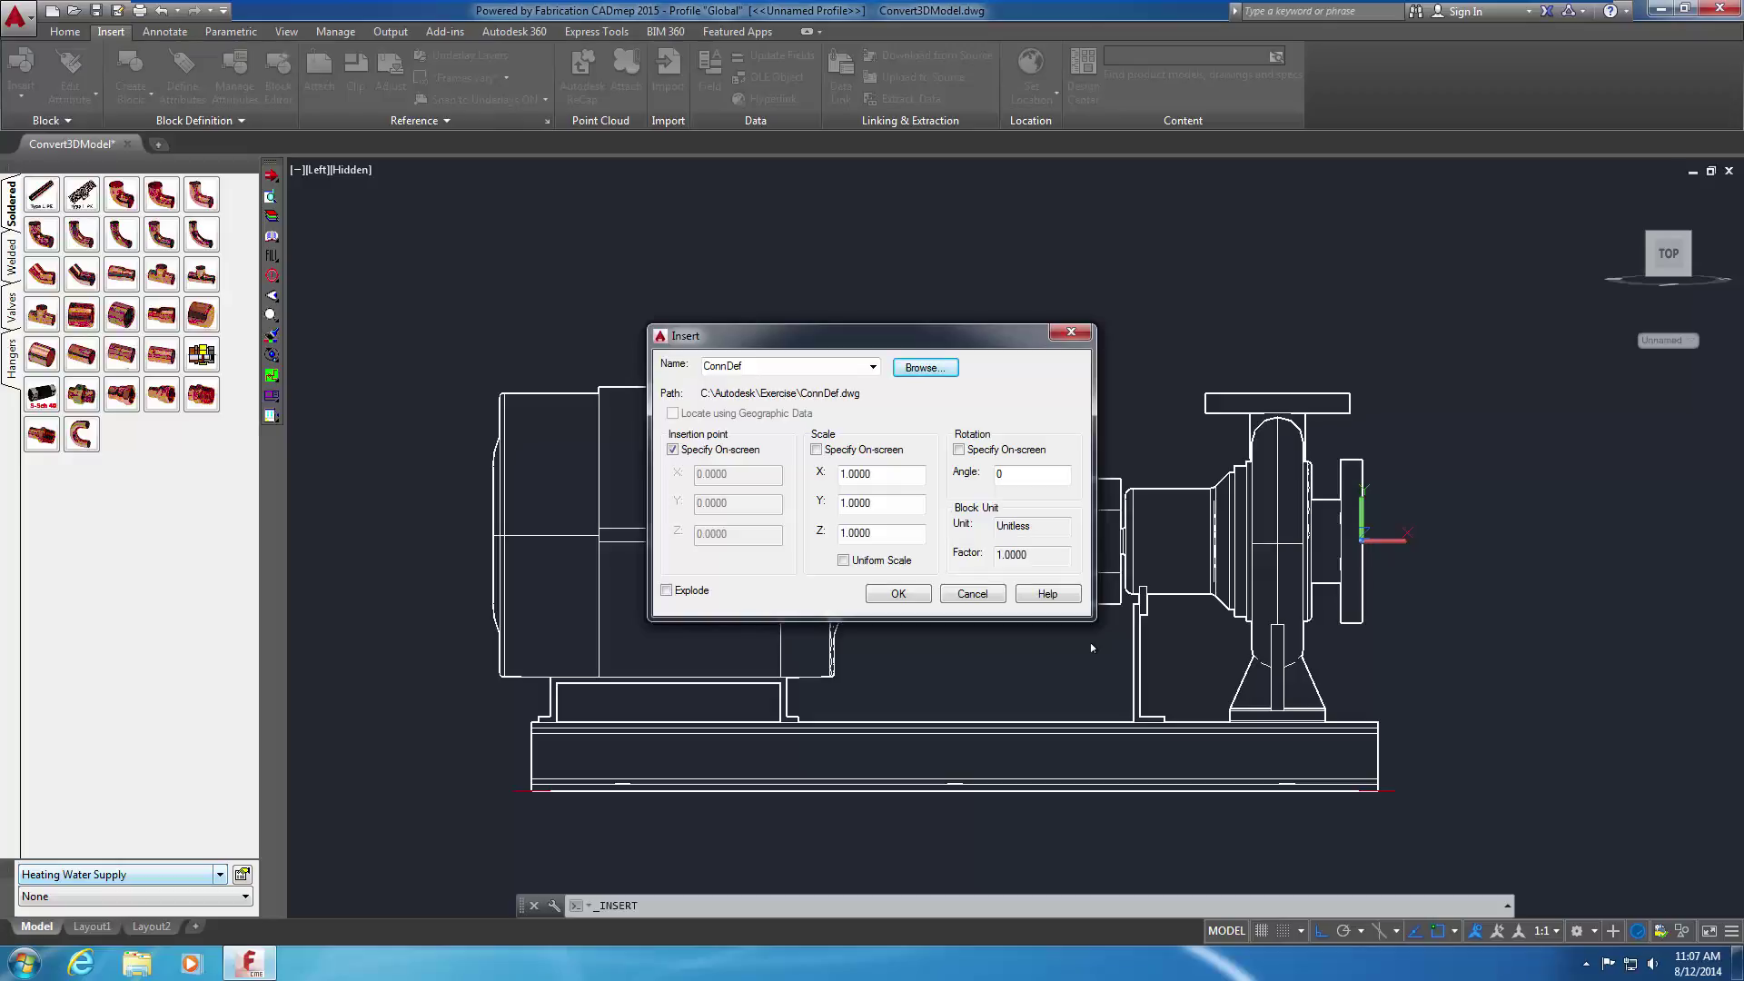
click(959, 449)
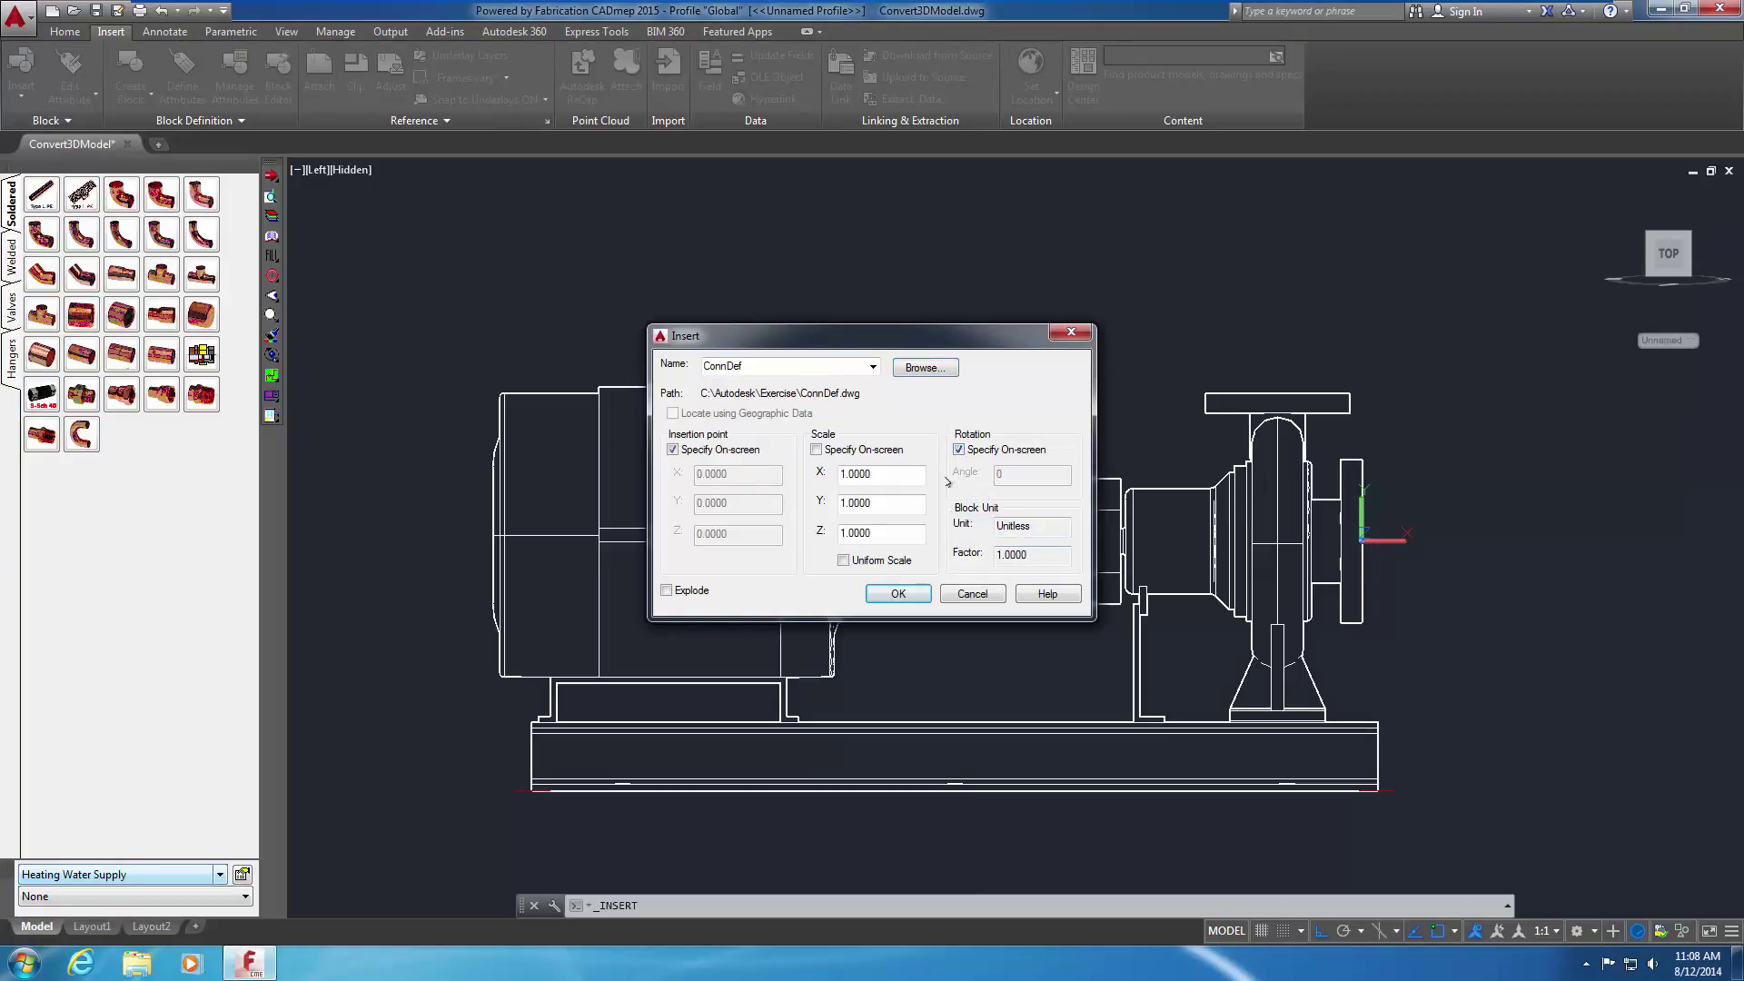
Snap the ConnDef insertion point to the centre of the end flange's circle
click(904, 592)
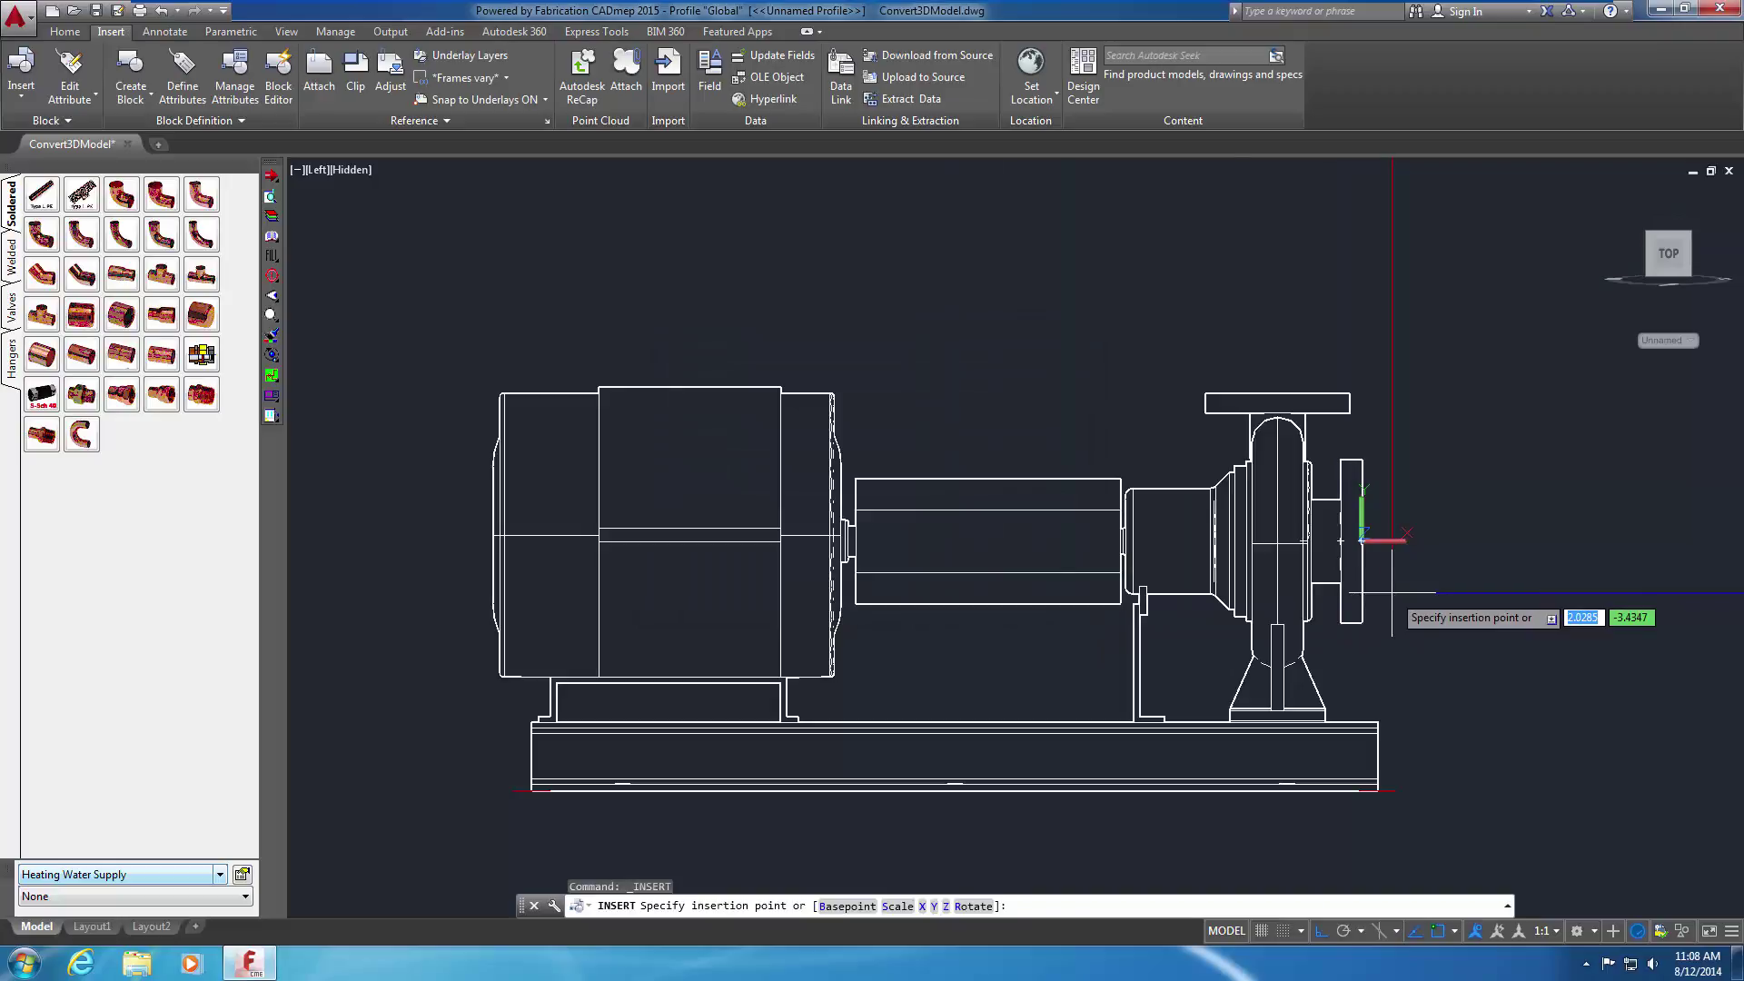
shift+right_click(1393, 595)
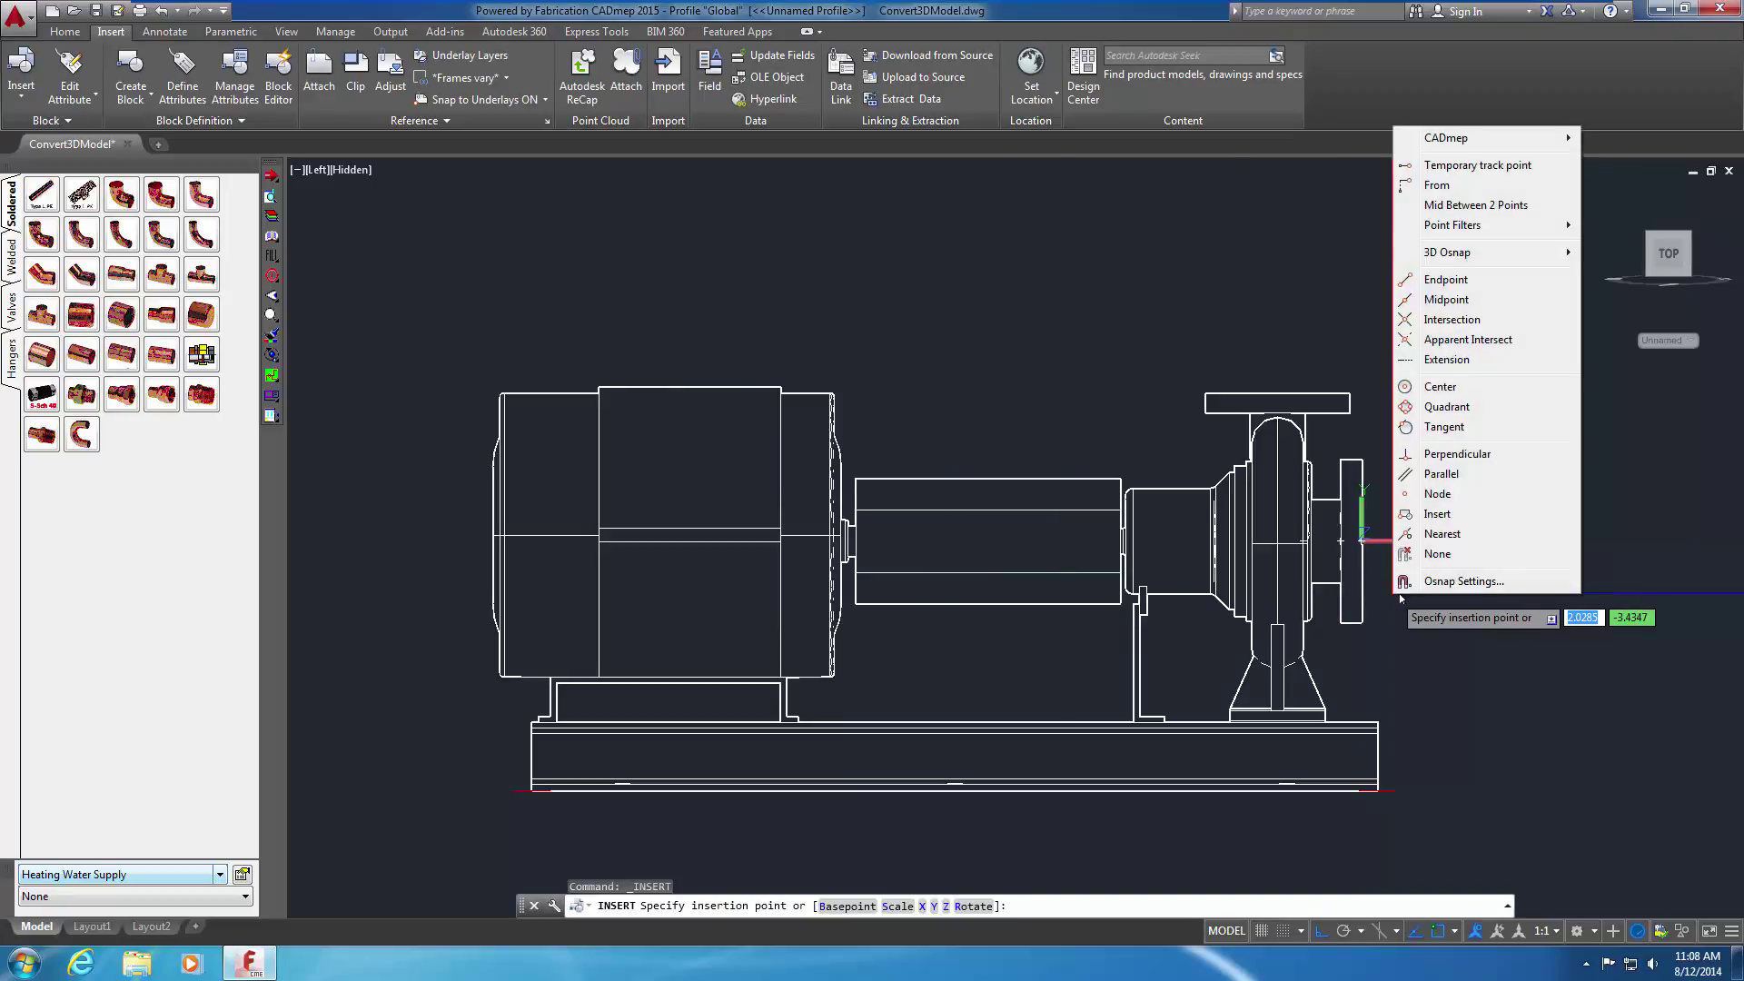
click(1432, 389)
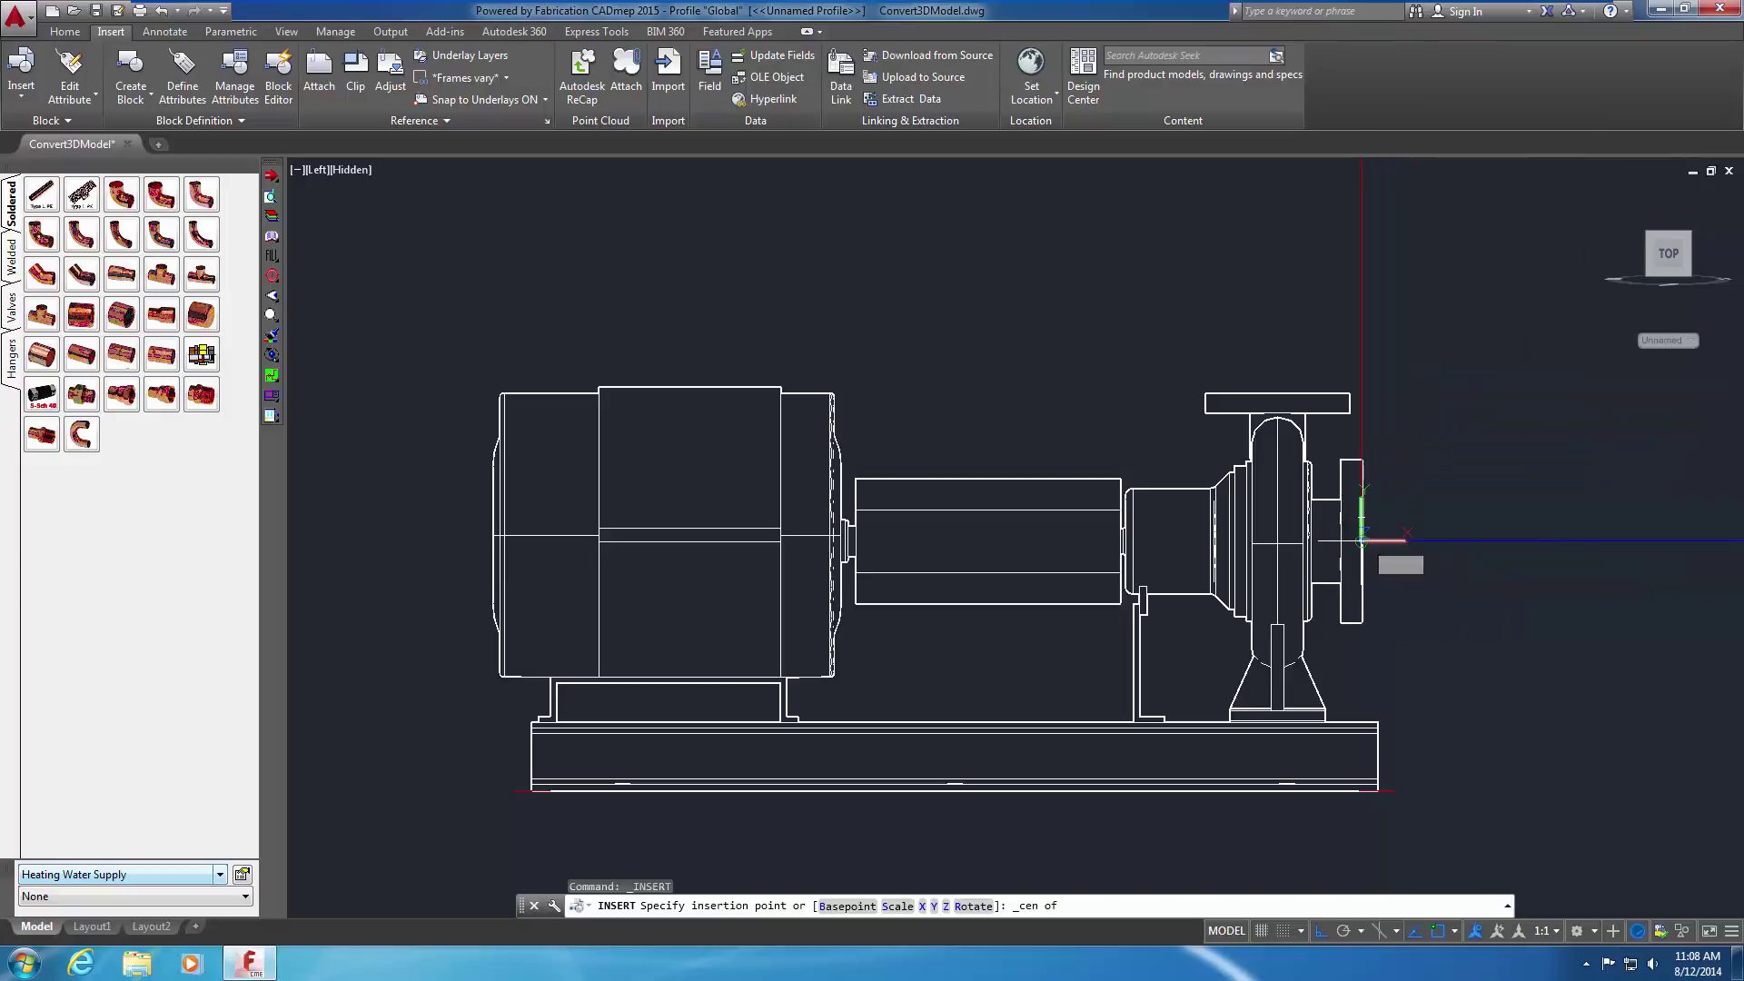
click(1406, 534)
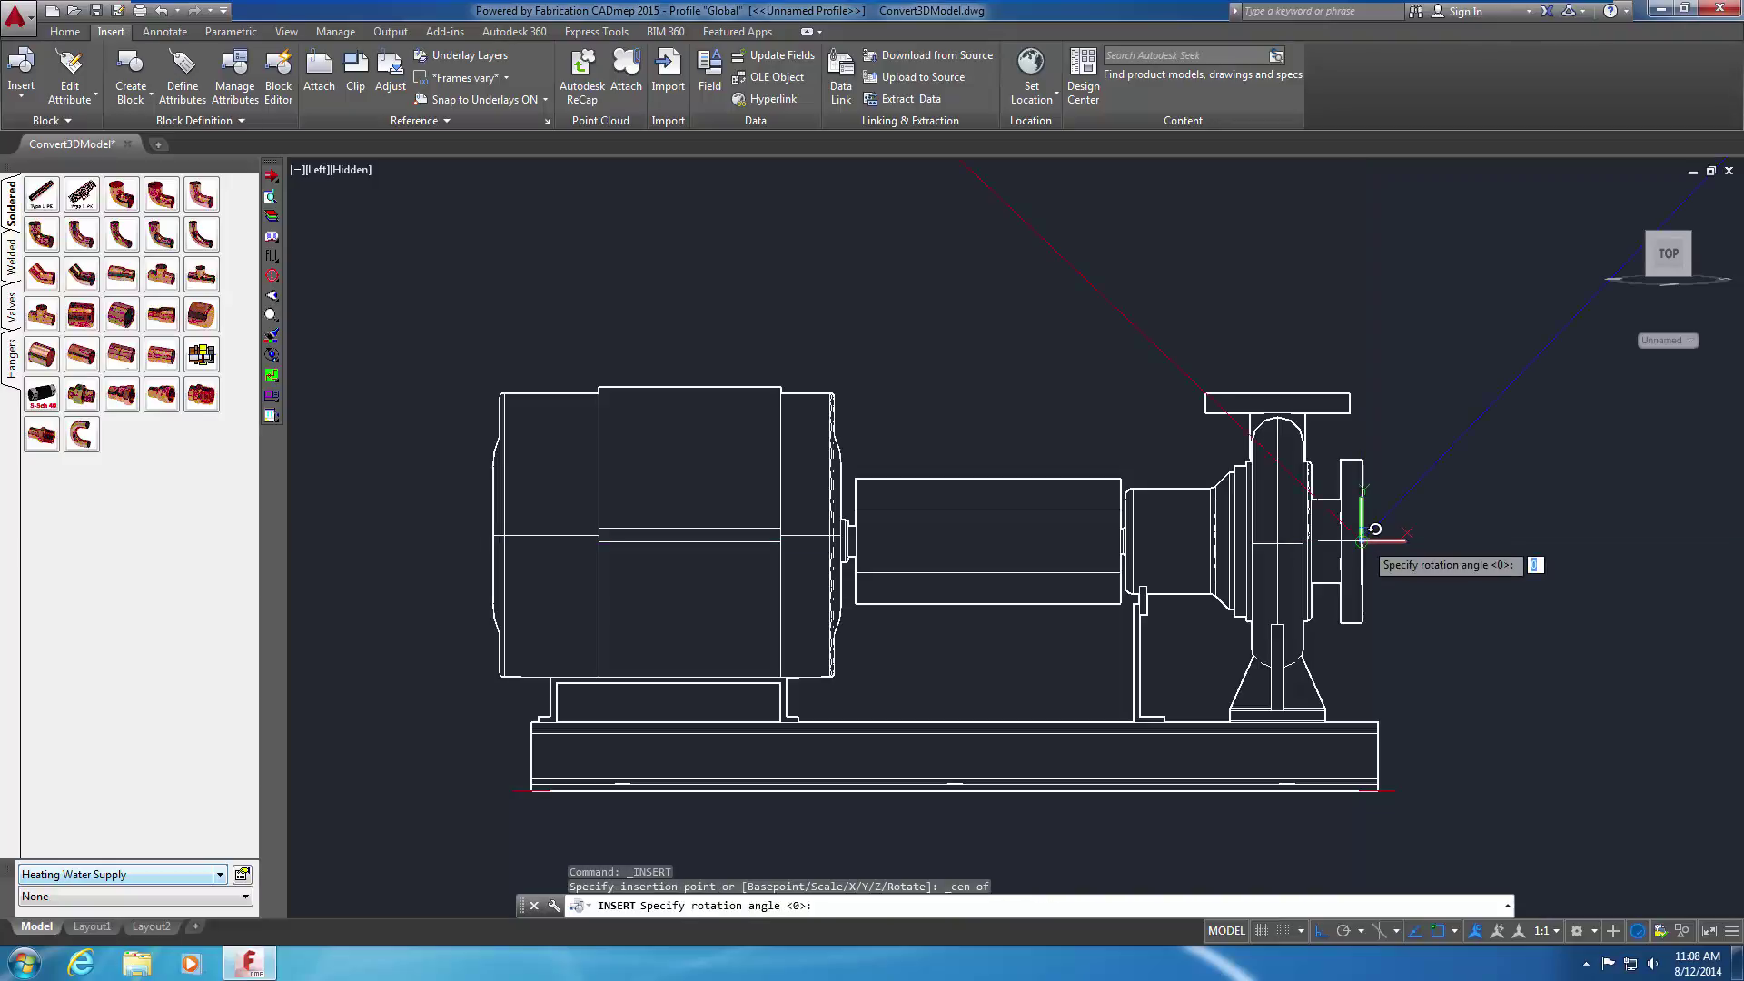
Accept rotation 0 and set the connector attributes DEPTH 5, WIDTH 5, TYPE Round
click(1477, 531)
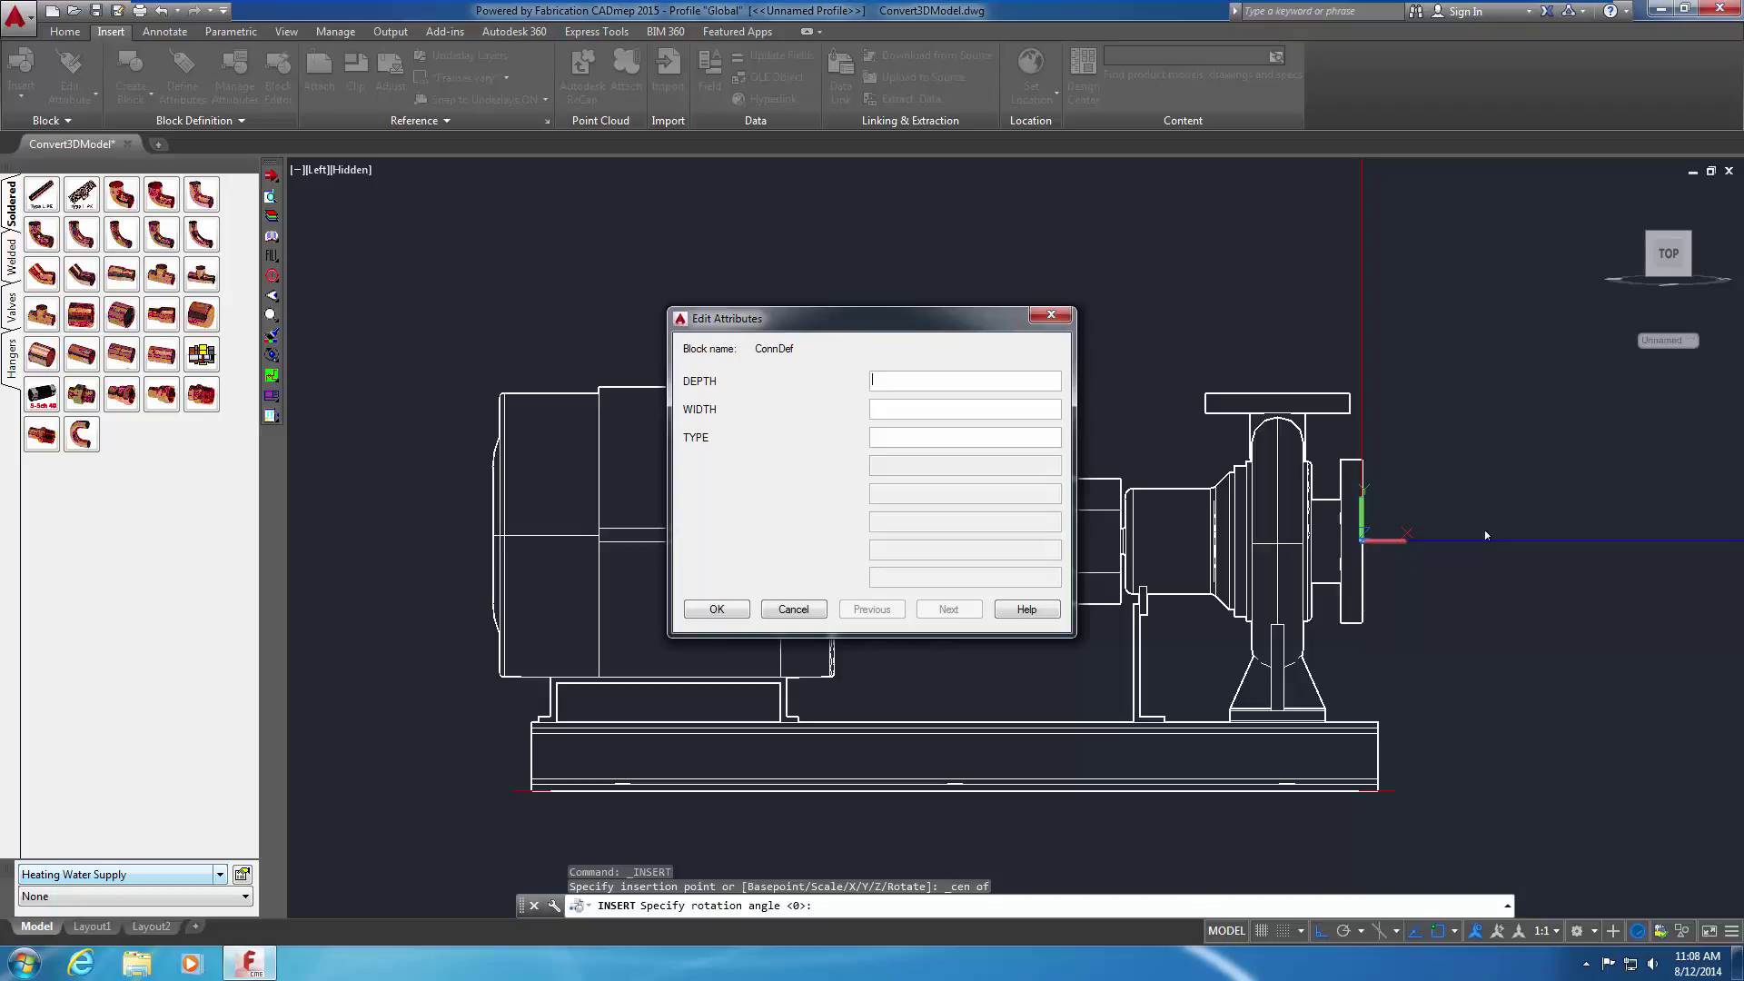
text(5)
key(Tab)
text(5)
text(Round)
click(716, 609)
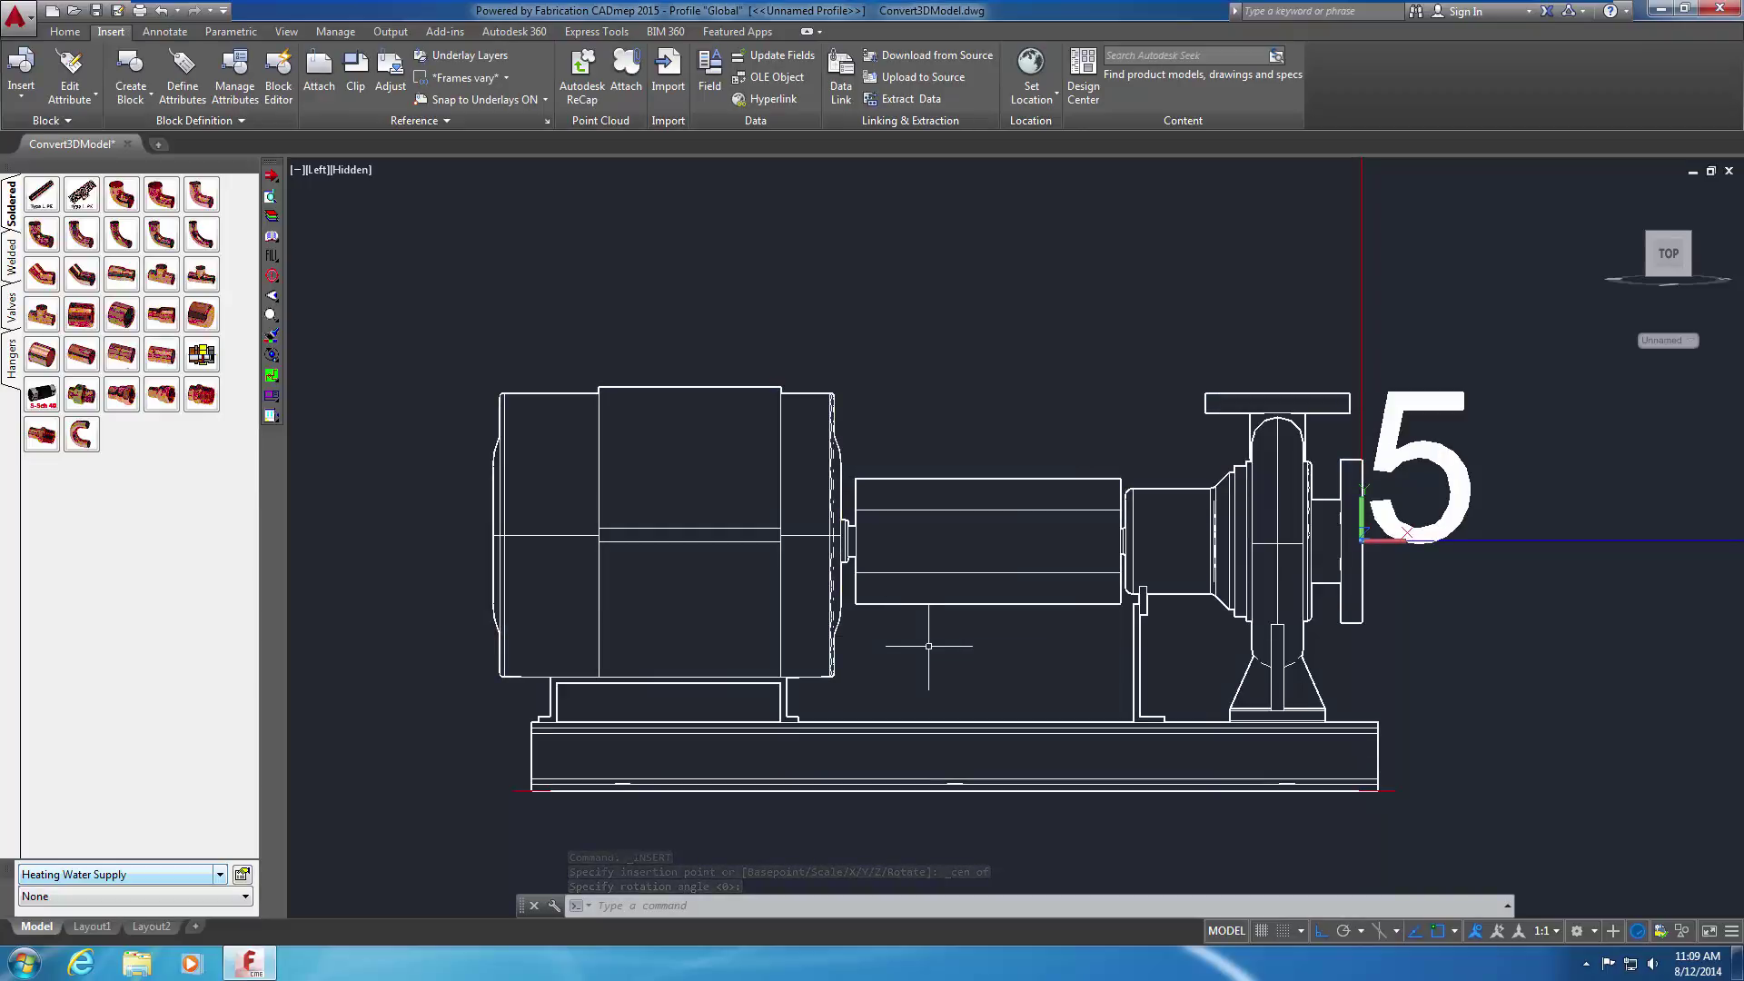
Place a ConnDef block at the suction flange centre, rotated 90° upward, with DEPTH 4, WIDTH 4, TYPE Round
middle_click(928, 646)
middle_click(928, 646)
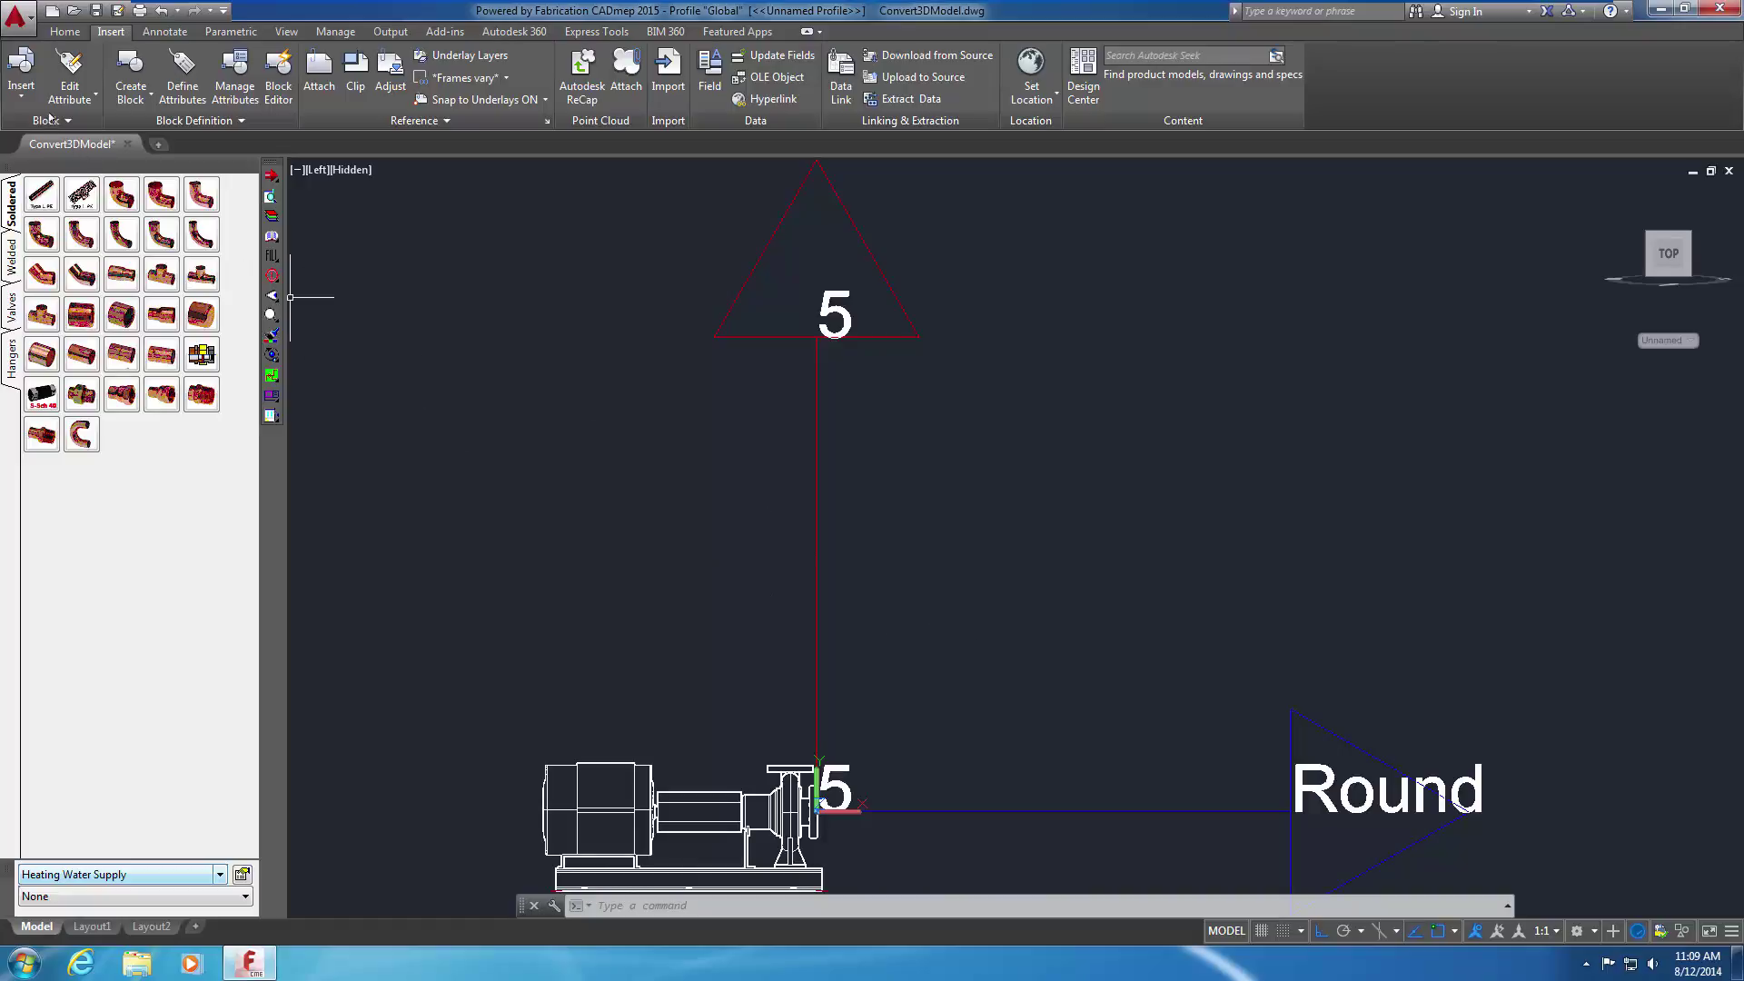
click(21, 73)
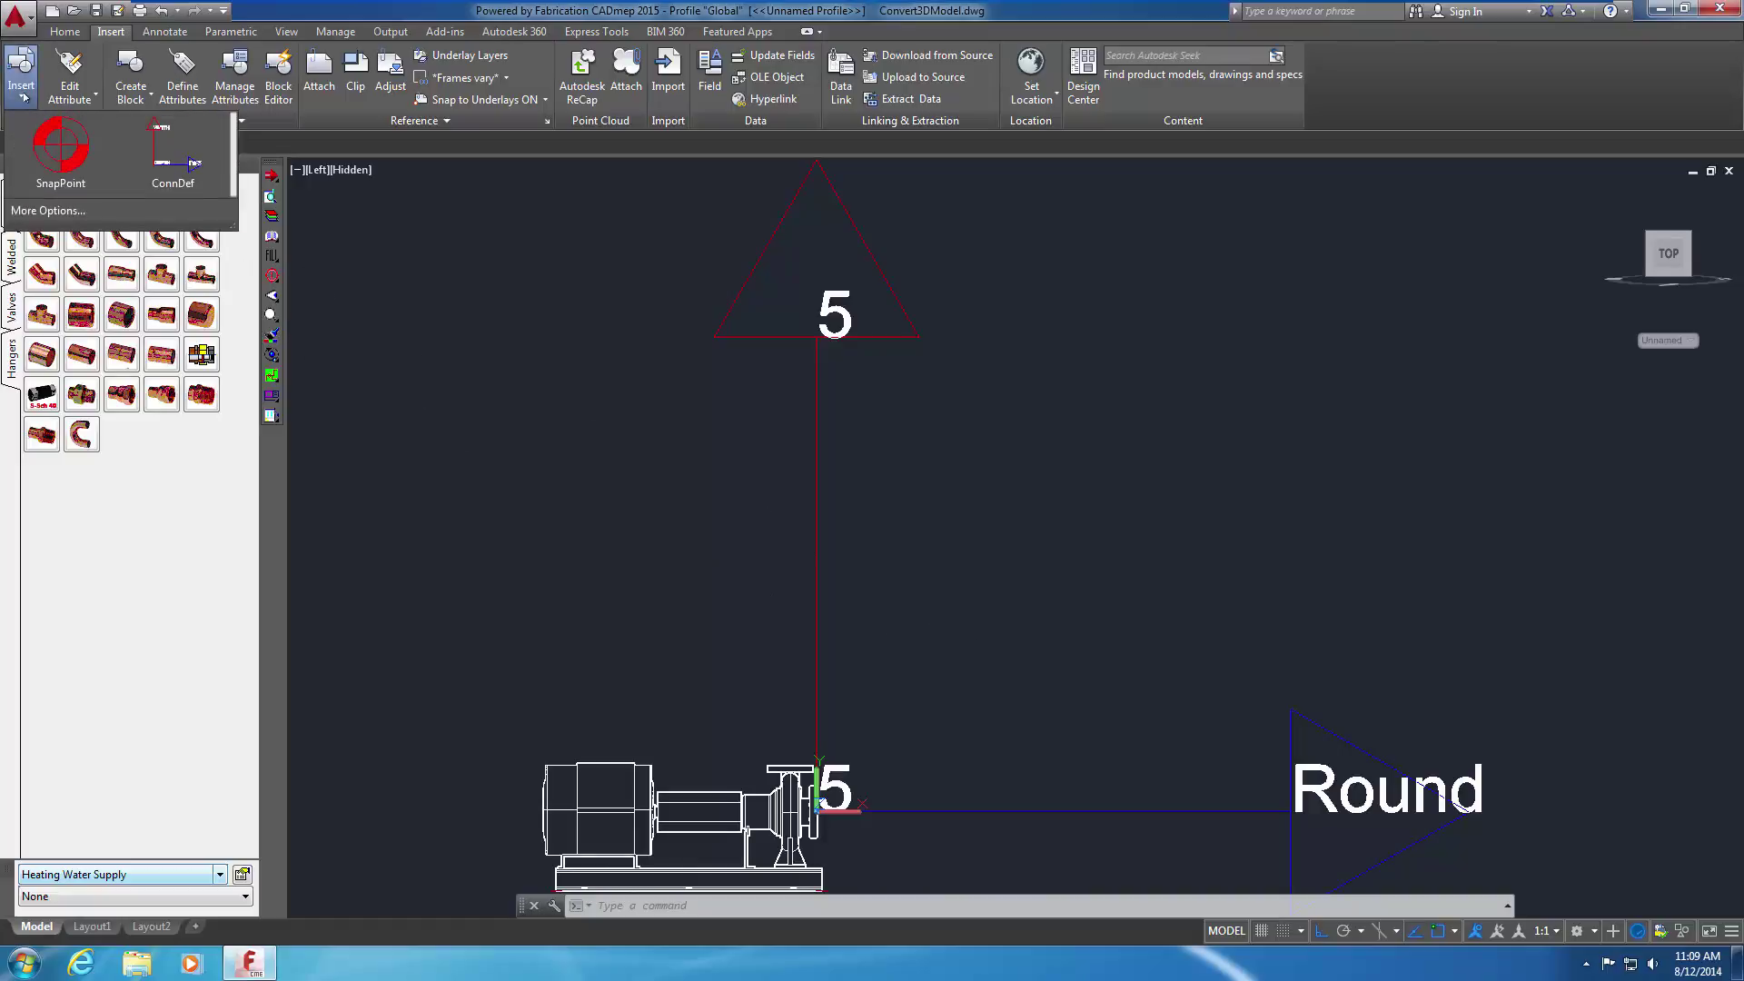
click(173, 153)
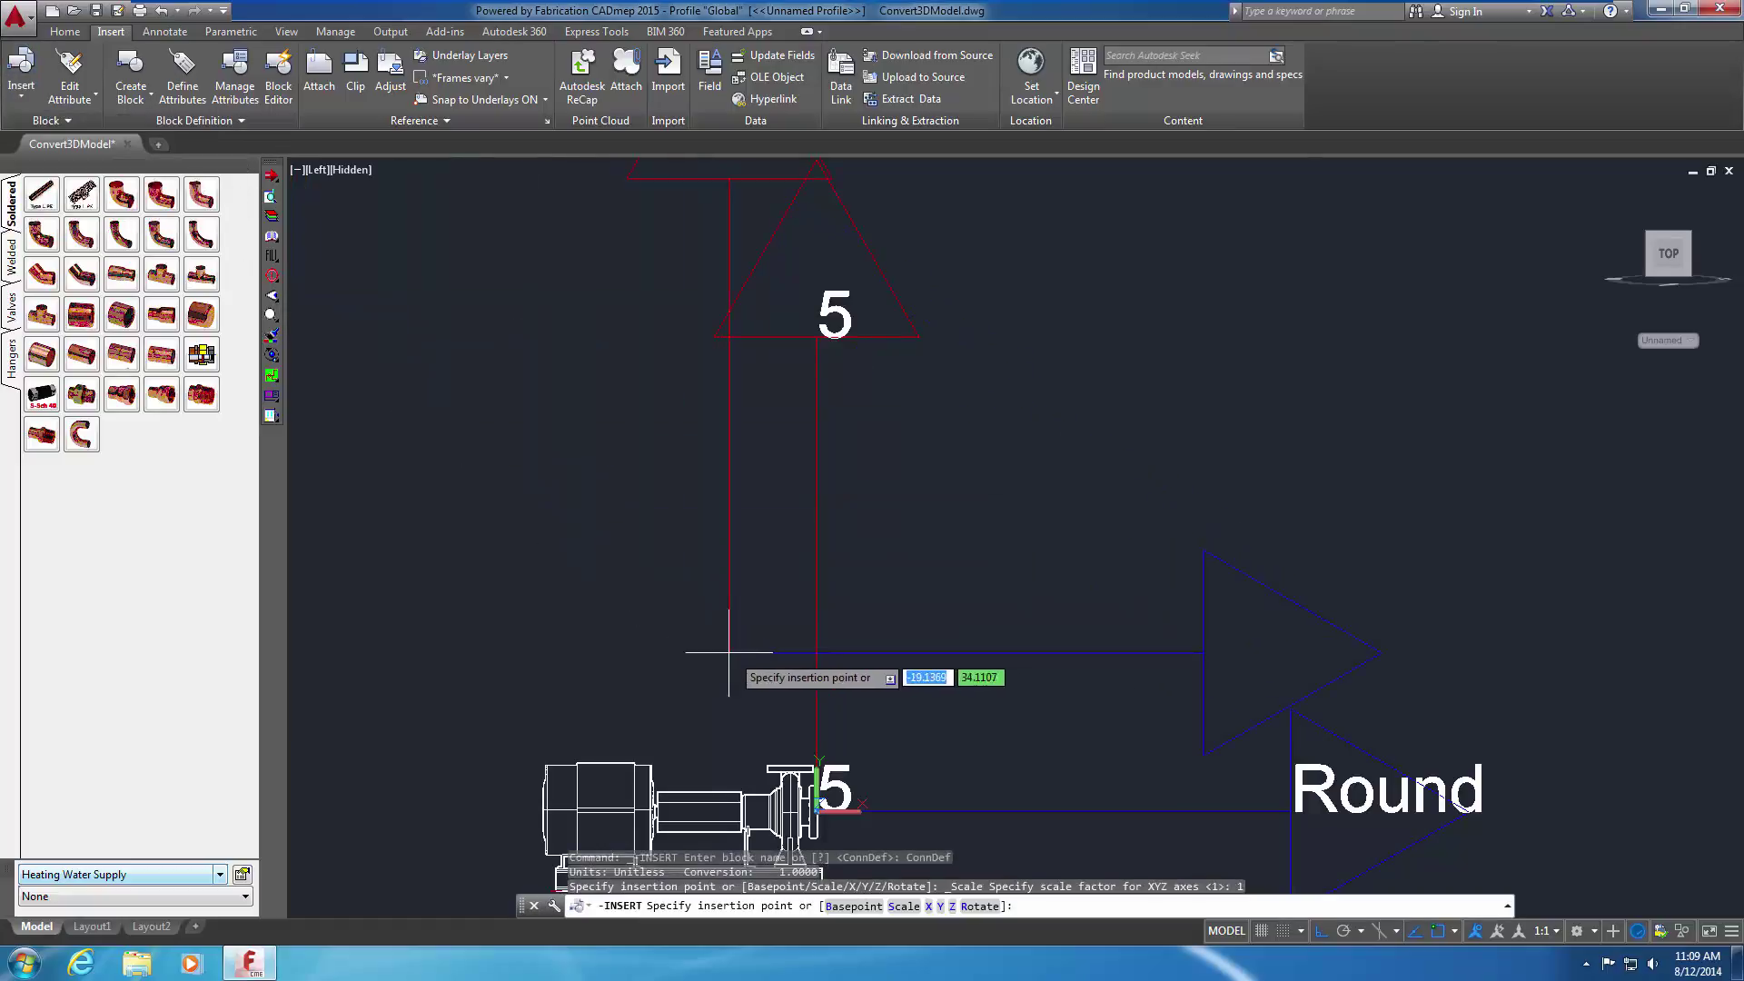
key(F8)
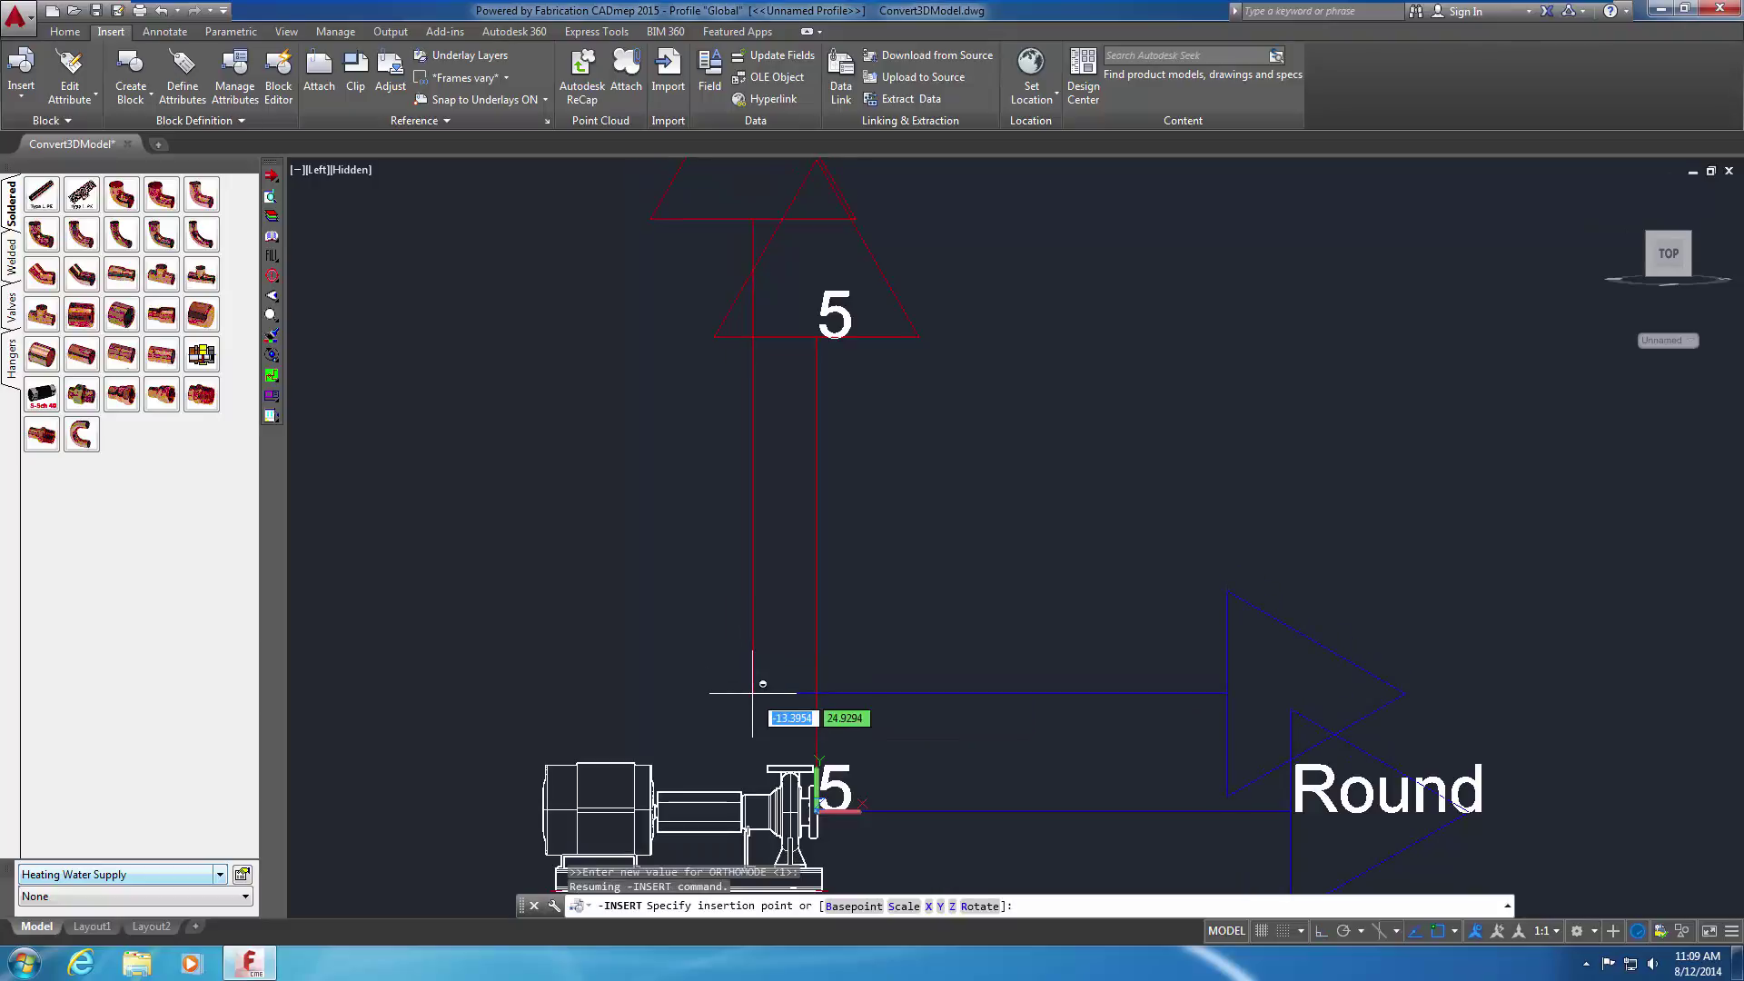
shift+right_click(753, 695)
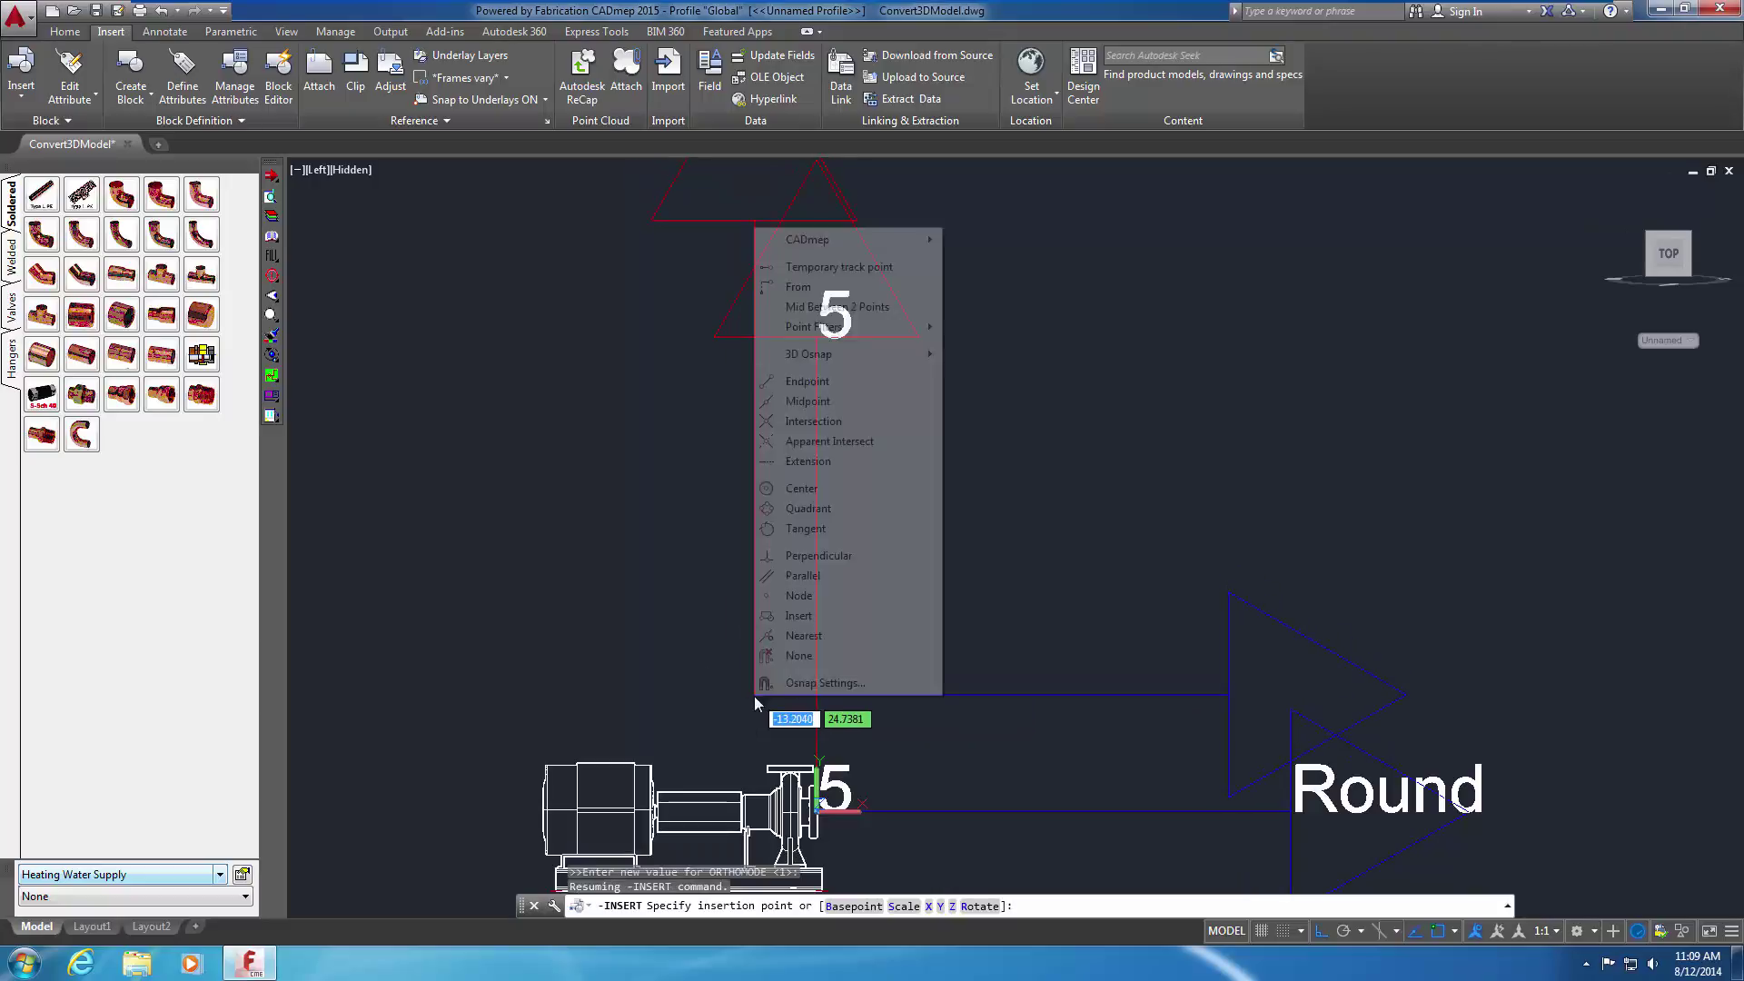
click(799, 489)
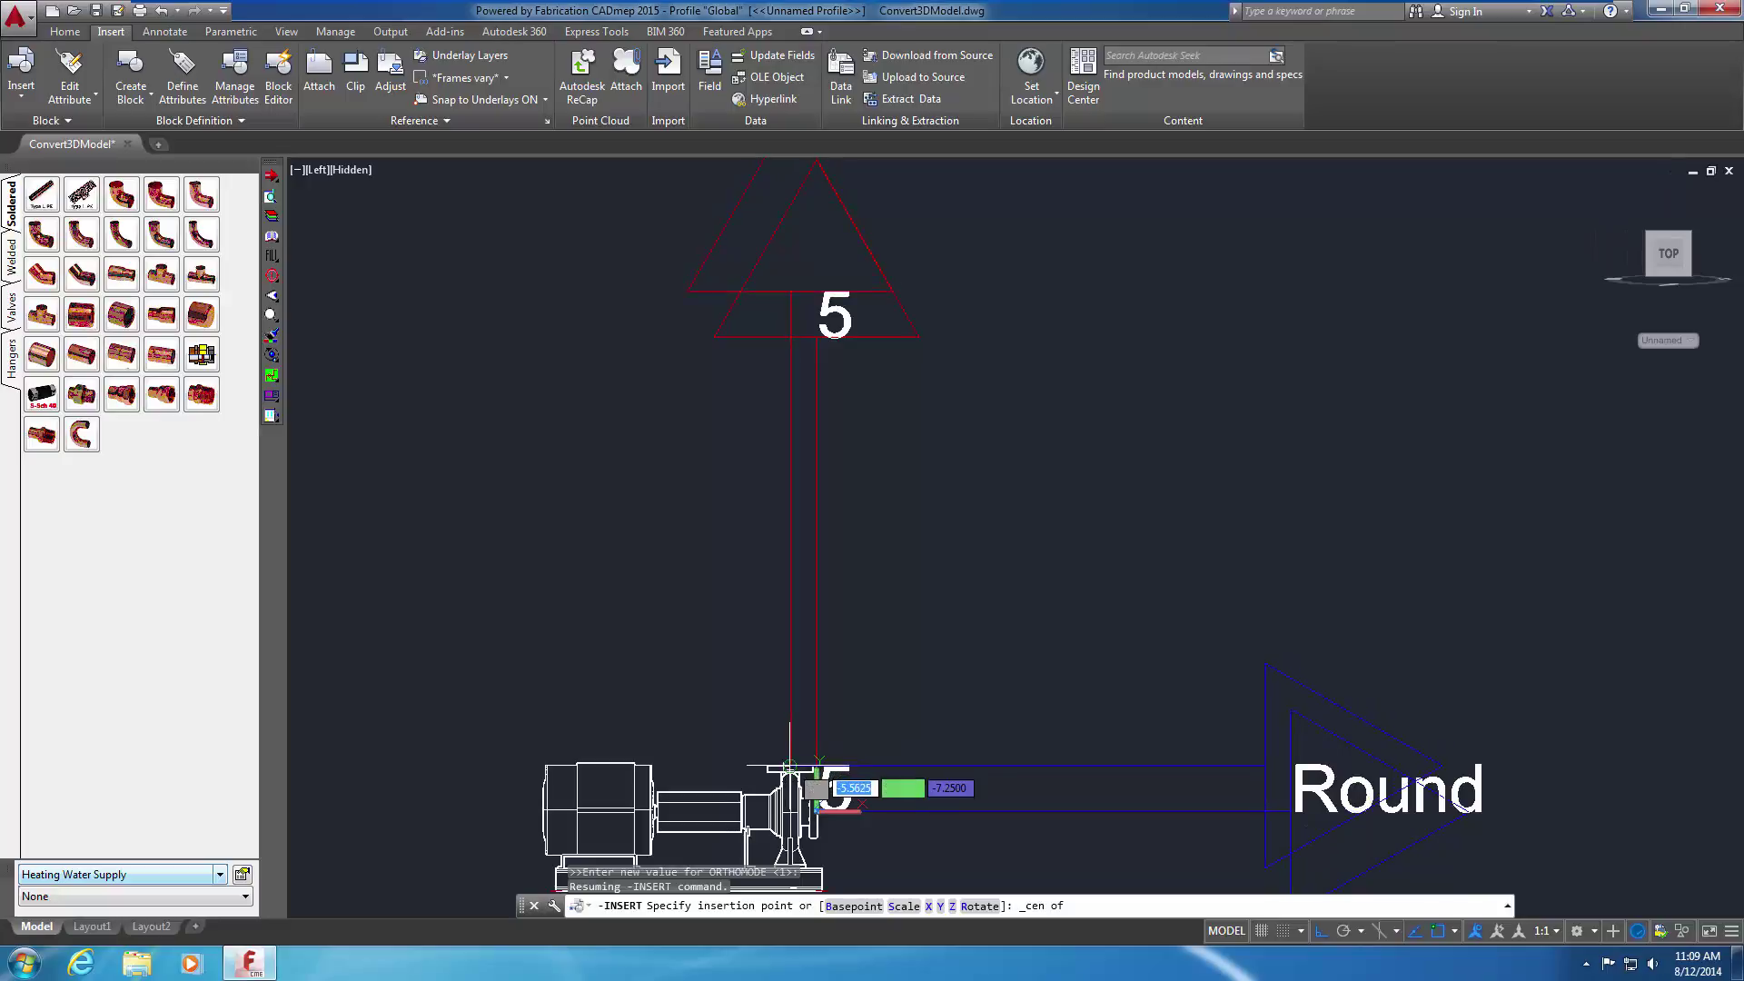
click(789, 768)
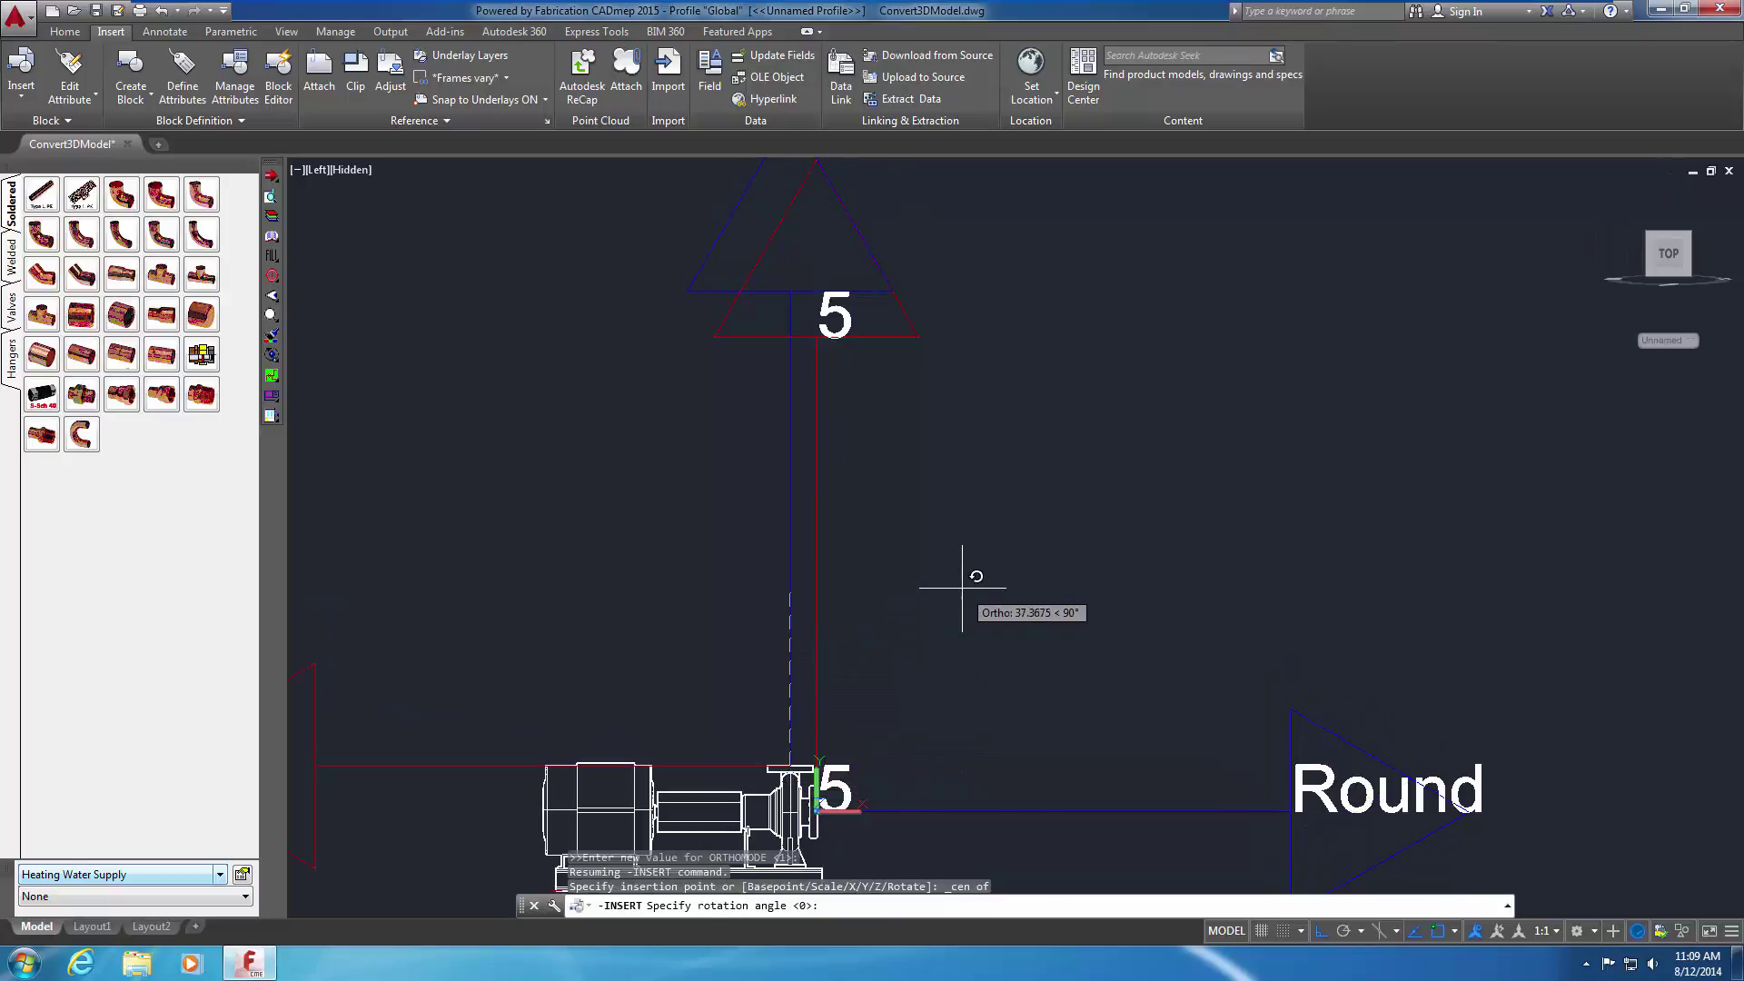
click(789, 551)
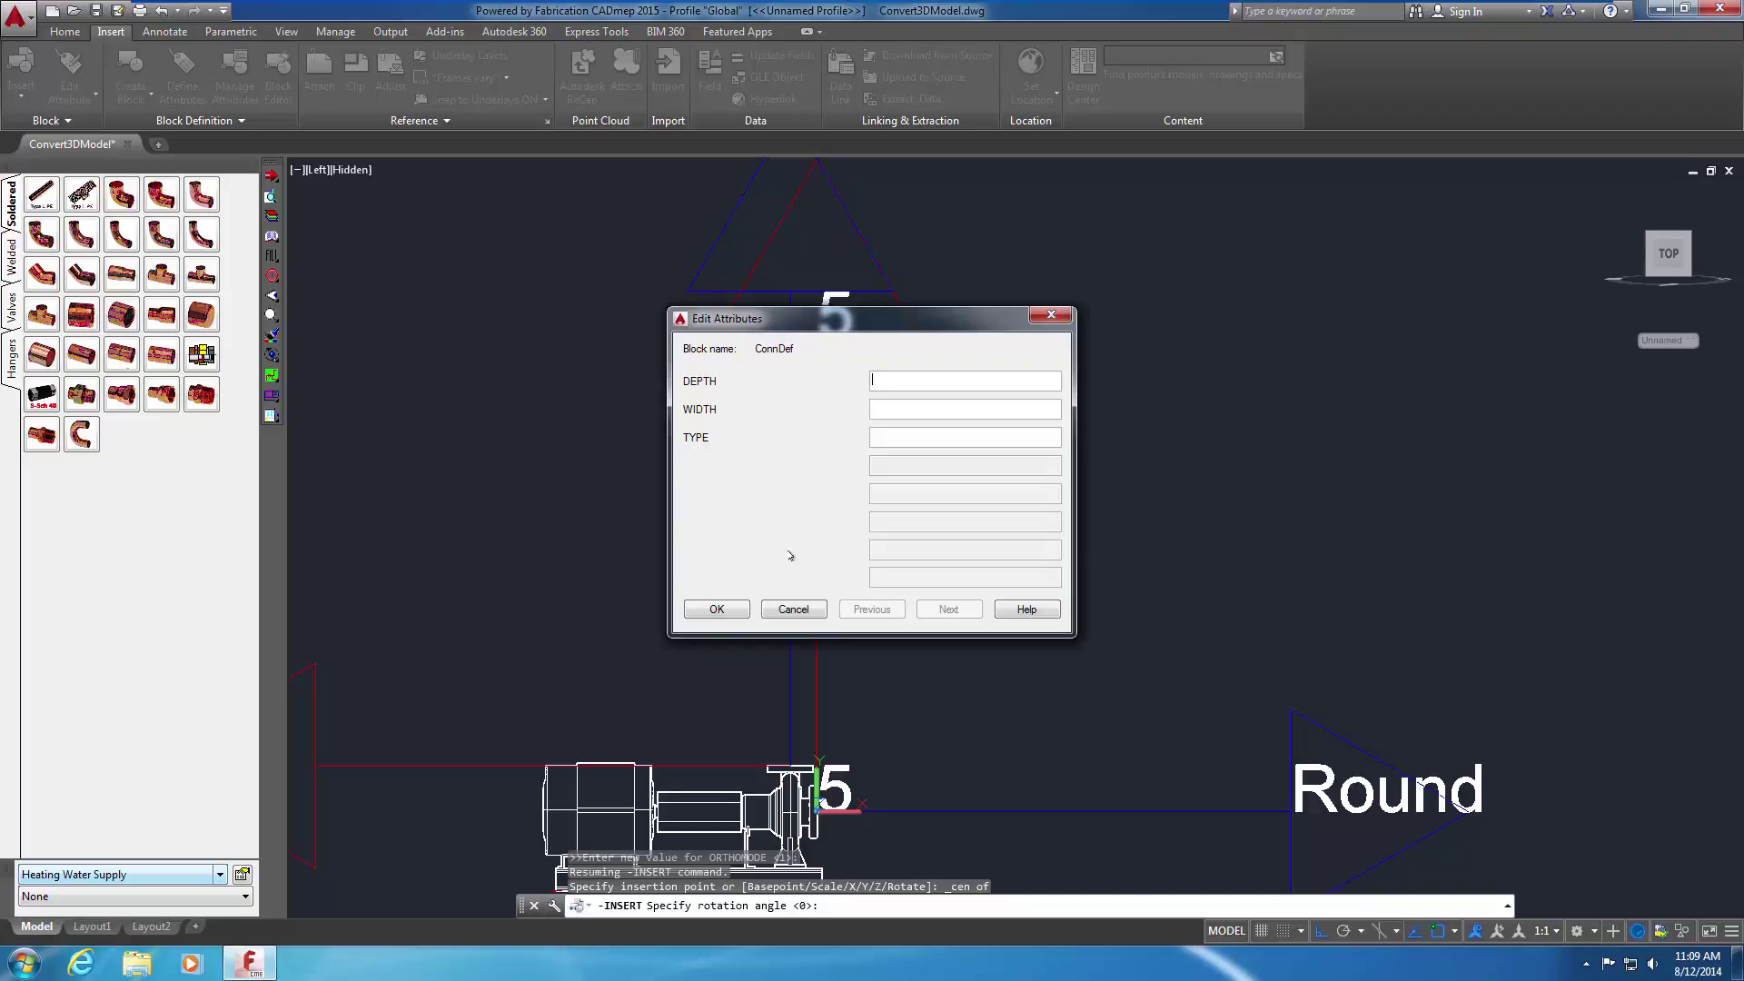
key(Tab)
text(4)
text(Round)
click(717, 609)
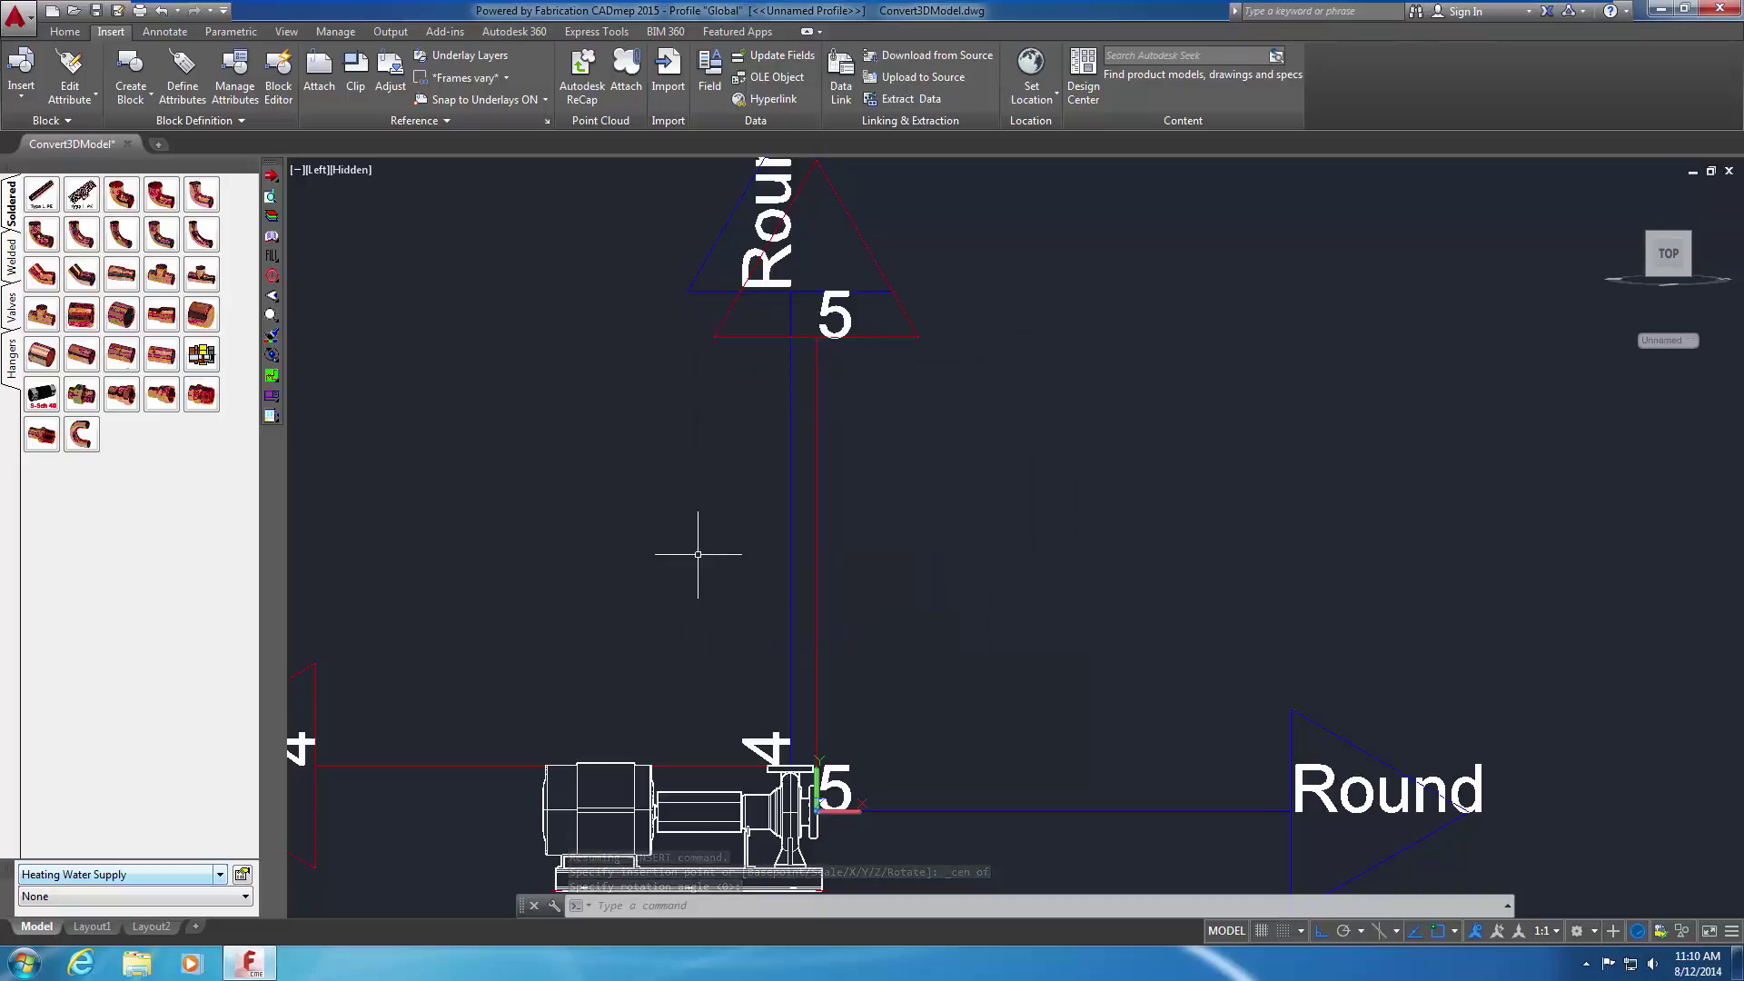
Convert all 8 objects (pump and connector blocks) with Convert 3D Model(s), deleting the originals
middle_click(698, 555)
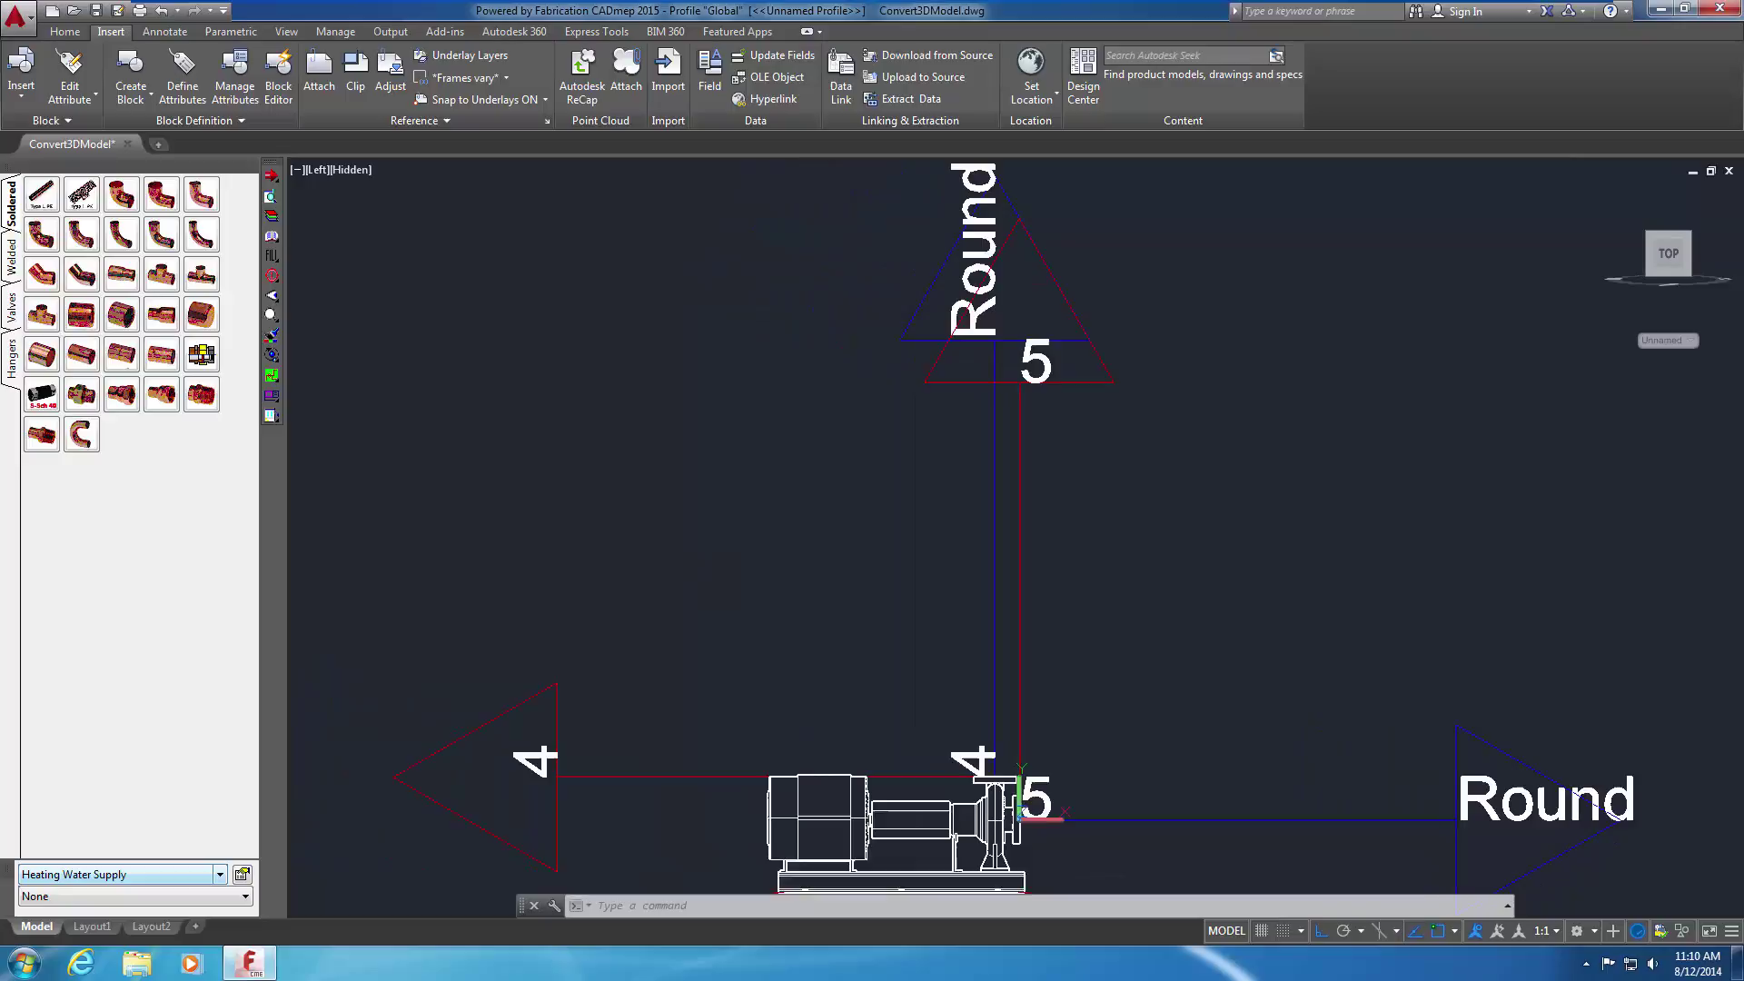
right_click(698, 551)
mouse_move(765, 613)
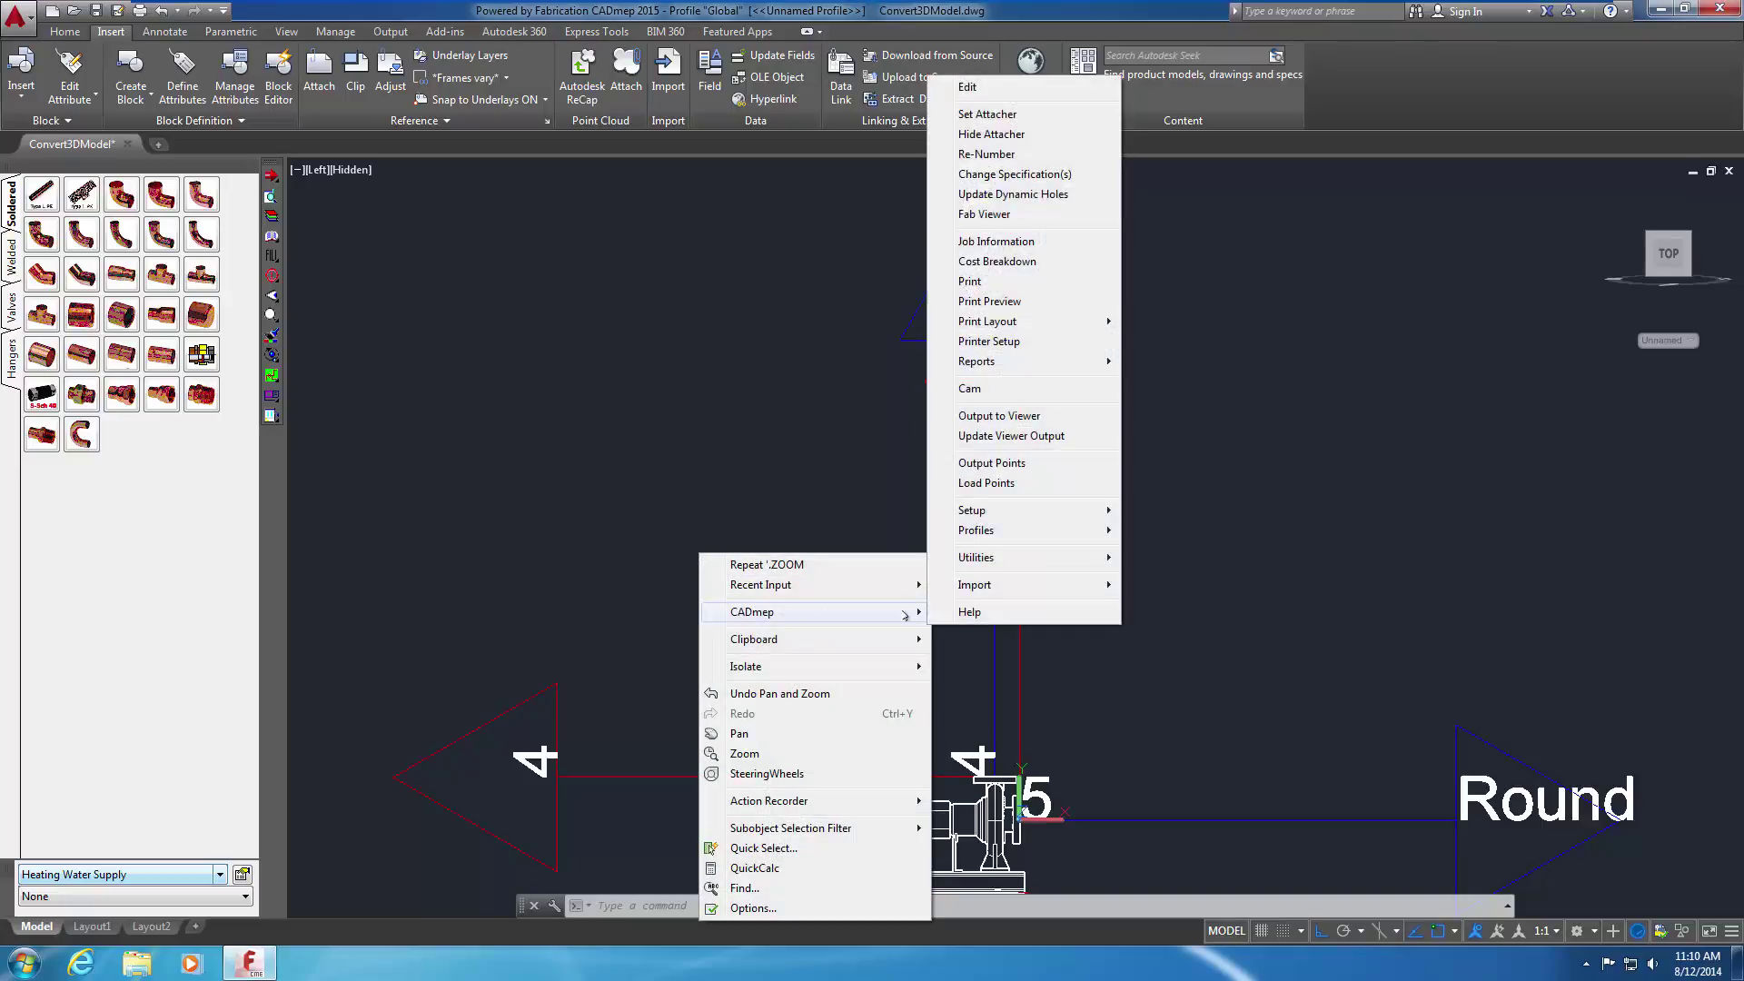
mouse_move(1054, 559)
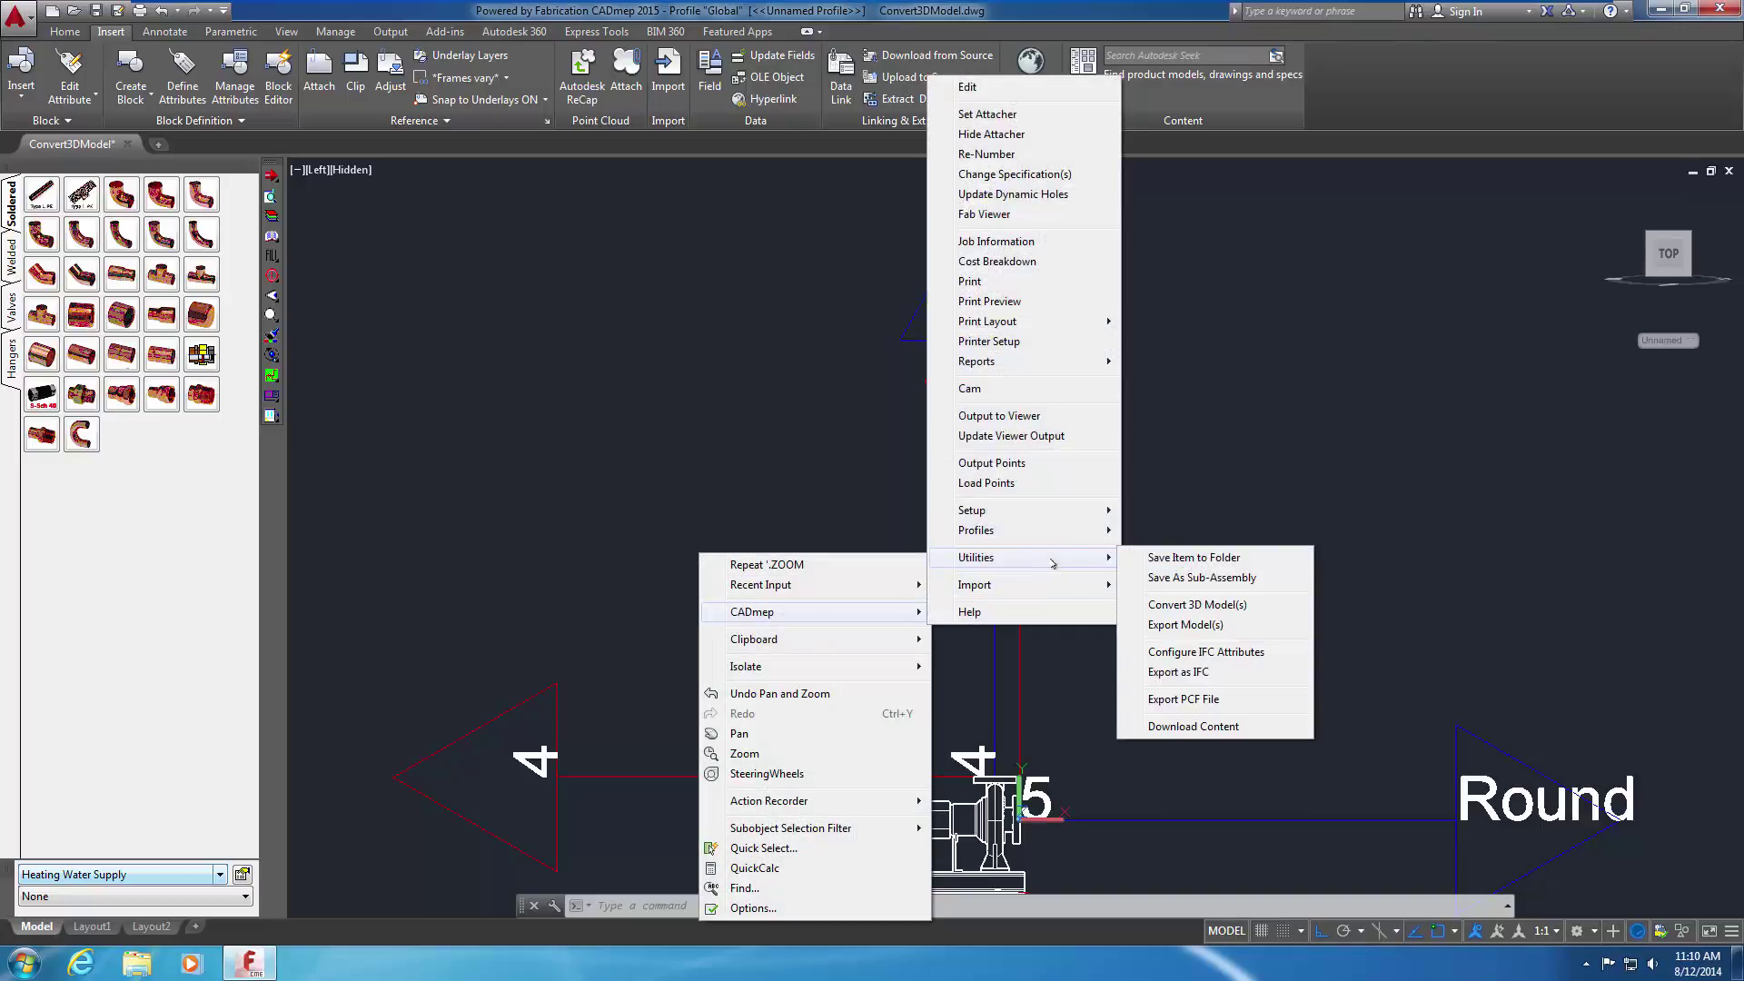
click(1191, 606)
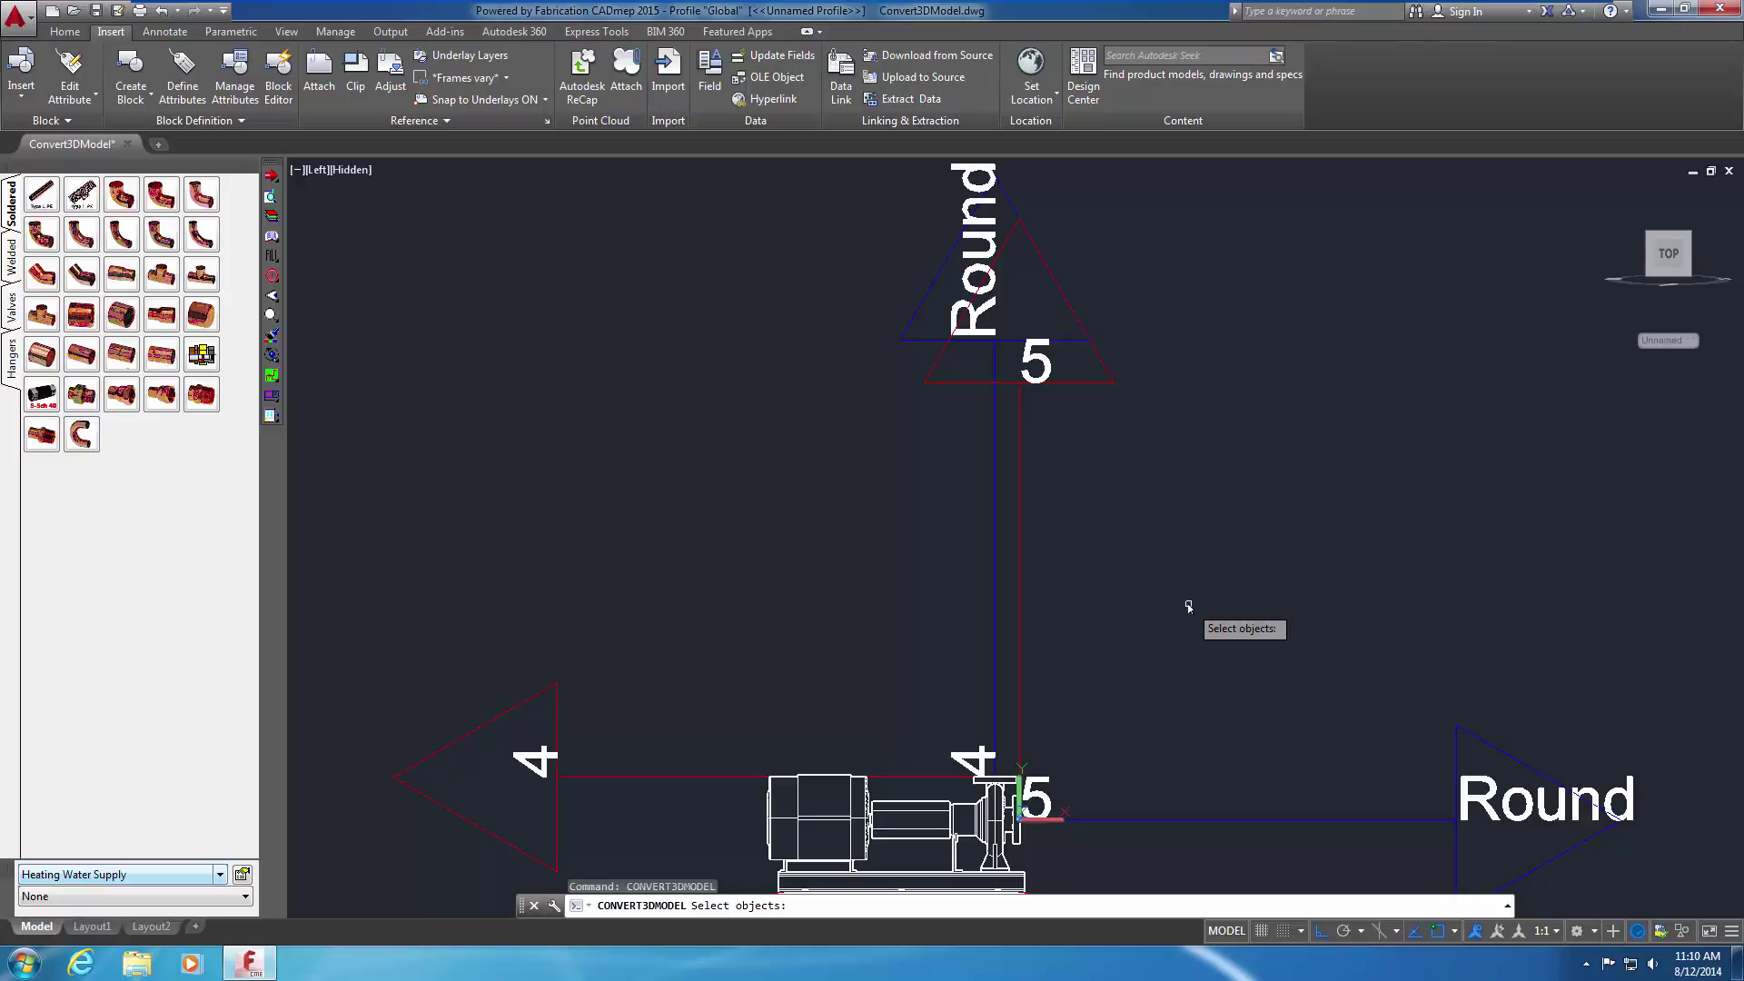
text(all)
key(Return)
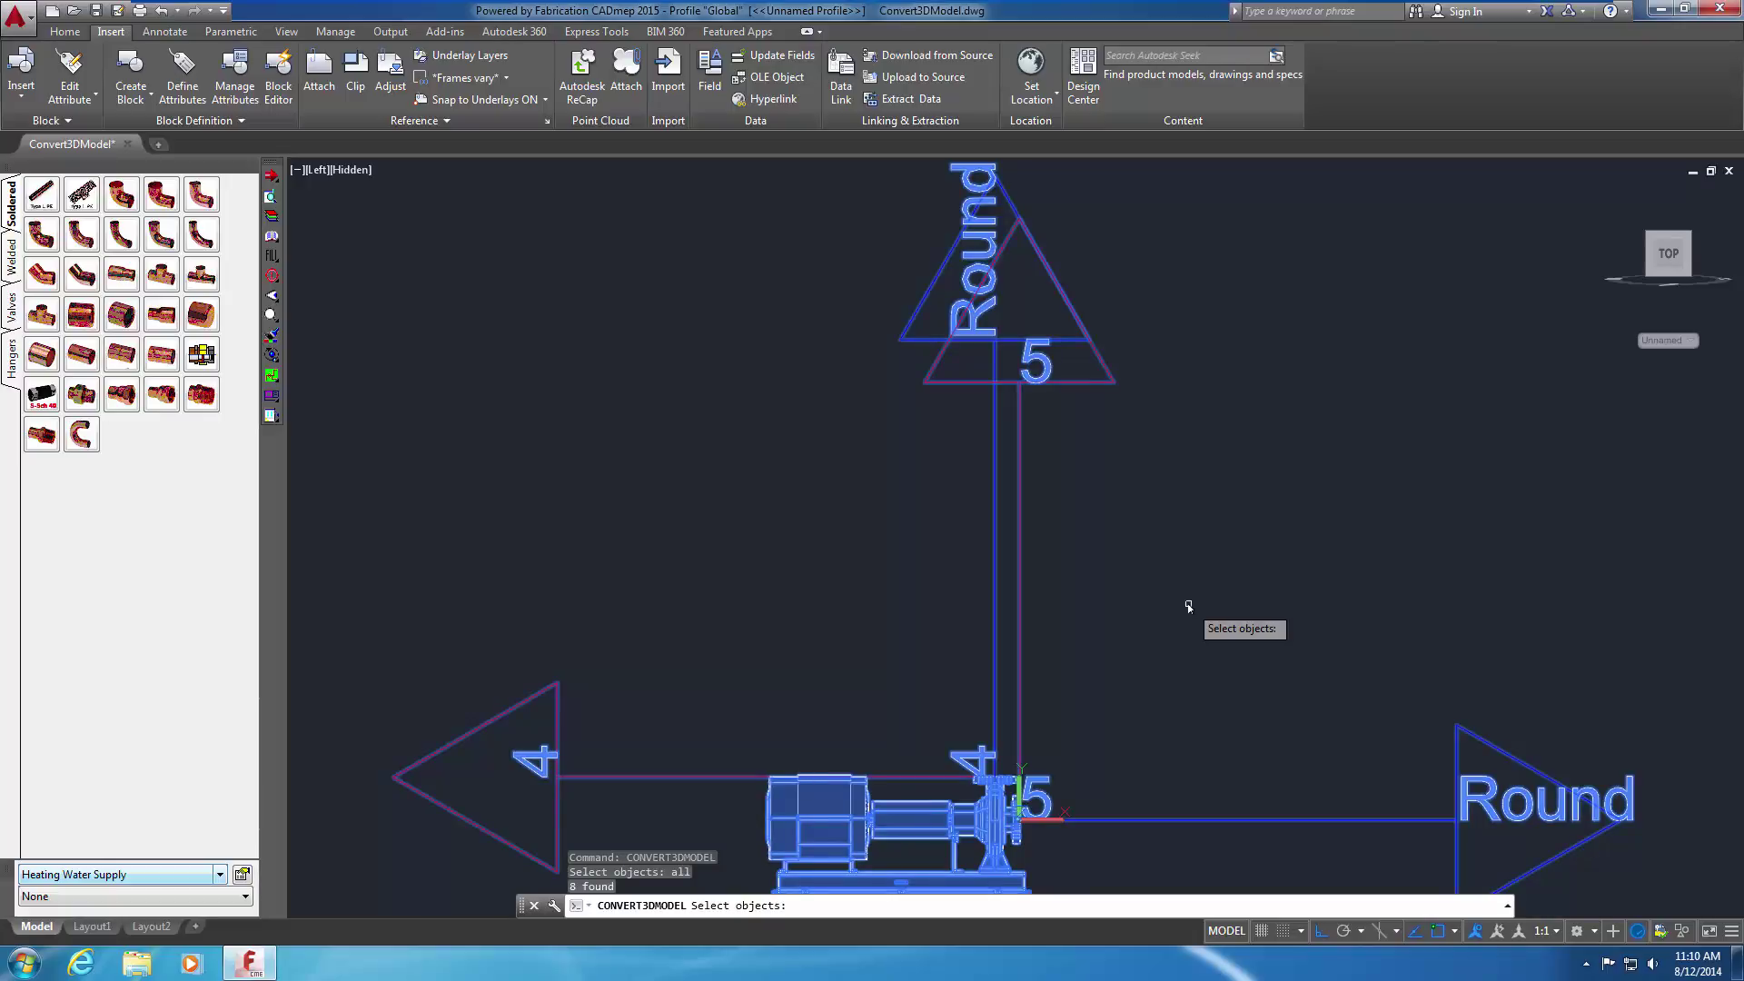
key(Return)
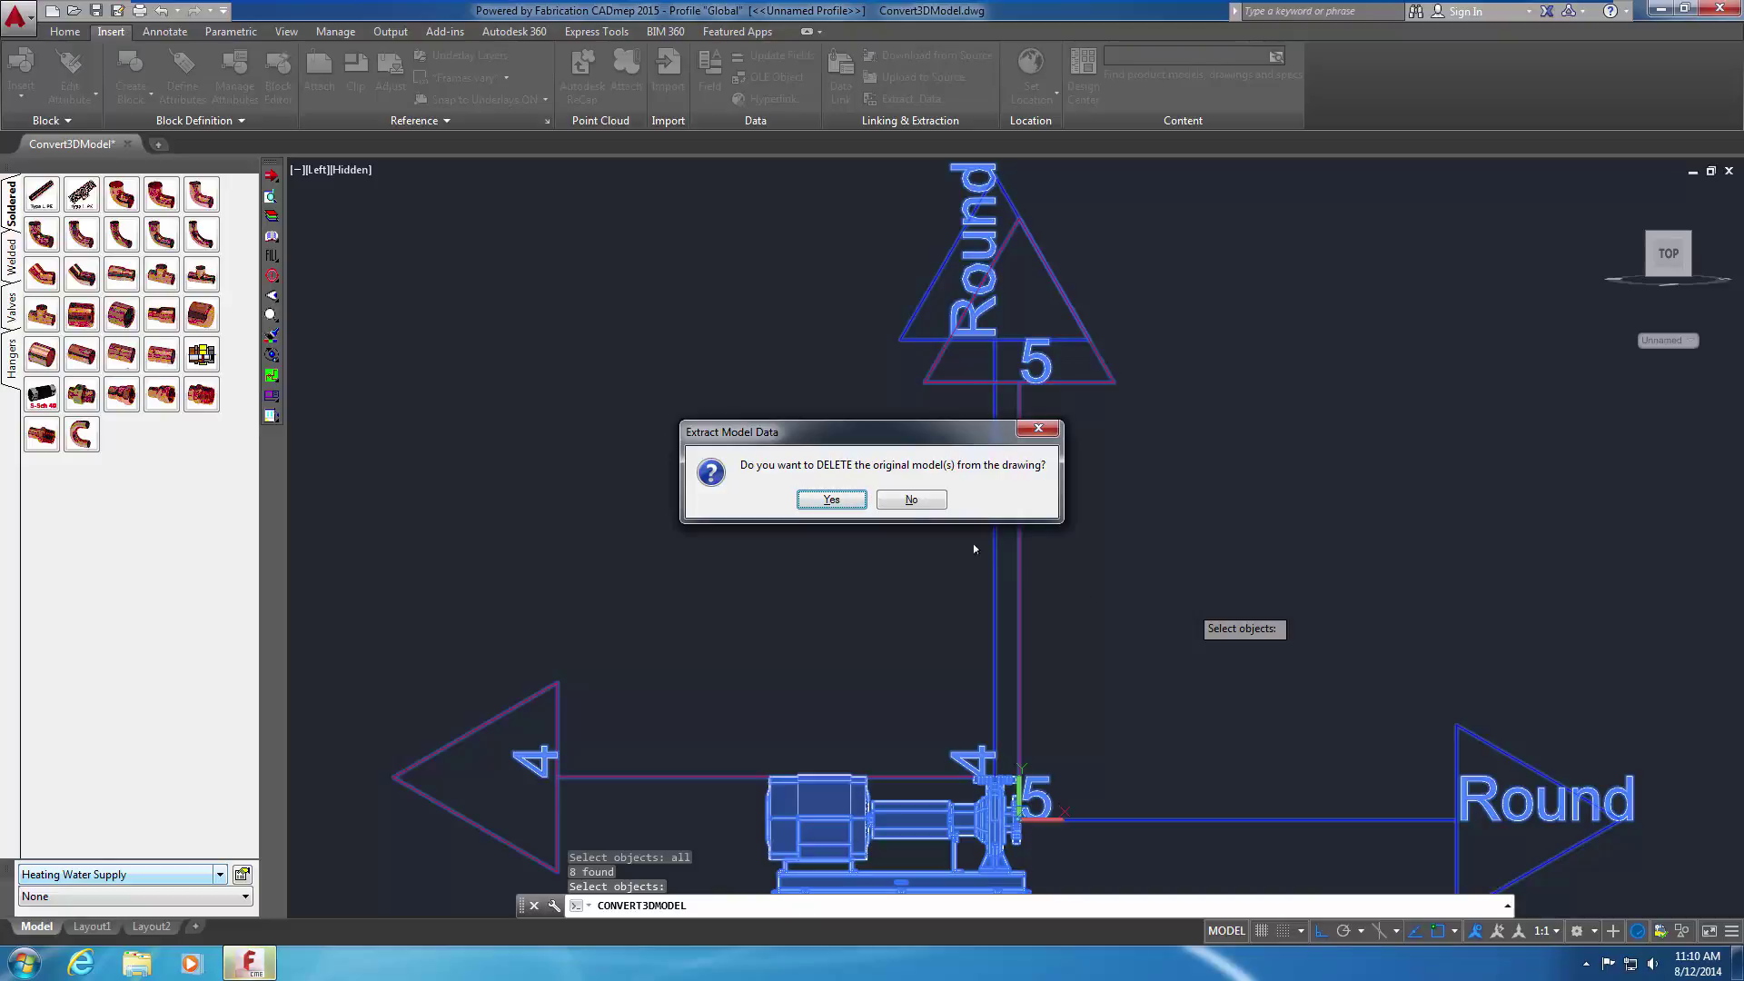
click(842, 498)
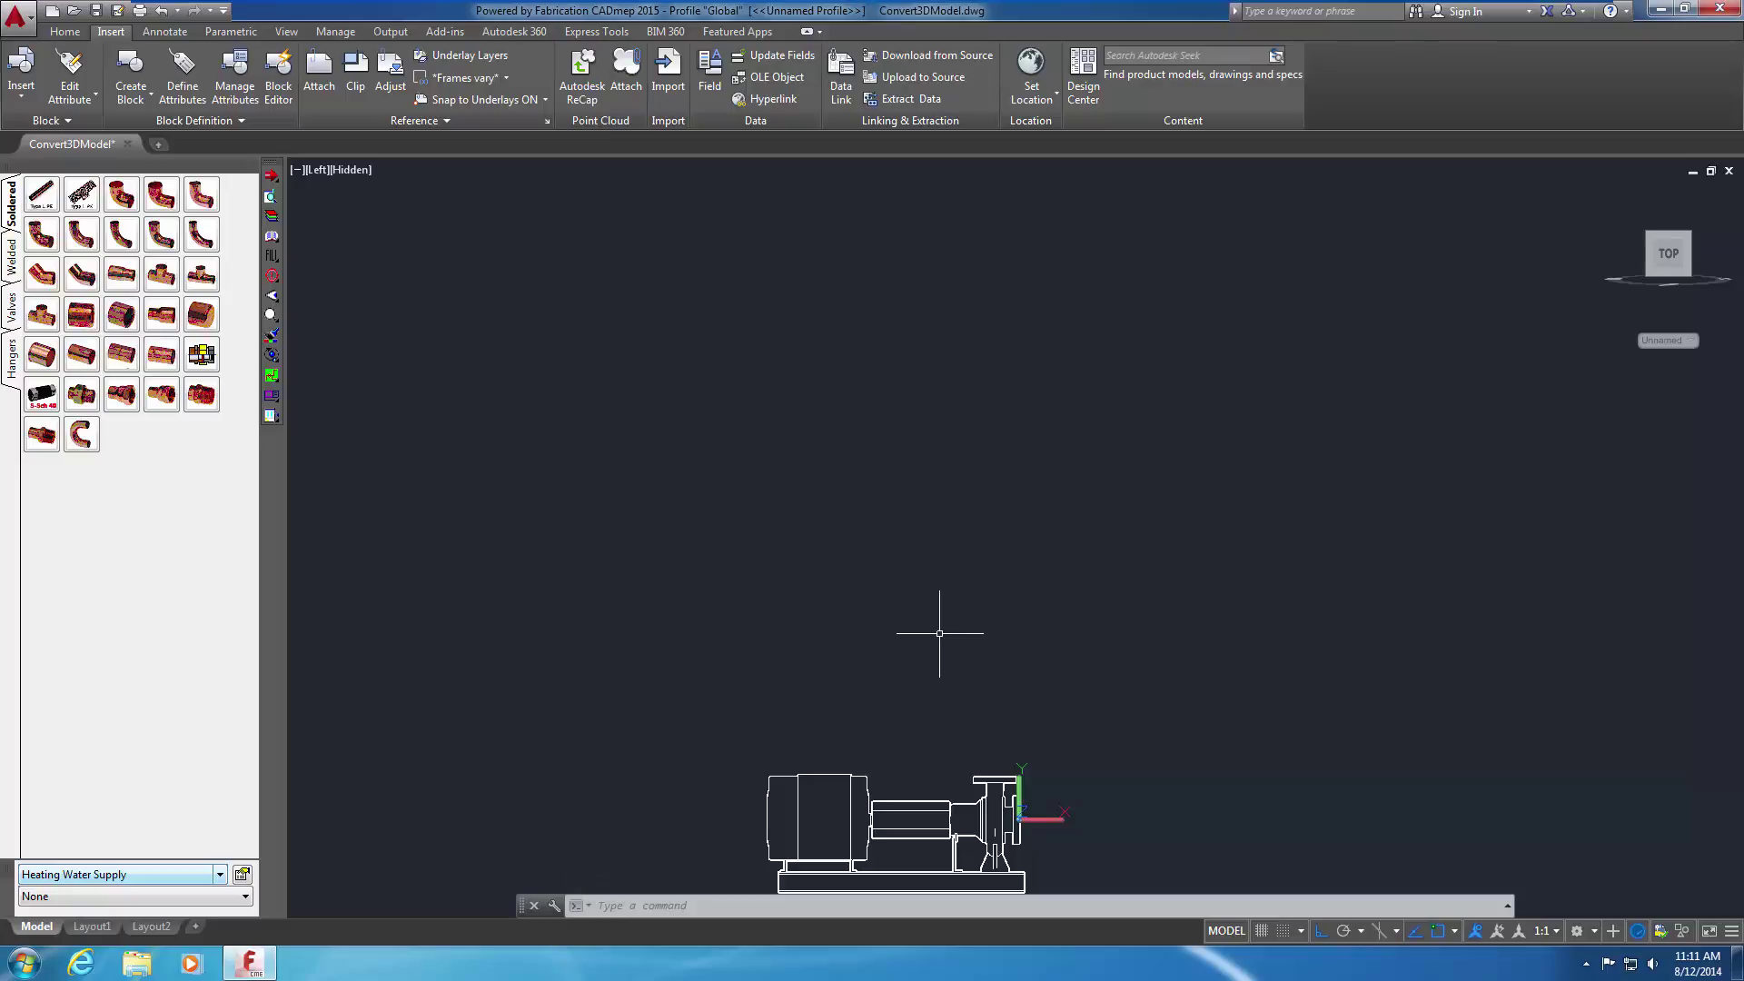
Show the converted pump in SW Isometric view with the Shaded with edges visual style
click(317, 171)
click(360, 338)
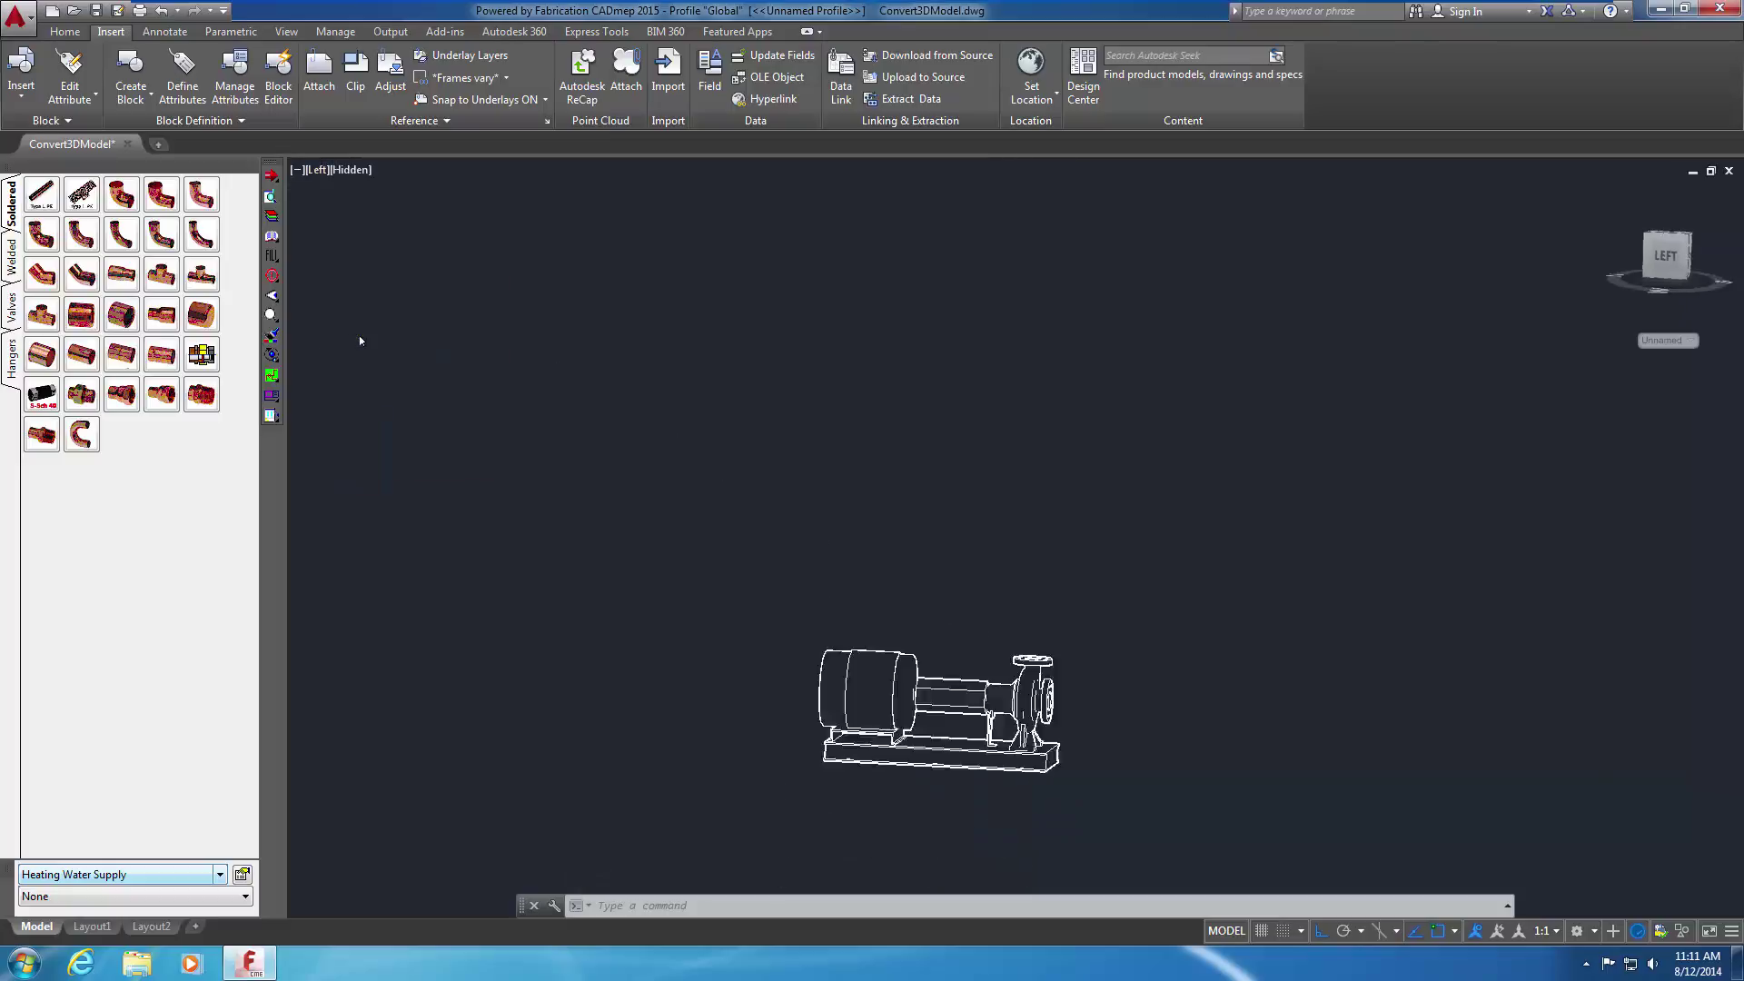
click(396, 171)
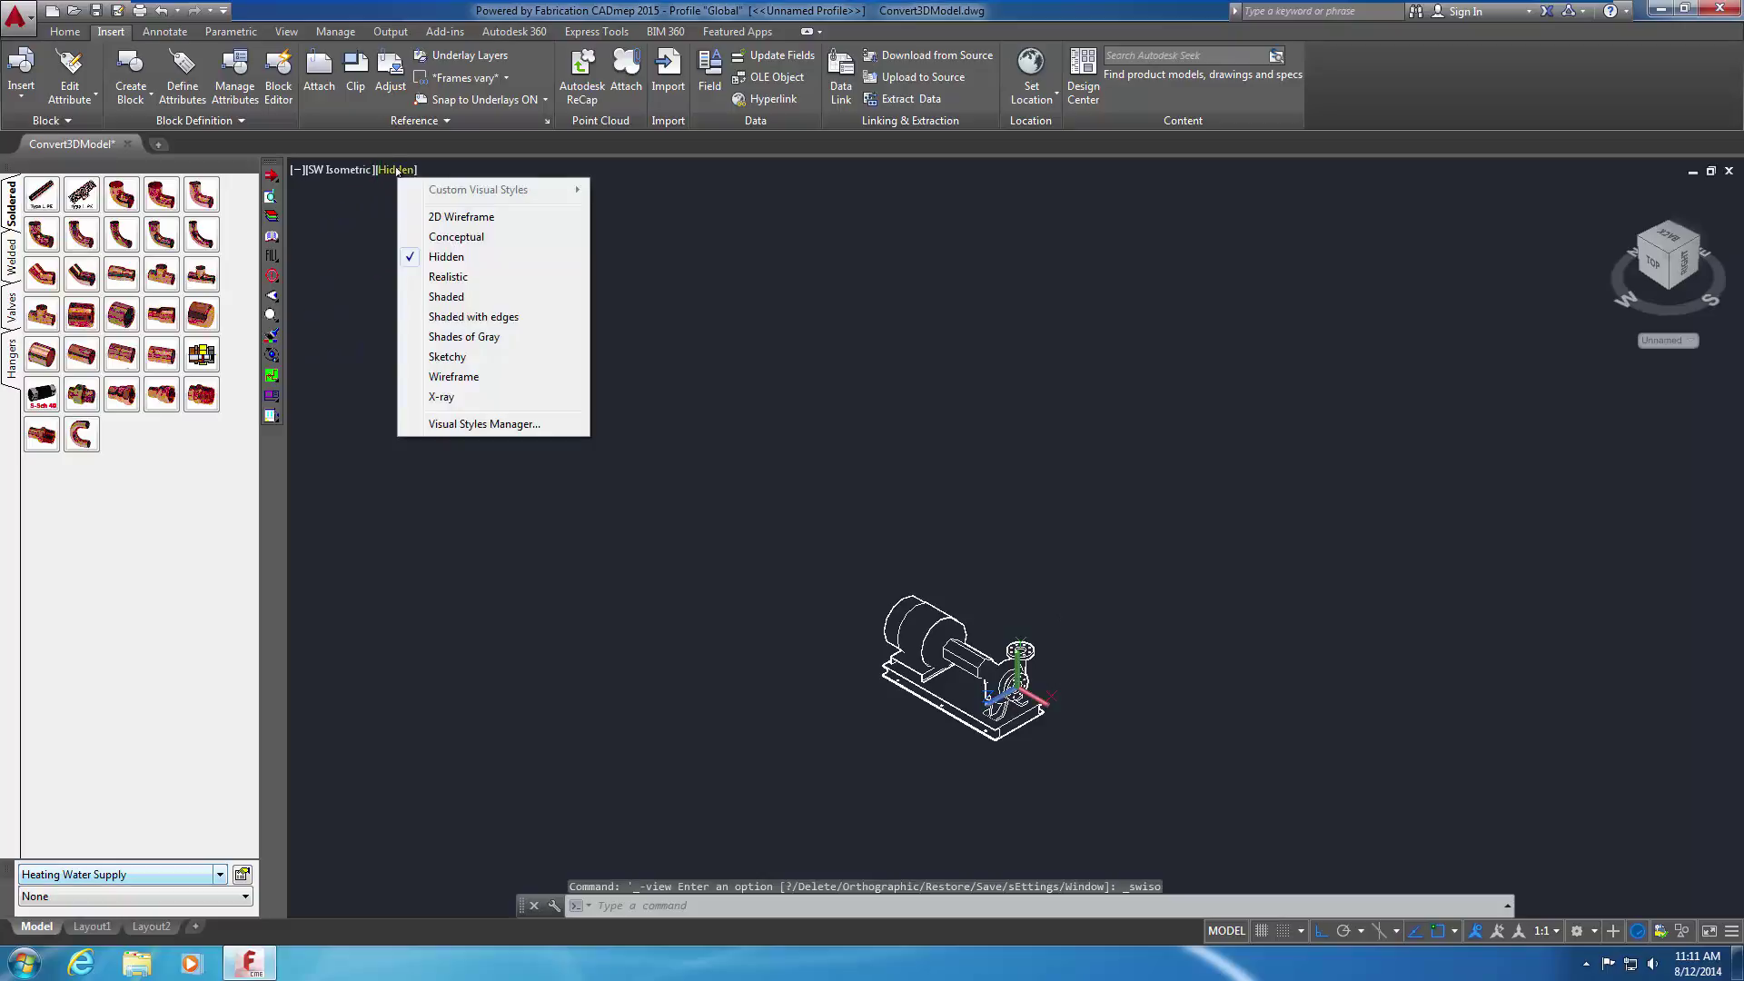
click(468, 317)
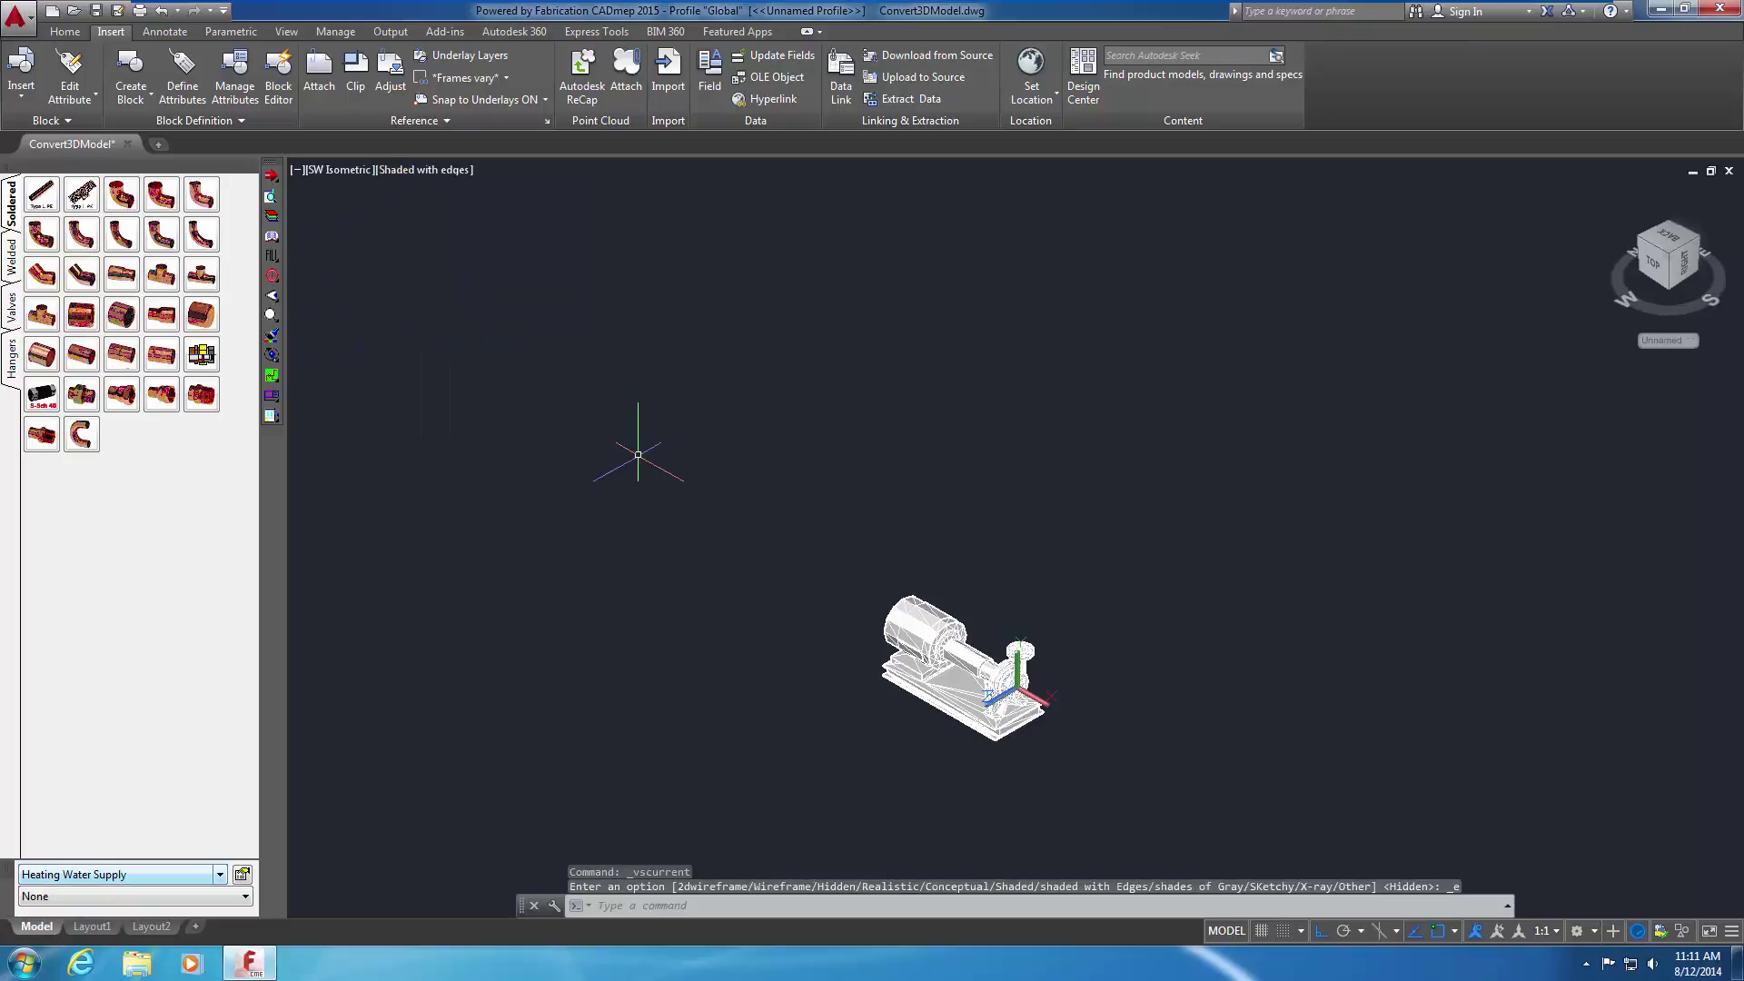
scroll(801, 608, up, 3)
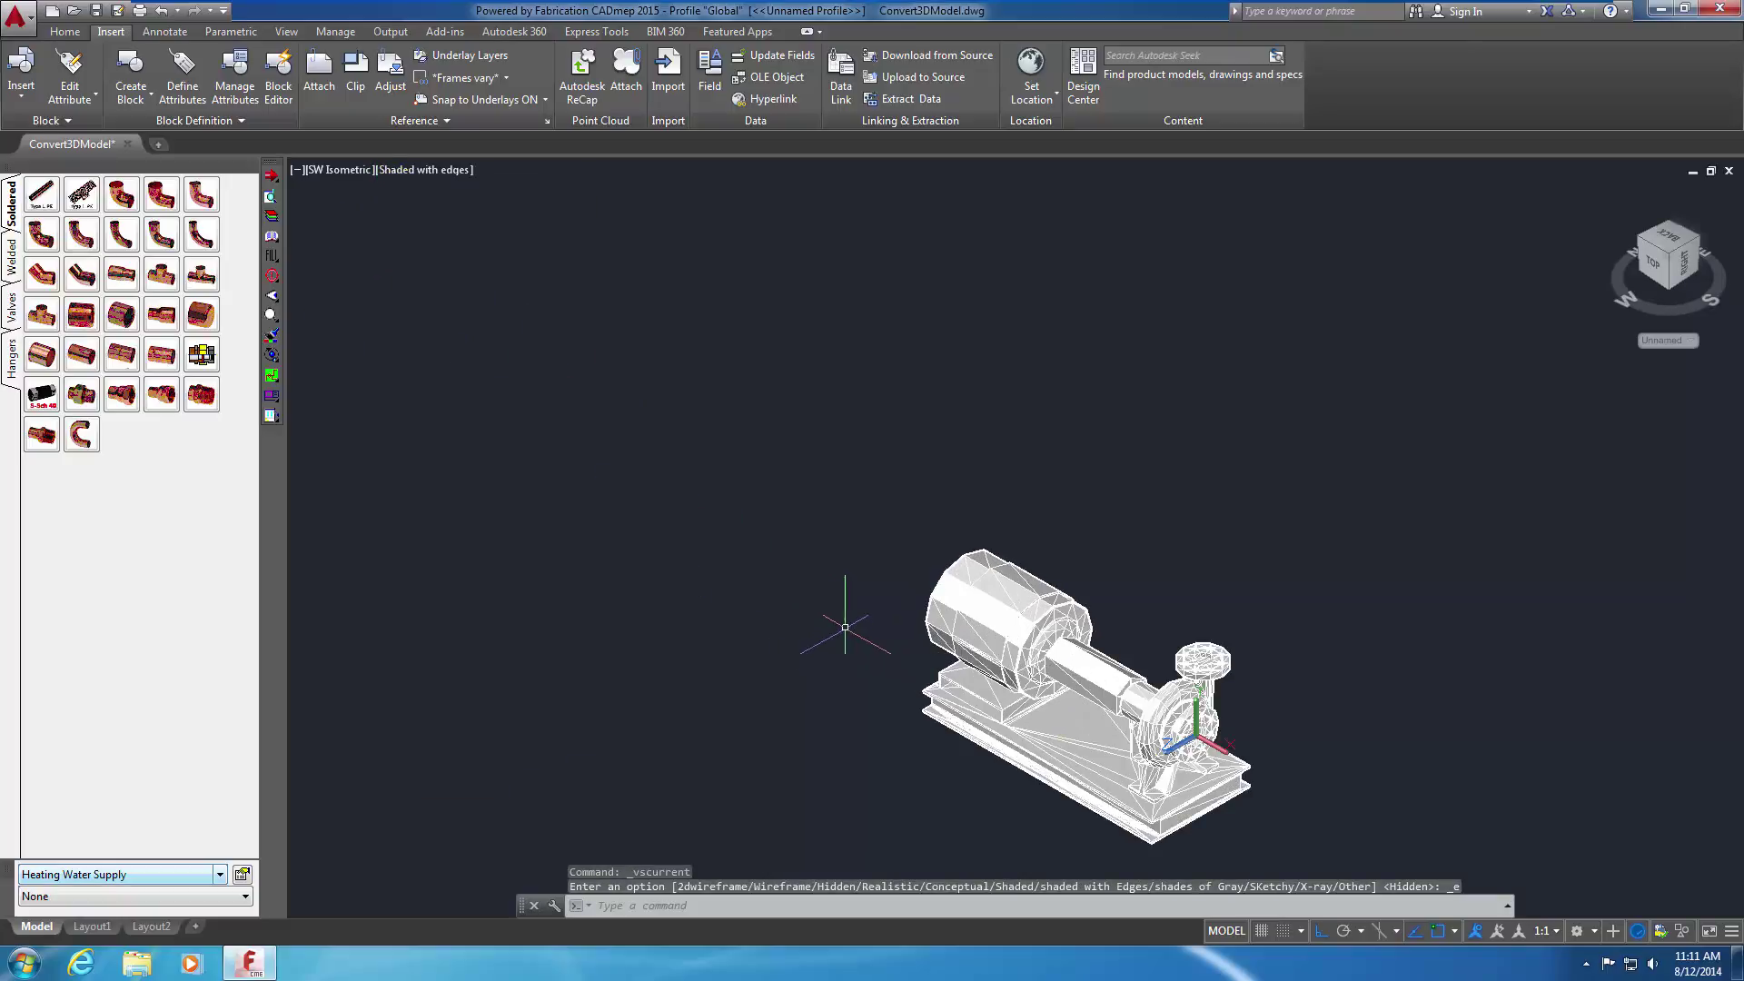
middle_drag(834, 635, 677, 519)
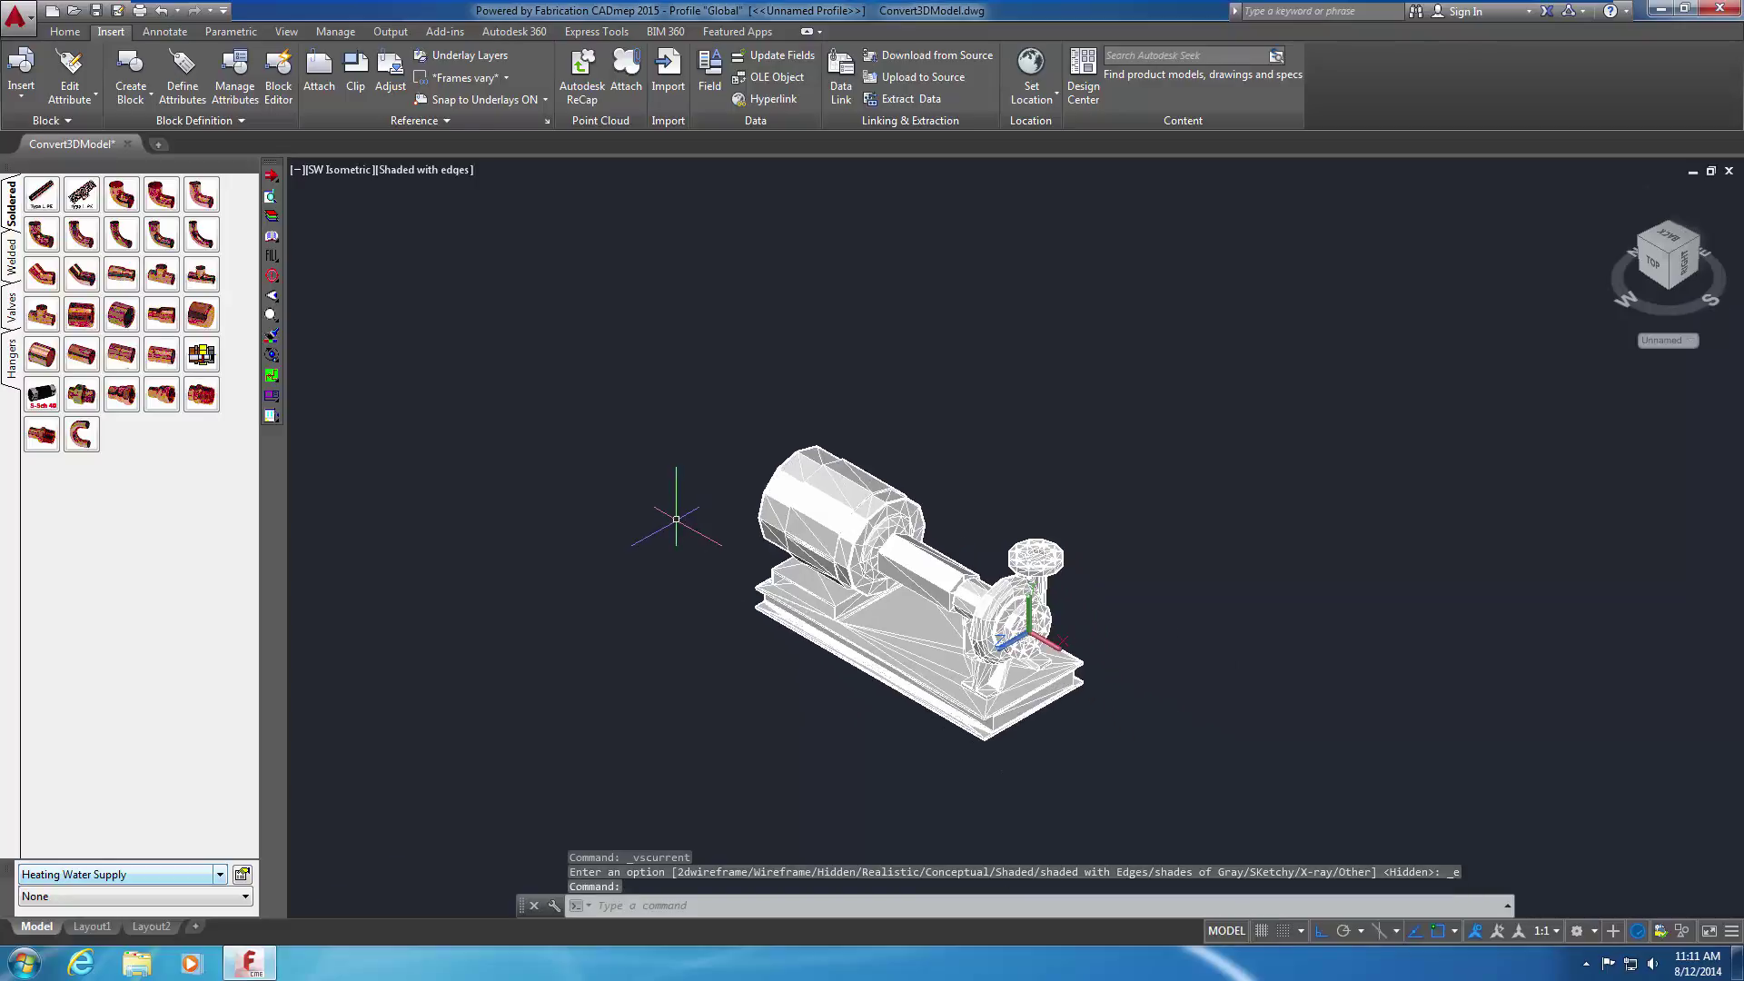
Start the CADmep Utilities Save Item to Folder command
right_click(605, 388)
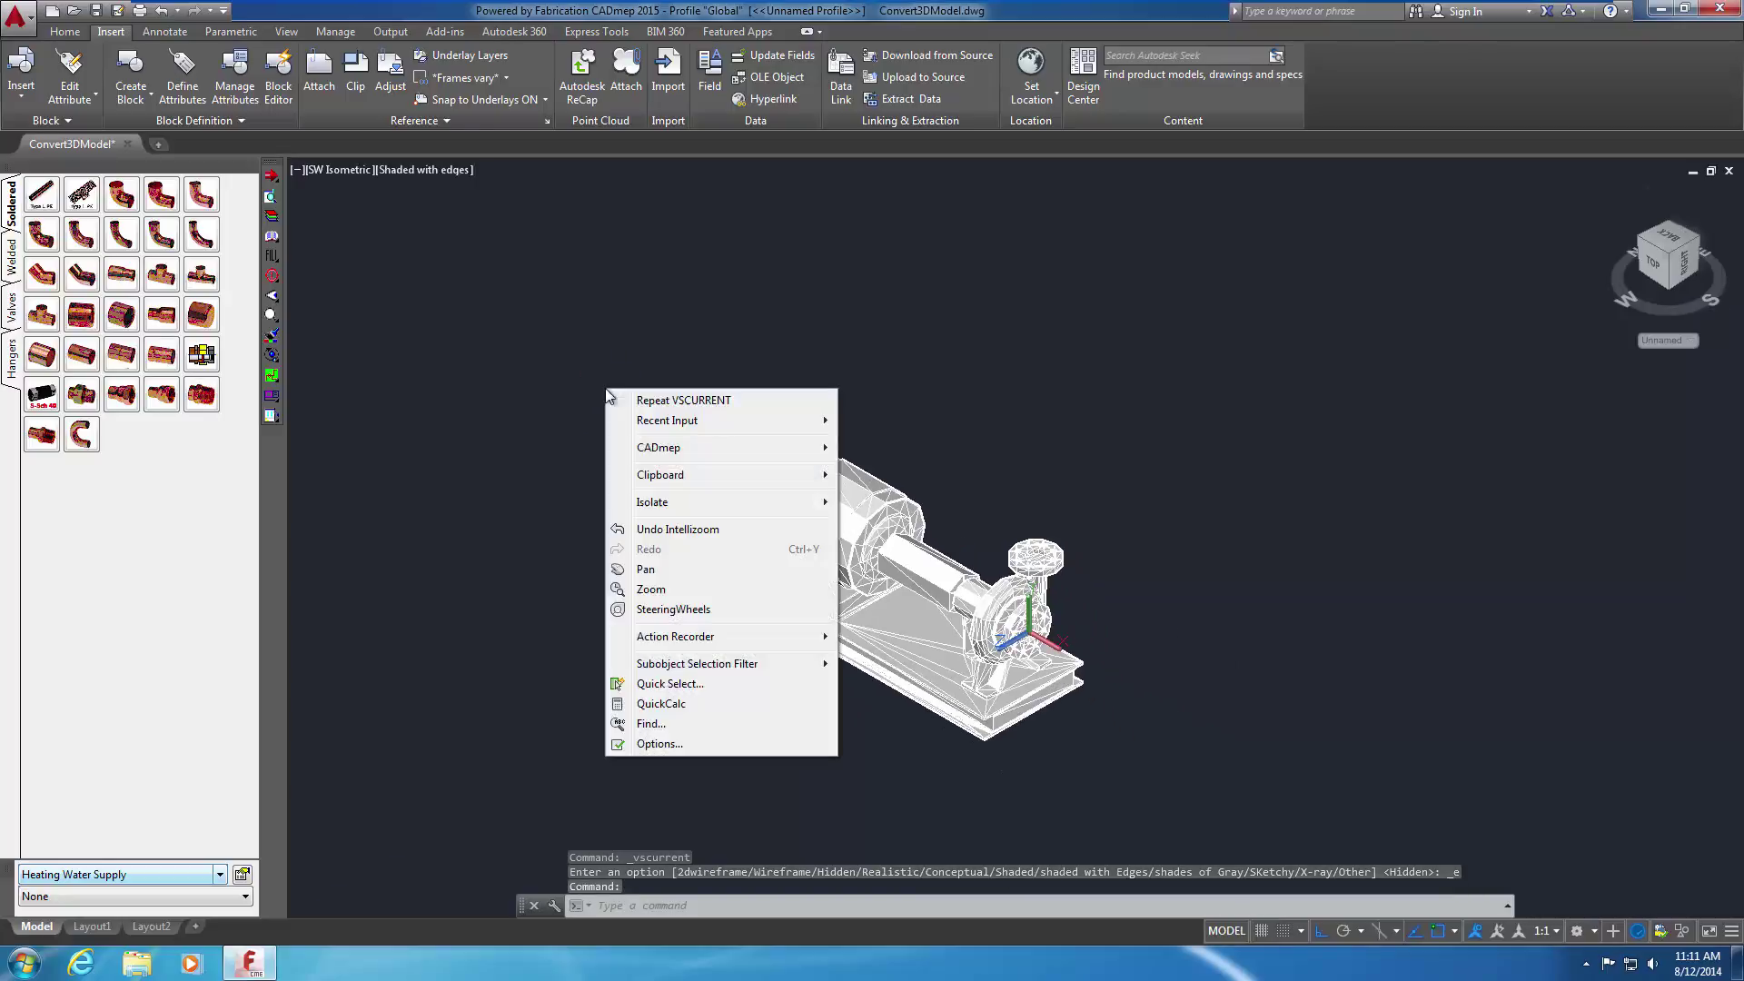
mouse_move(644, 454)
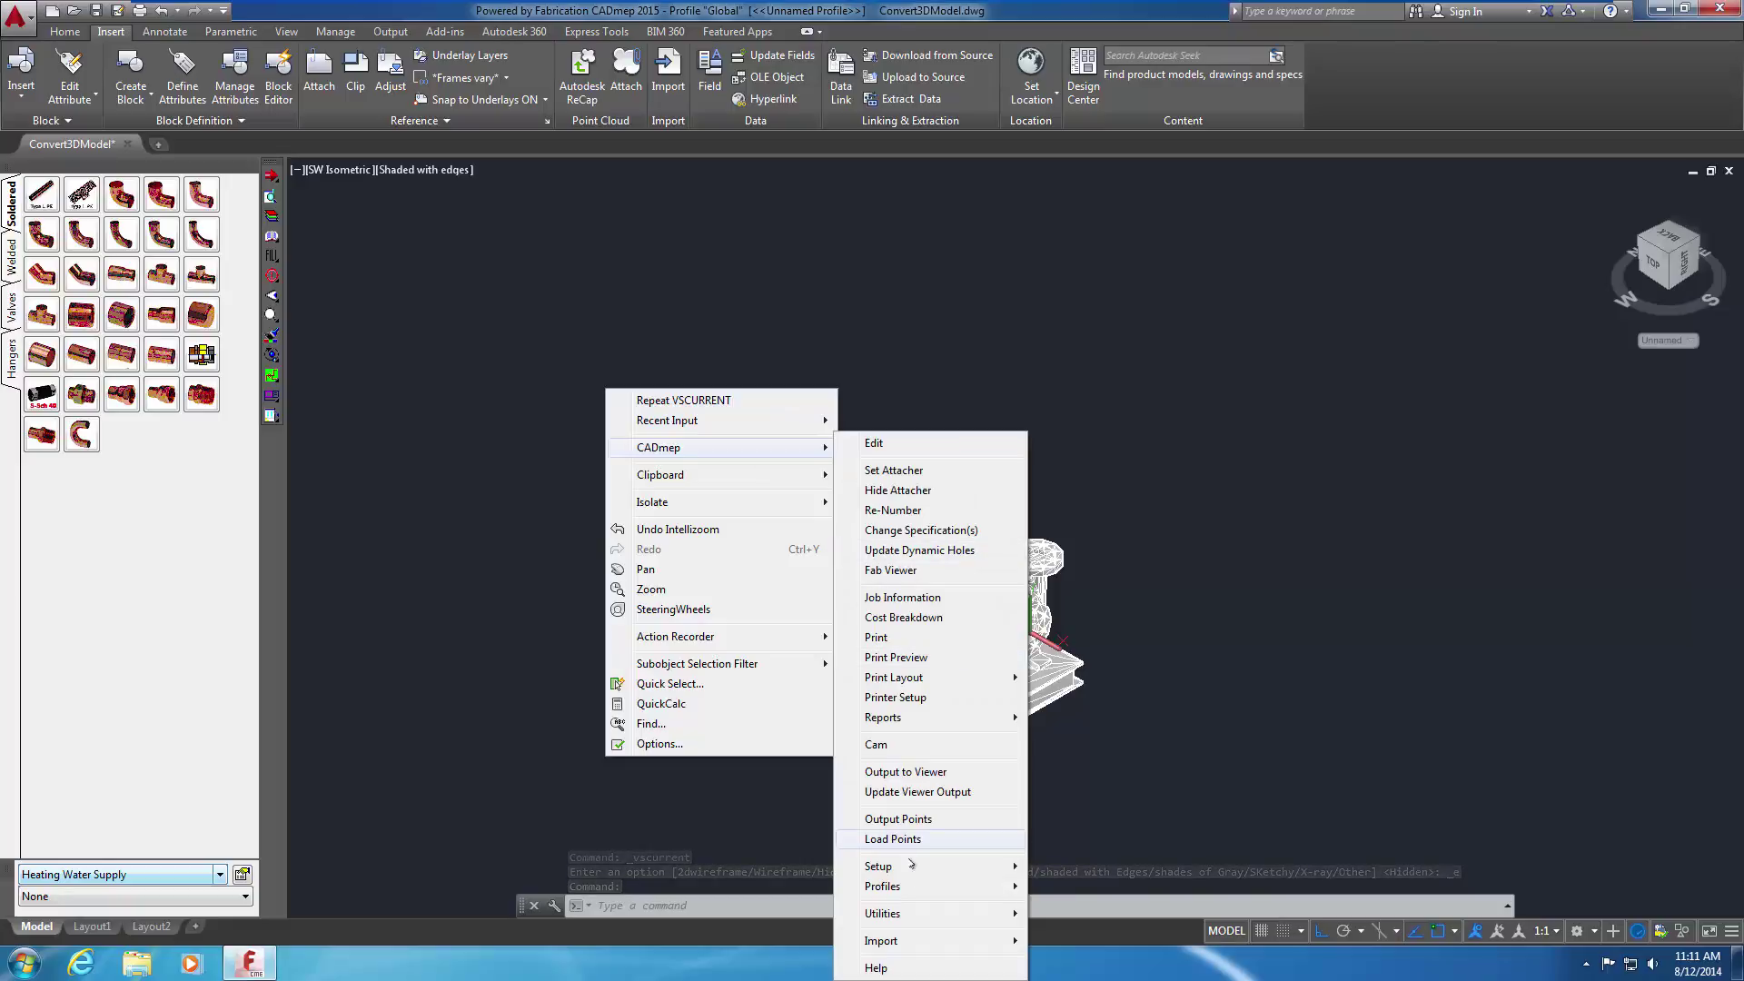
mouse_move(935, 915)
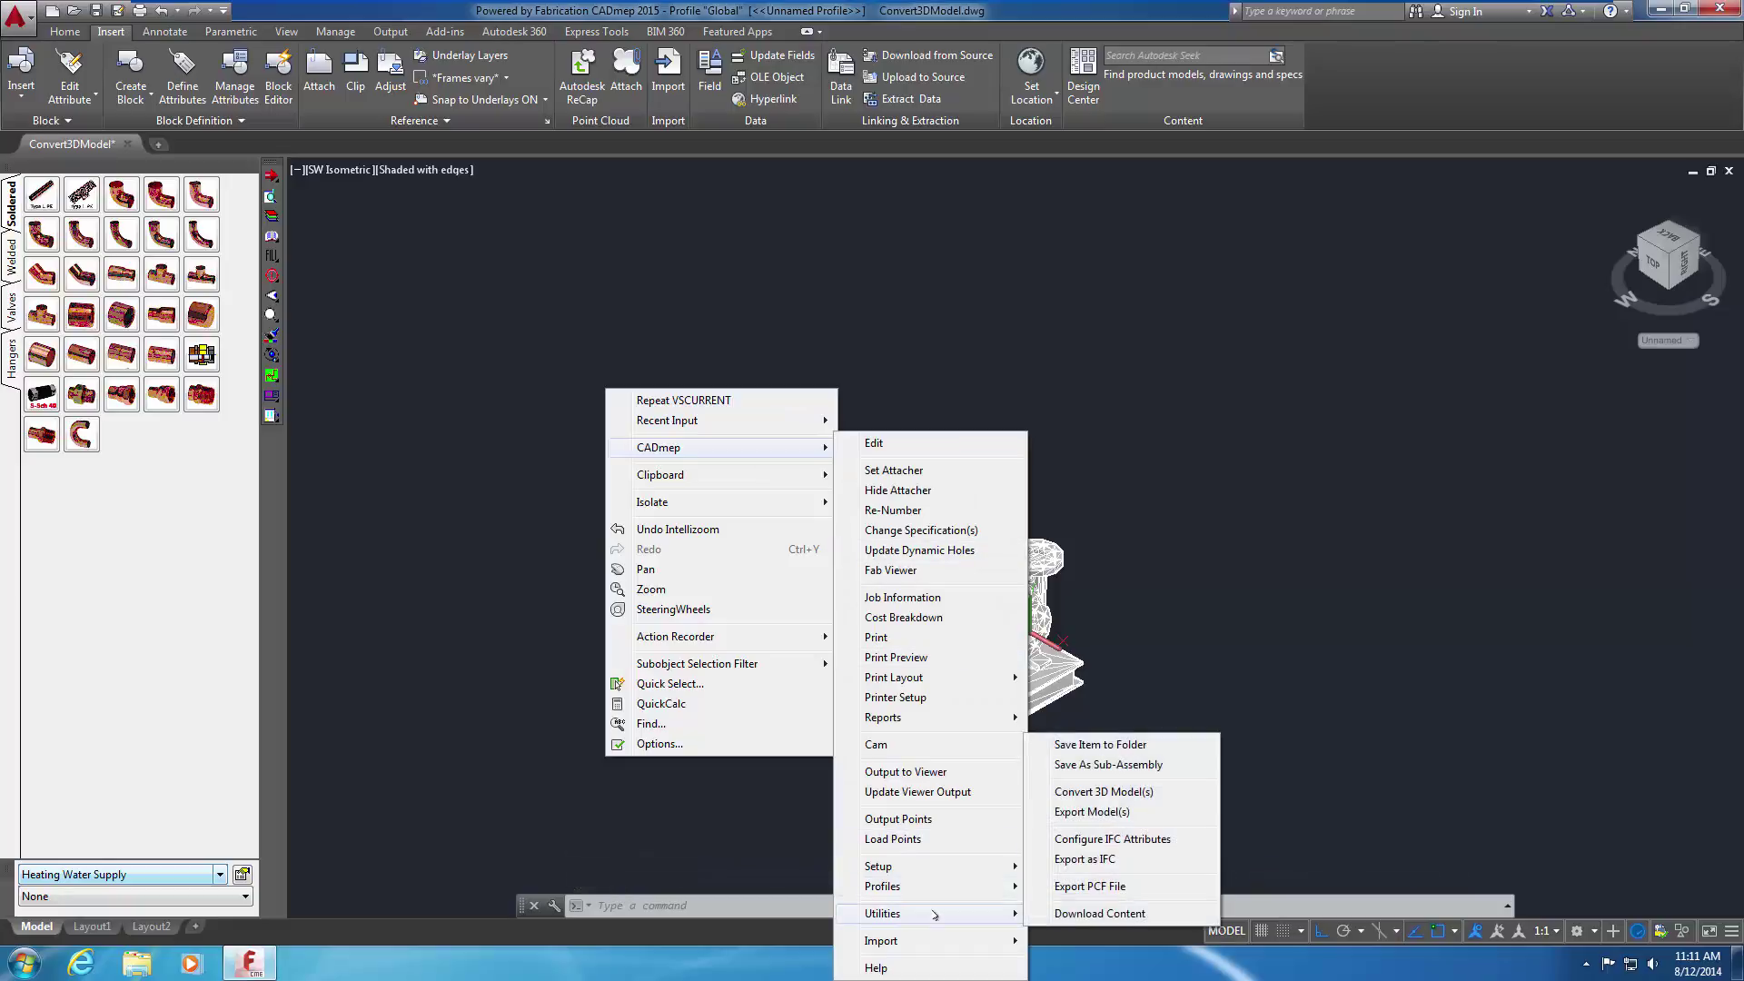
click(1119, 749)
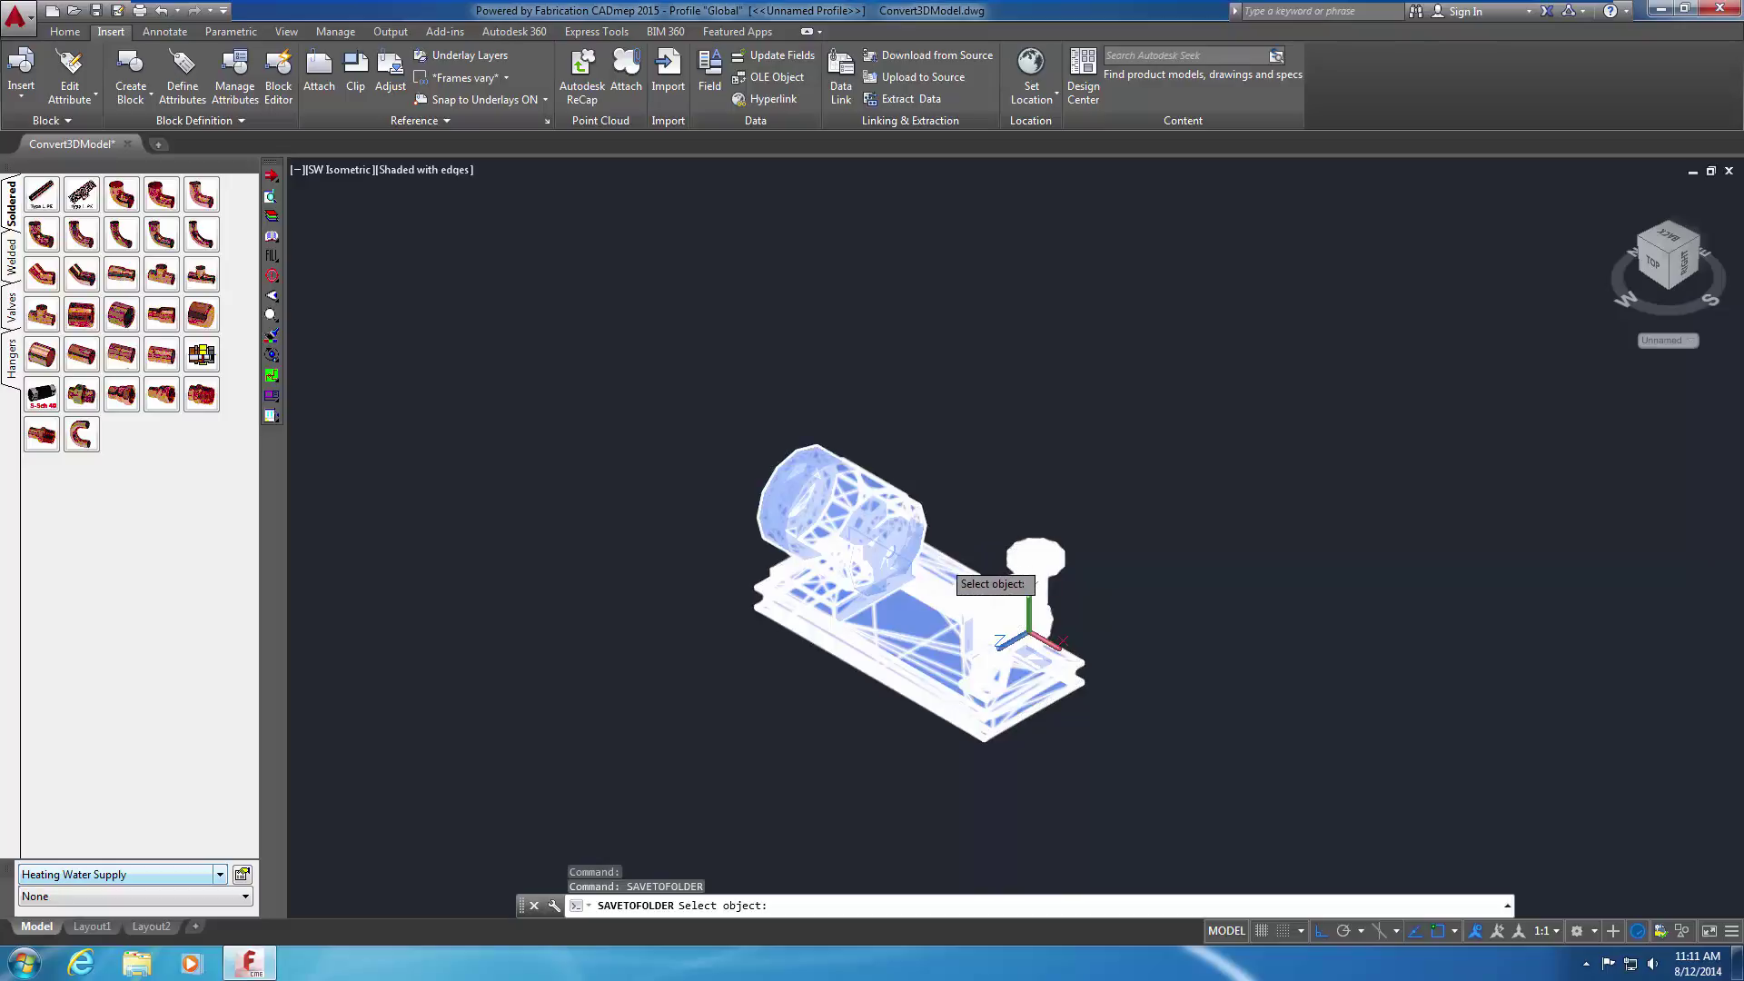
Pick the pump, set its Specification to Not Set on the Item tab, and accept
click(950, 575)
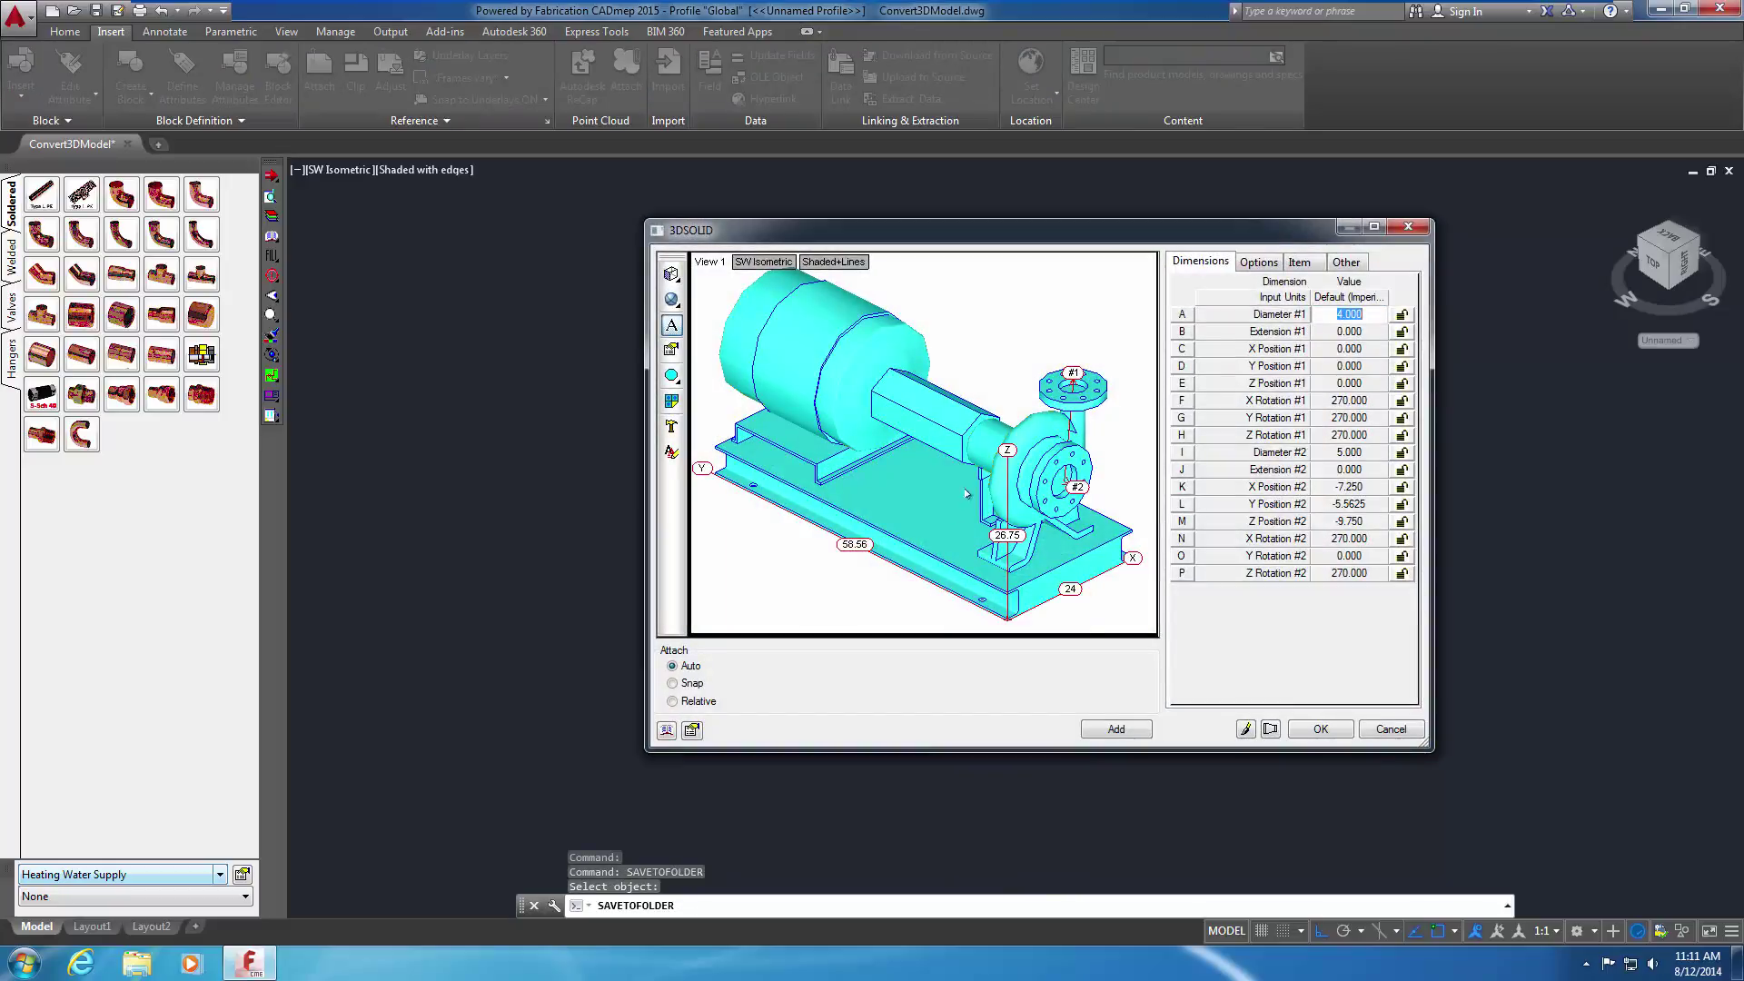
drag(990, 238, 864, 234)
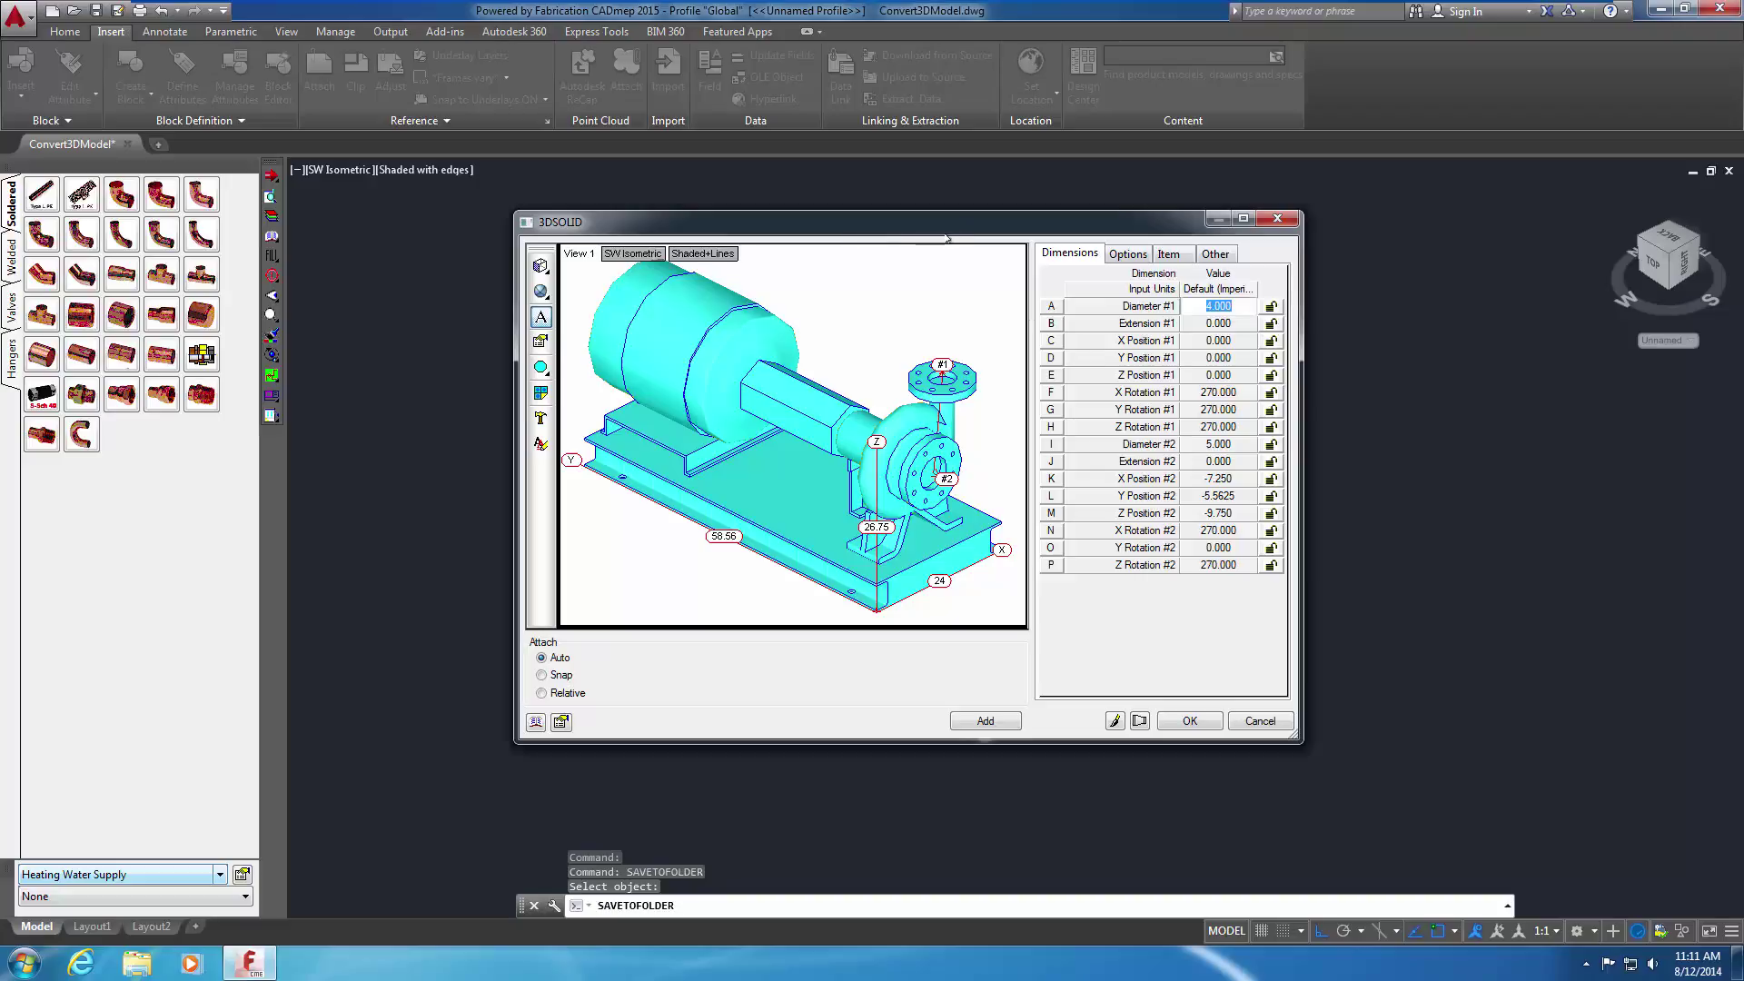
click(1167, 256)
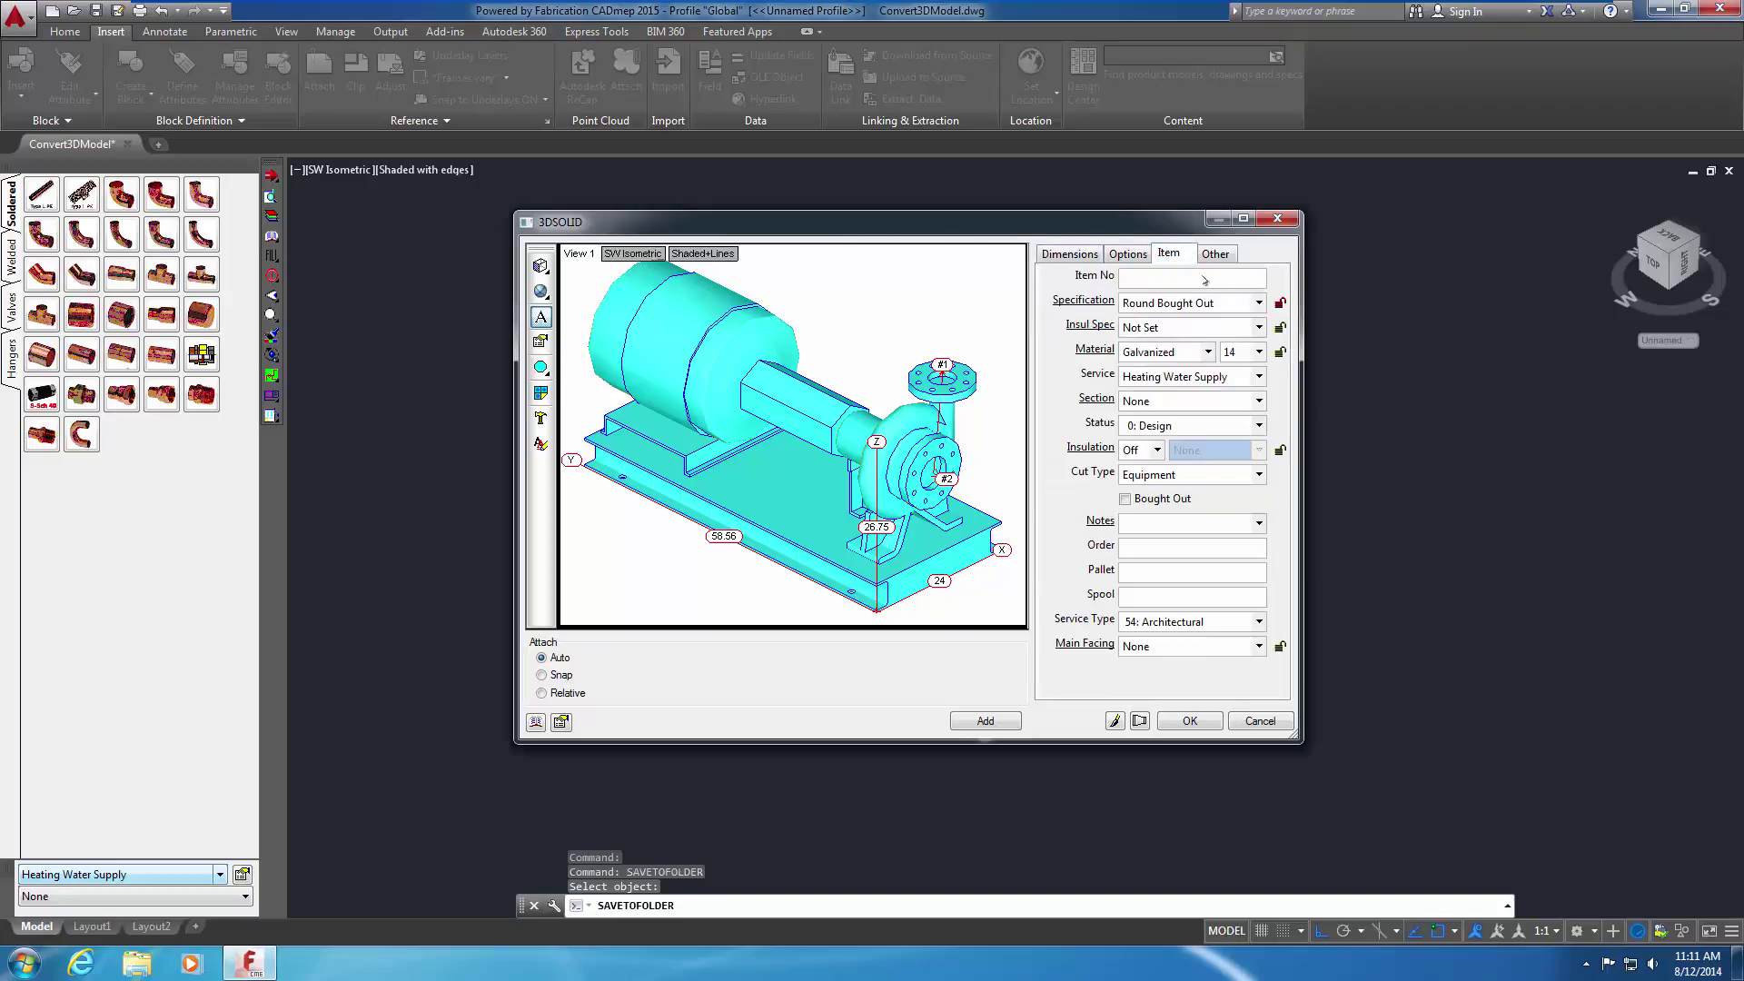
click(1259, 304)
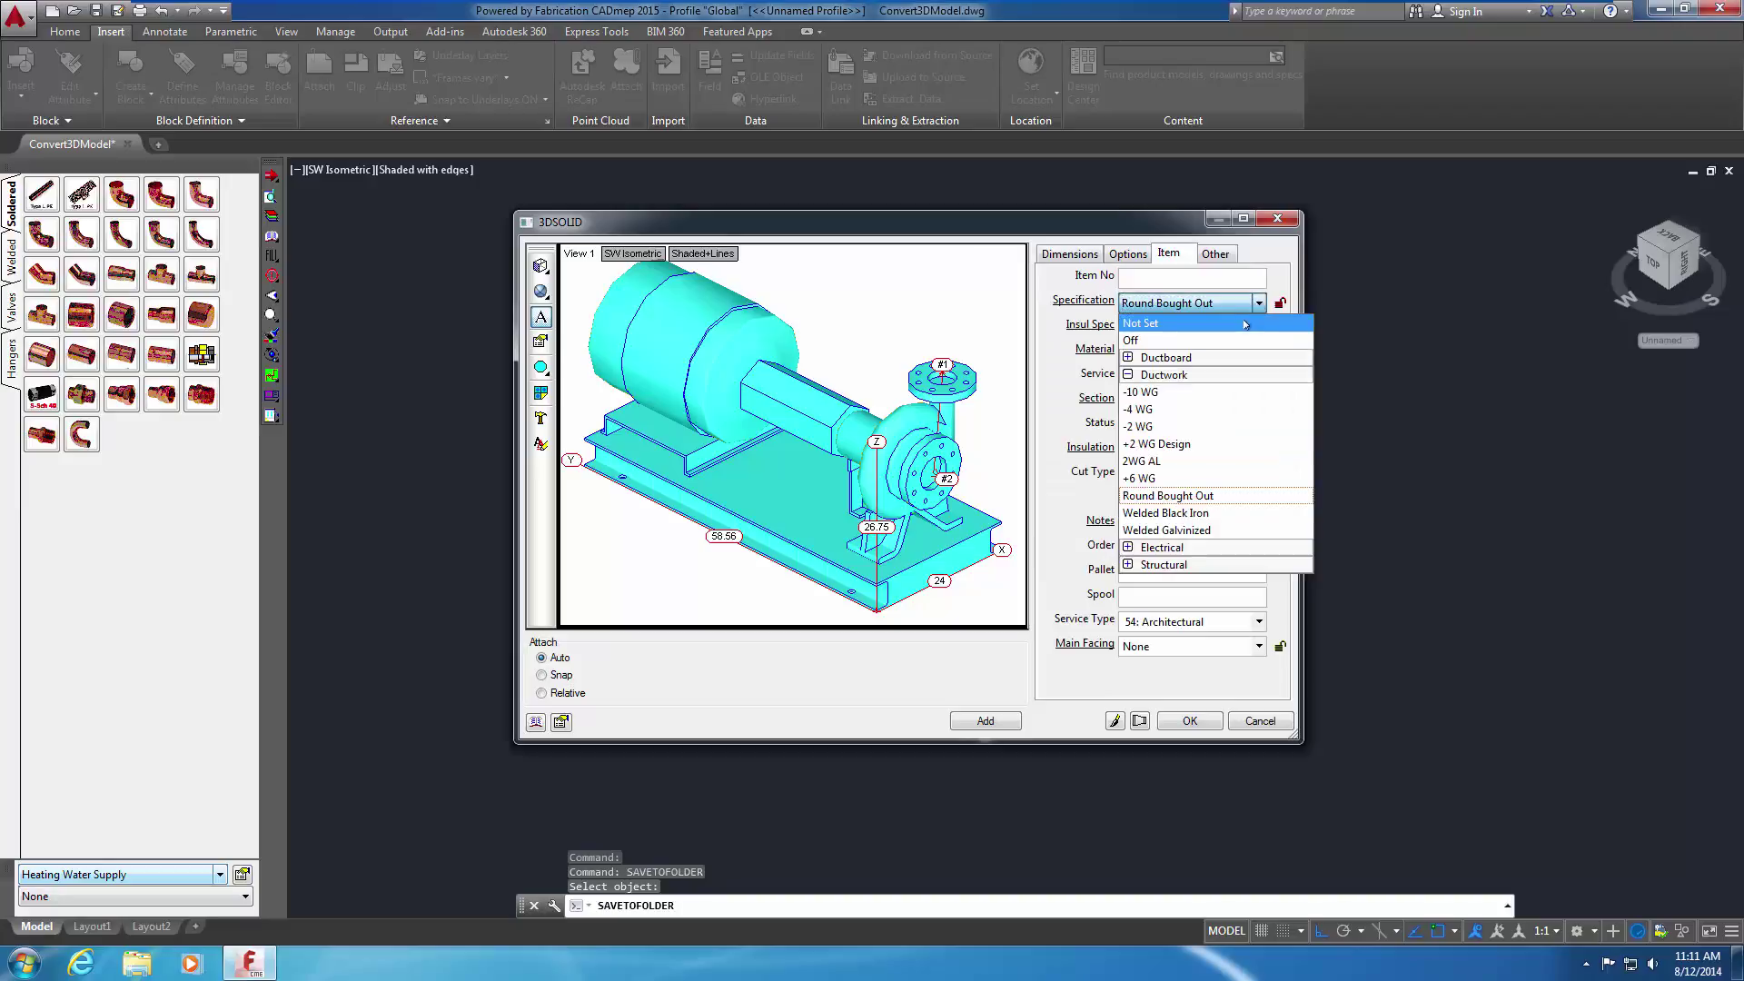
click(1246, 323)
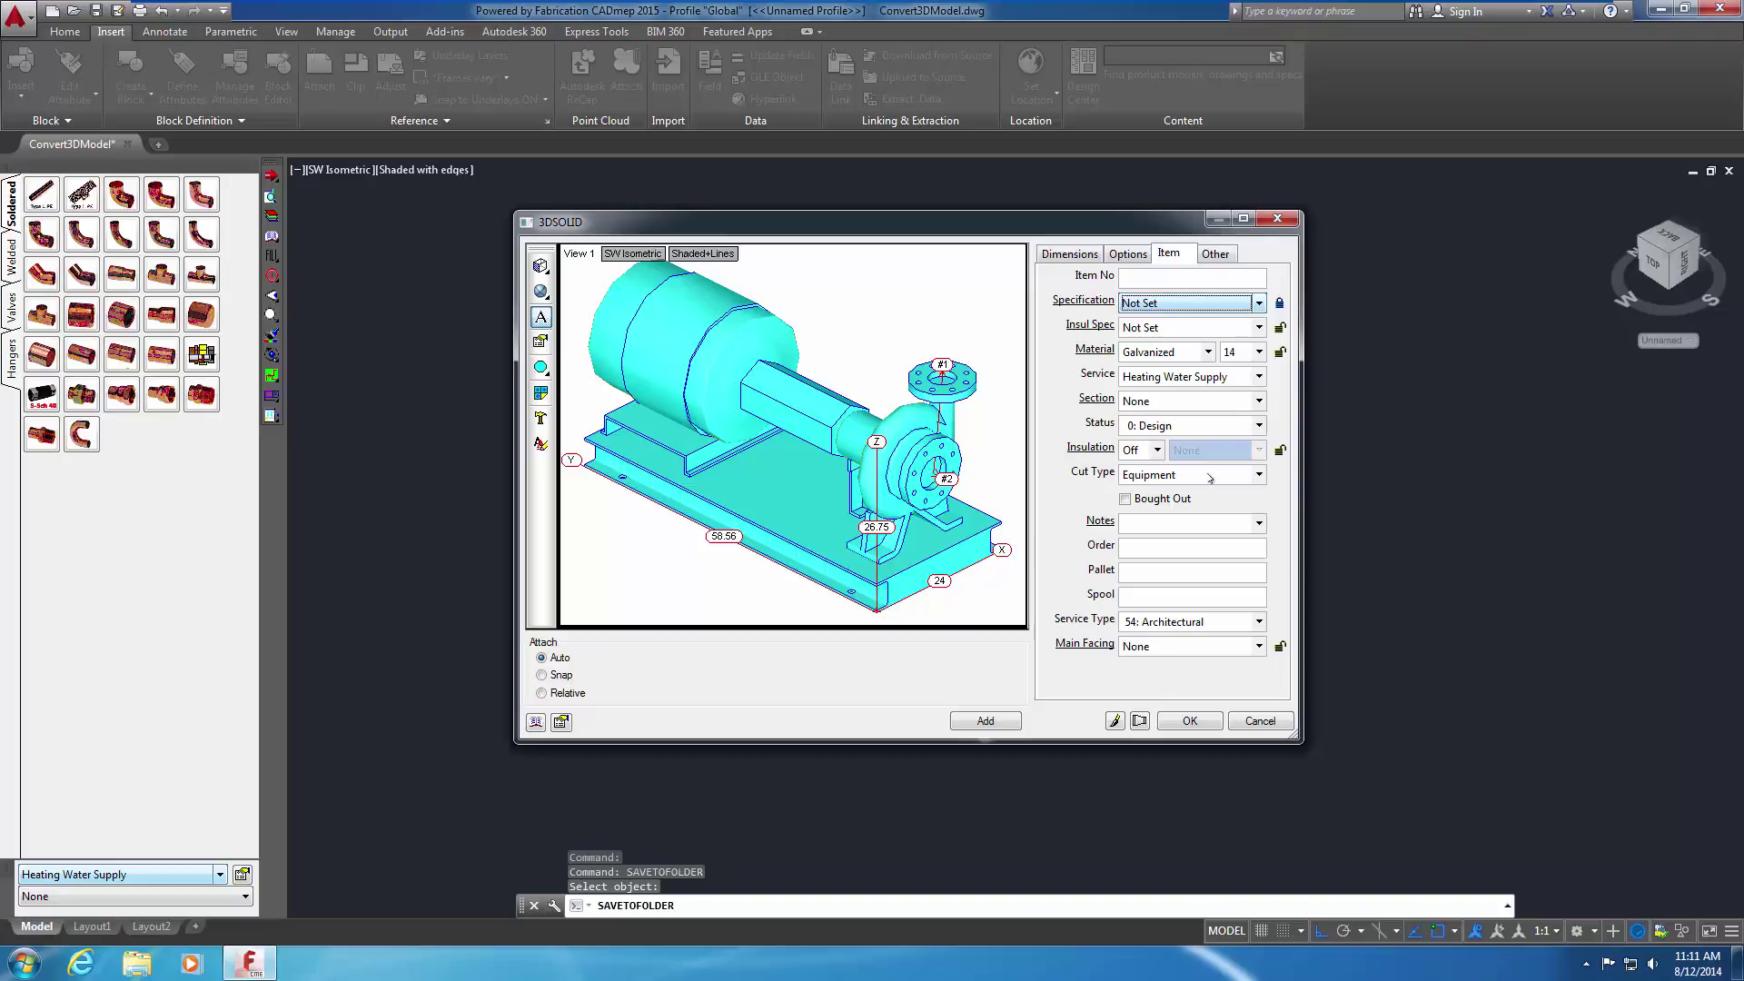
click(1188, 721)
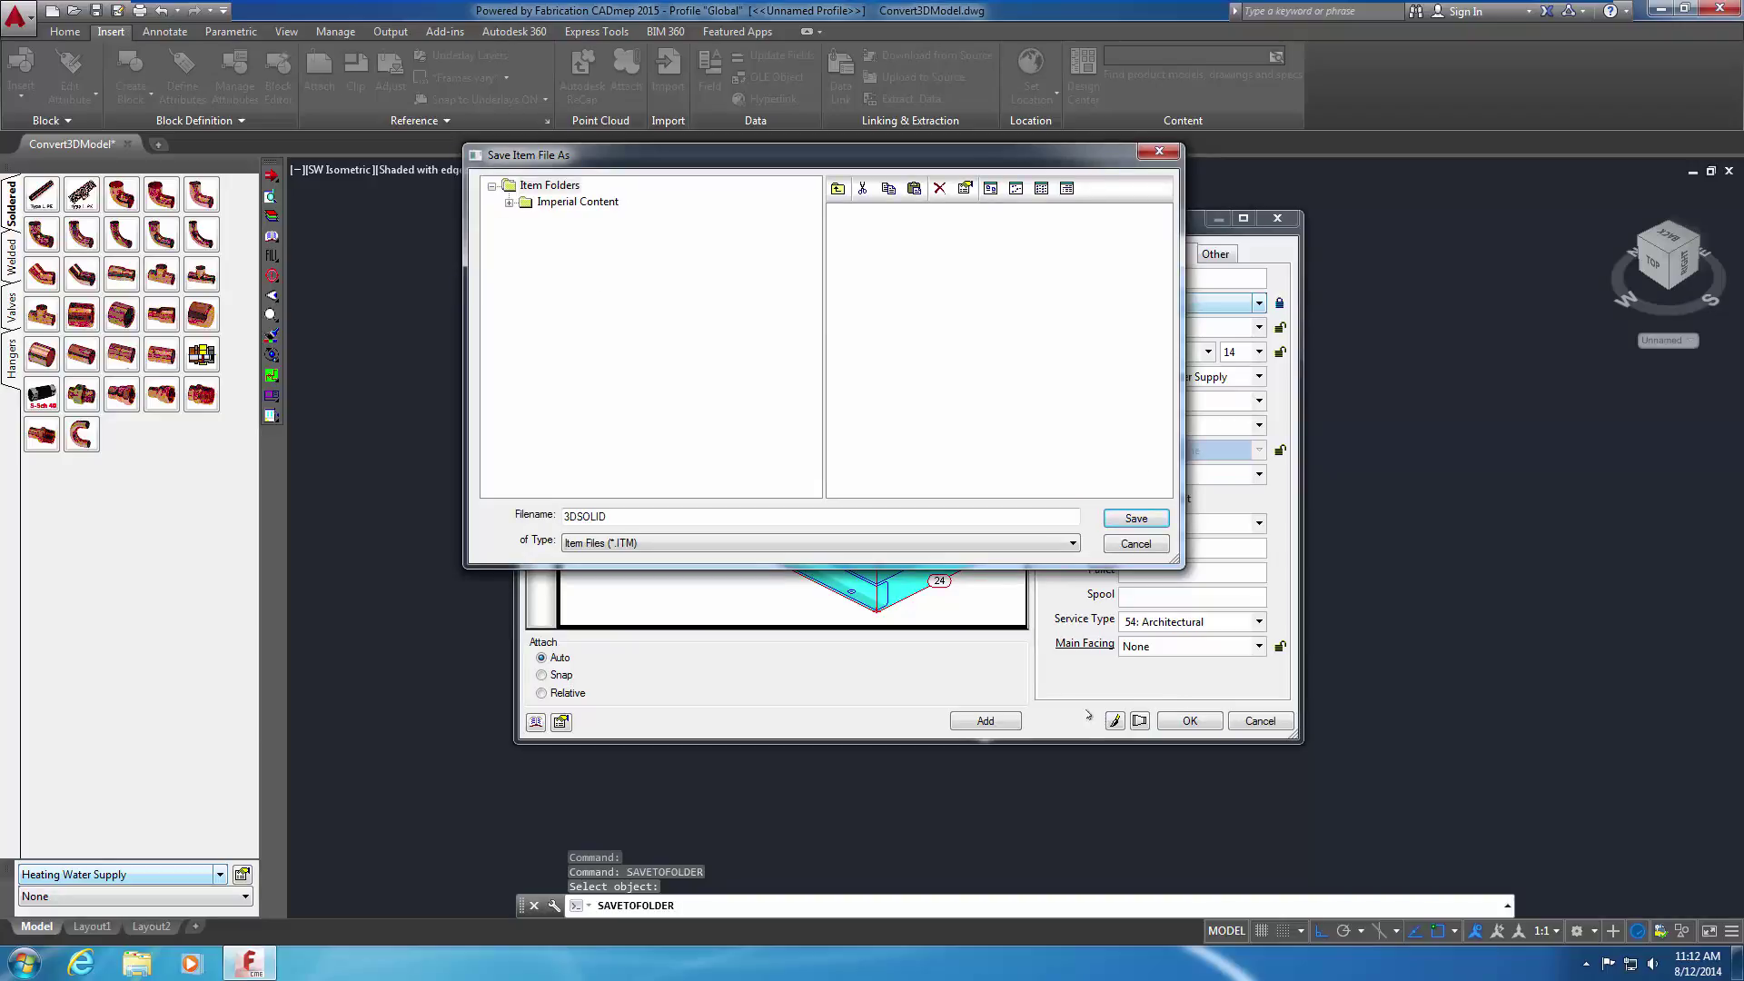
Create a Pumps folder under Imperial Content > Mechanical > Equipment and name the file 3DConvertPump
click(510, 203)
click(526, 251)
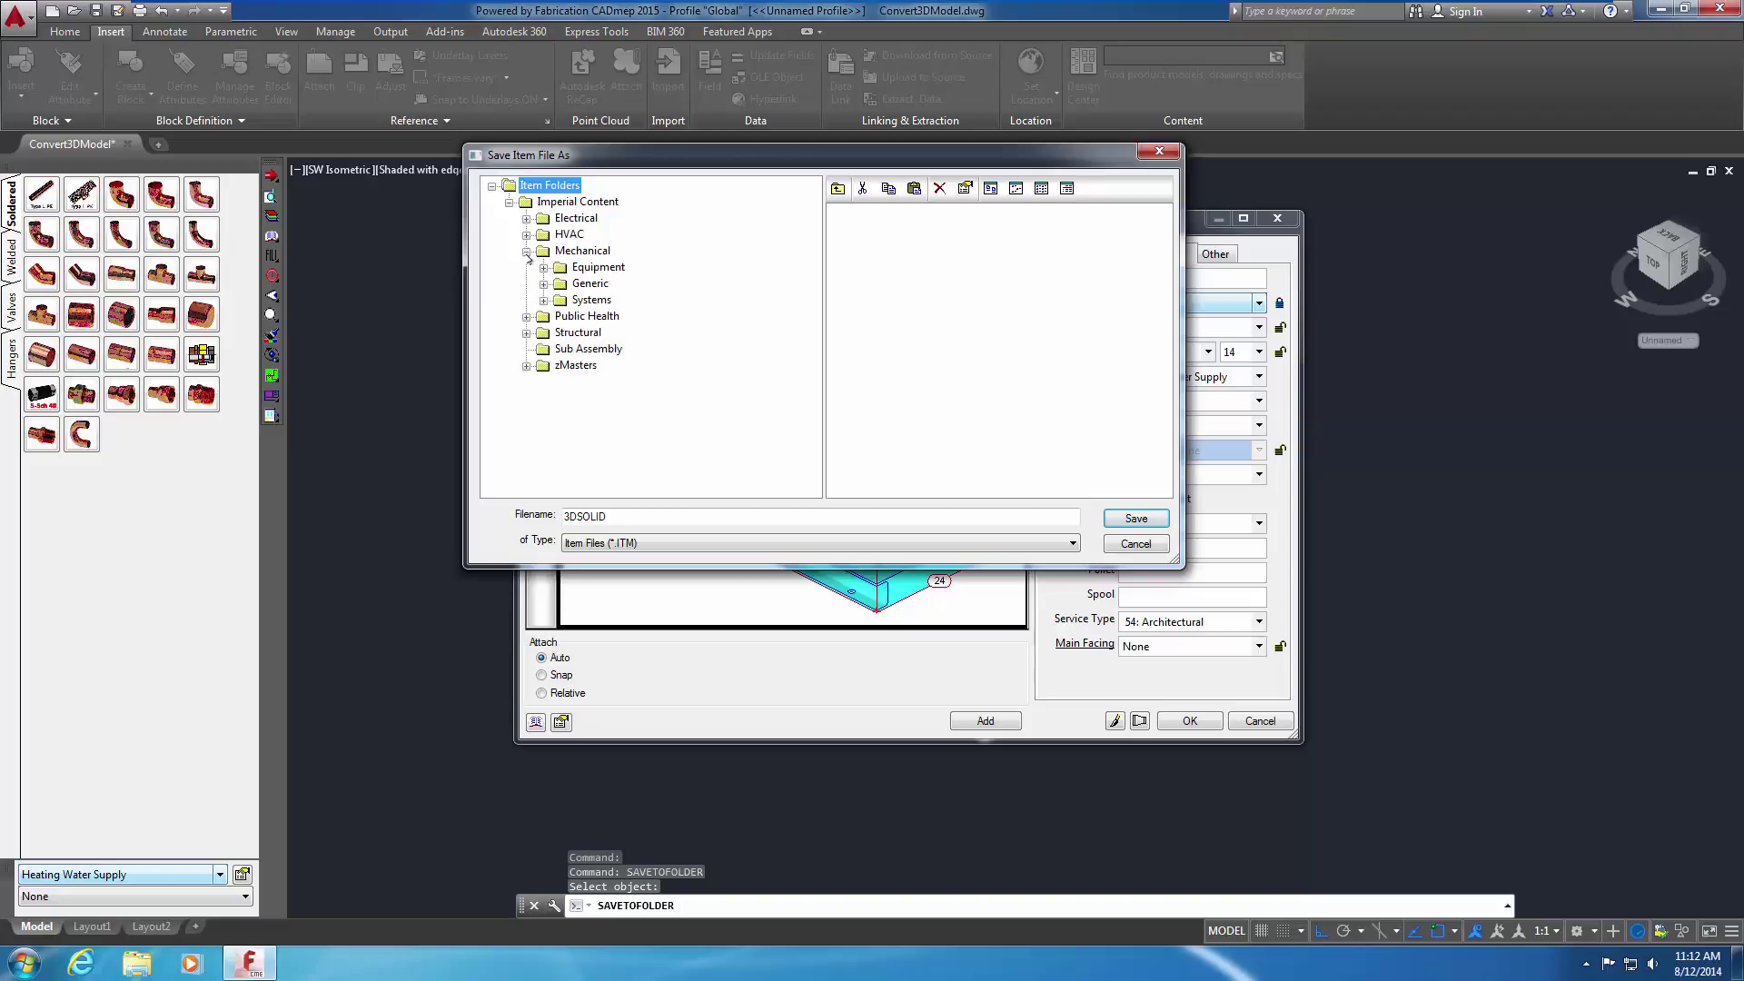
click(543, 268)
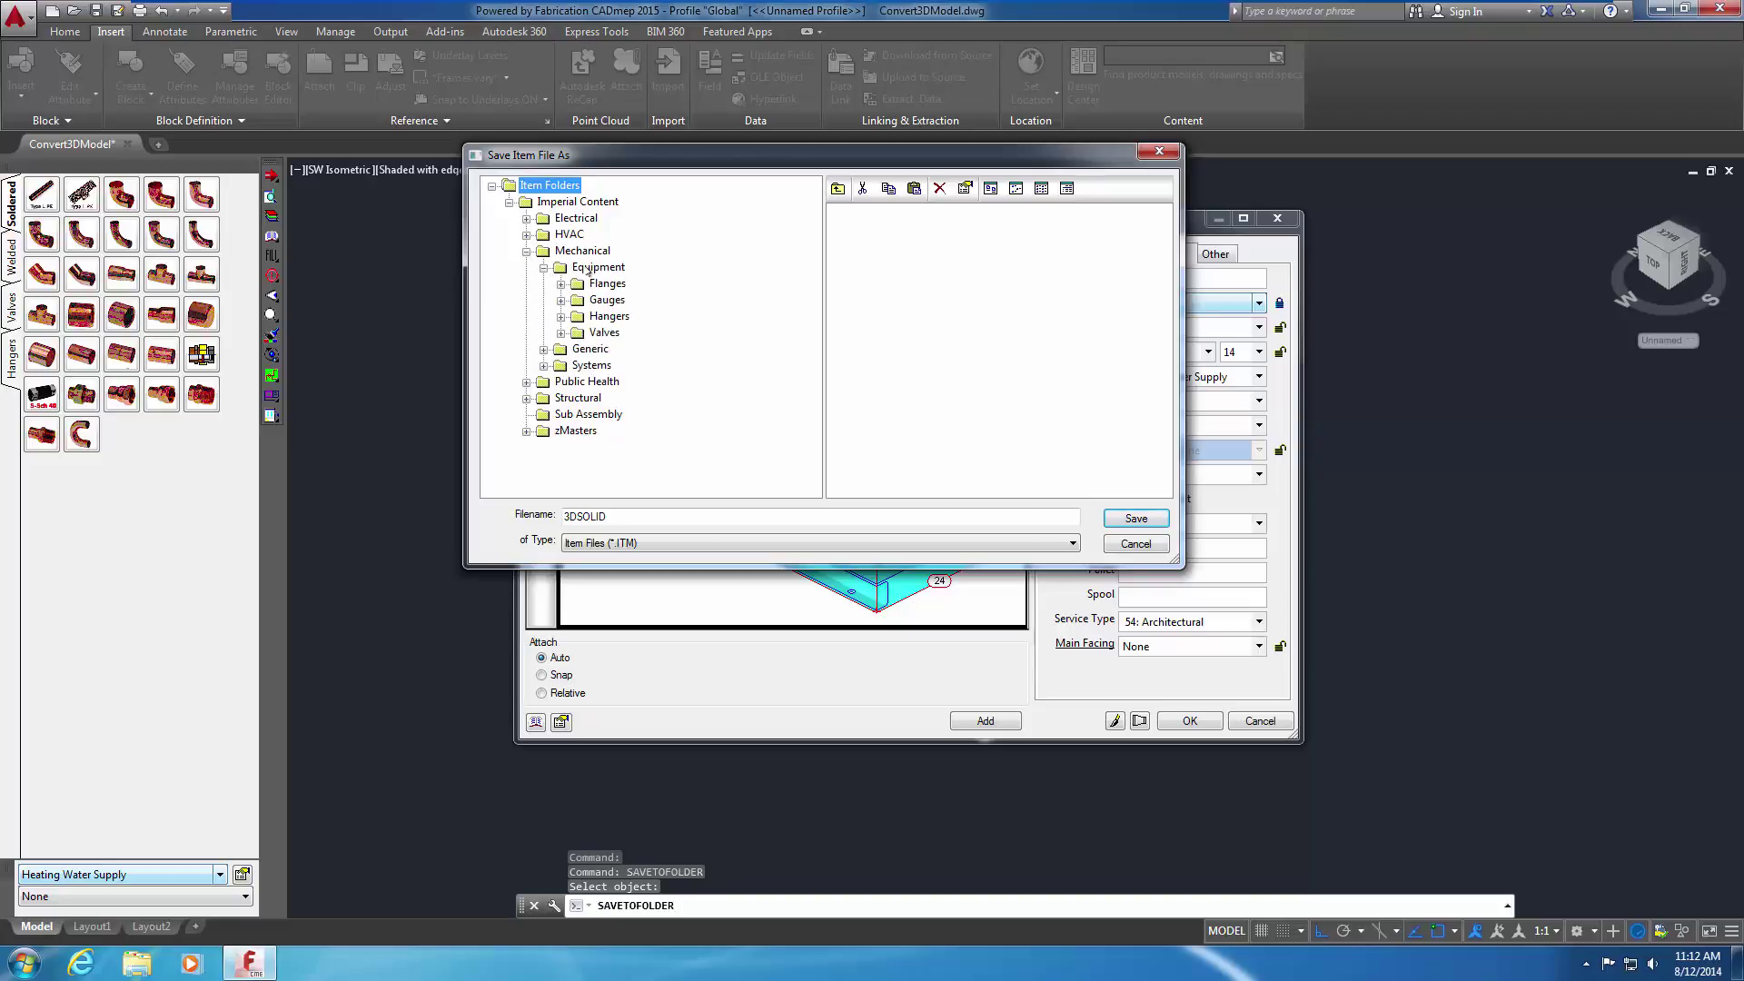
right_click(589, 270)
click(613, 277)
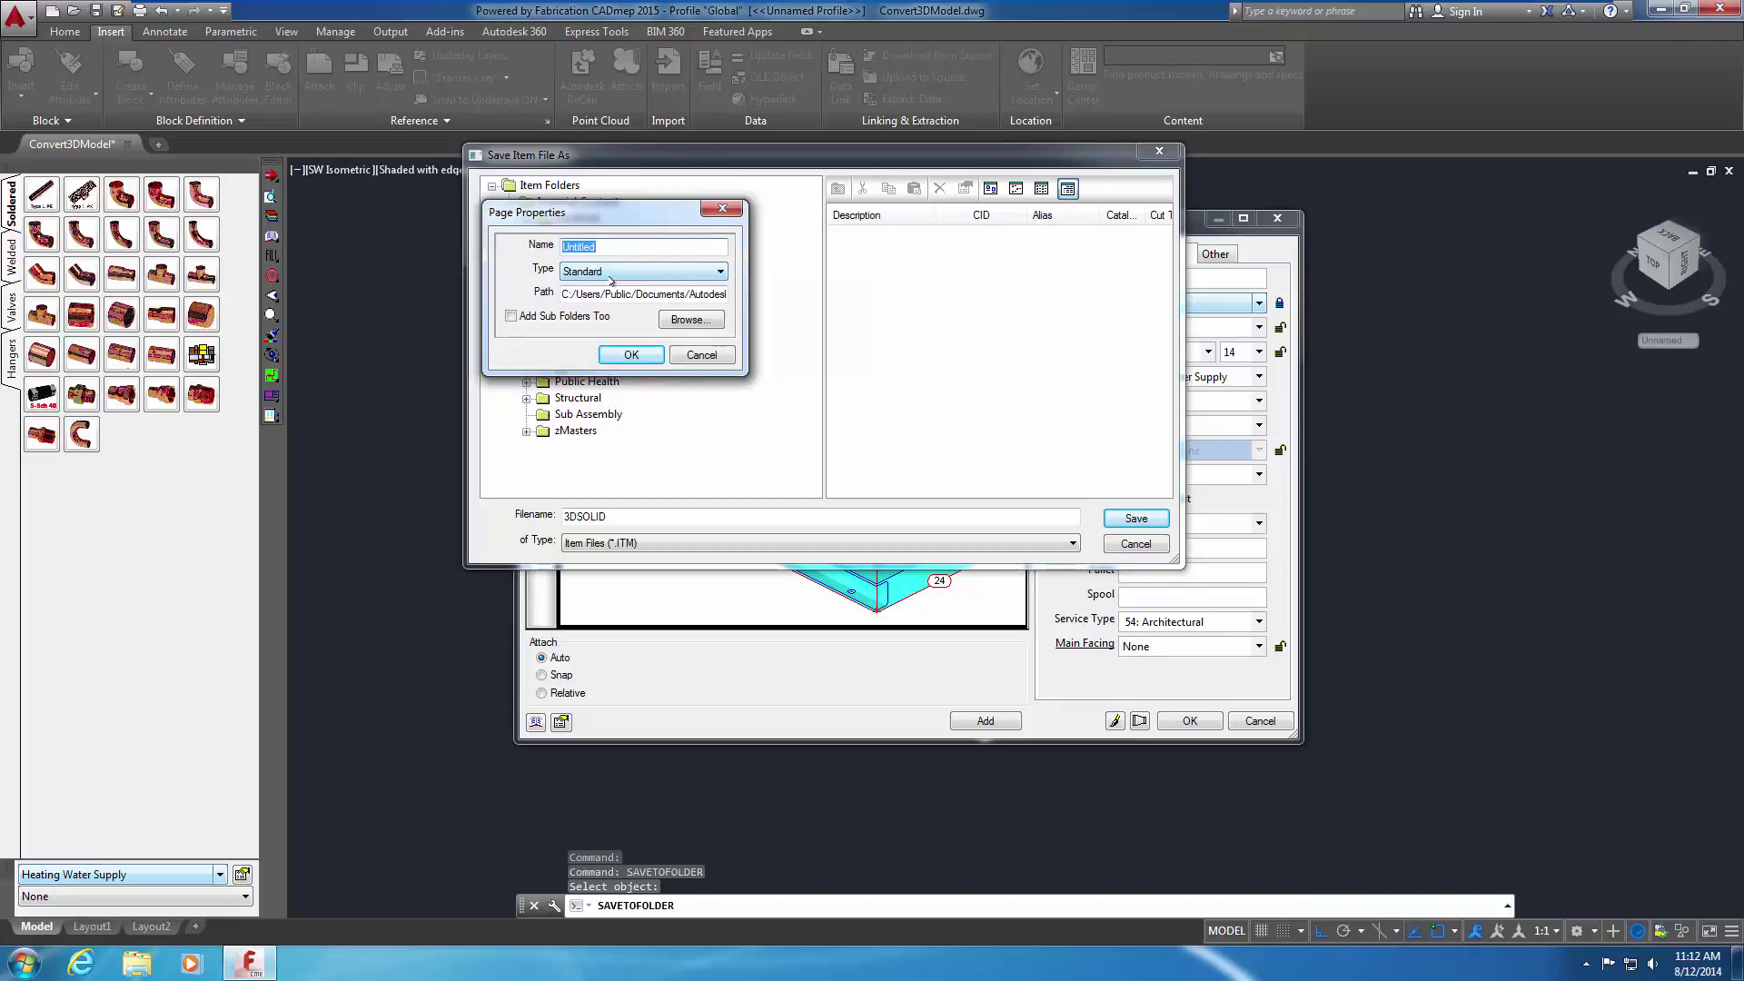
text(Pumps)
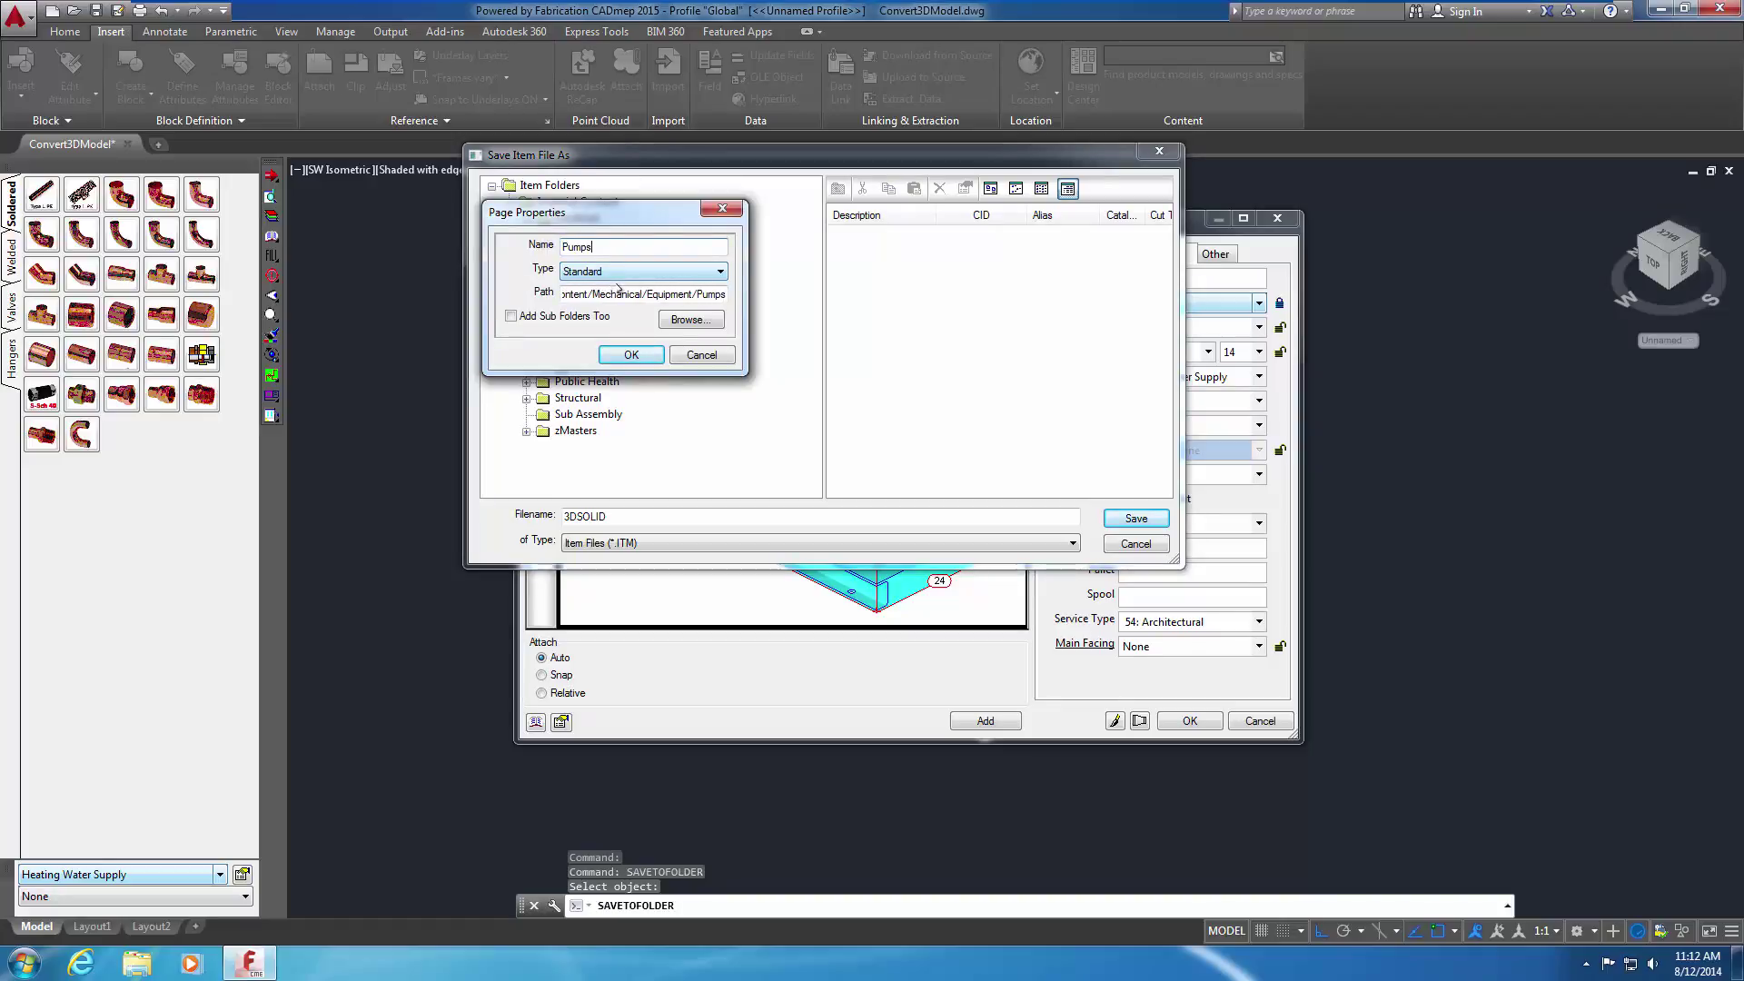
click(630, 355)
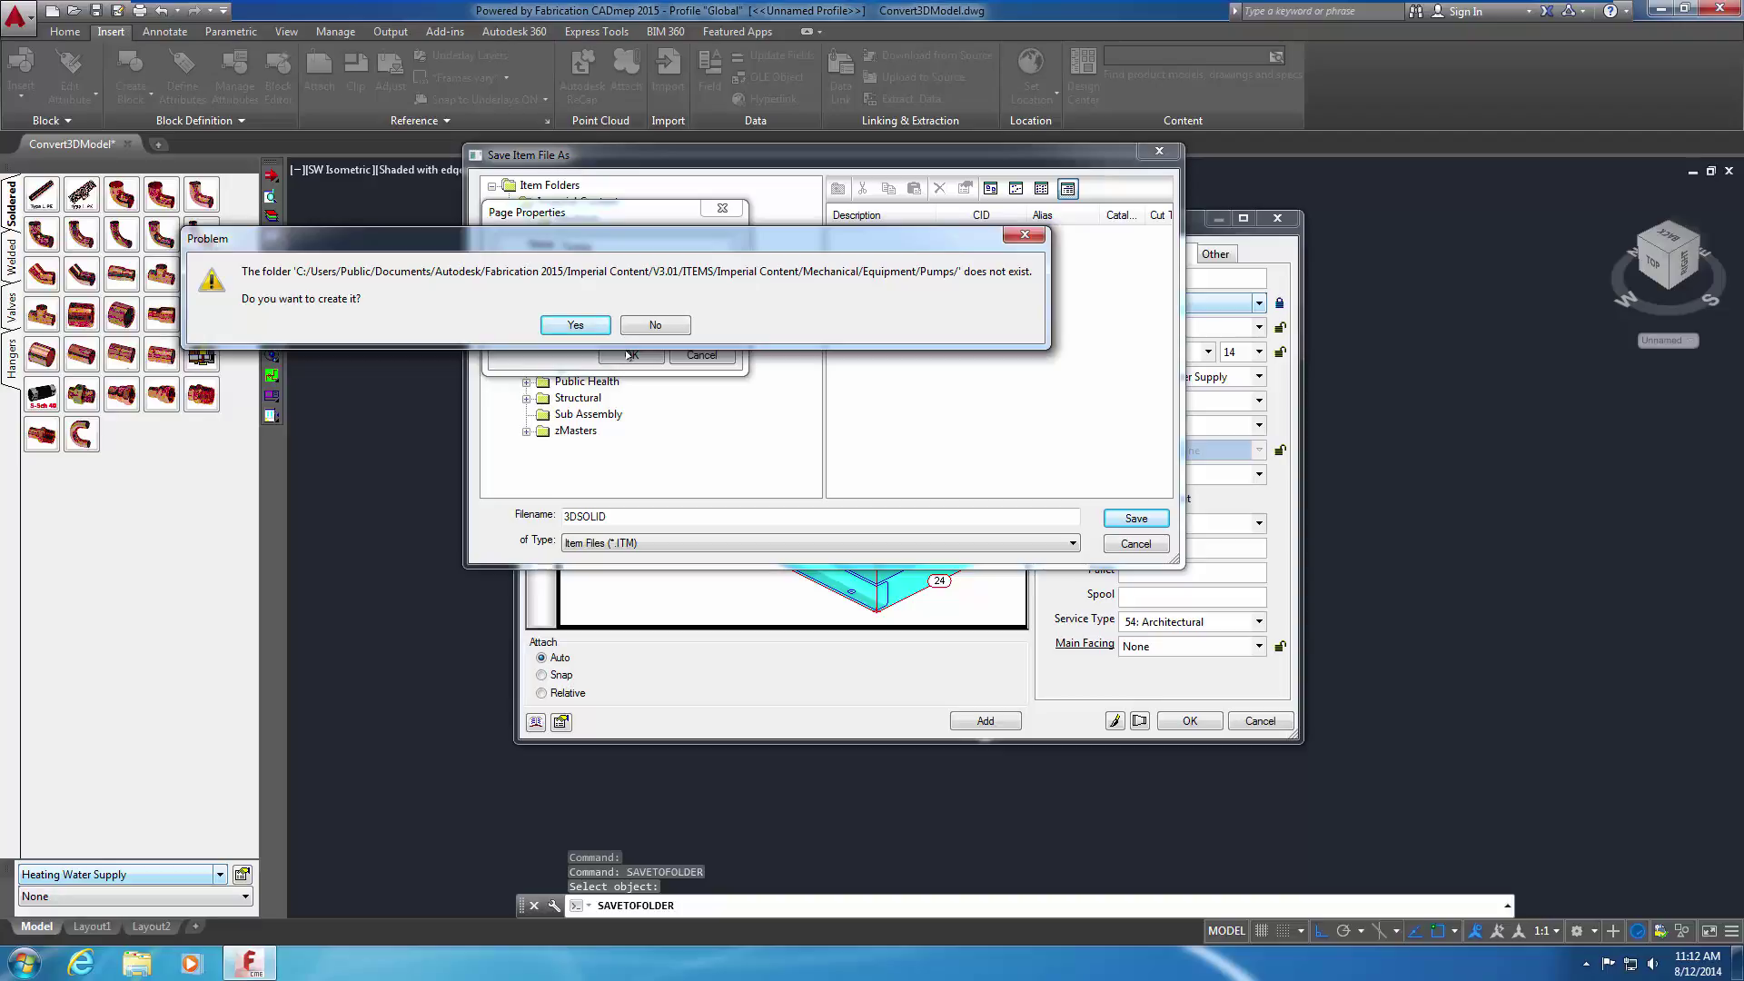
click(575, 325)
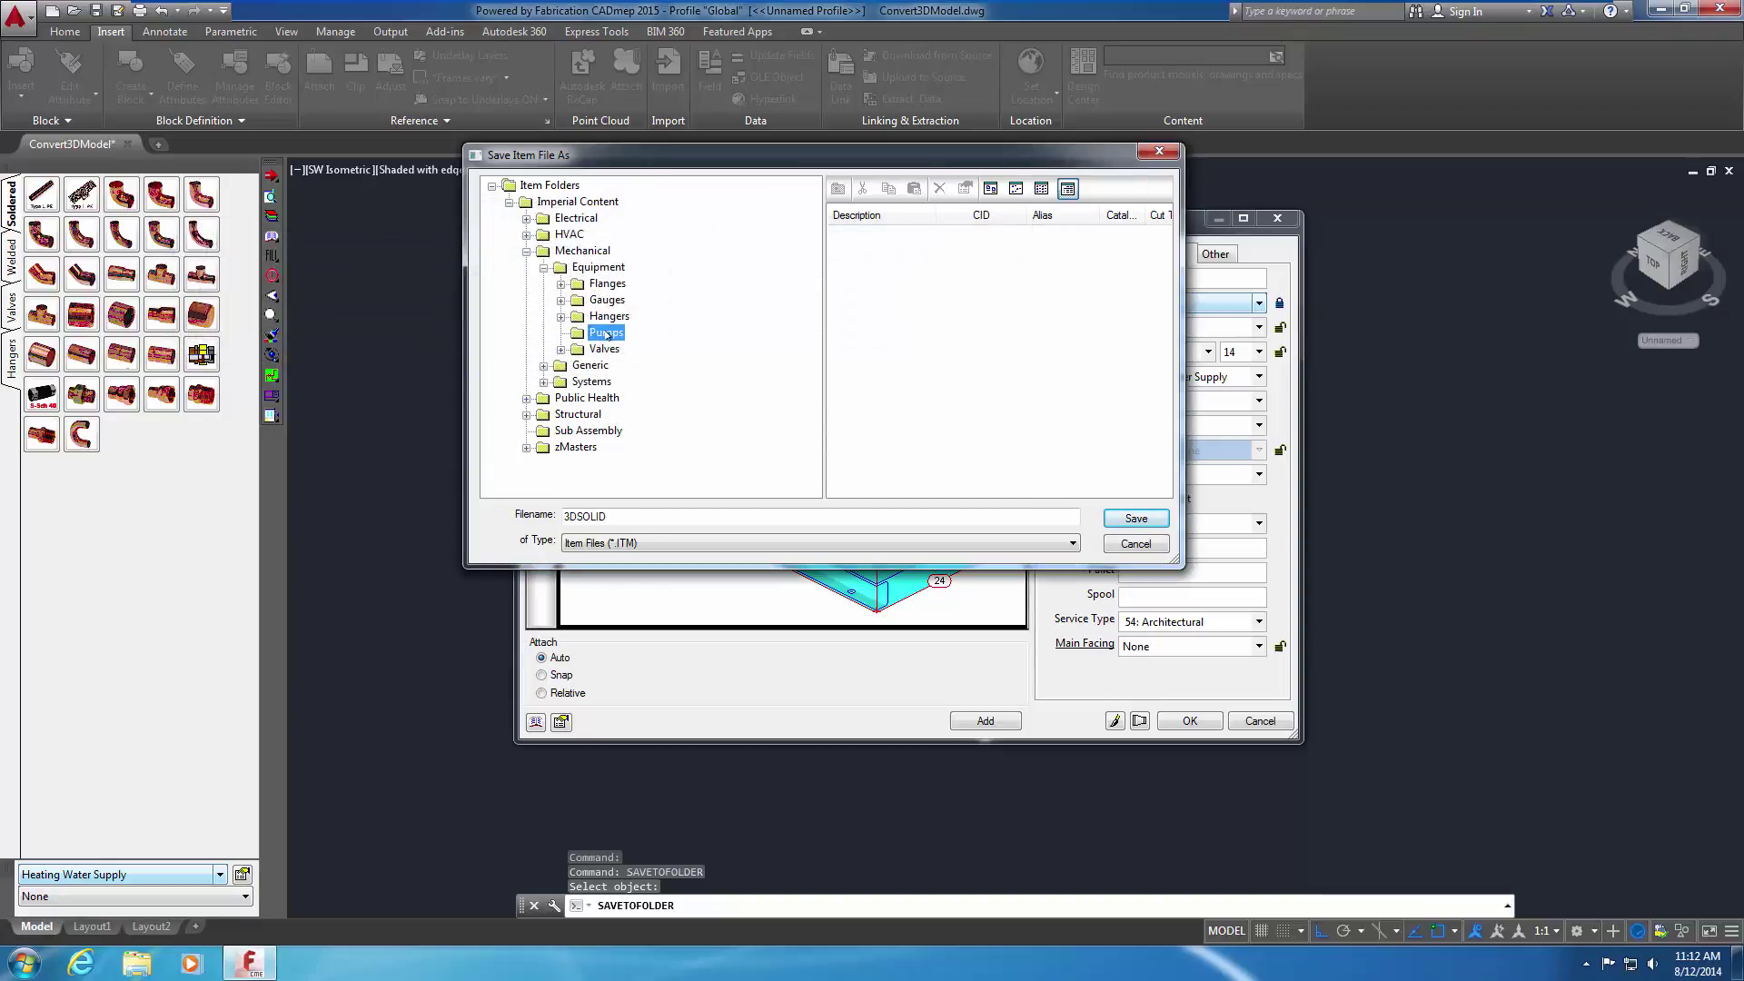
drag(607, 516, 550, 512)
text(3D)
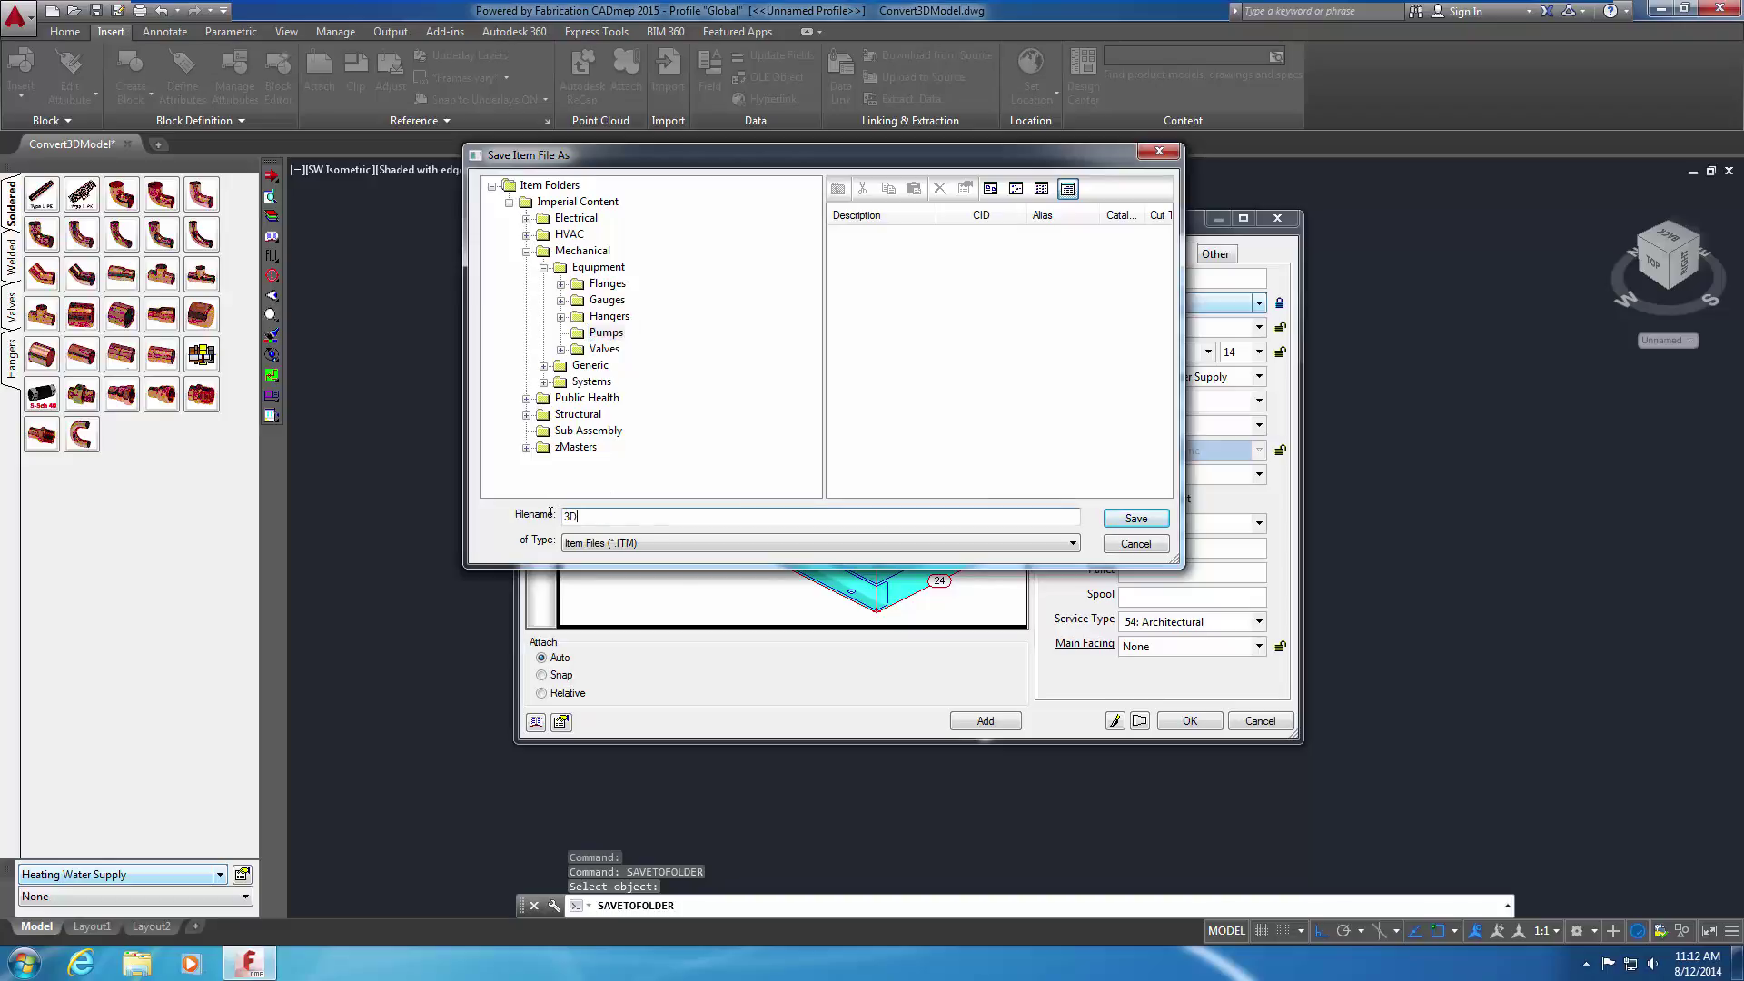
text(ConvertPump)
Save the item into the Pumps folder, then ERASE all objects from the drawing
click(1134, 519)
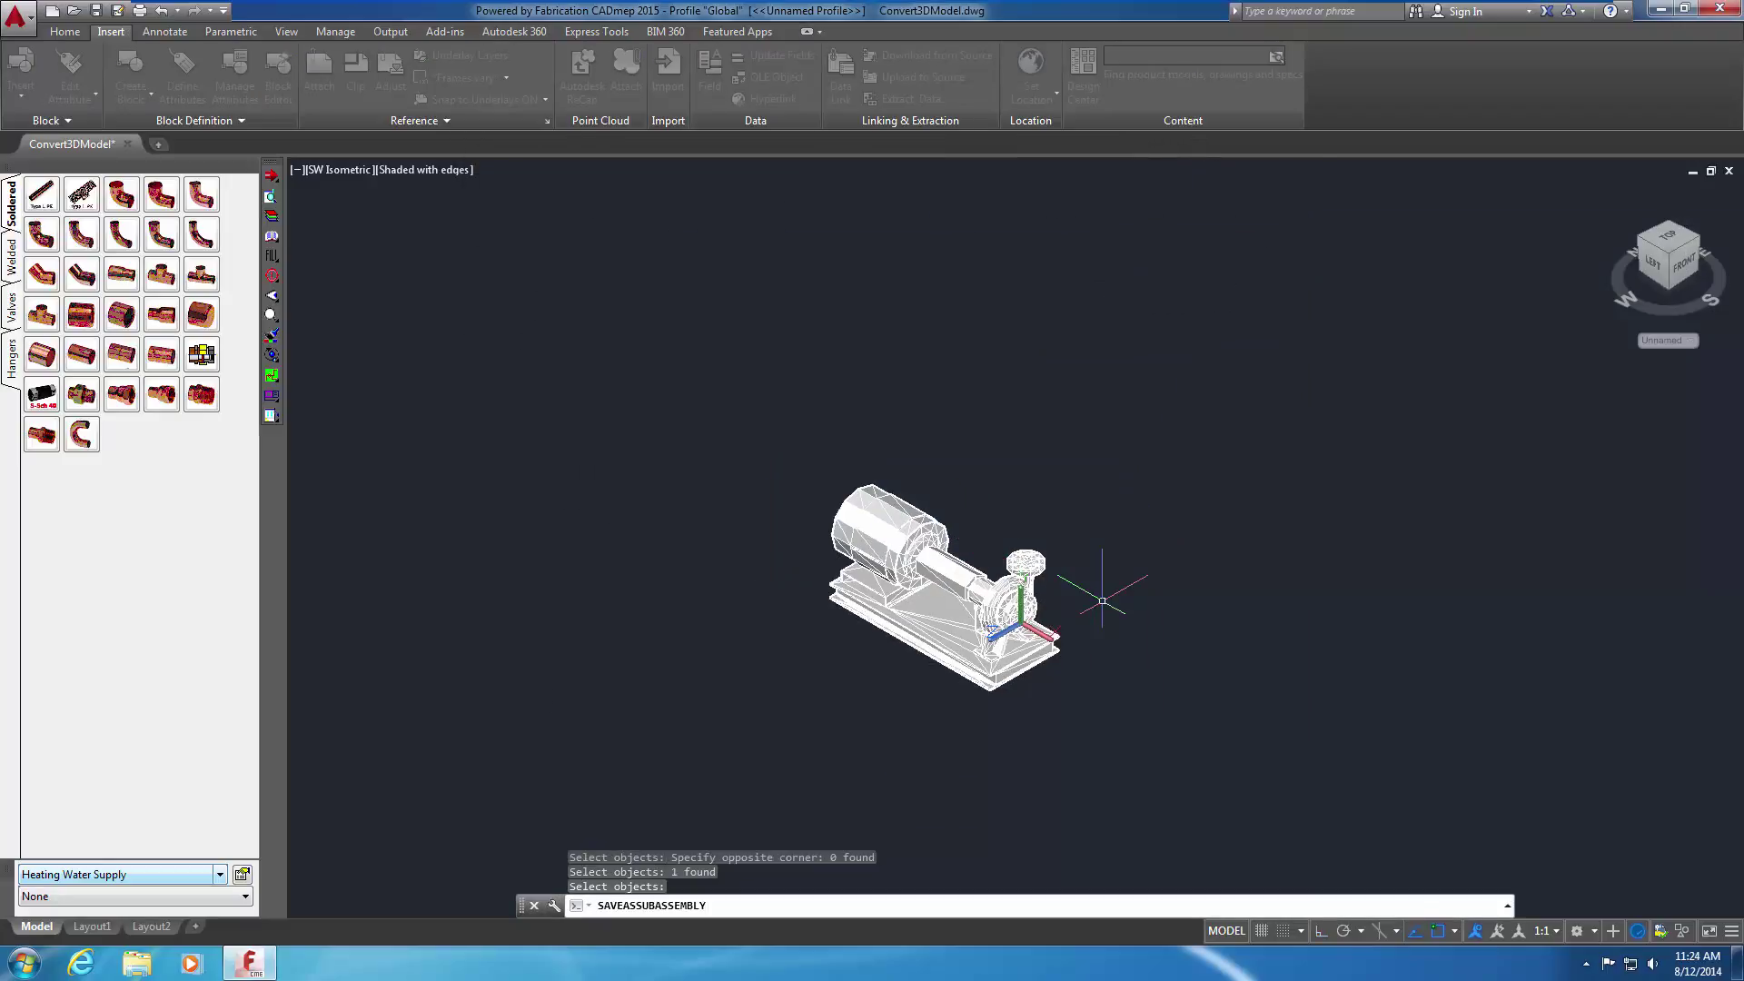
text(erase)
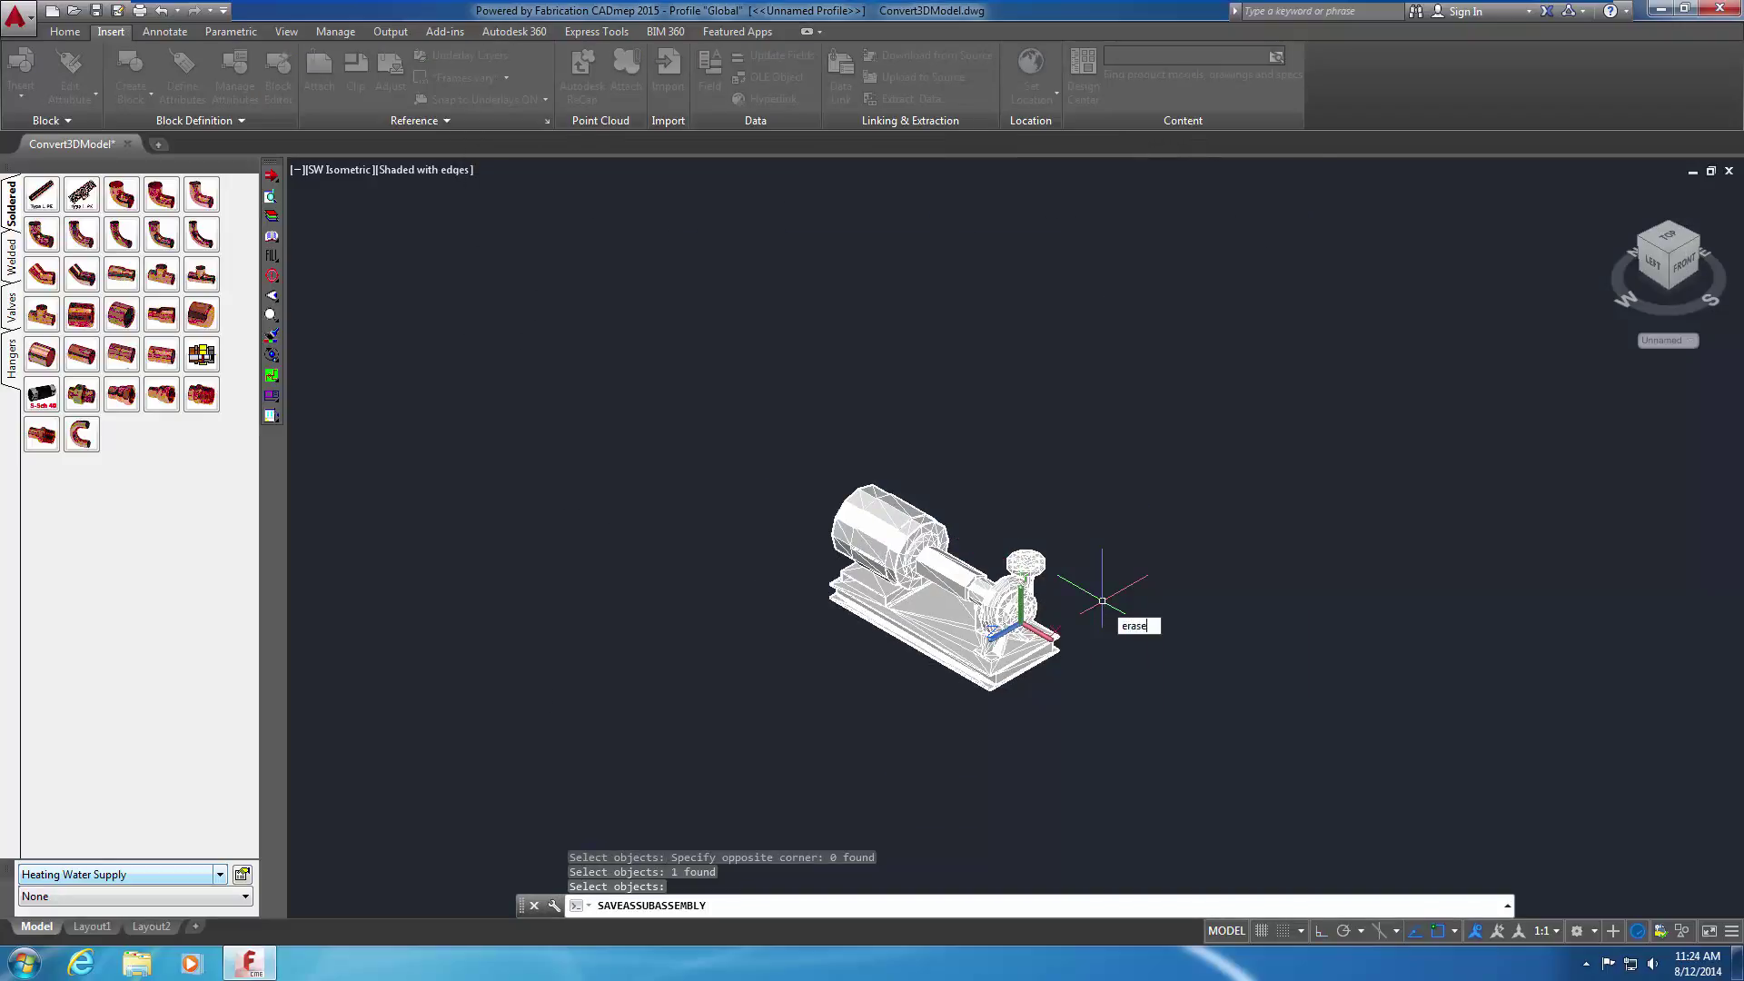
key(Return)
text(all)
key(Return)
key(Return)
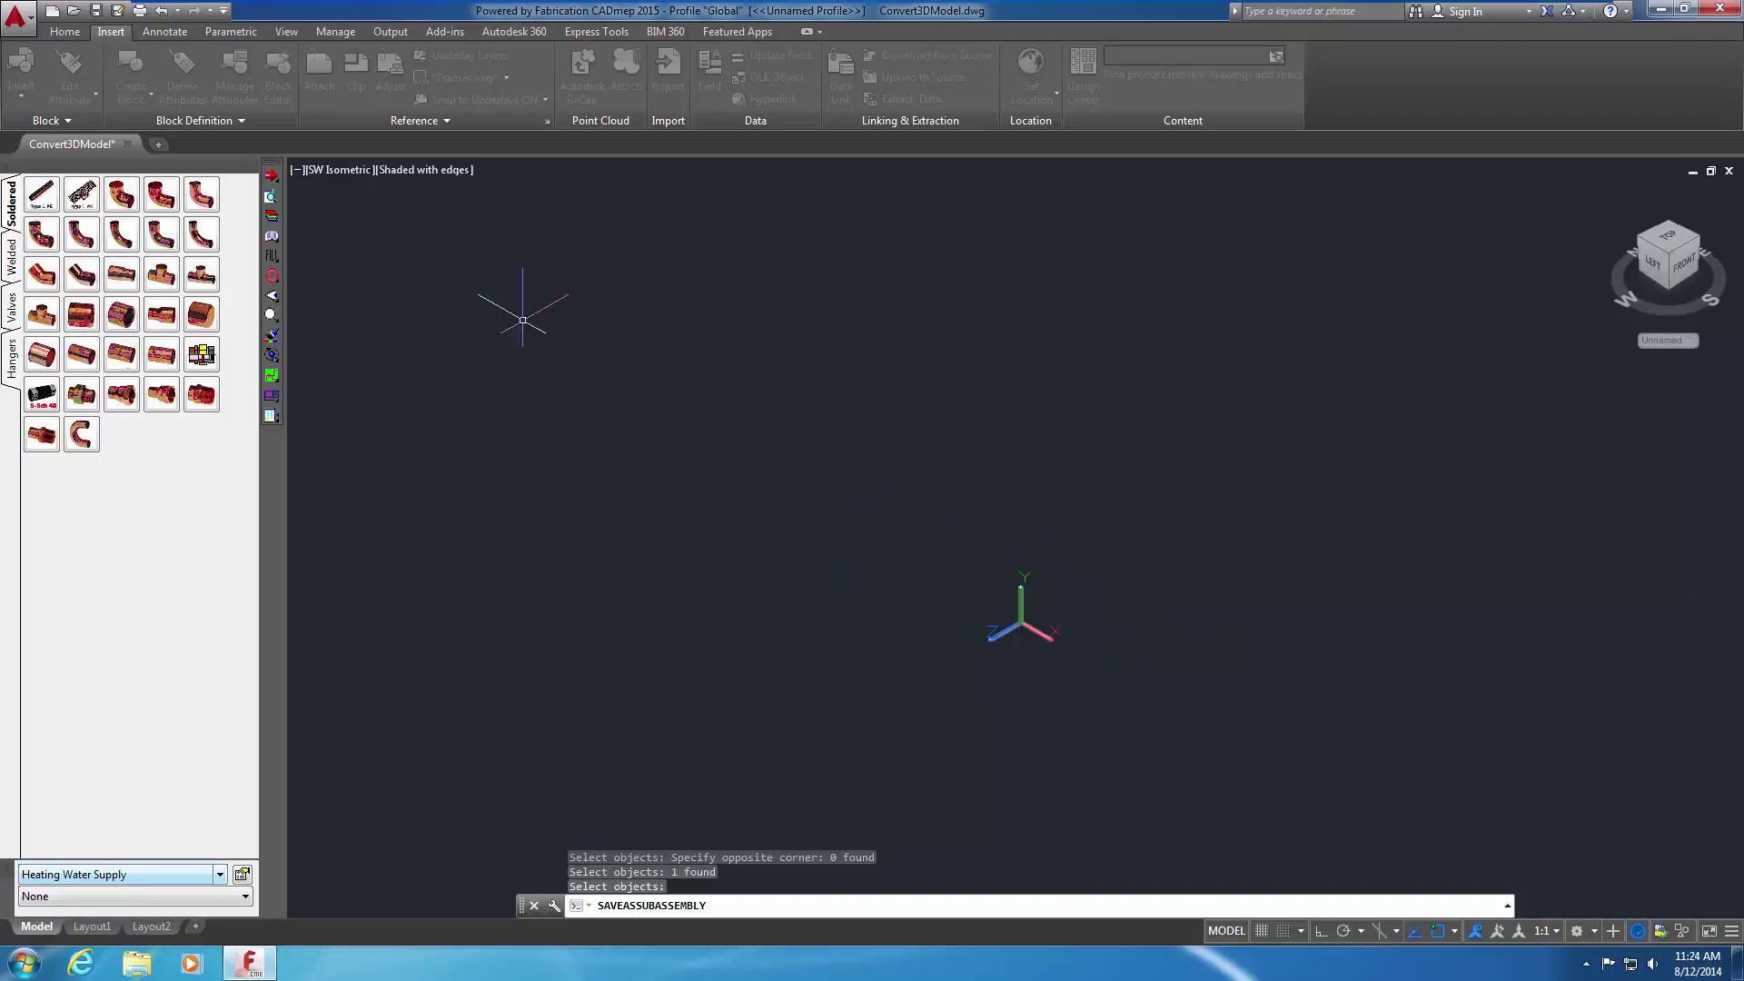
Set the viewport to Top view with 2D Wireframe and open the item content browser
click(354, 172)
click(389, 214)
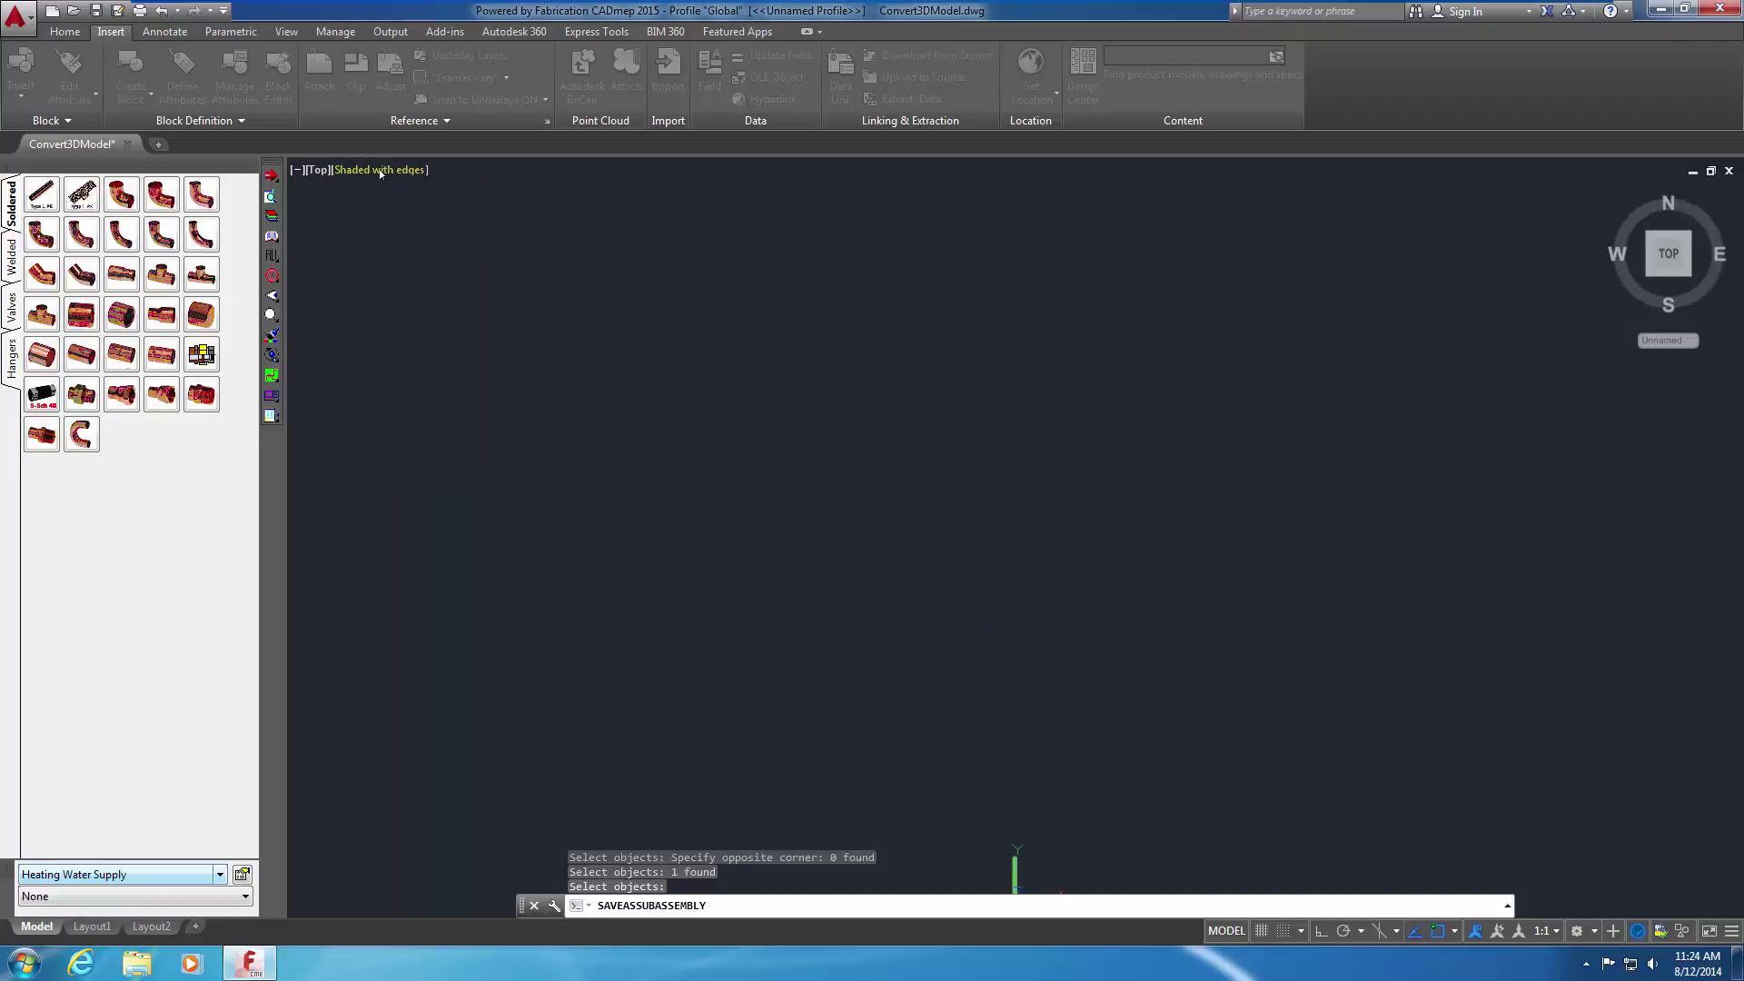
click(382, 171)
click(411, 218)
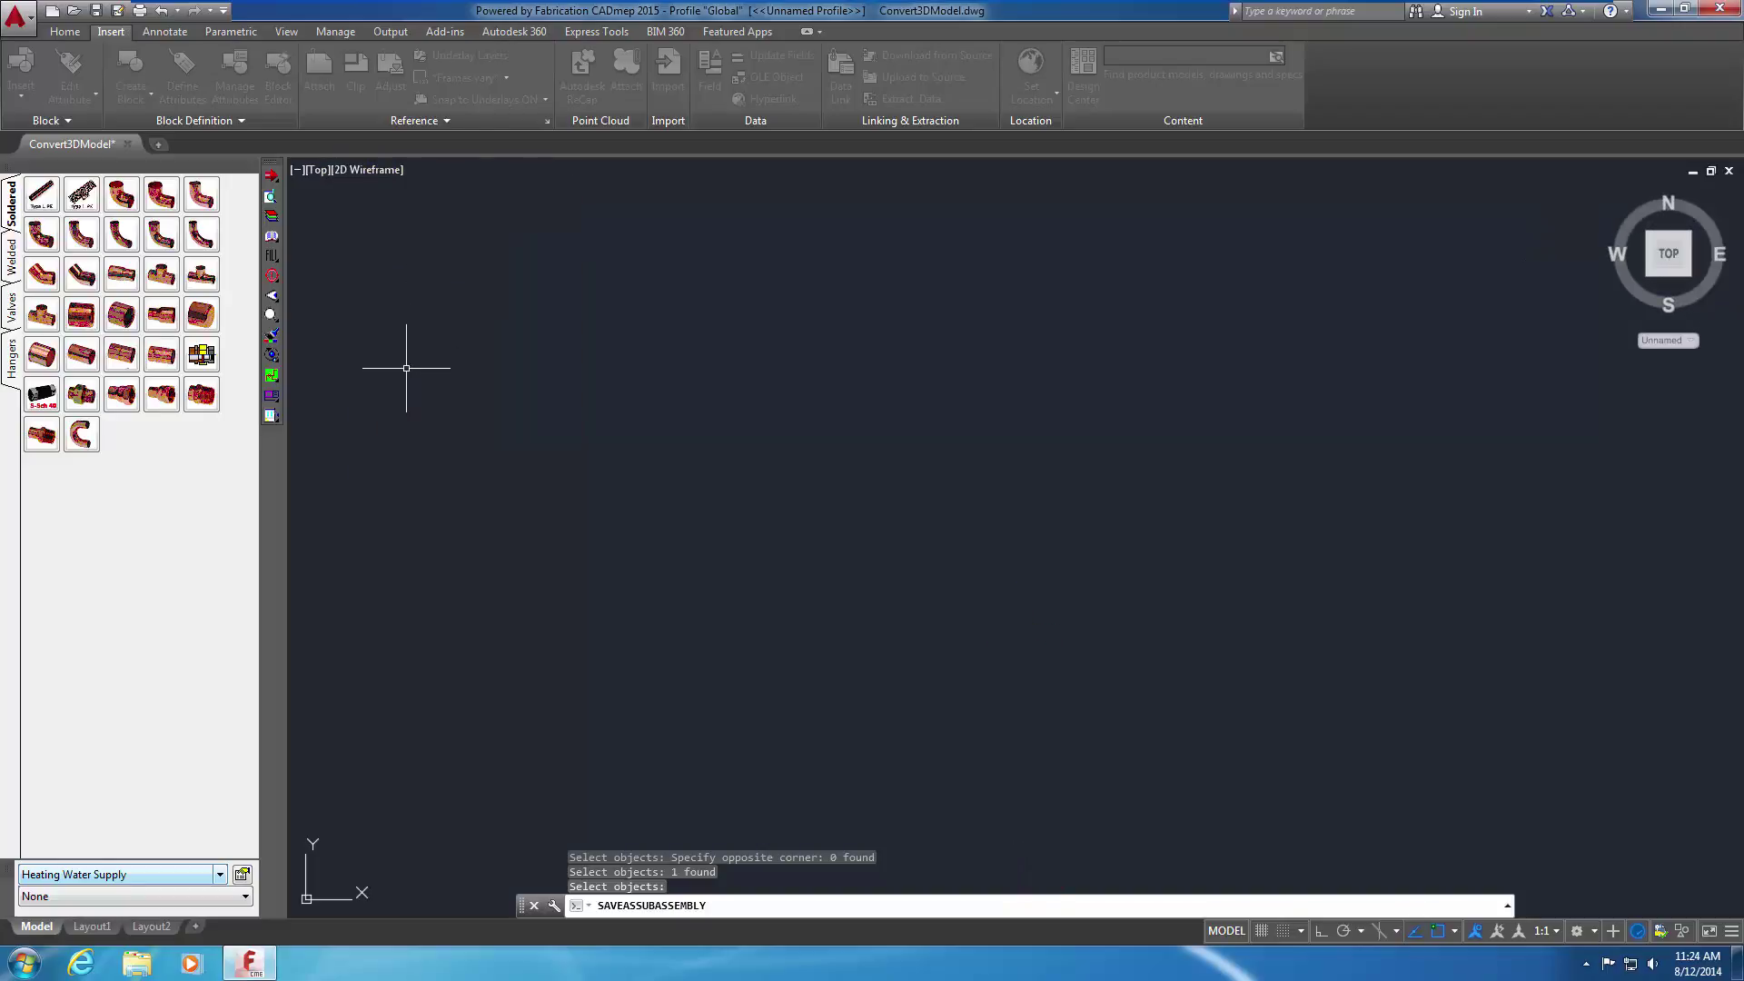
click(272, 416)
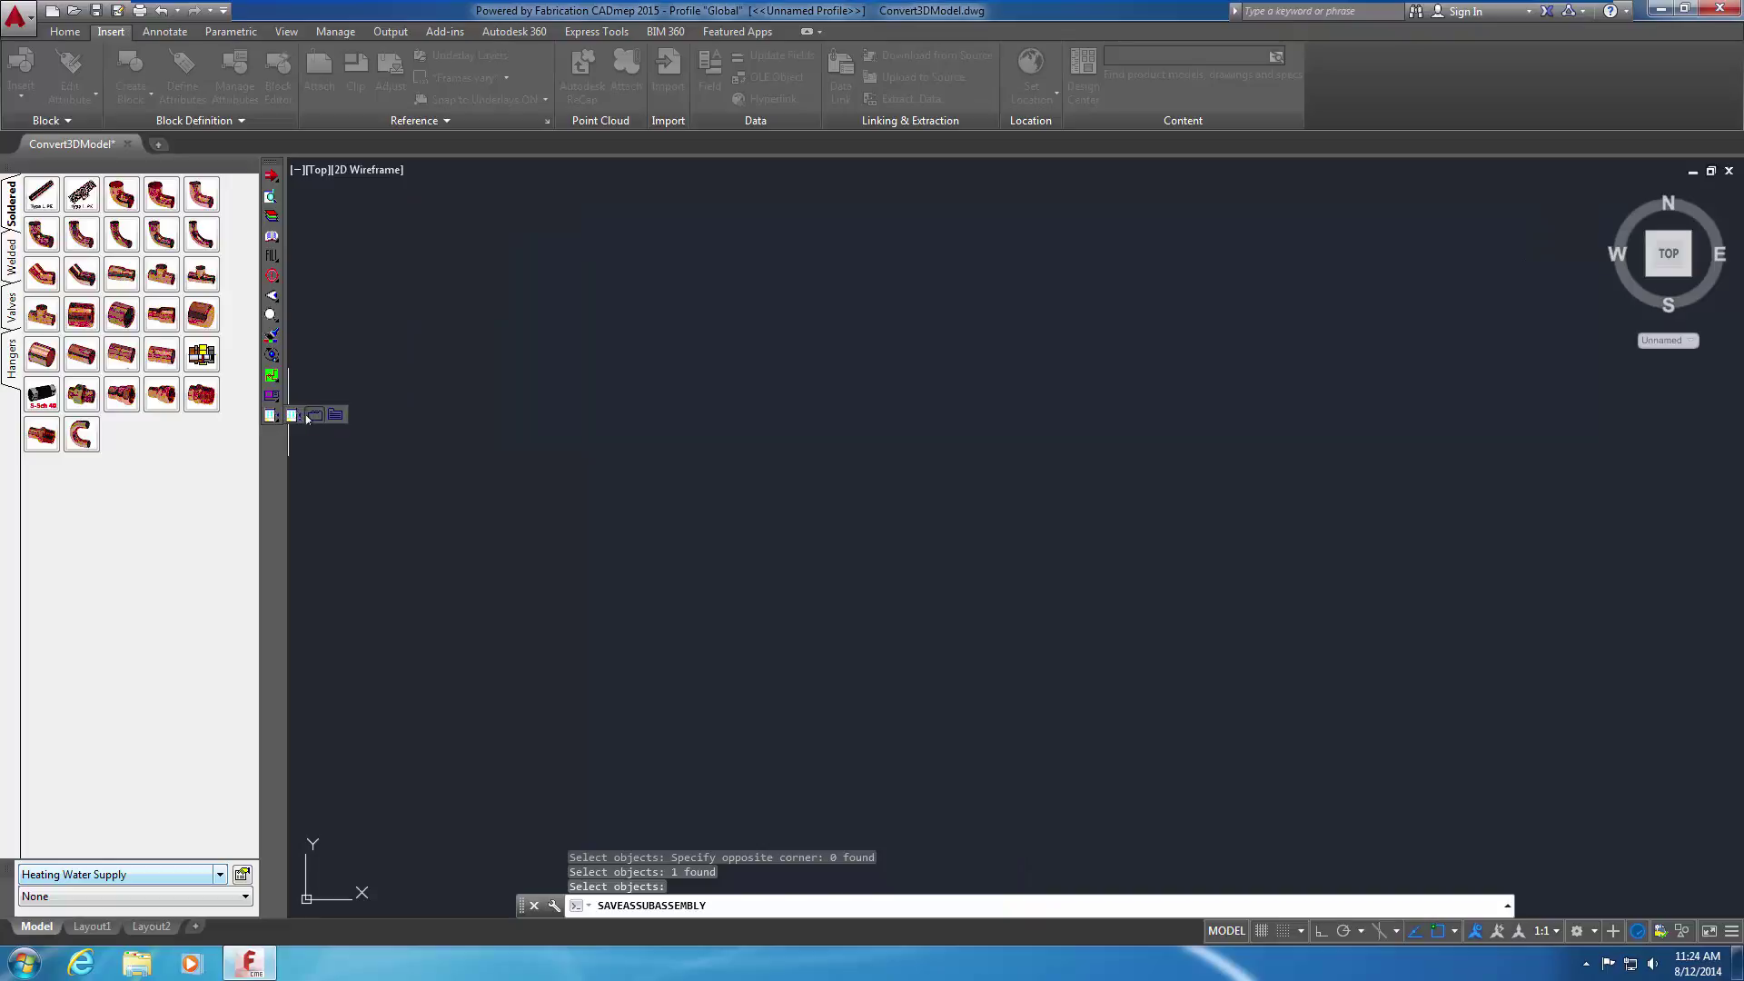
click(312, 416)
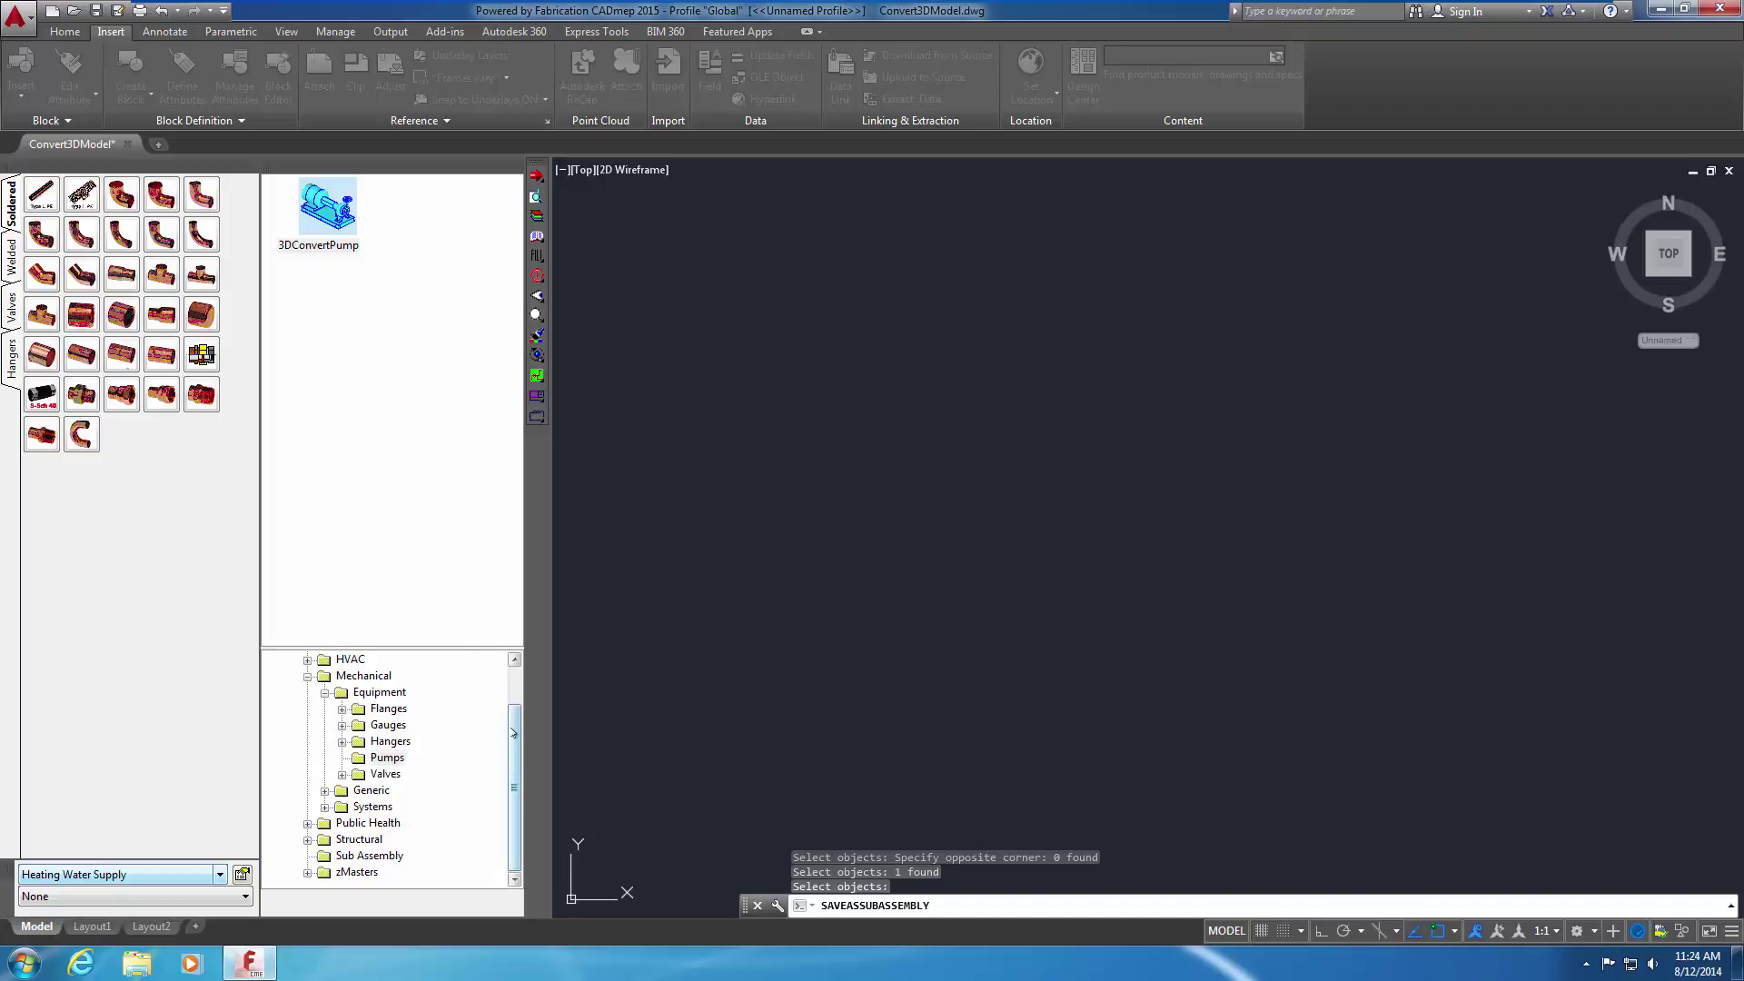
Select the Pumps folder in the browser and choose Edit on the 3DConvertPump item
drag(514, 736, 515, 706)
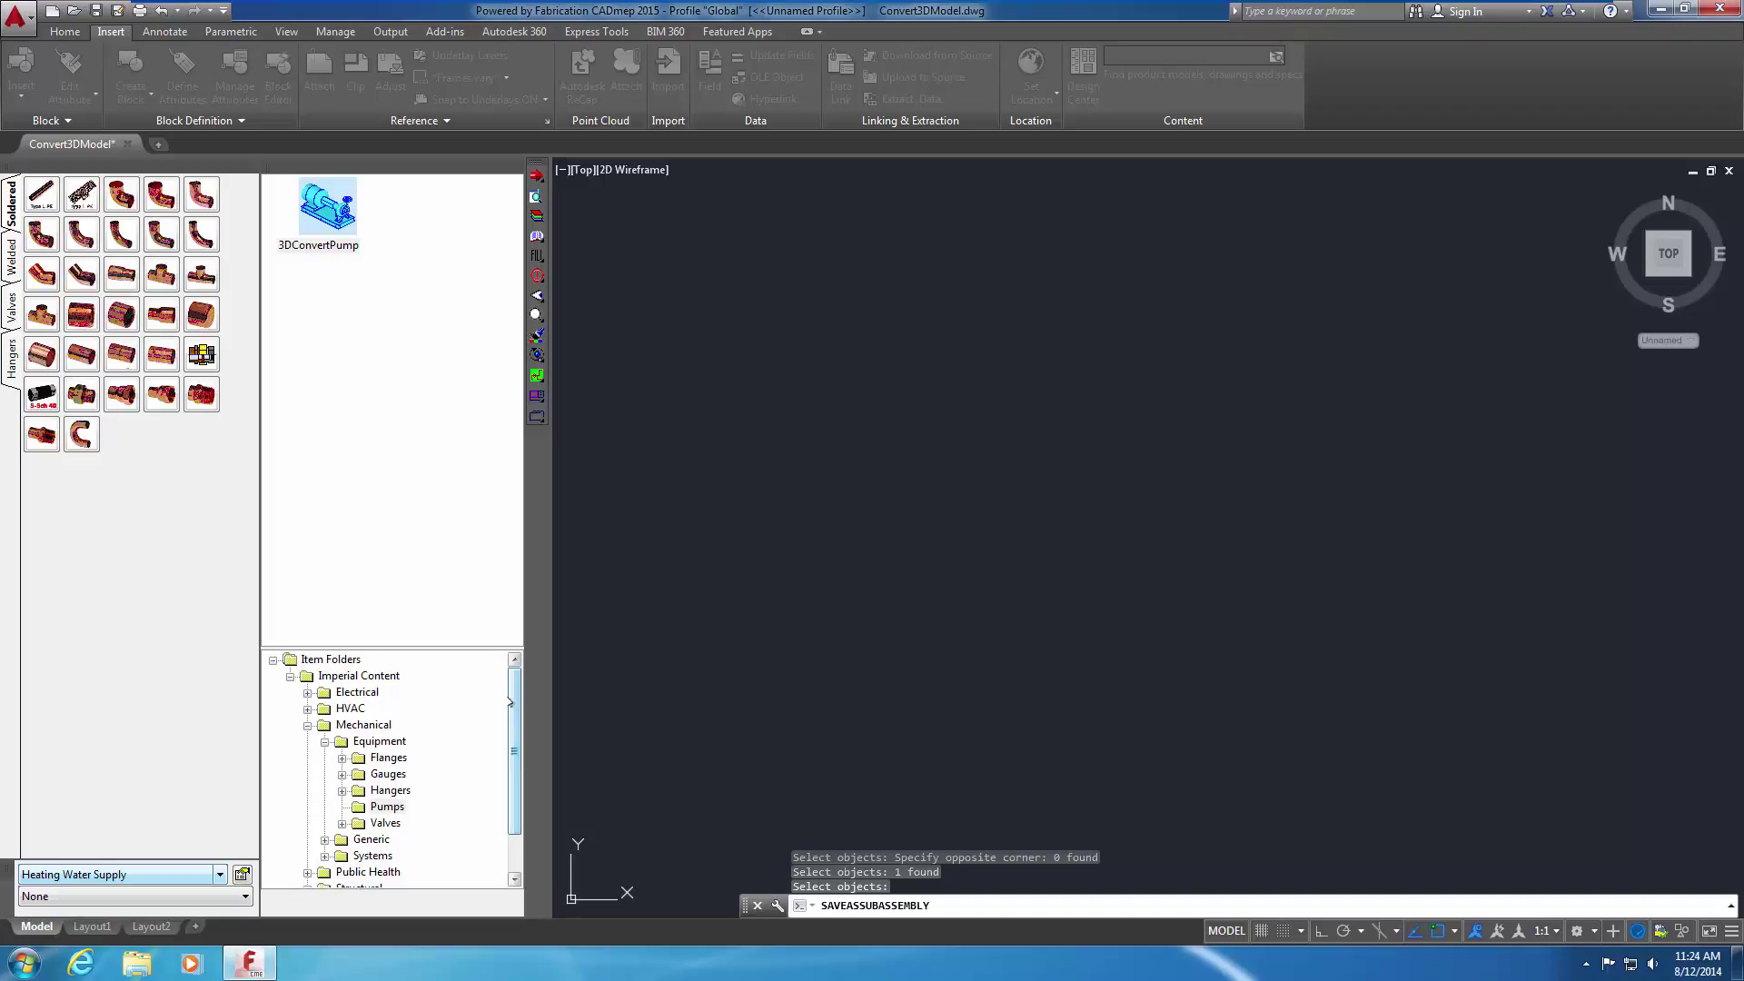
click(395, 809)
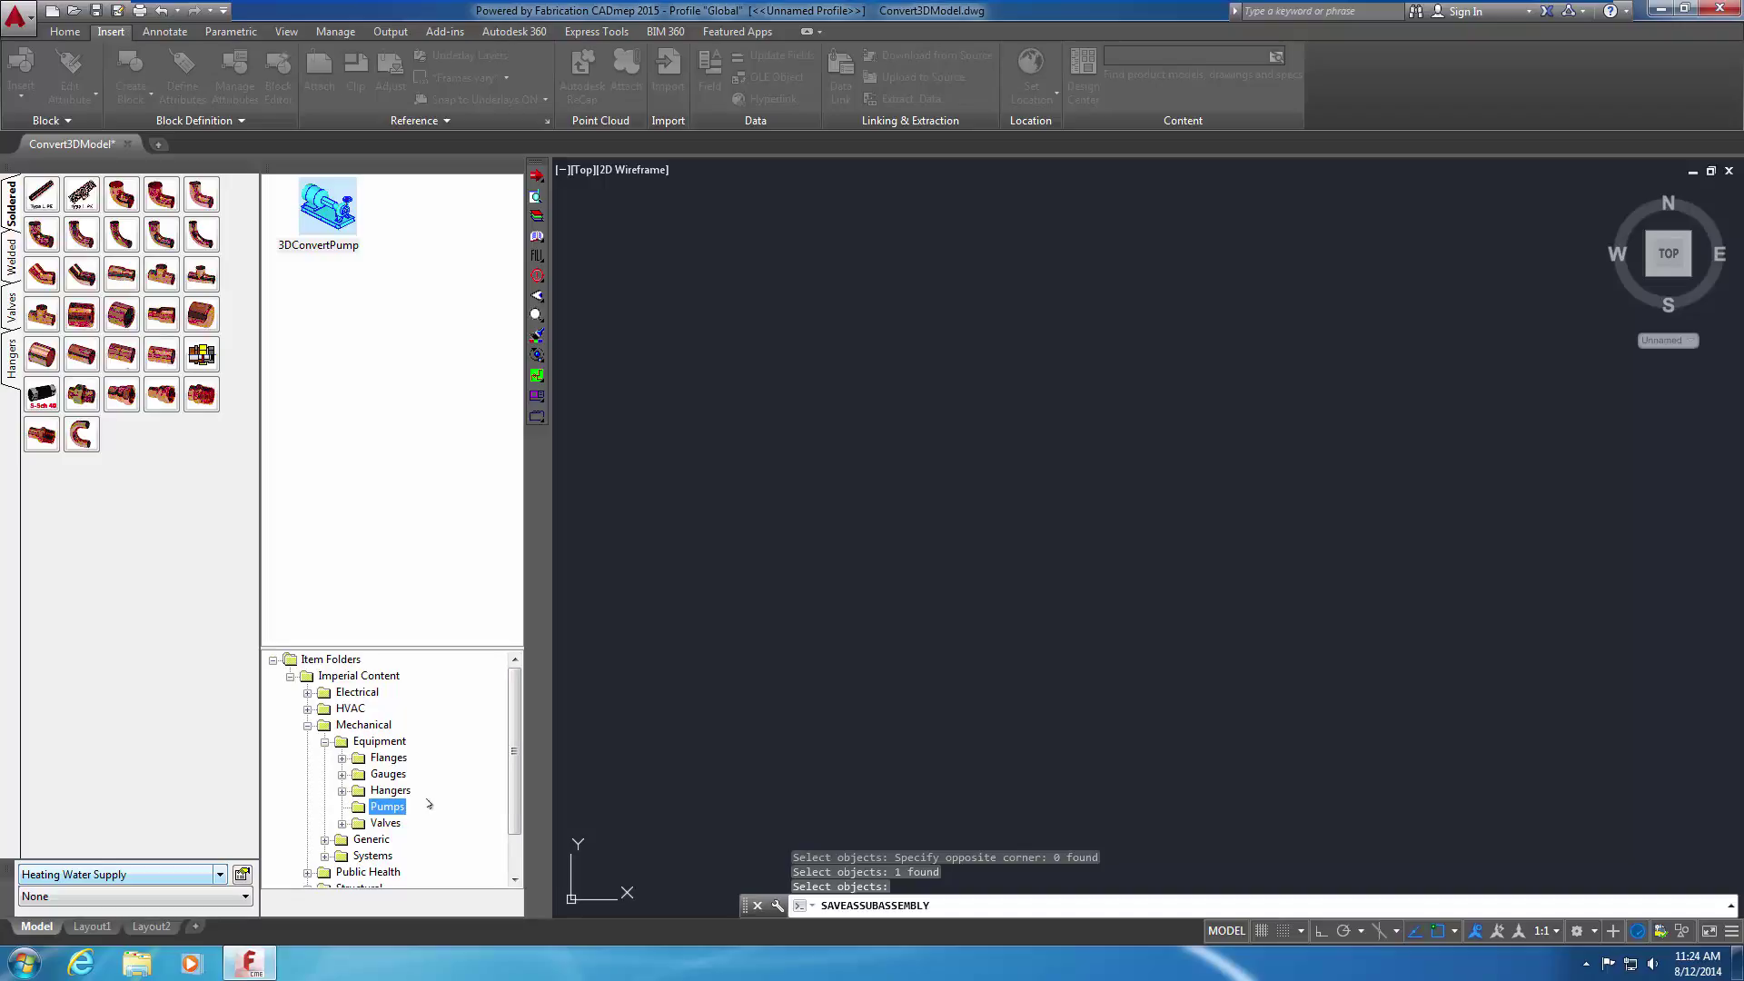
right_click(329, 209)
click(373, 241)
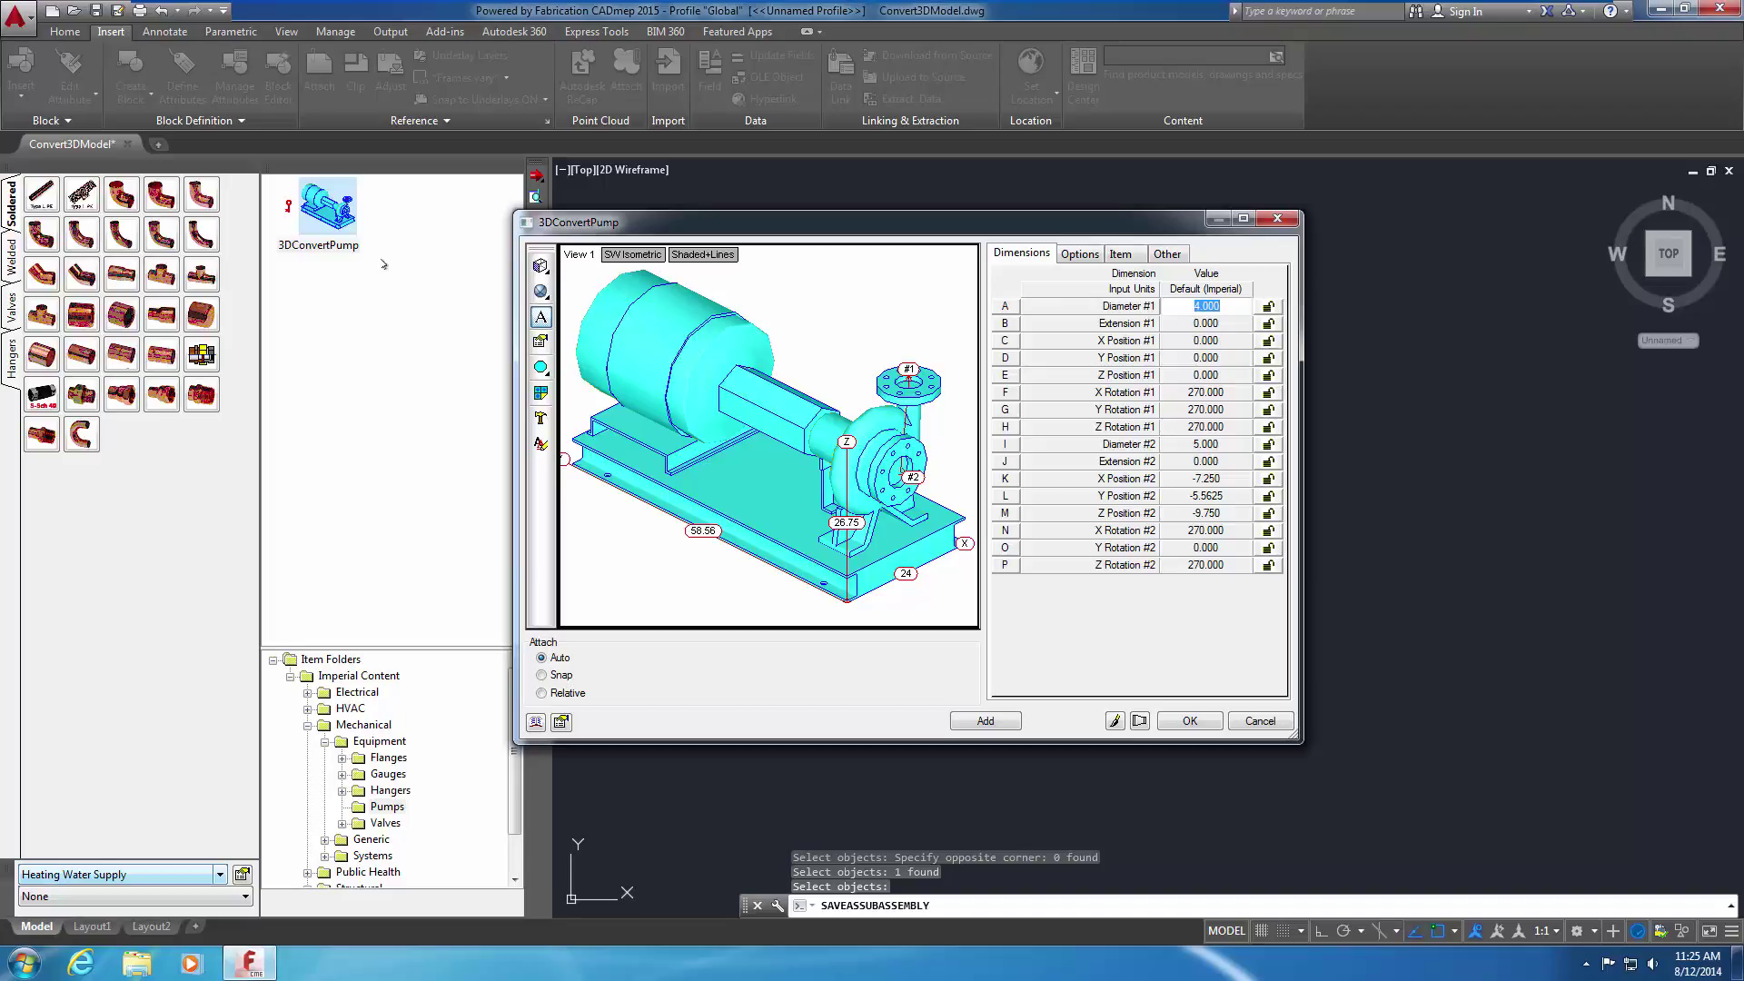
Lock all pump dimensions A through P and set the Inlet option to 2
click(1269, 307)
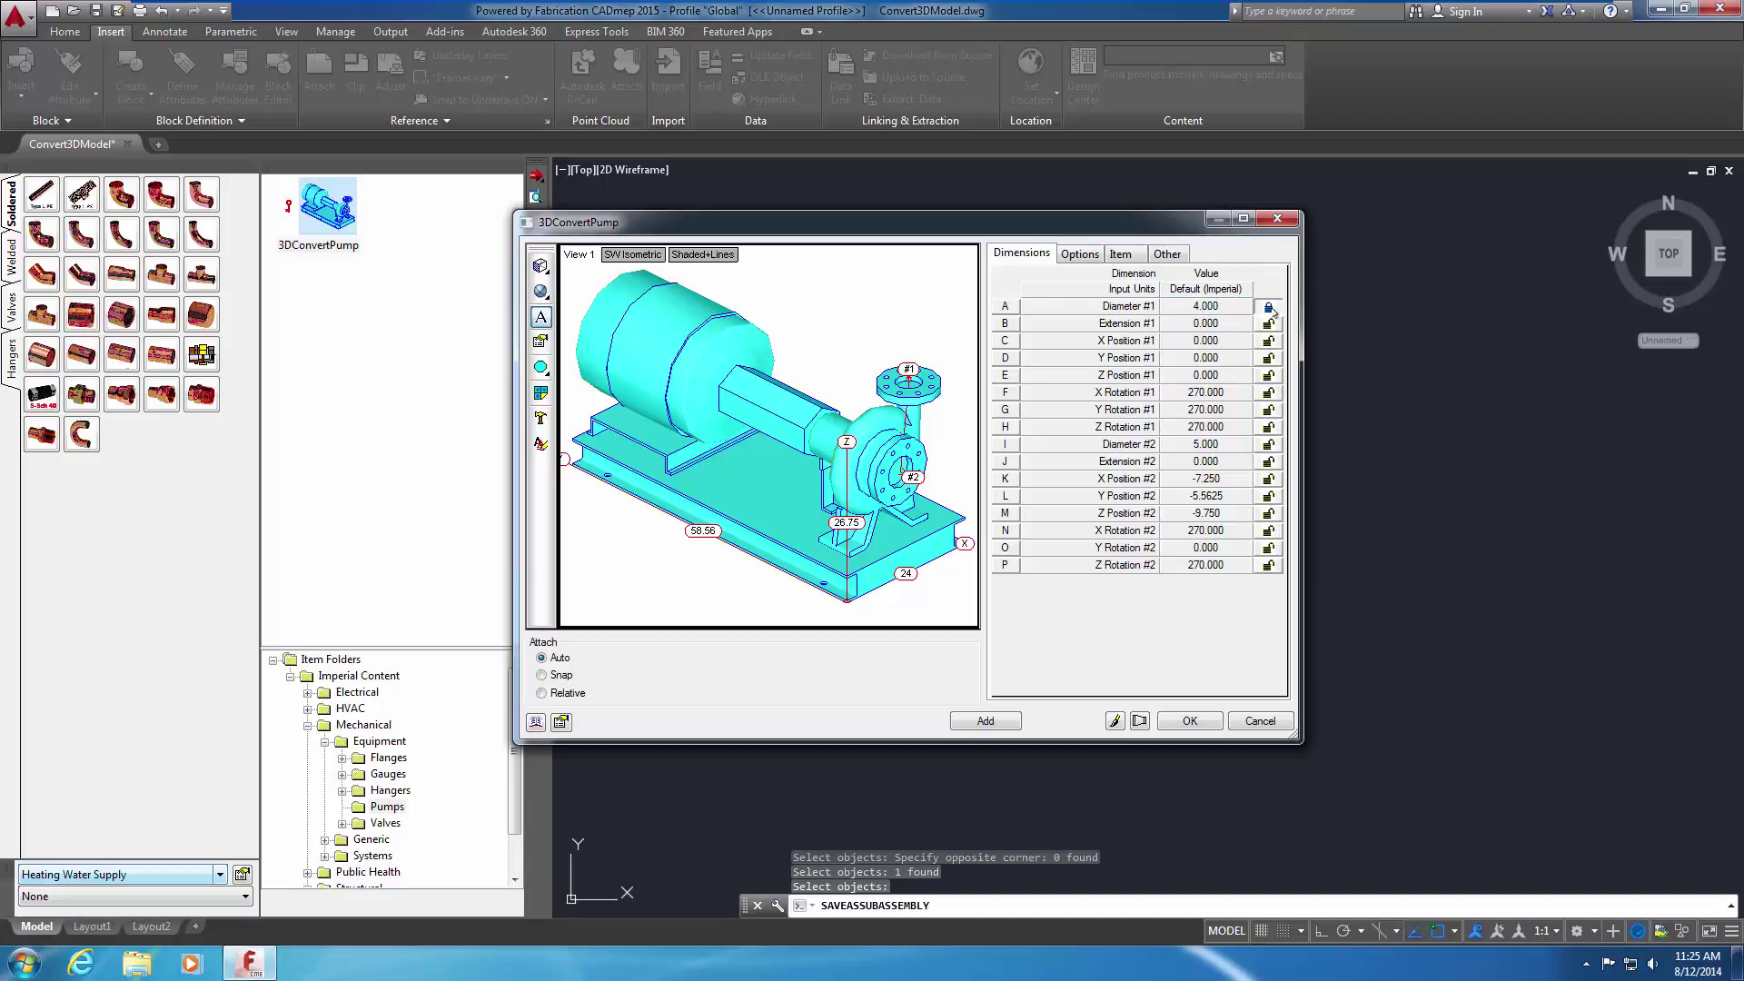
drag(1269, 312, 1267, 595)
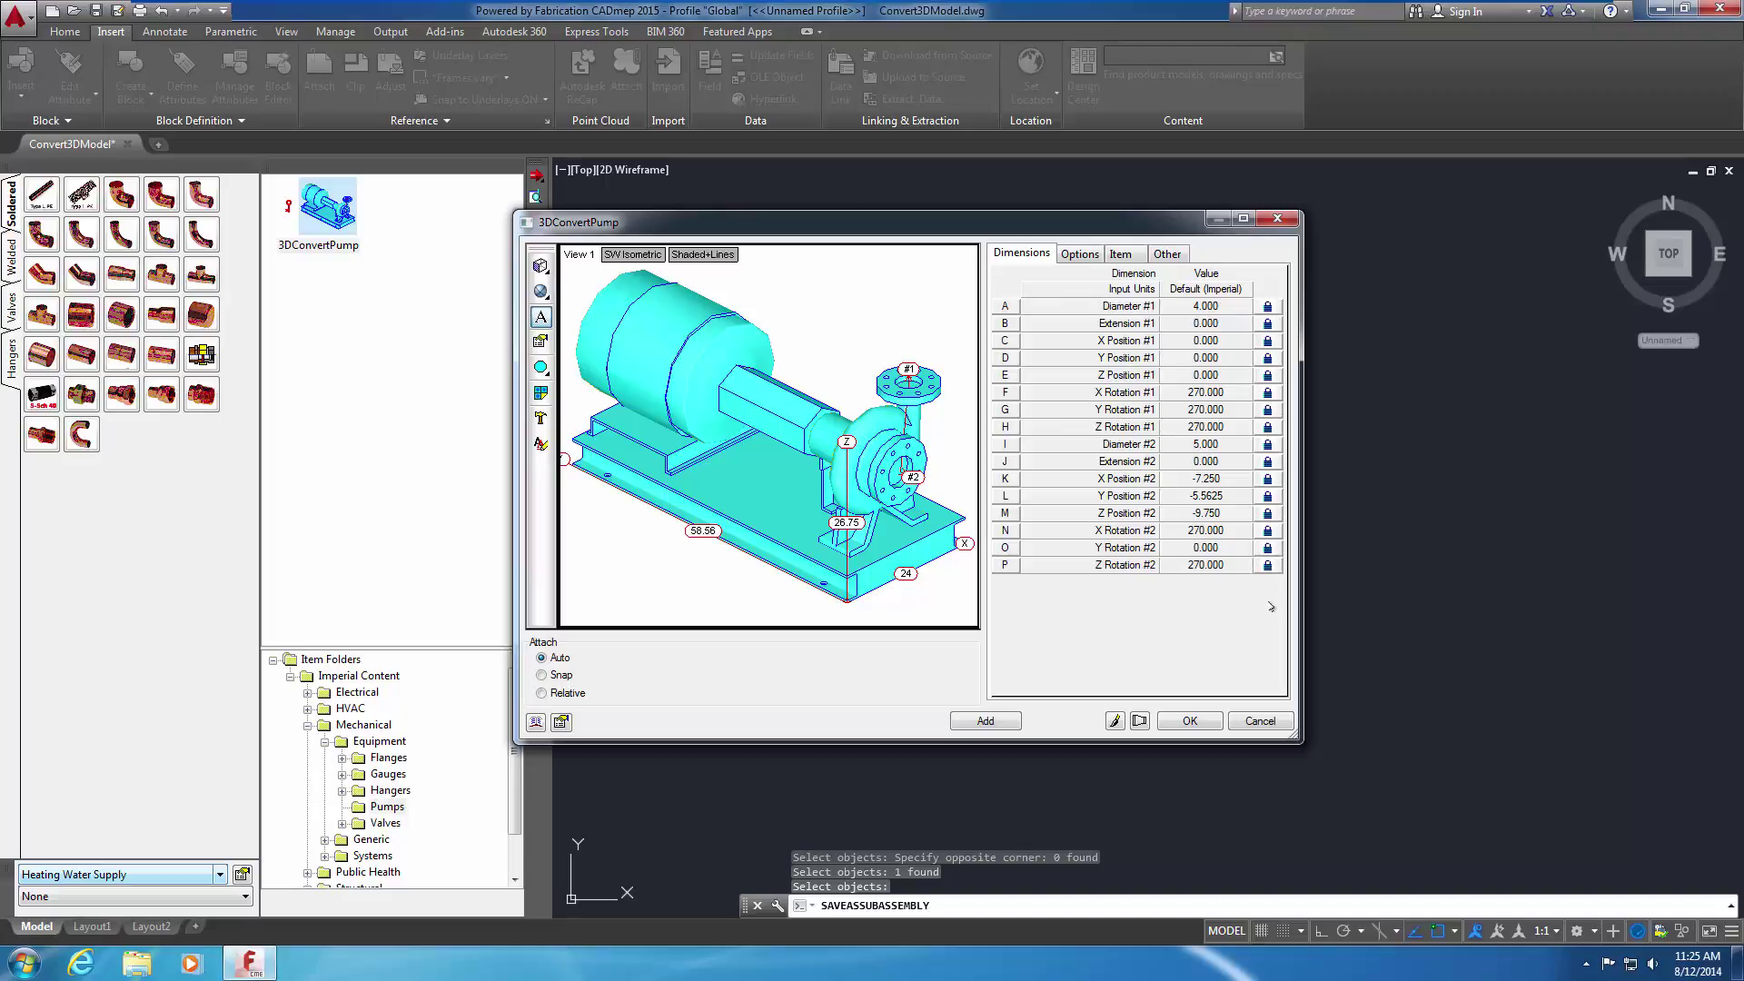
click(1081, 254)
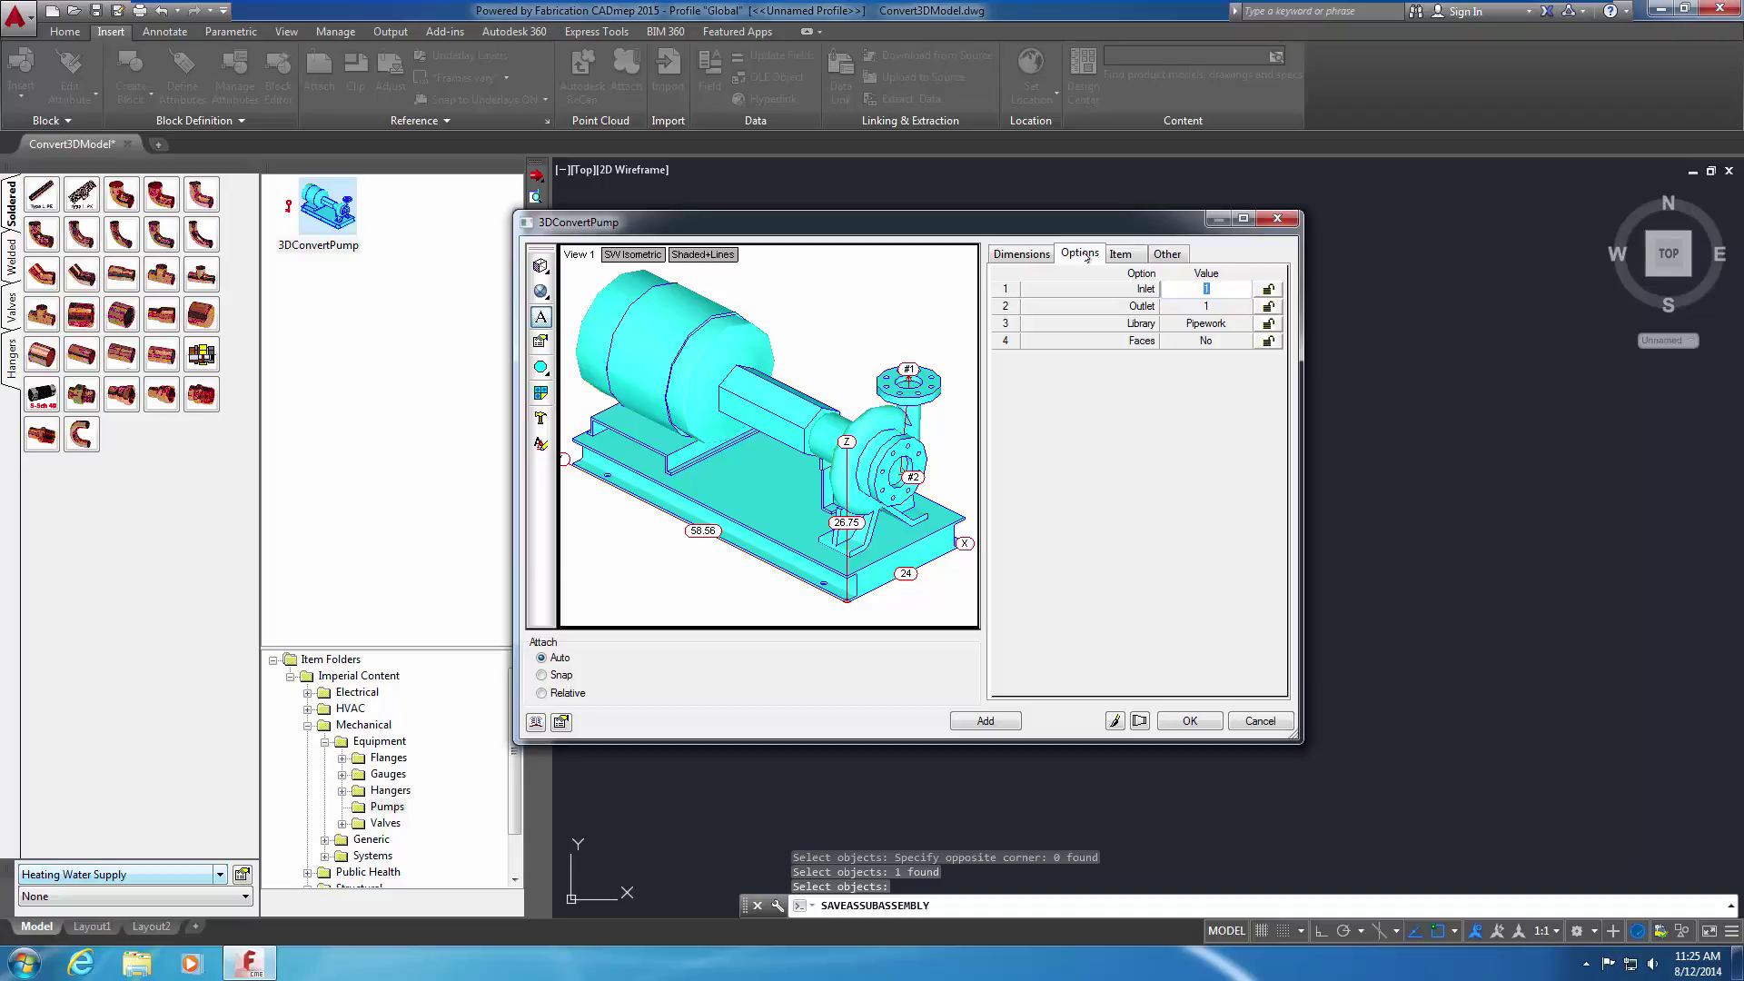
text(2)
Edit the Library option and lock the Inlet, Outlet, Library and Faces options
click(1237, 329)
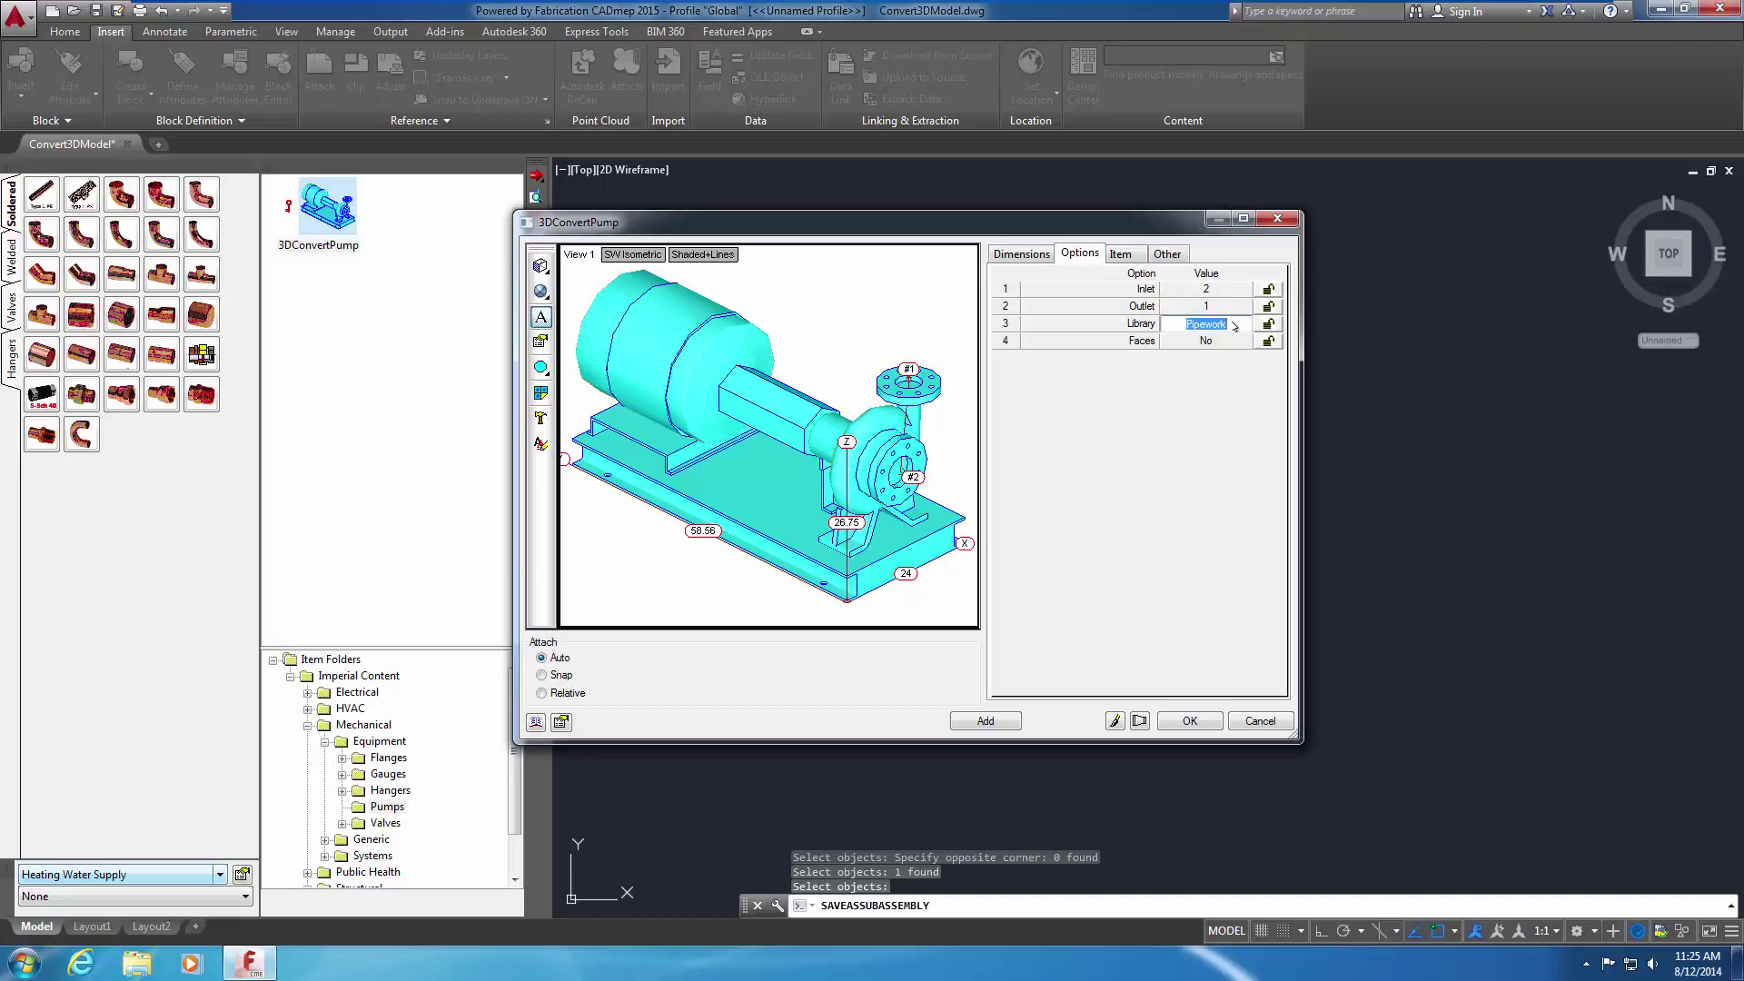
scroll(1231, 323, down, 1)
scroll(1231, 323, up, 1)
click(1269, 289)
click(1268, 306)
click(1268, 323)
click(1268, 341)
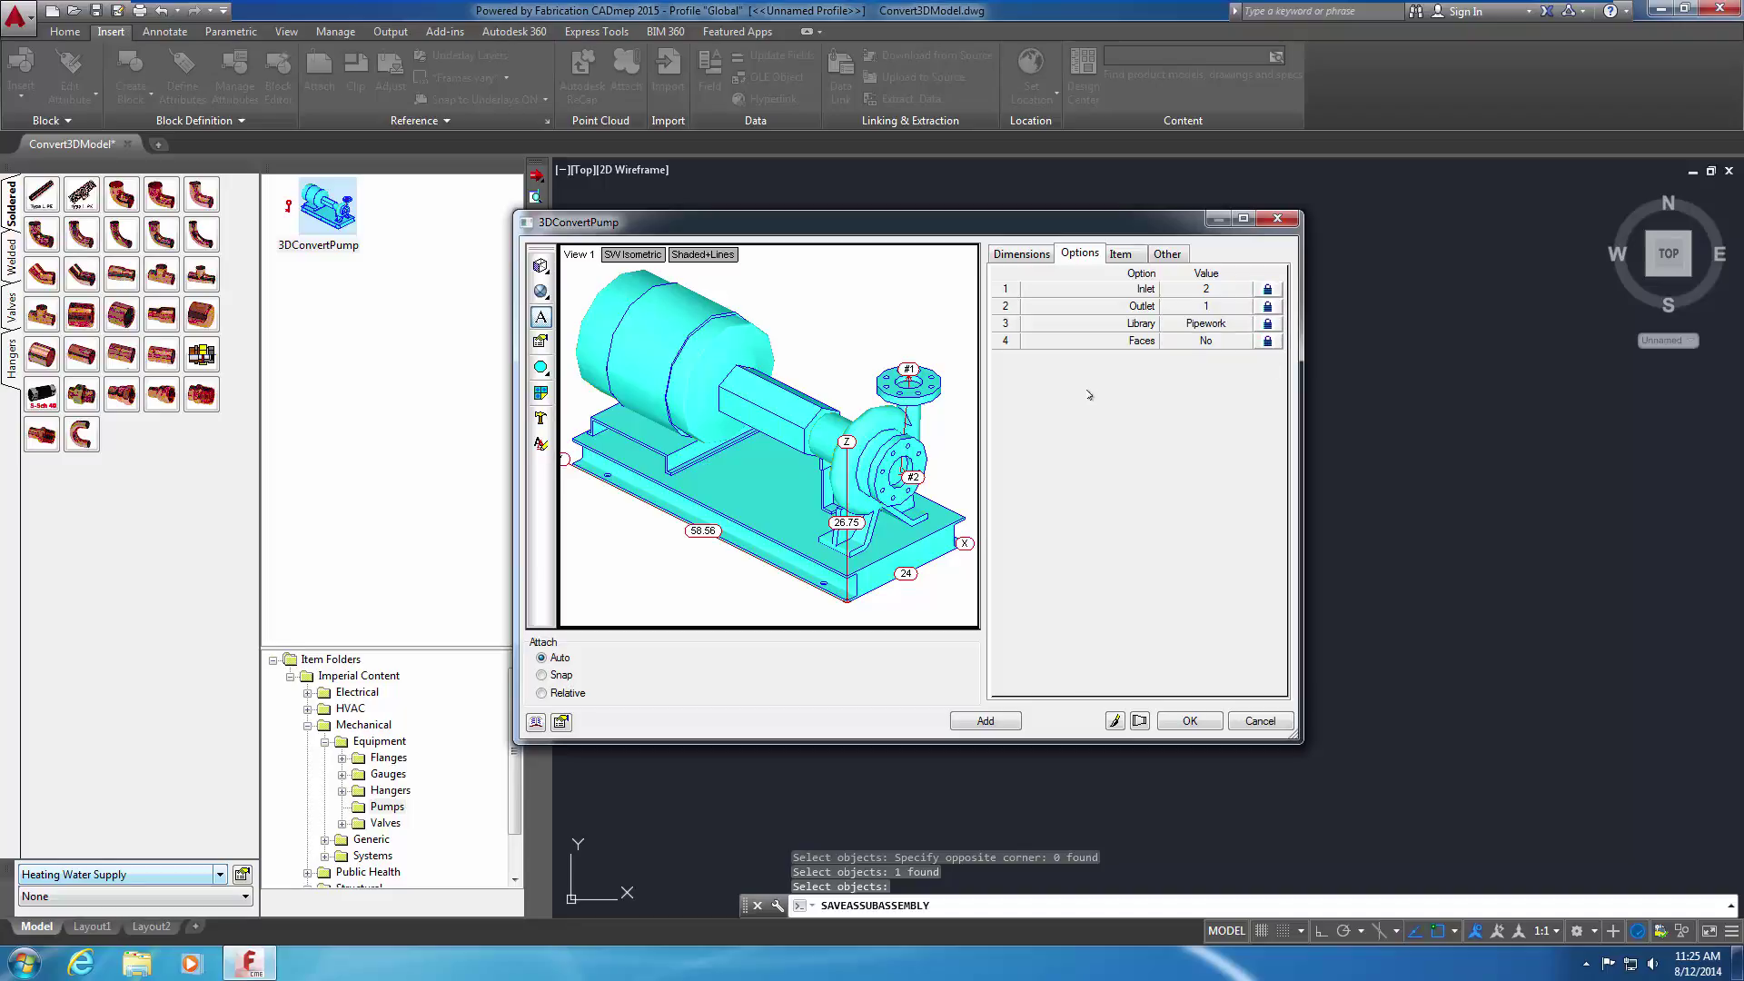
Turn on connection indicators and inspect connectors #1 (GRC_Swage-Male 40) and #2 (GRC_Swage-Male 50)
right_click(900, 315)
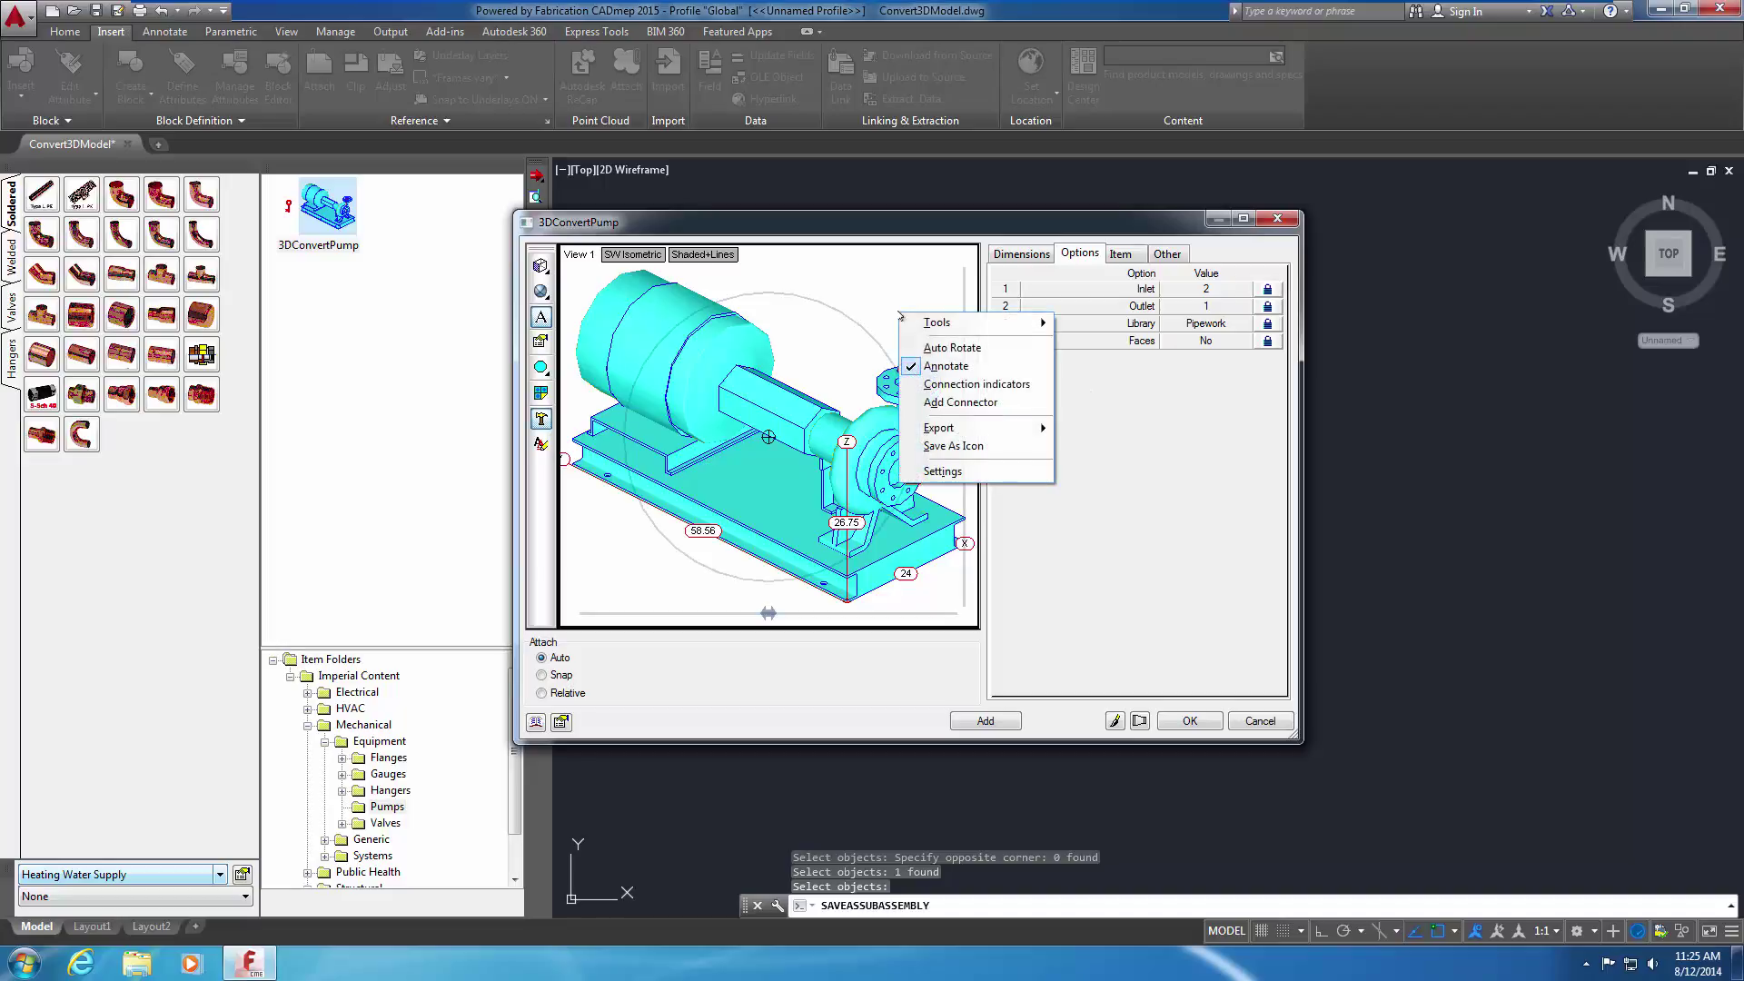
click(1009, 387)
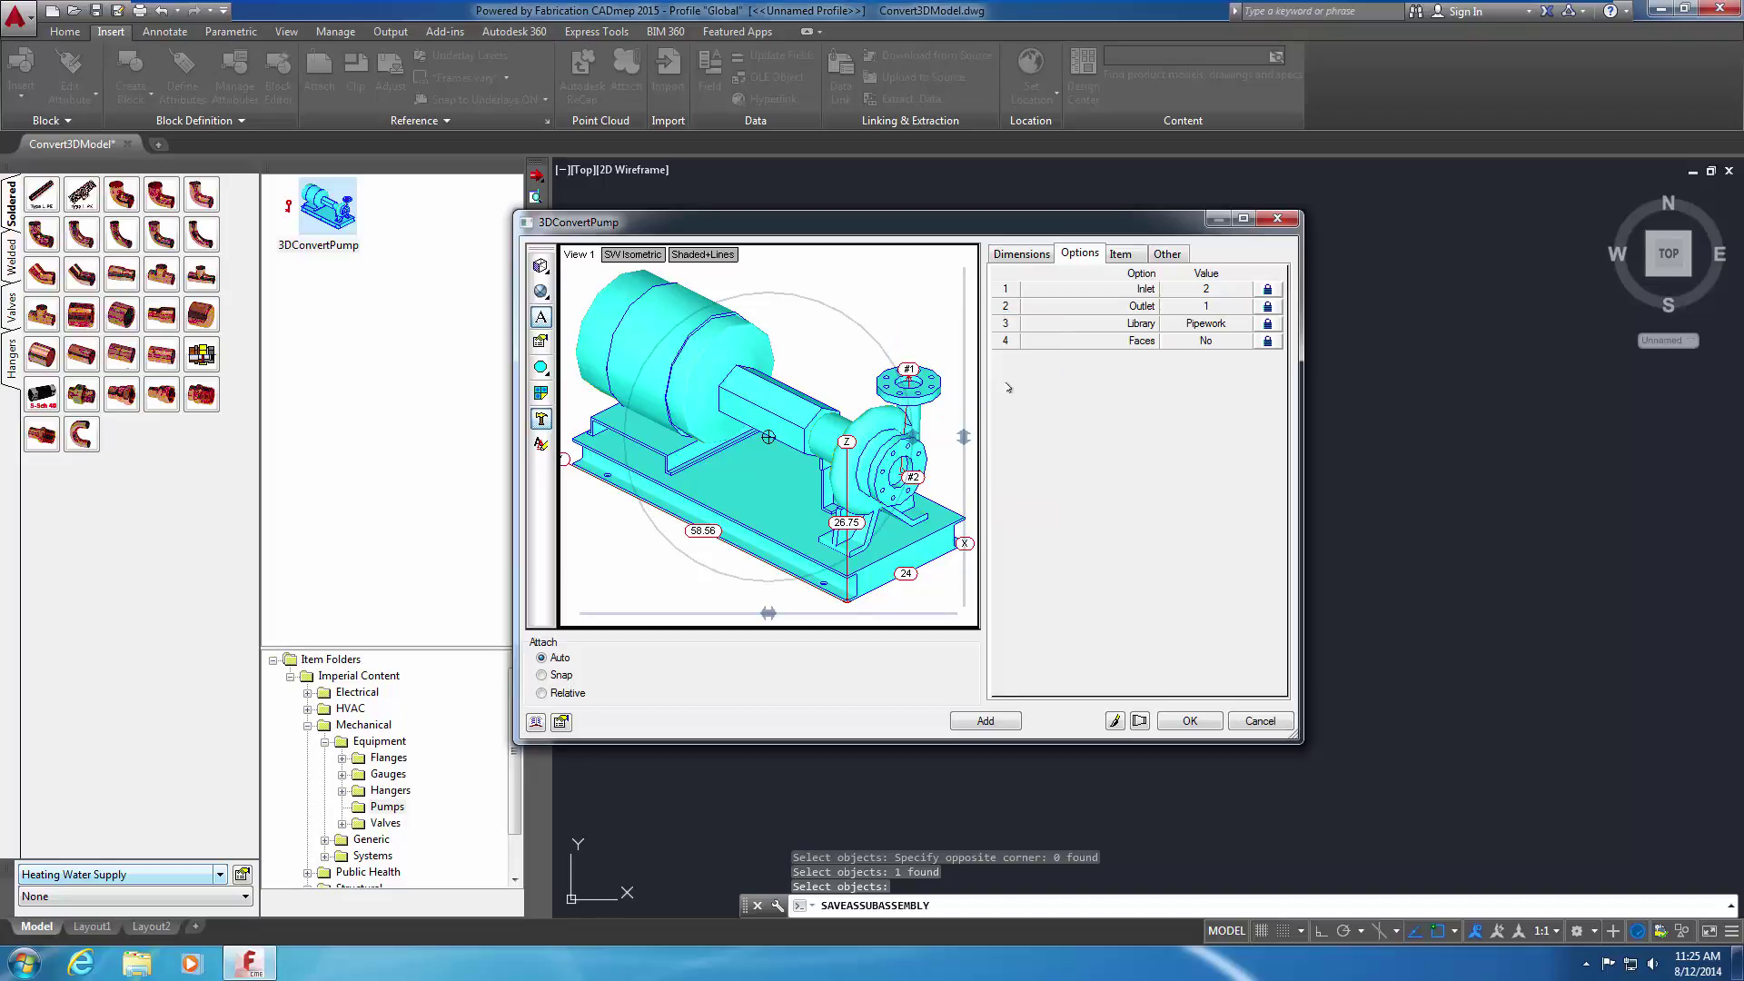
mouse_move(926, 426)
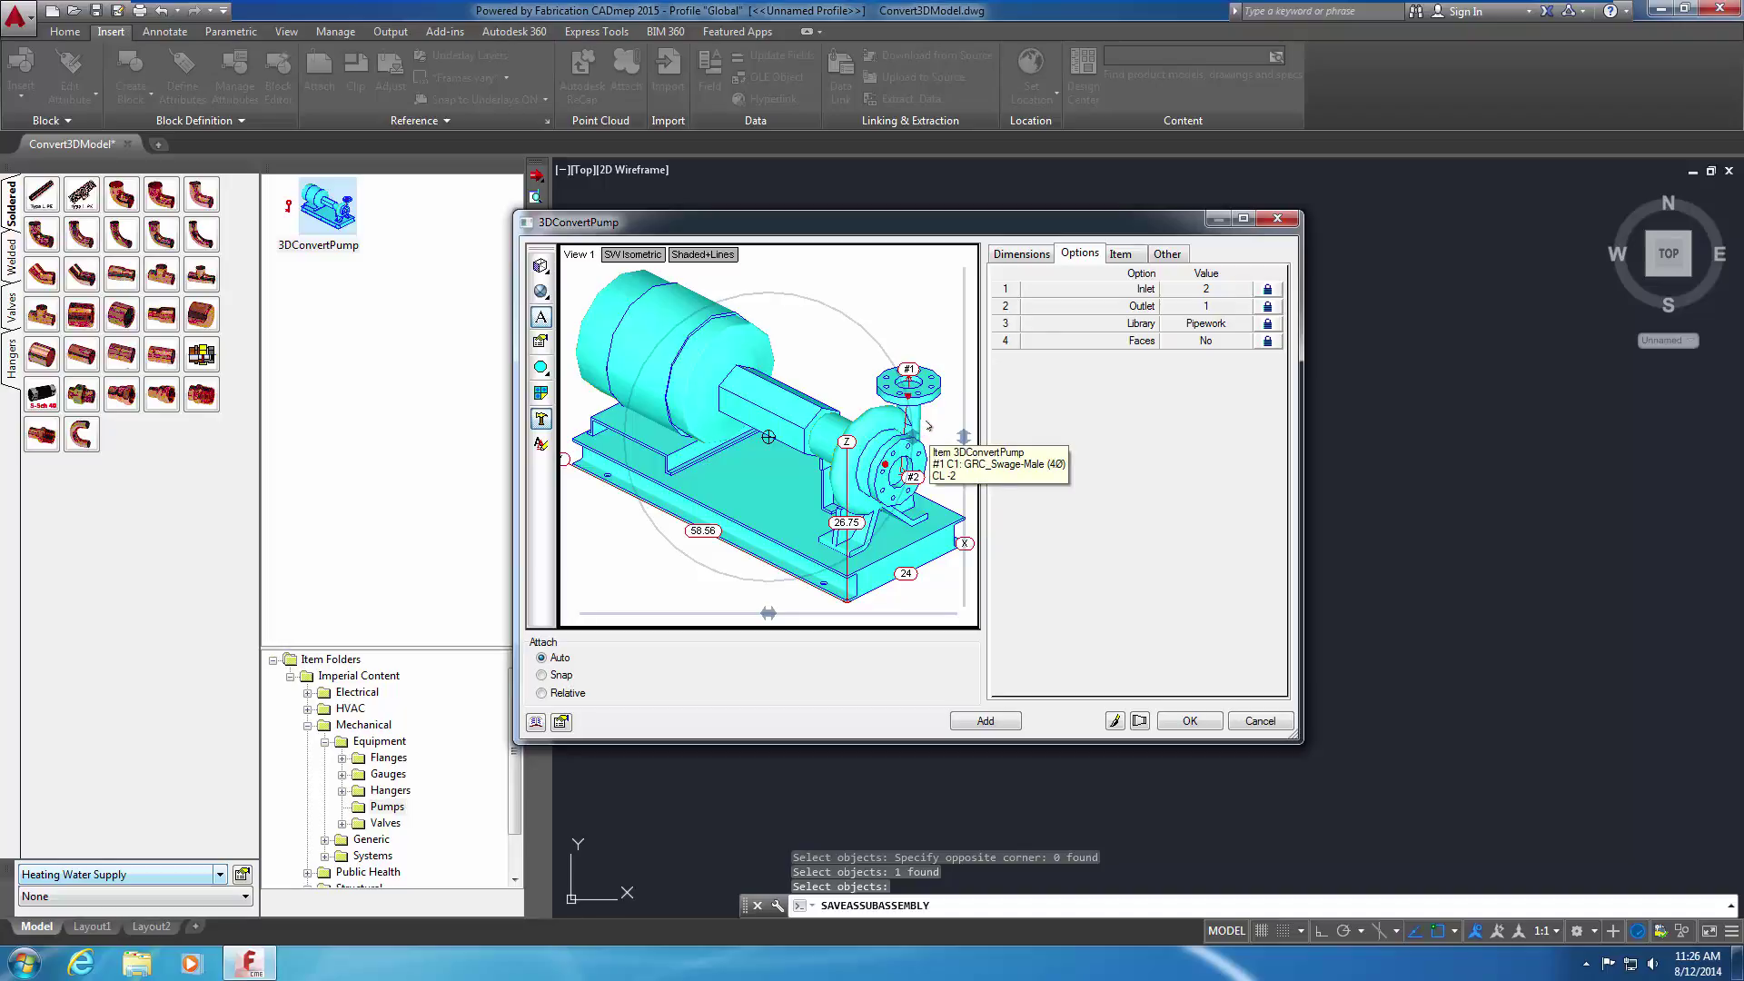
scroll(928, 427, up, 5)
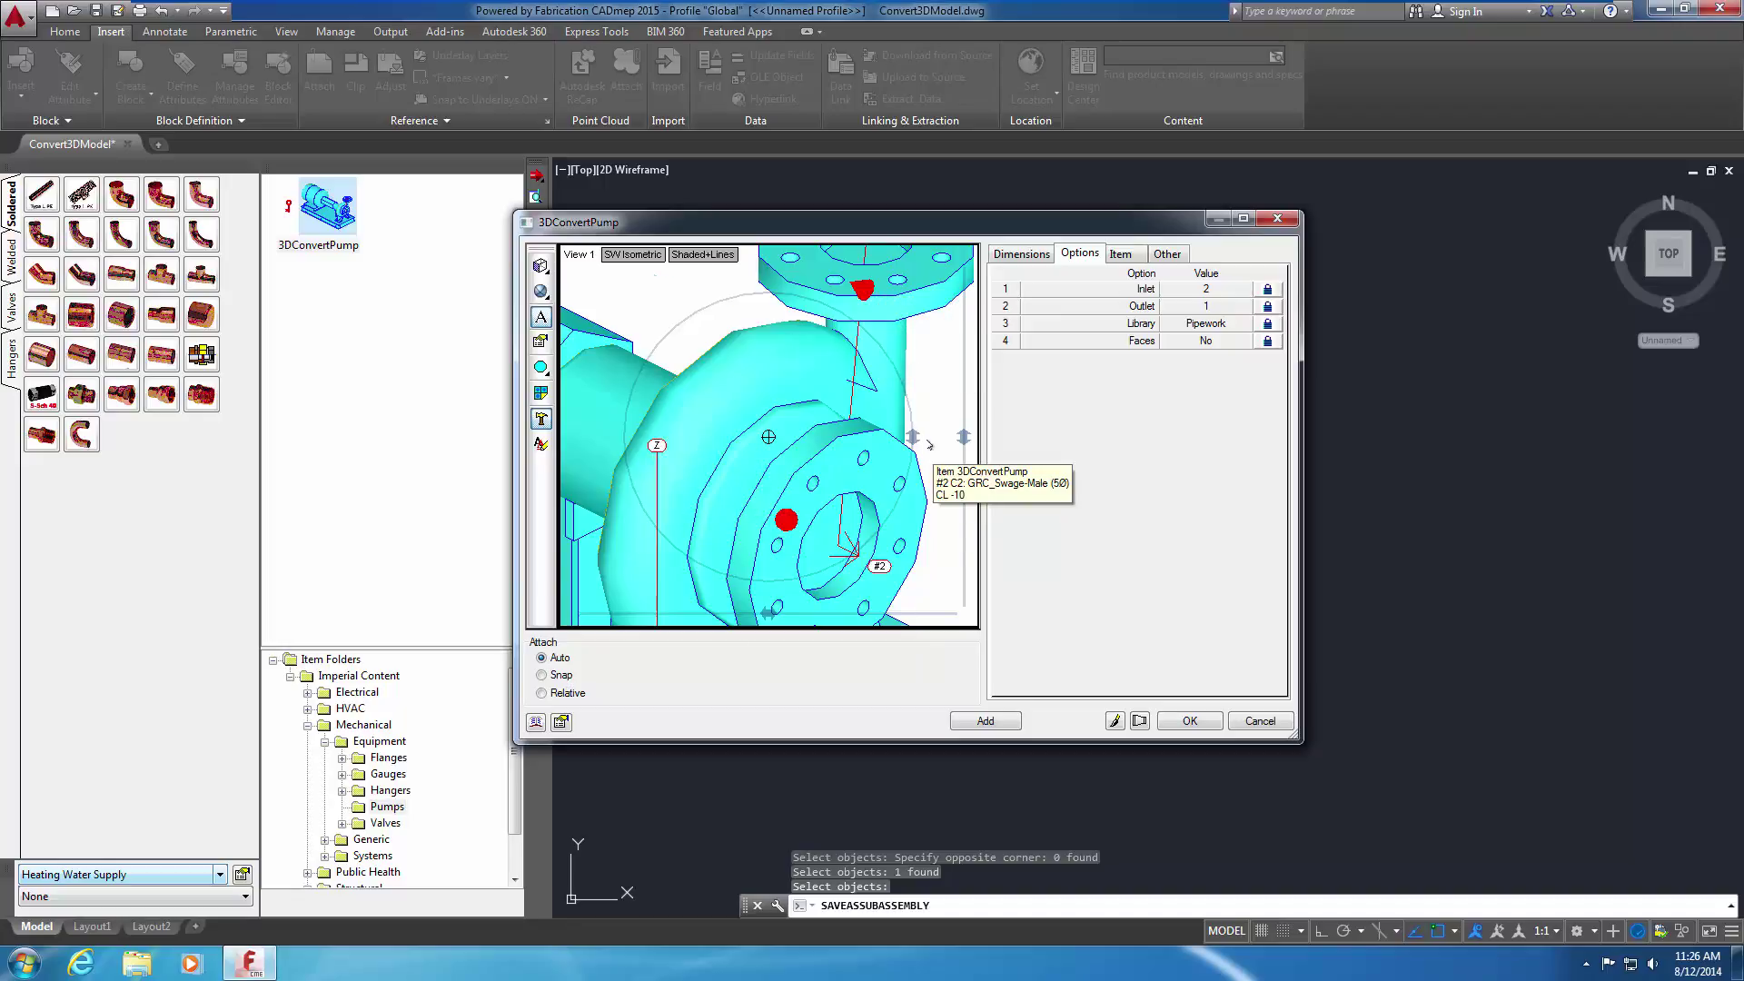
scroll(769, 437, down, 5)
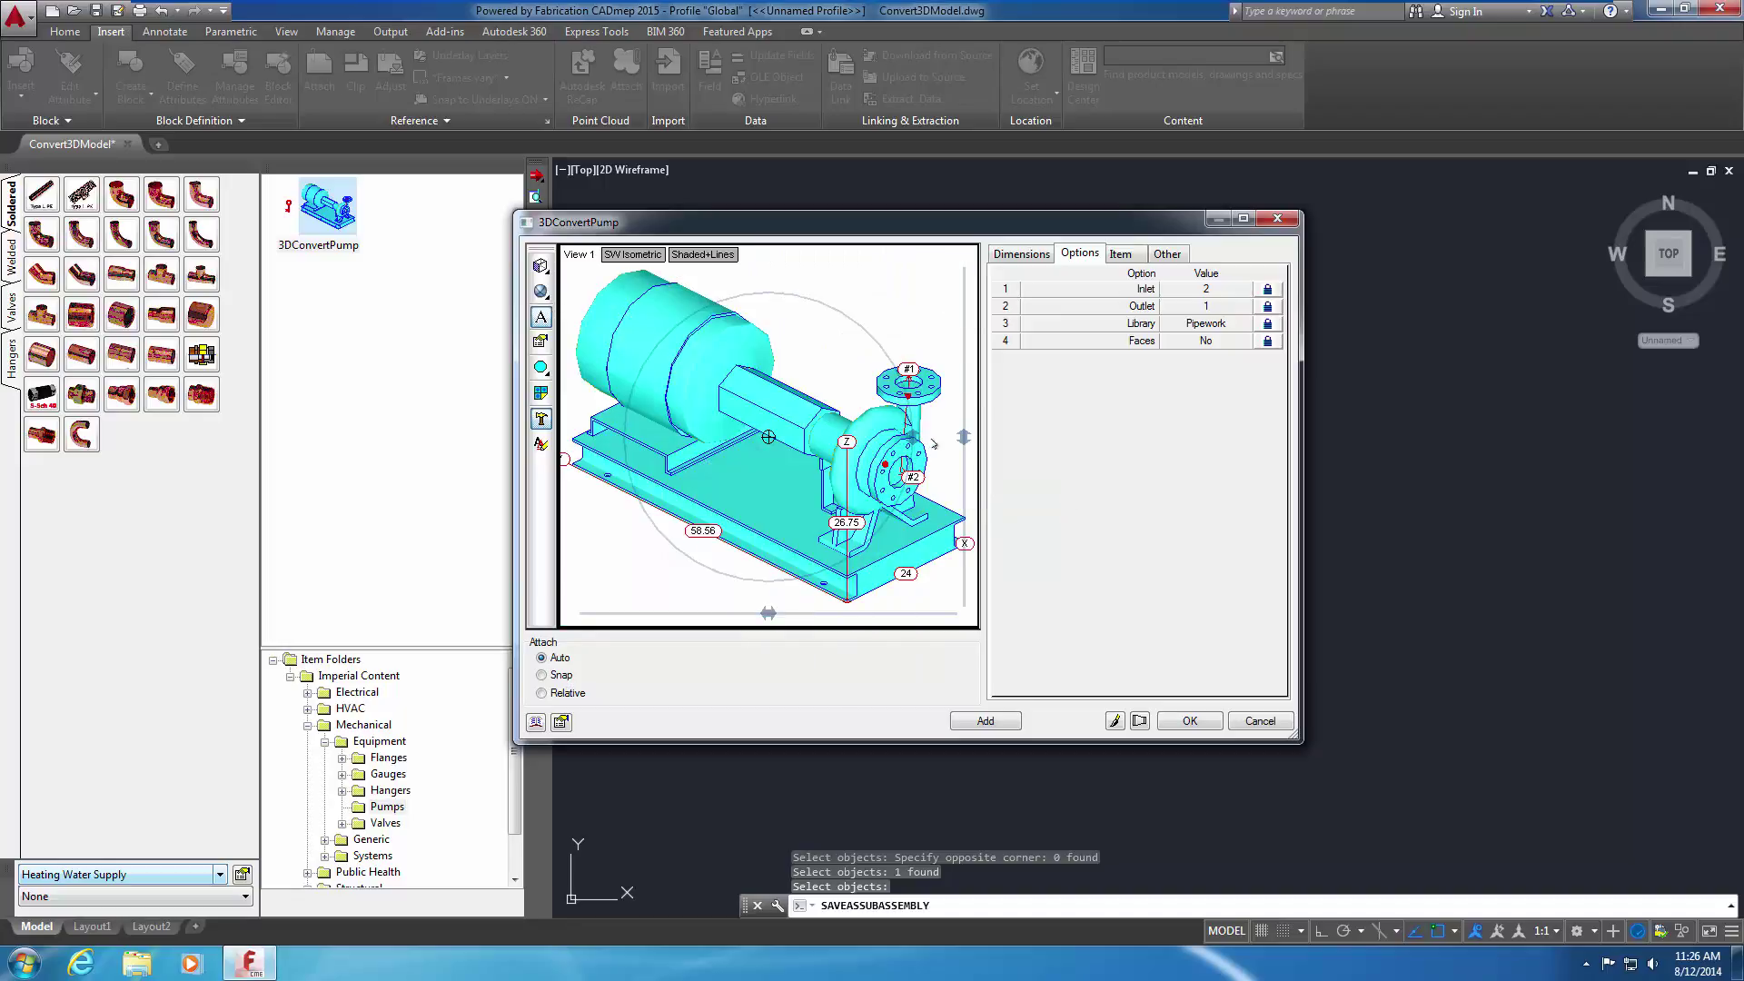
Set the item's Specification to Mechanical General Piping
click(1119, 254)
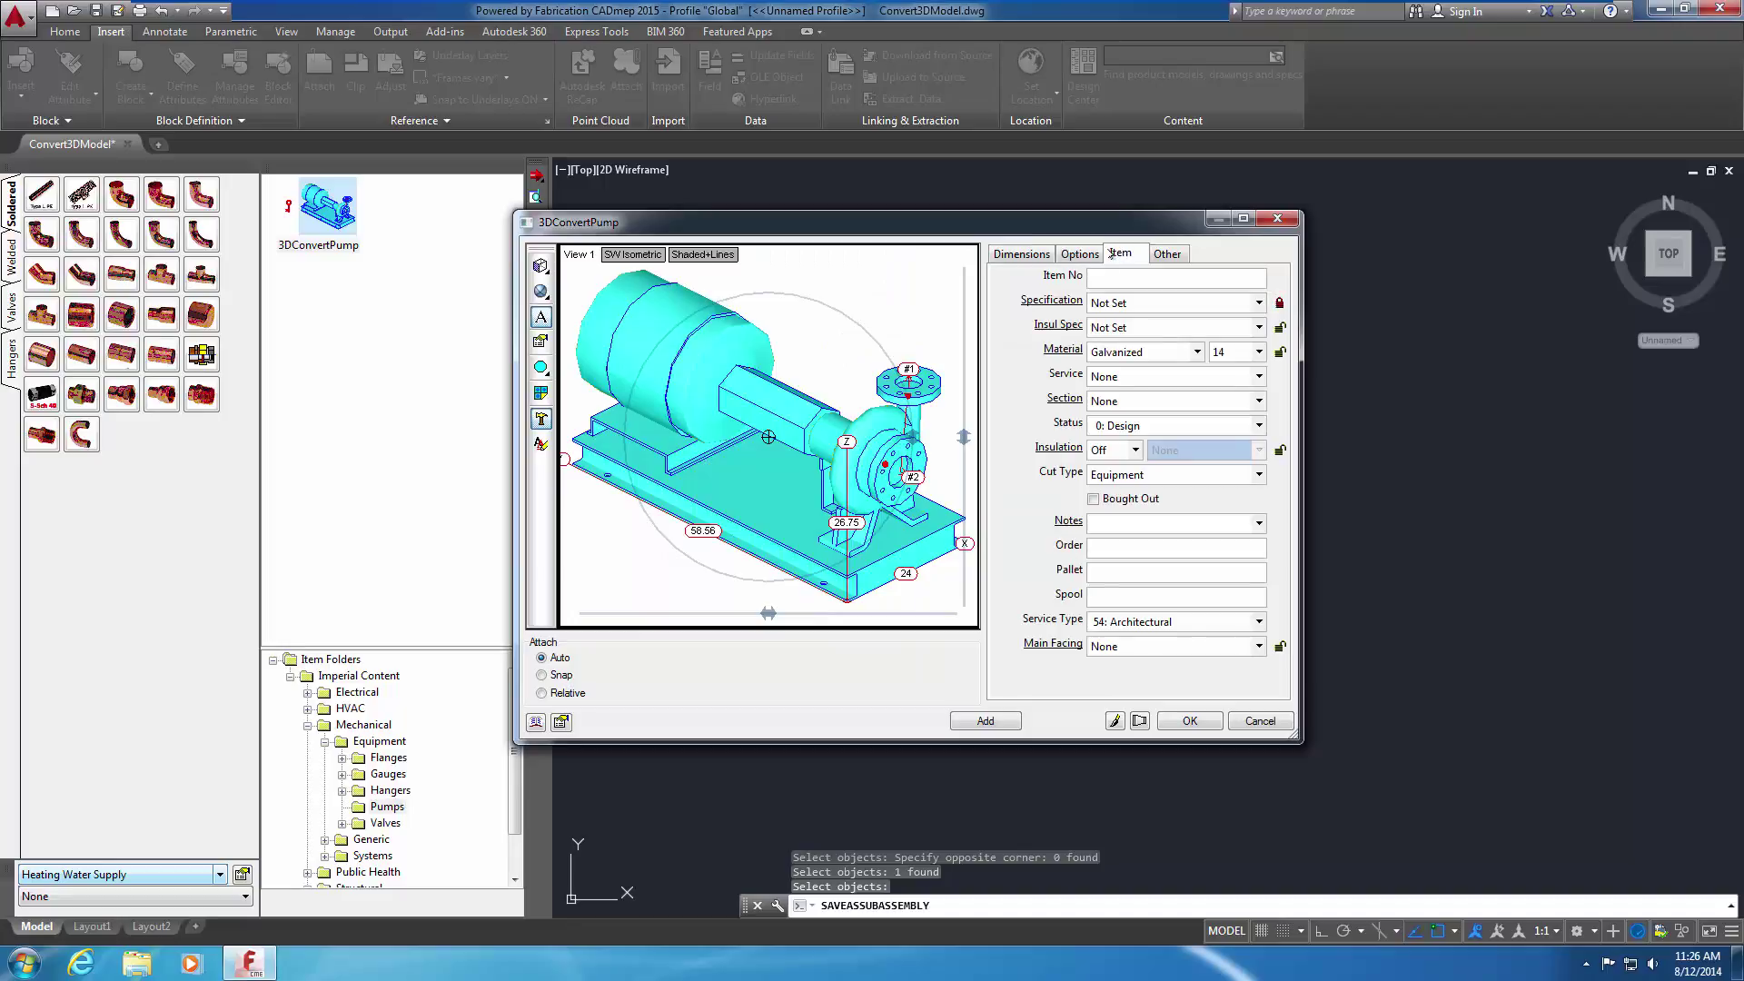
click(1110, 302)
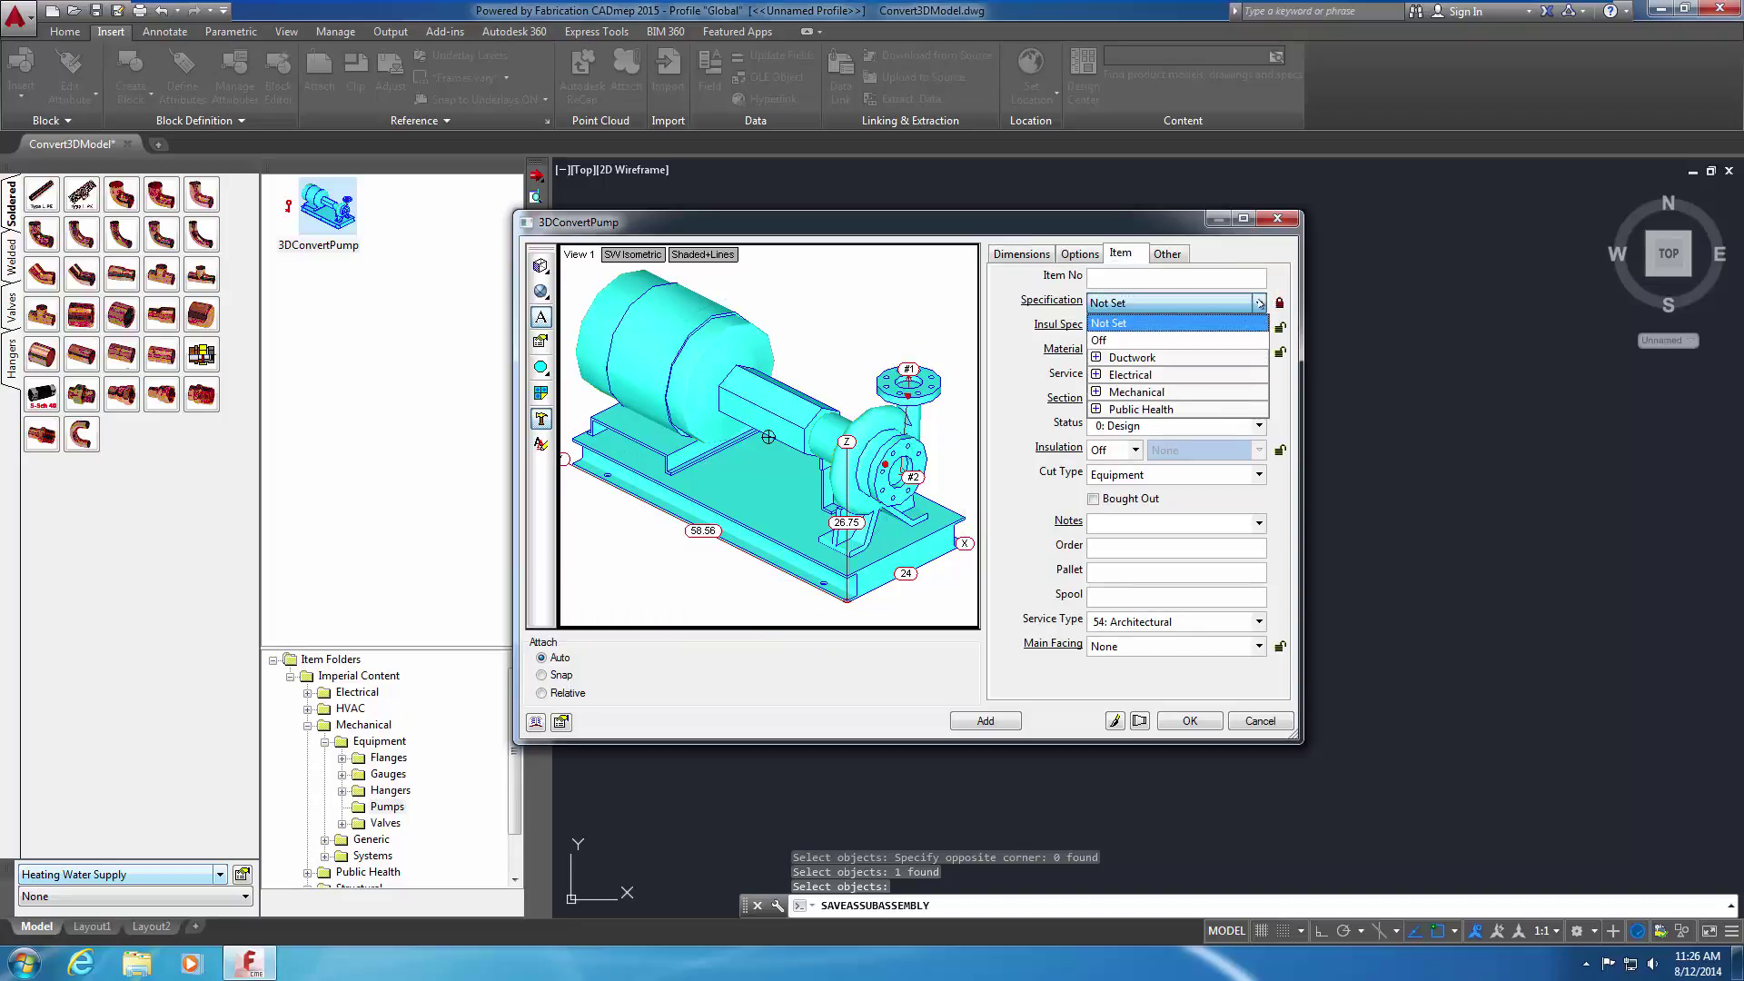
click(1095, 393)
click(1117, 409)
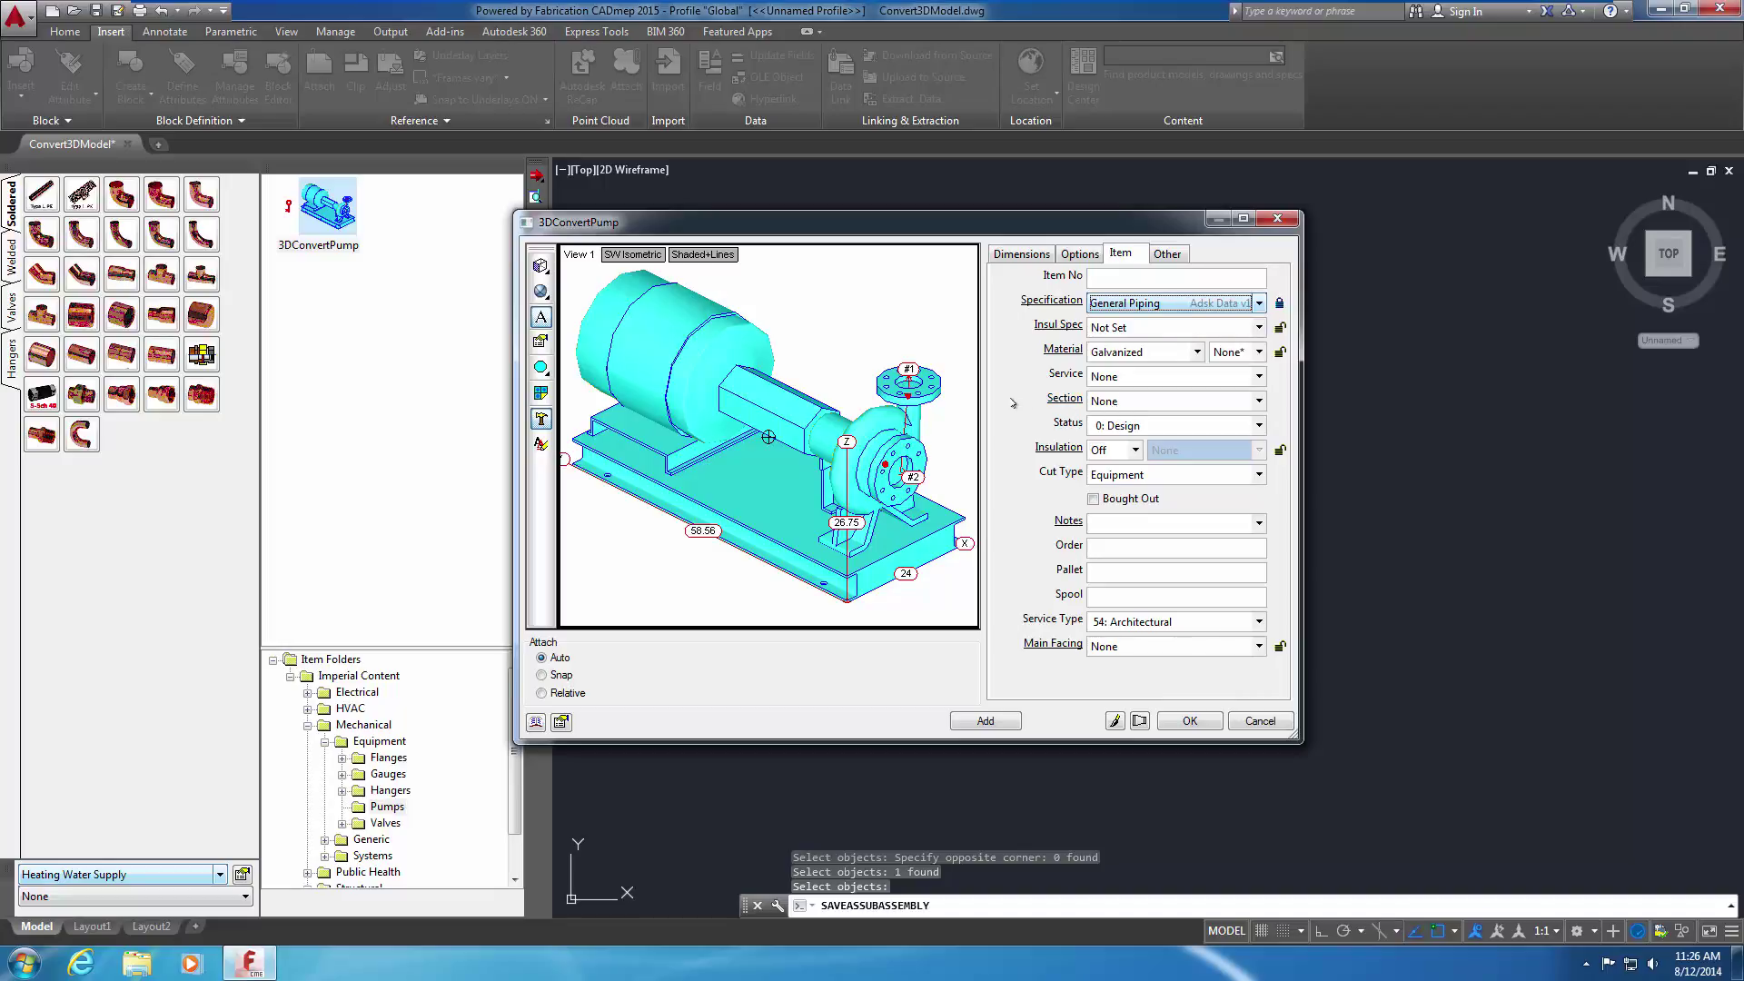
Tick Bought Out and set the Service Type to 51: Pump
click(1093, 500)
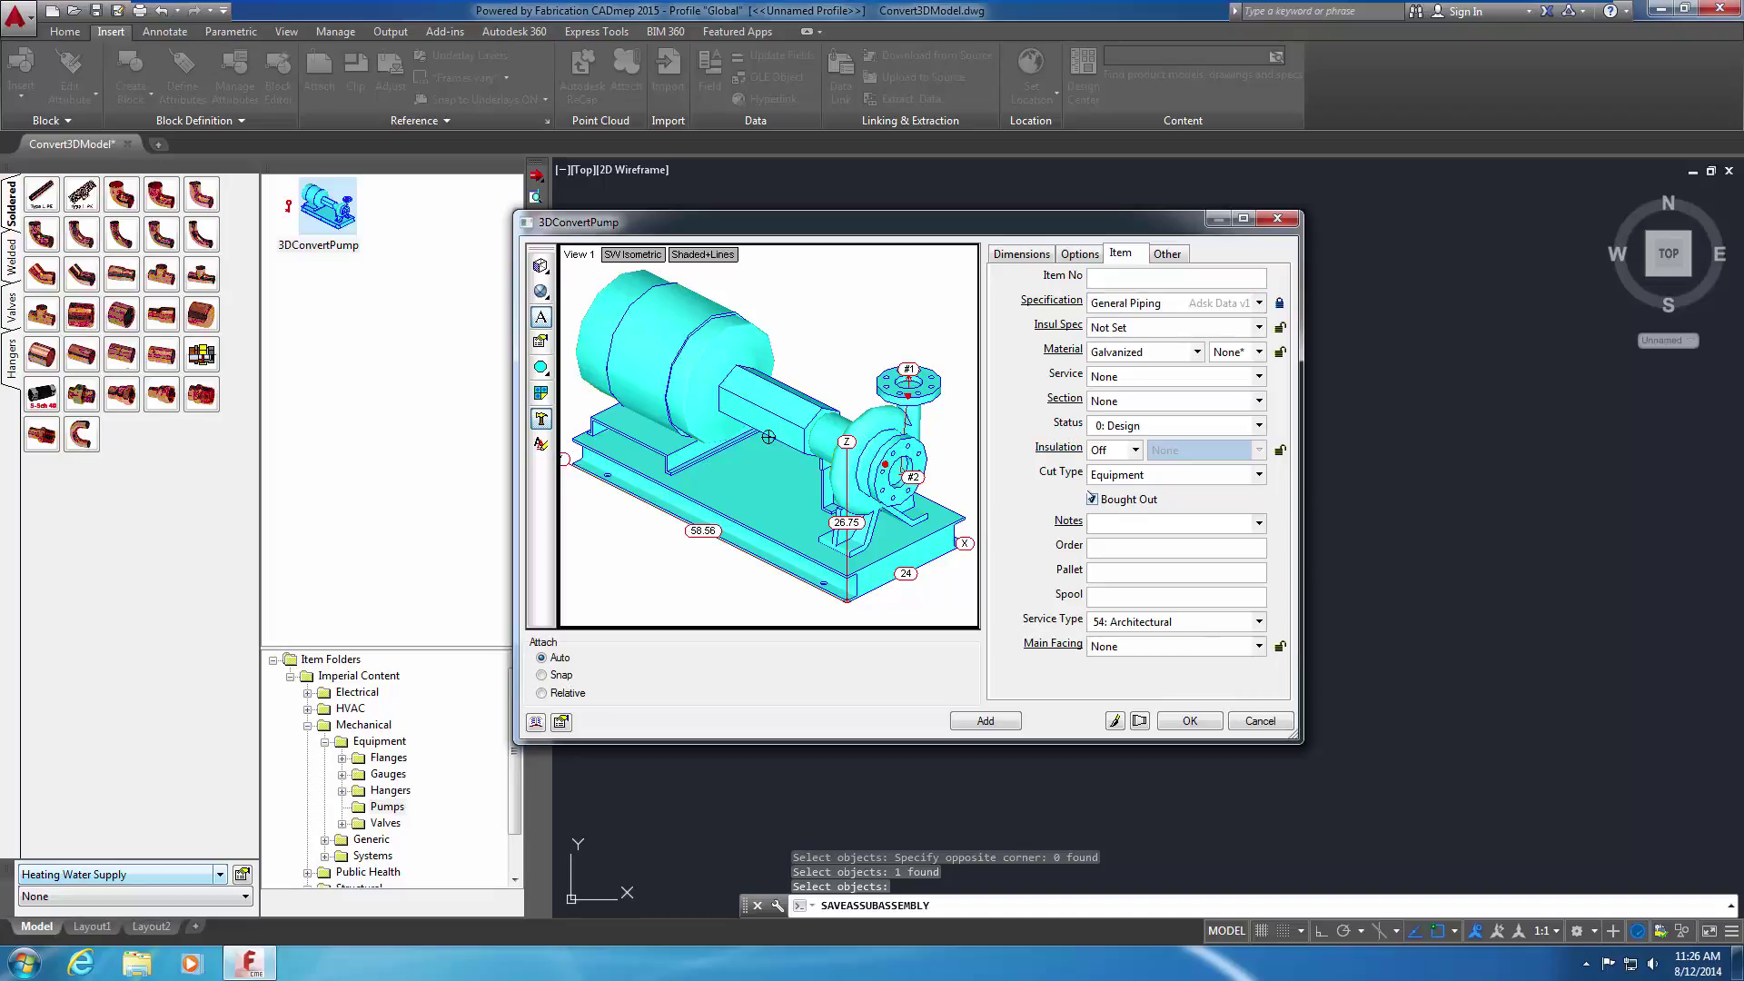
click(1243, 621)
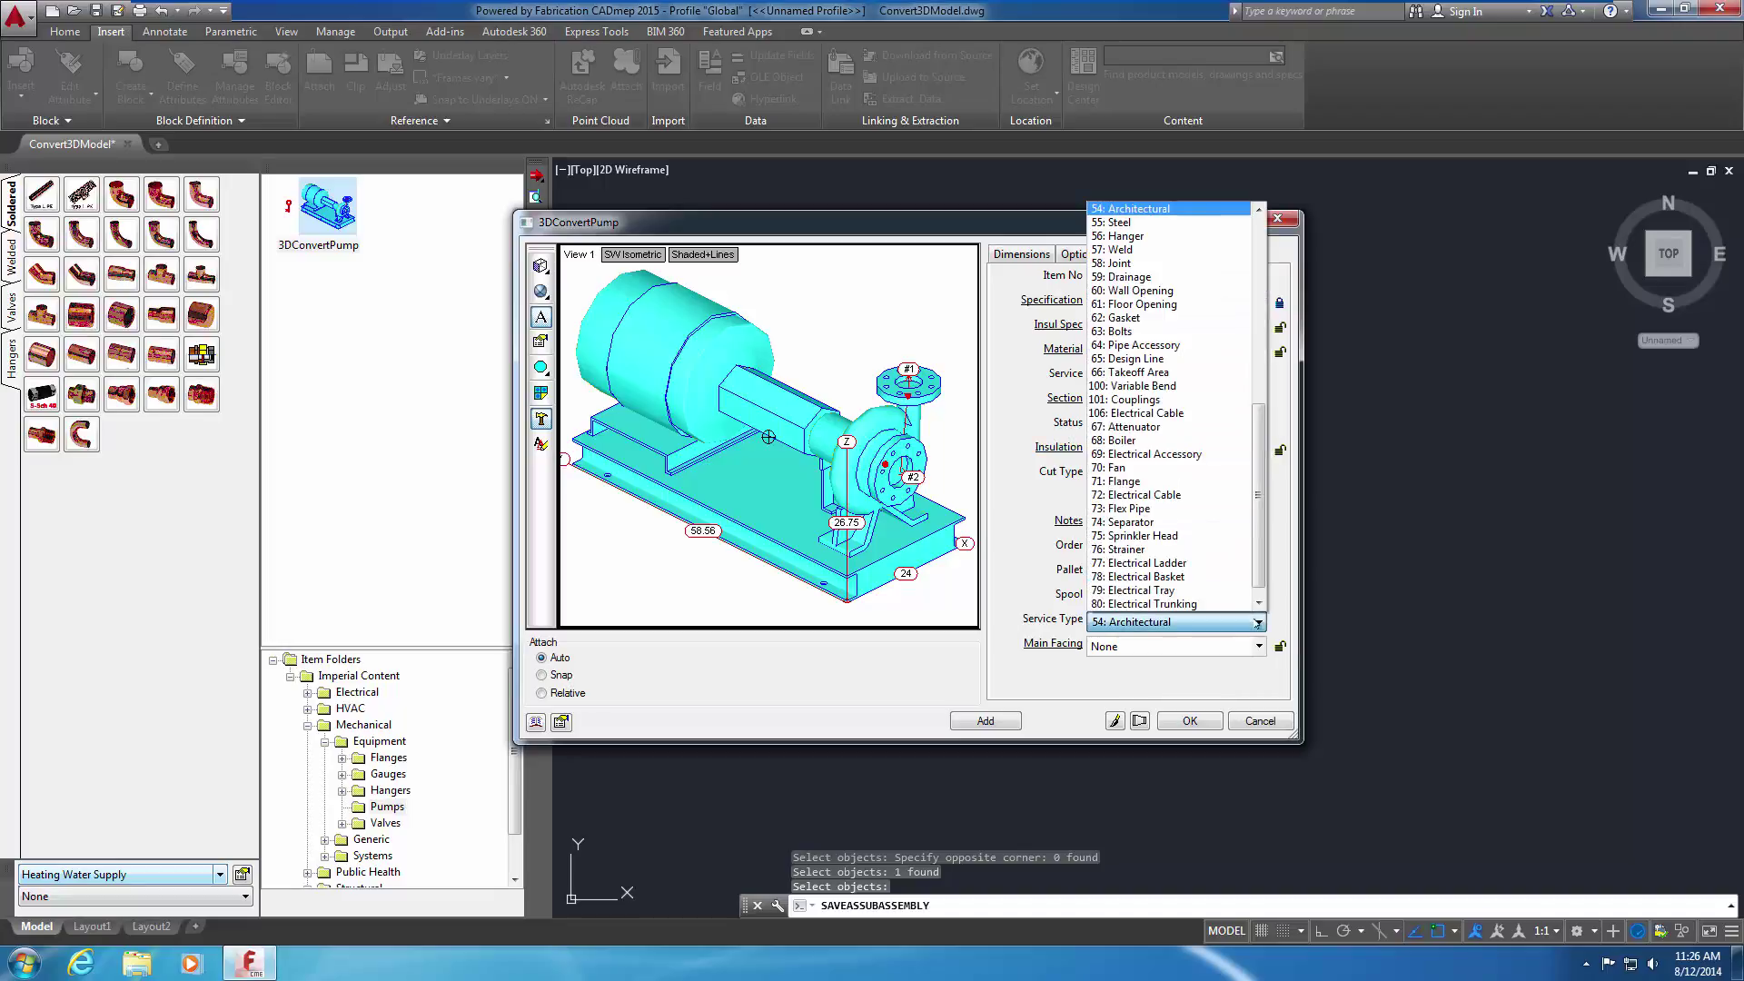
scroll(1172, 295, up, 2)
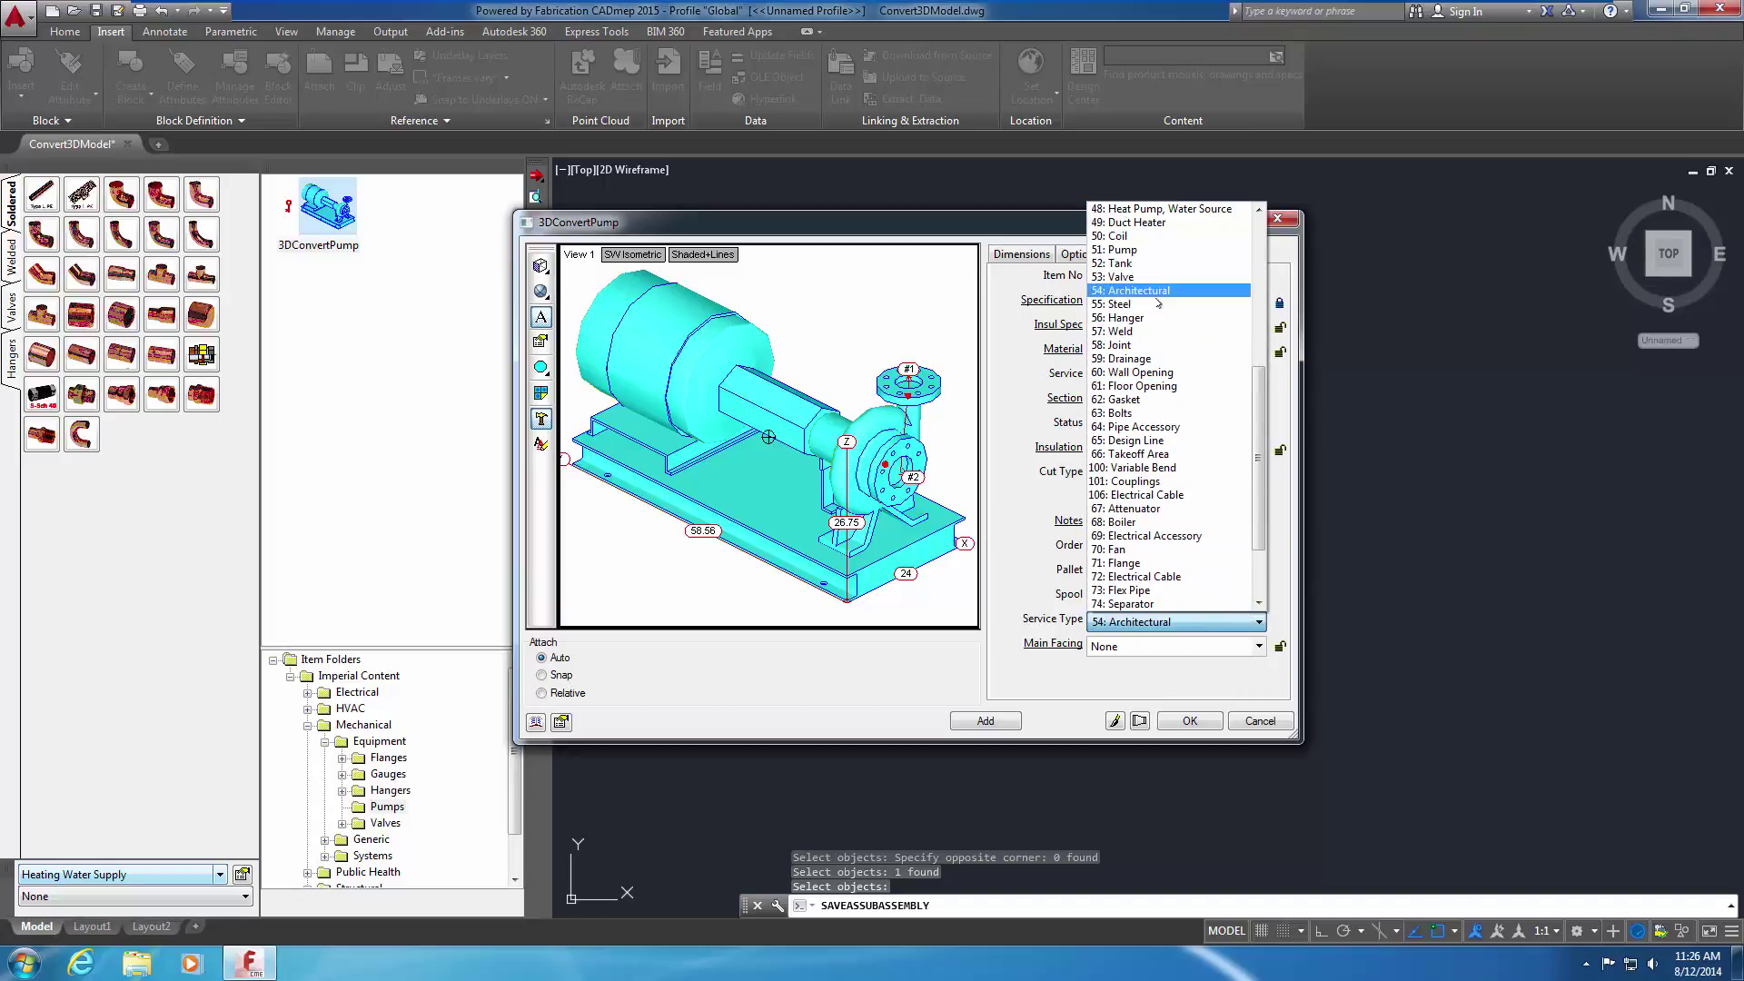
click(1150, 254)
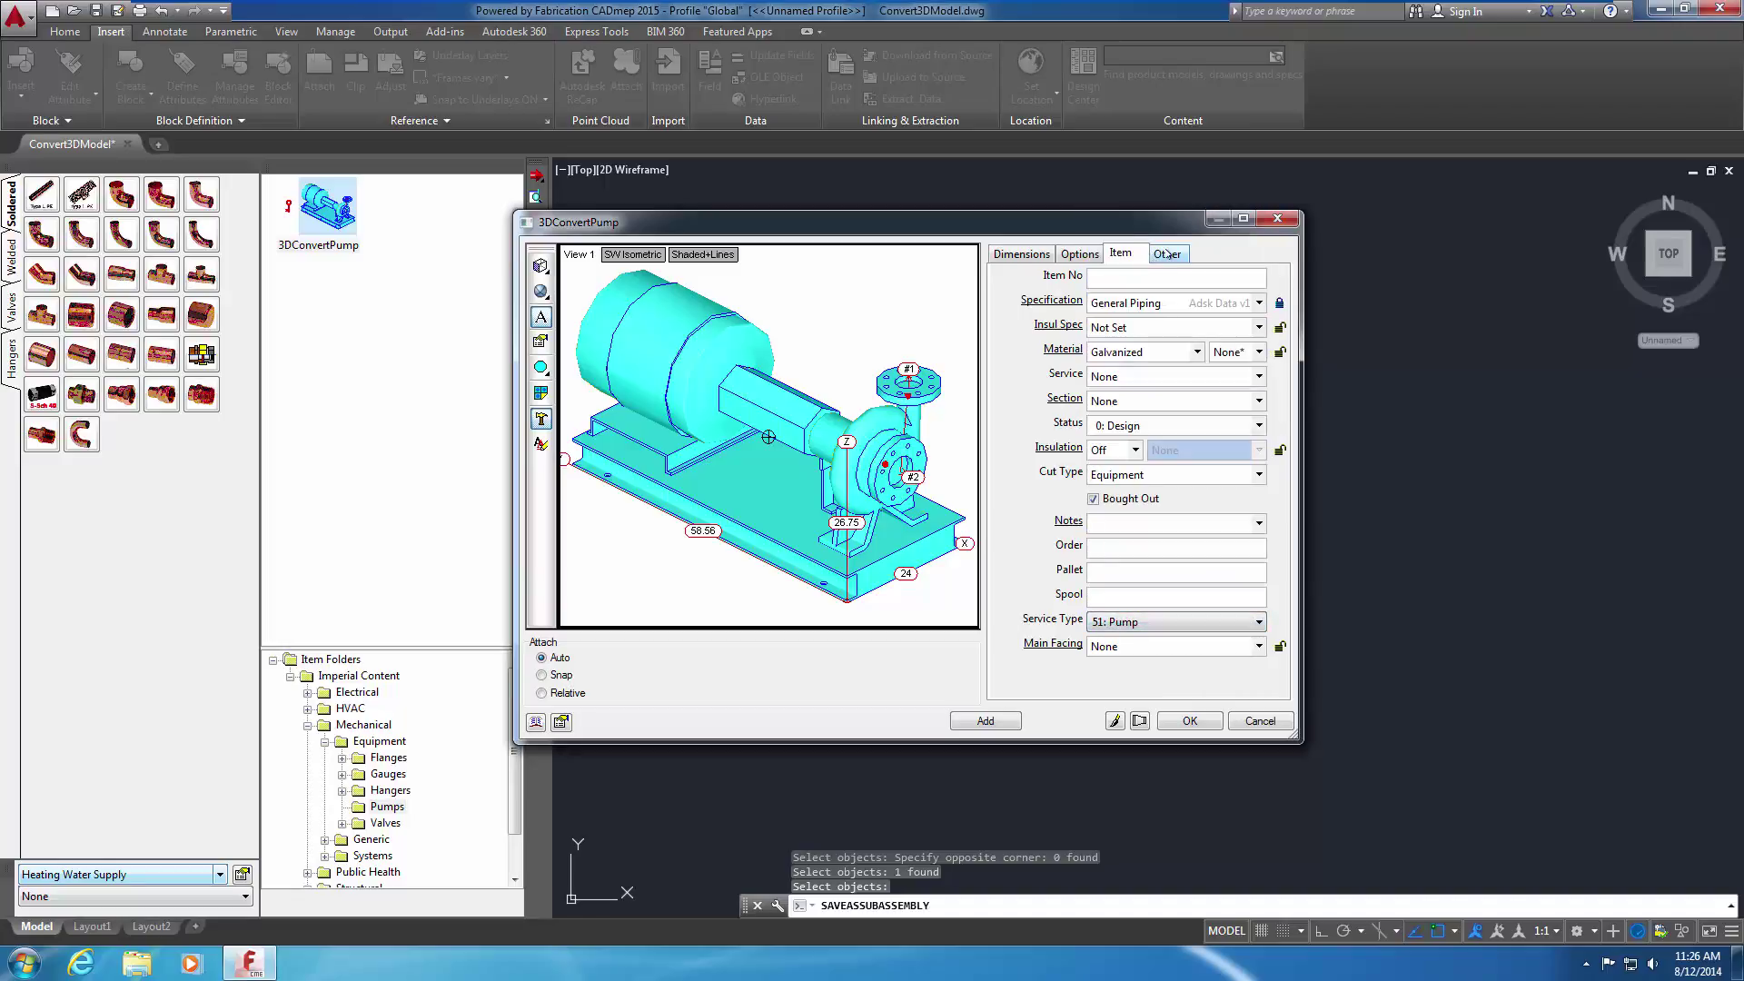
On the Other tab, set connectors #1 and #2 to Generic Mechanical GRC_Flange - Class 150 FF and confirm
click(1167, 255)
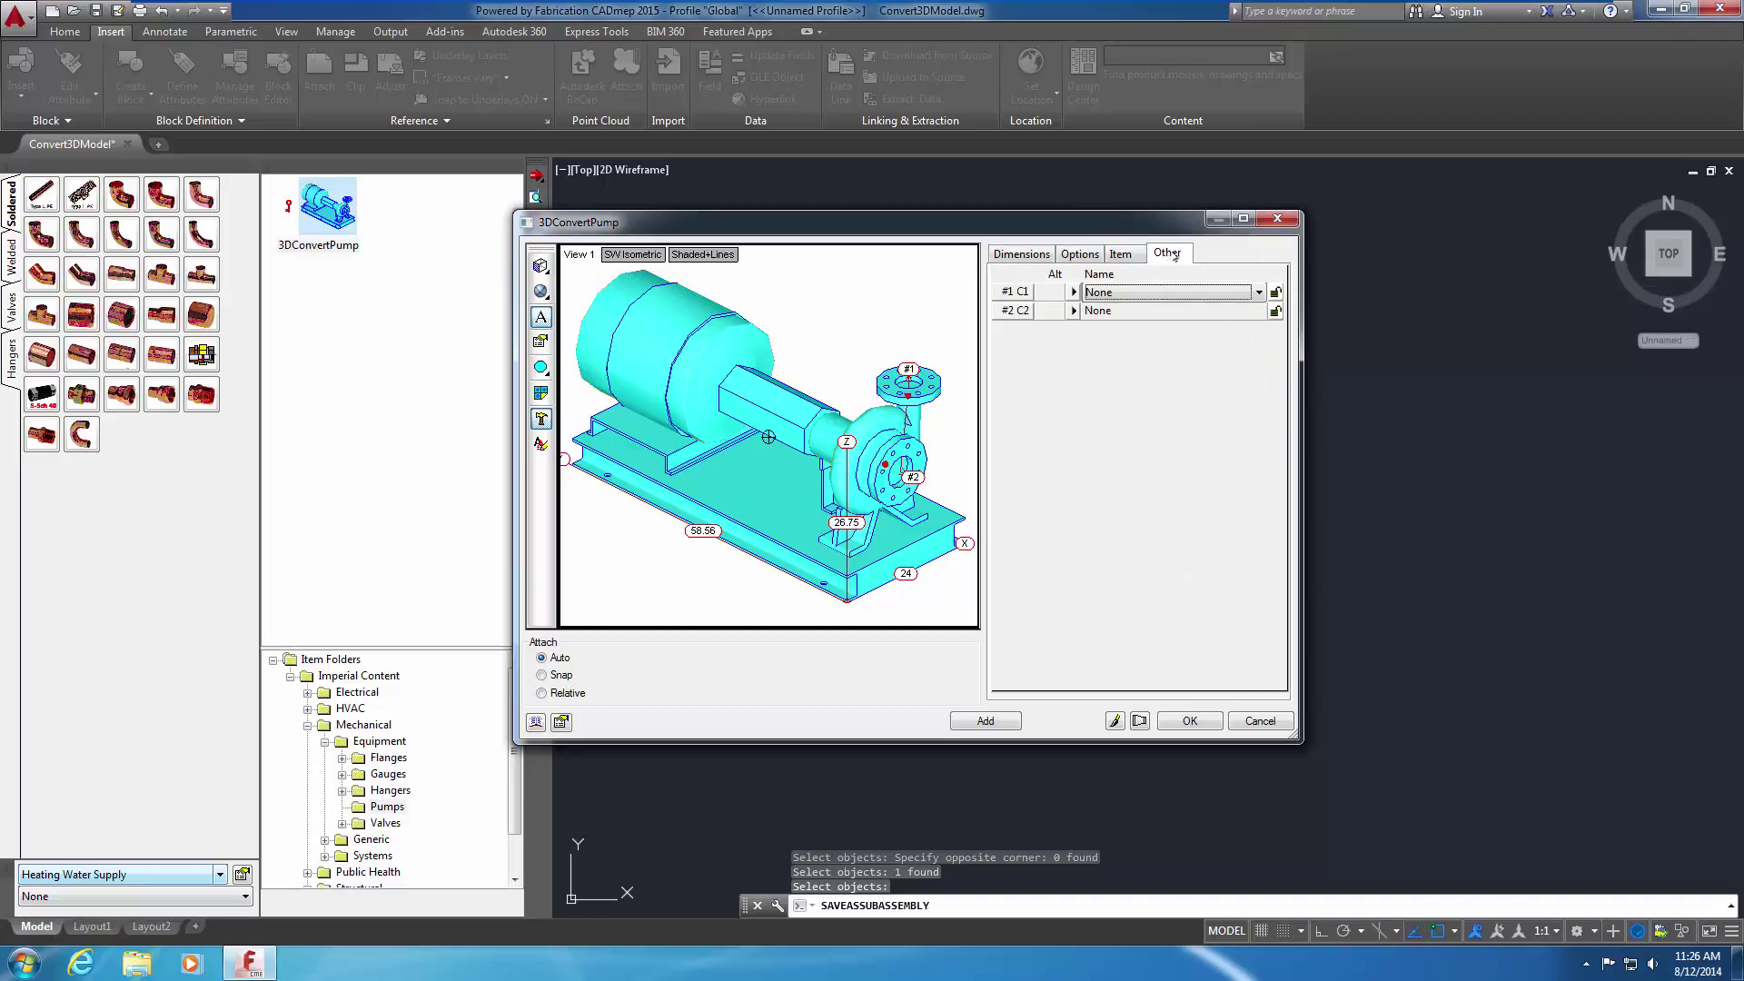
click(1259, 293)
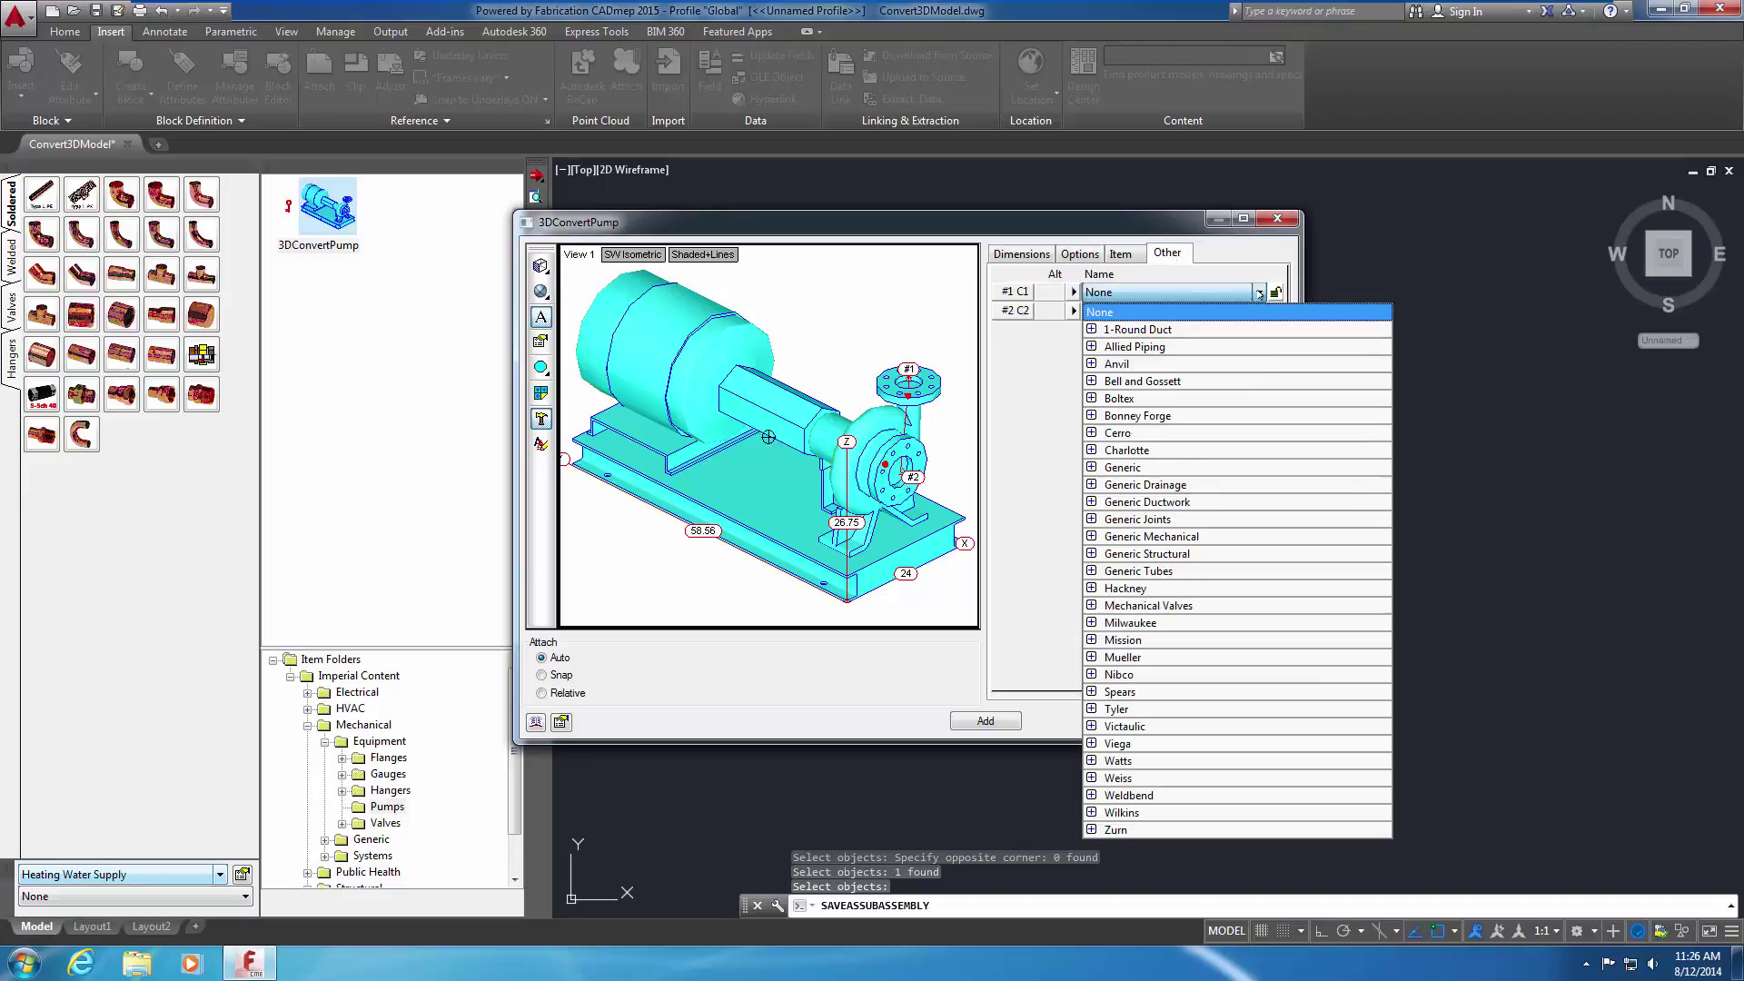
click(1092, 537)
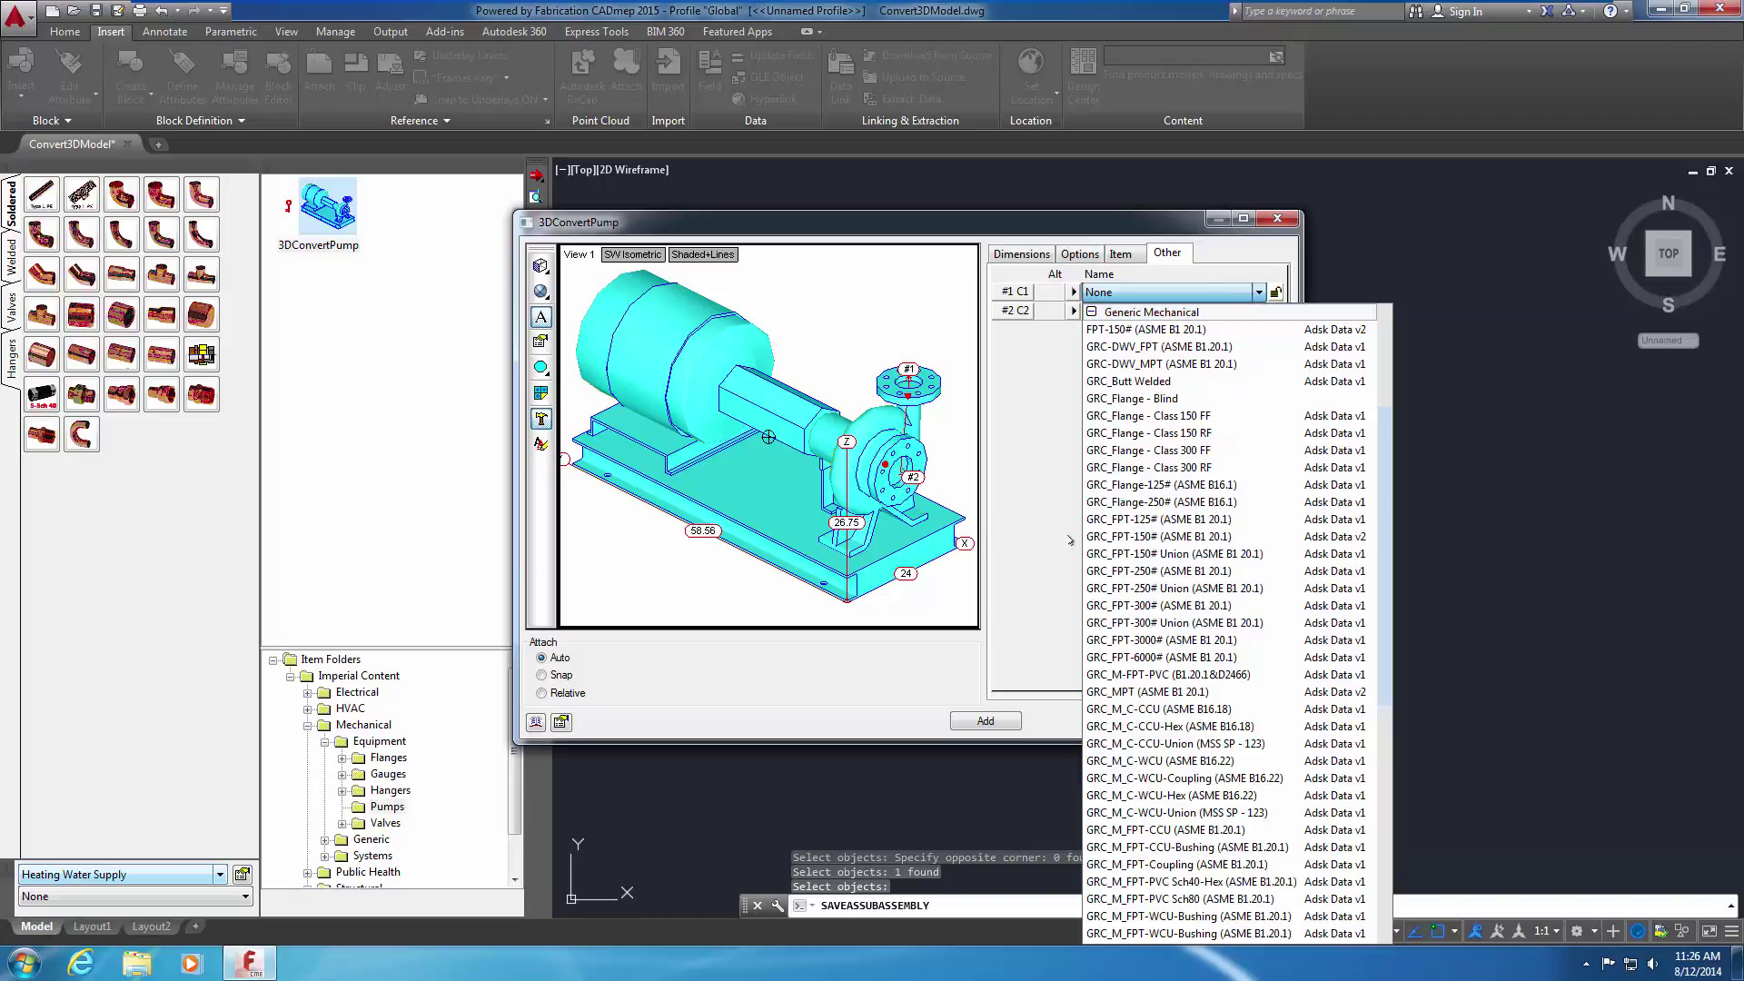
click(1213, 416)
click(1172, 311)
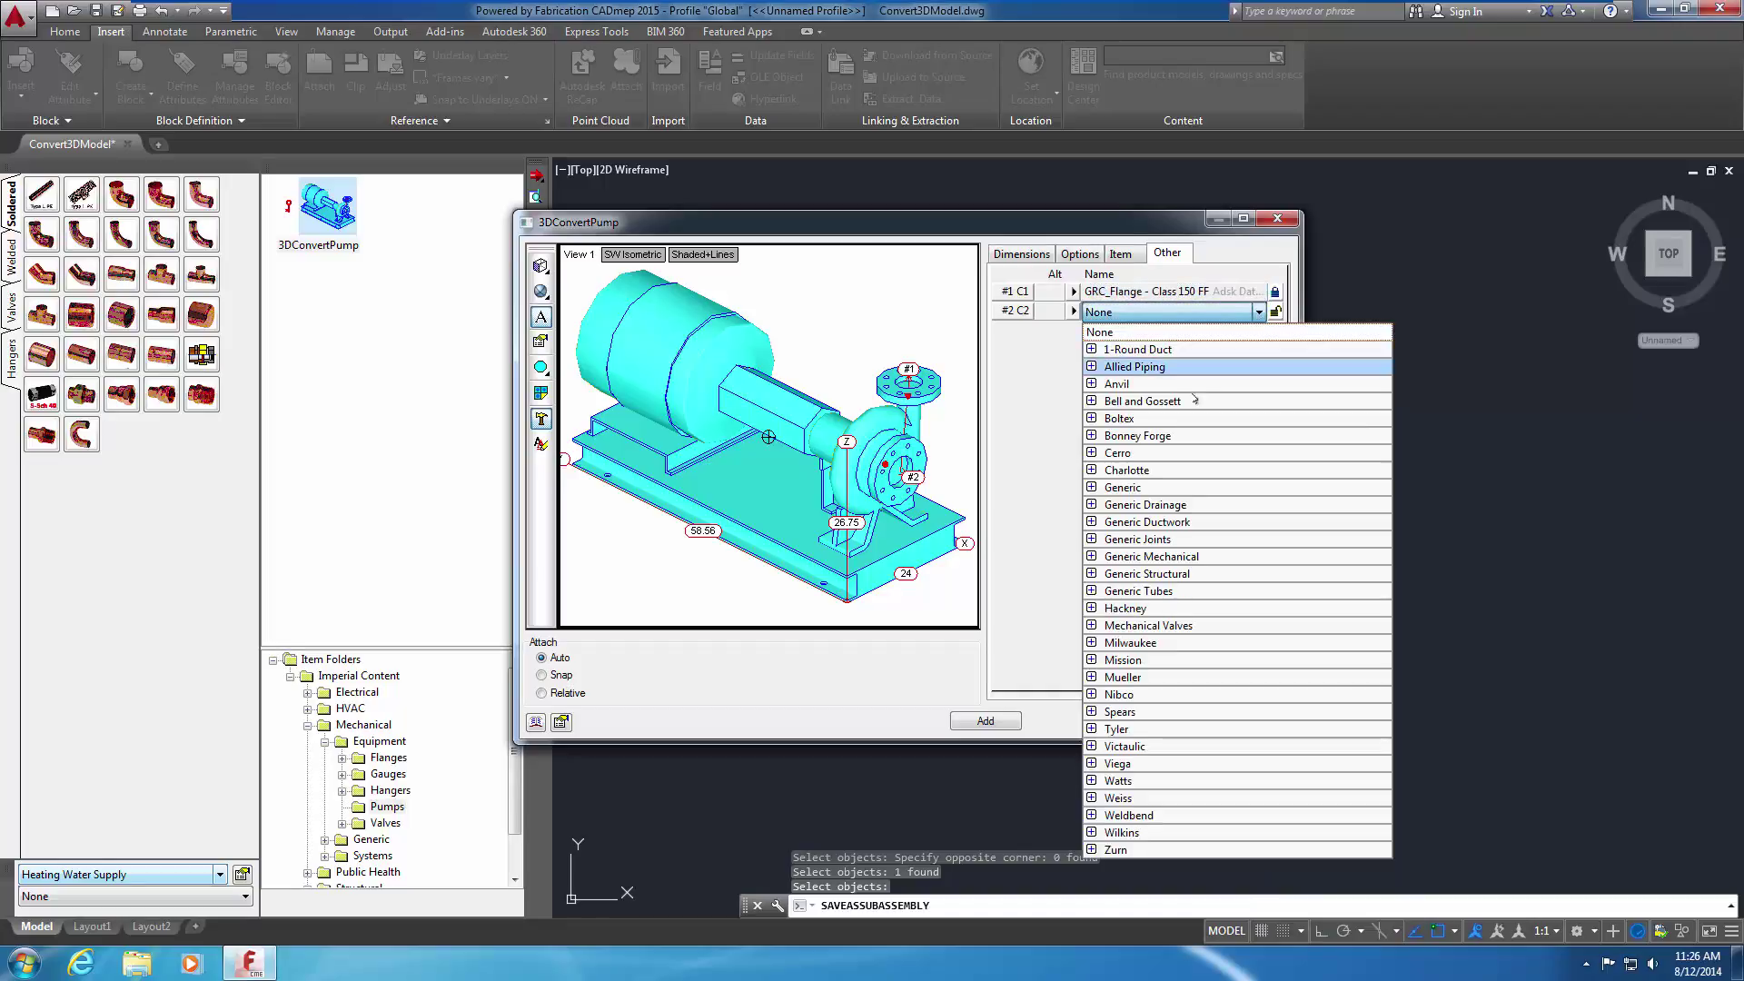
click(1181, 556)
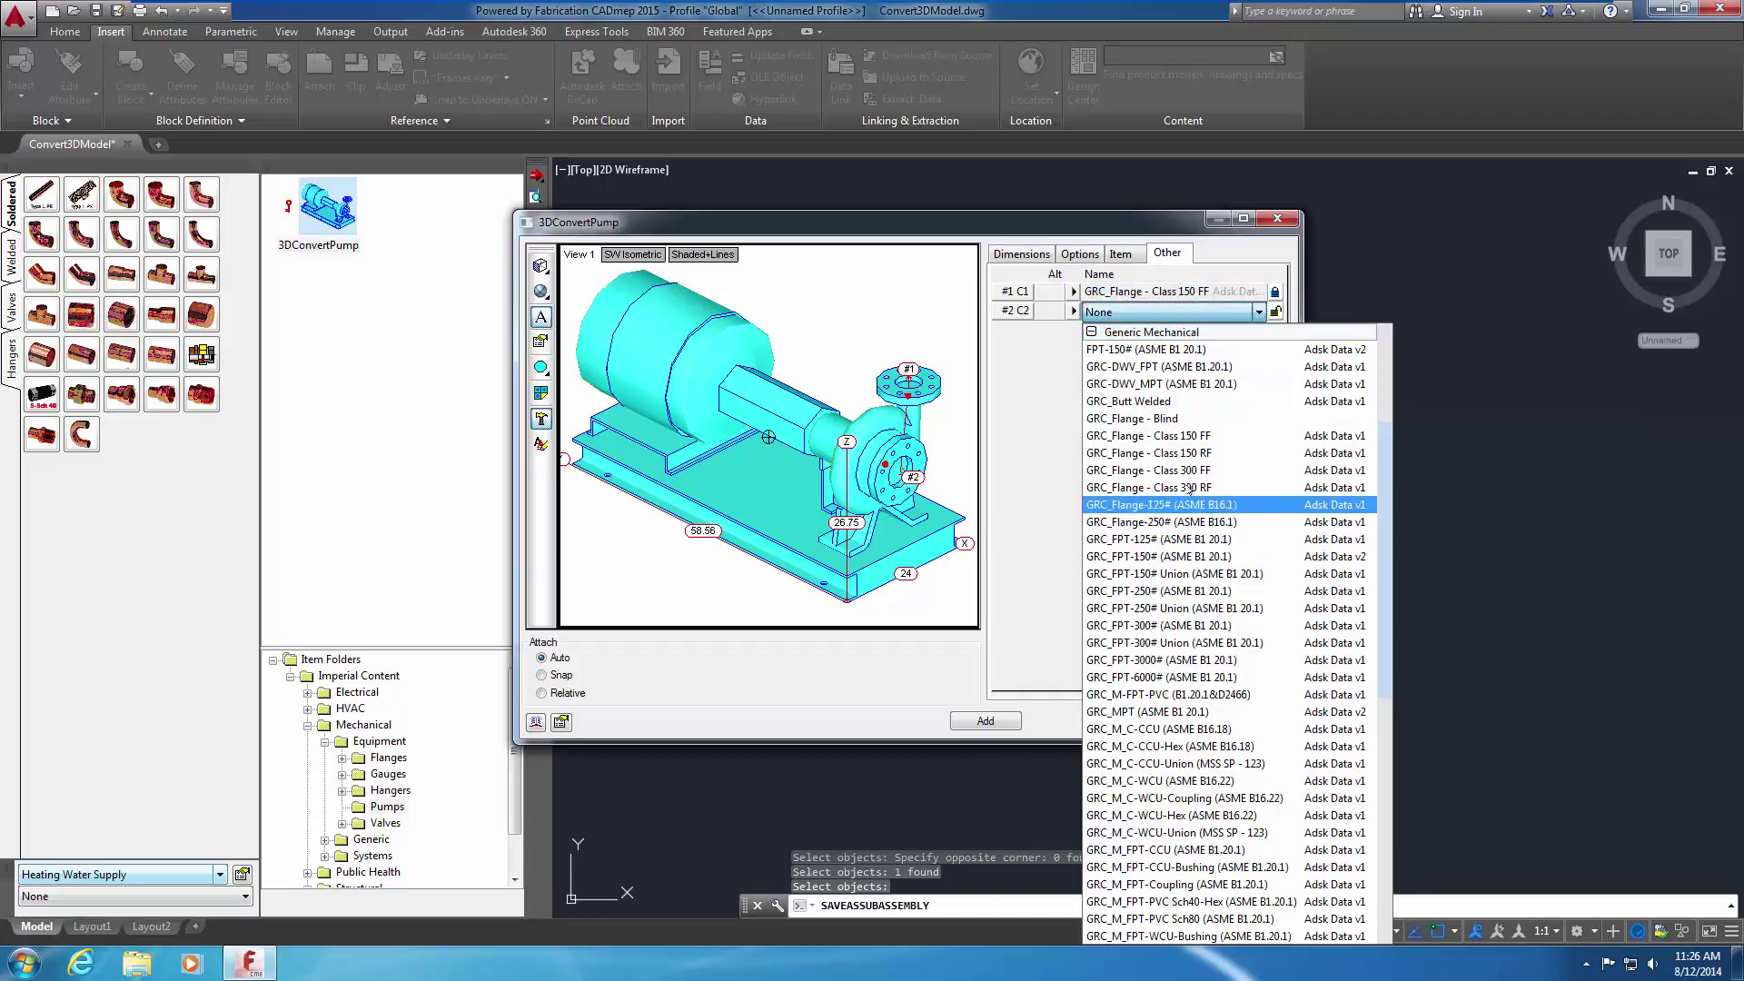
click(1149, 437)
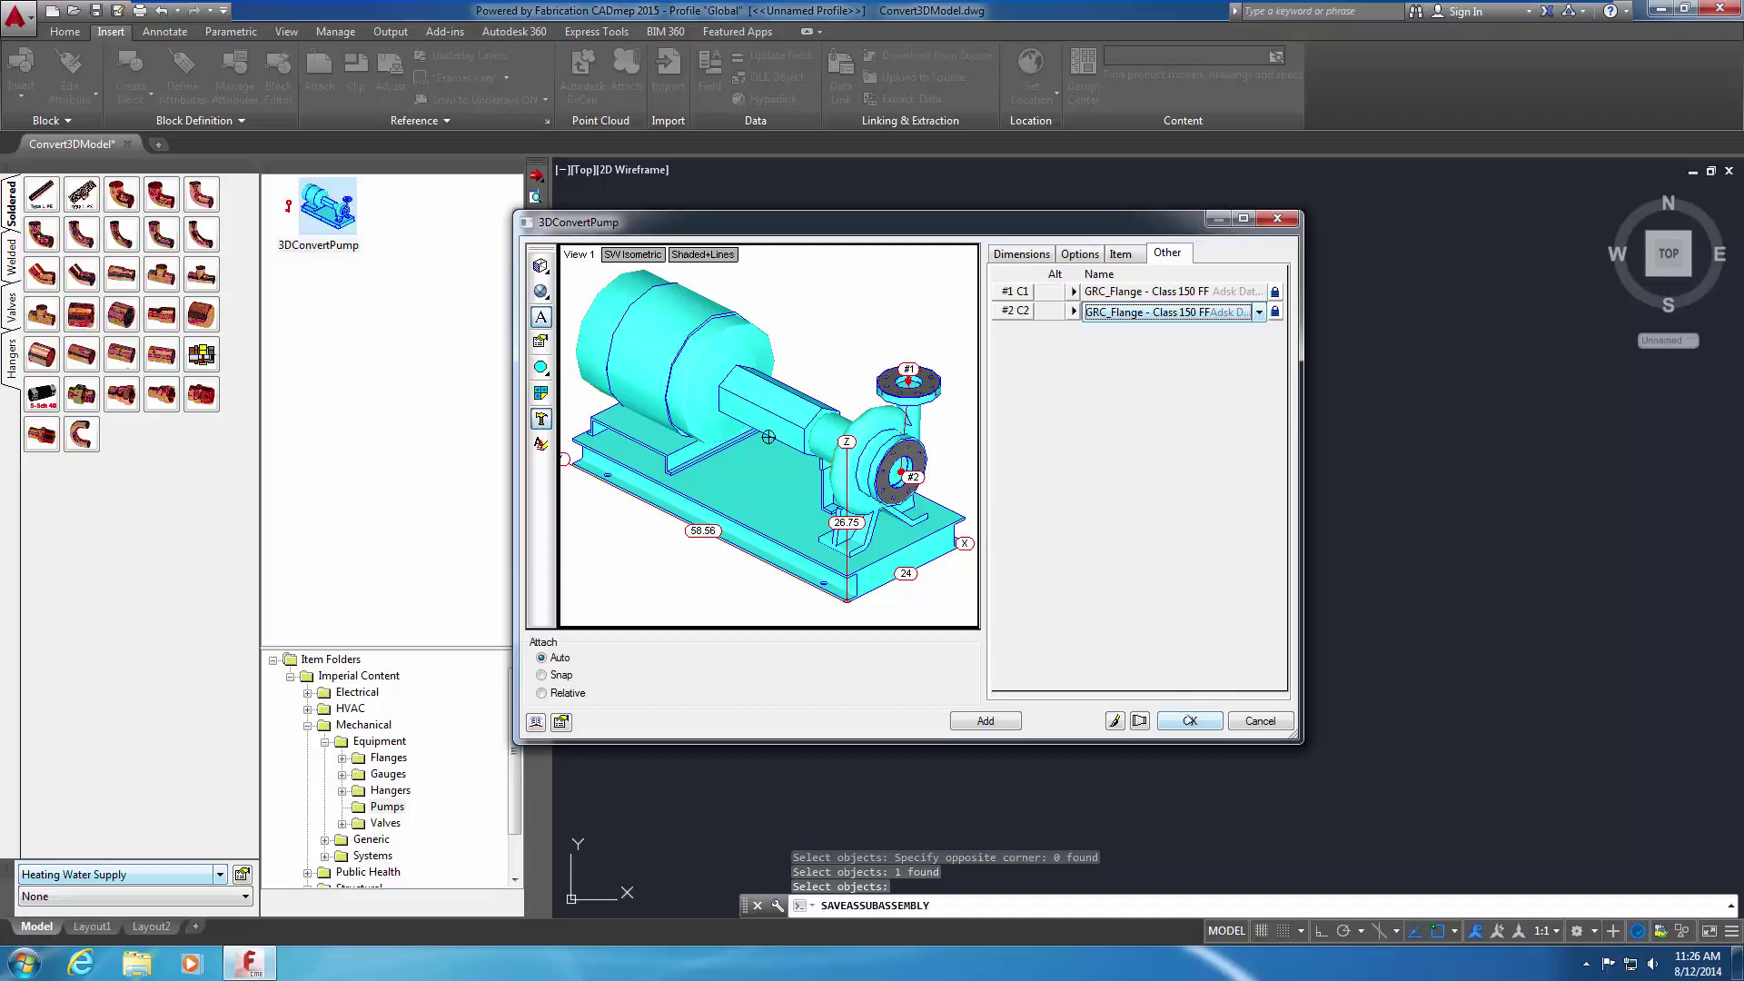
click(1189, 720)
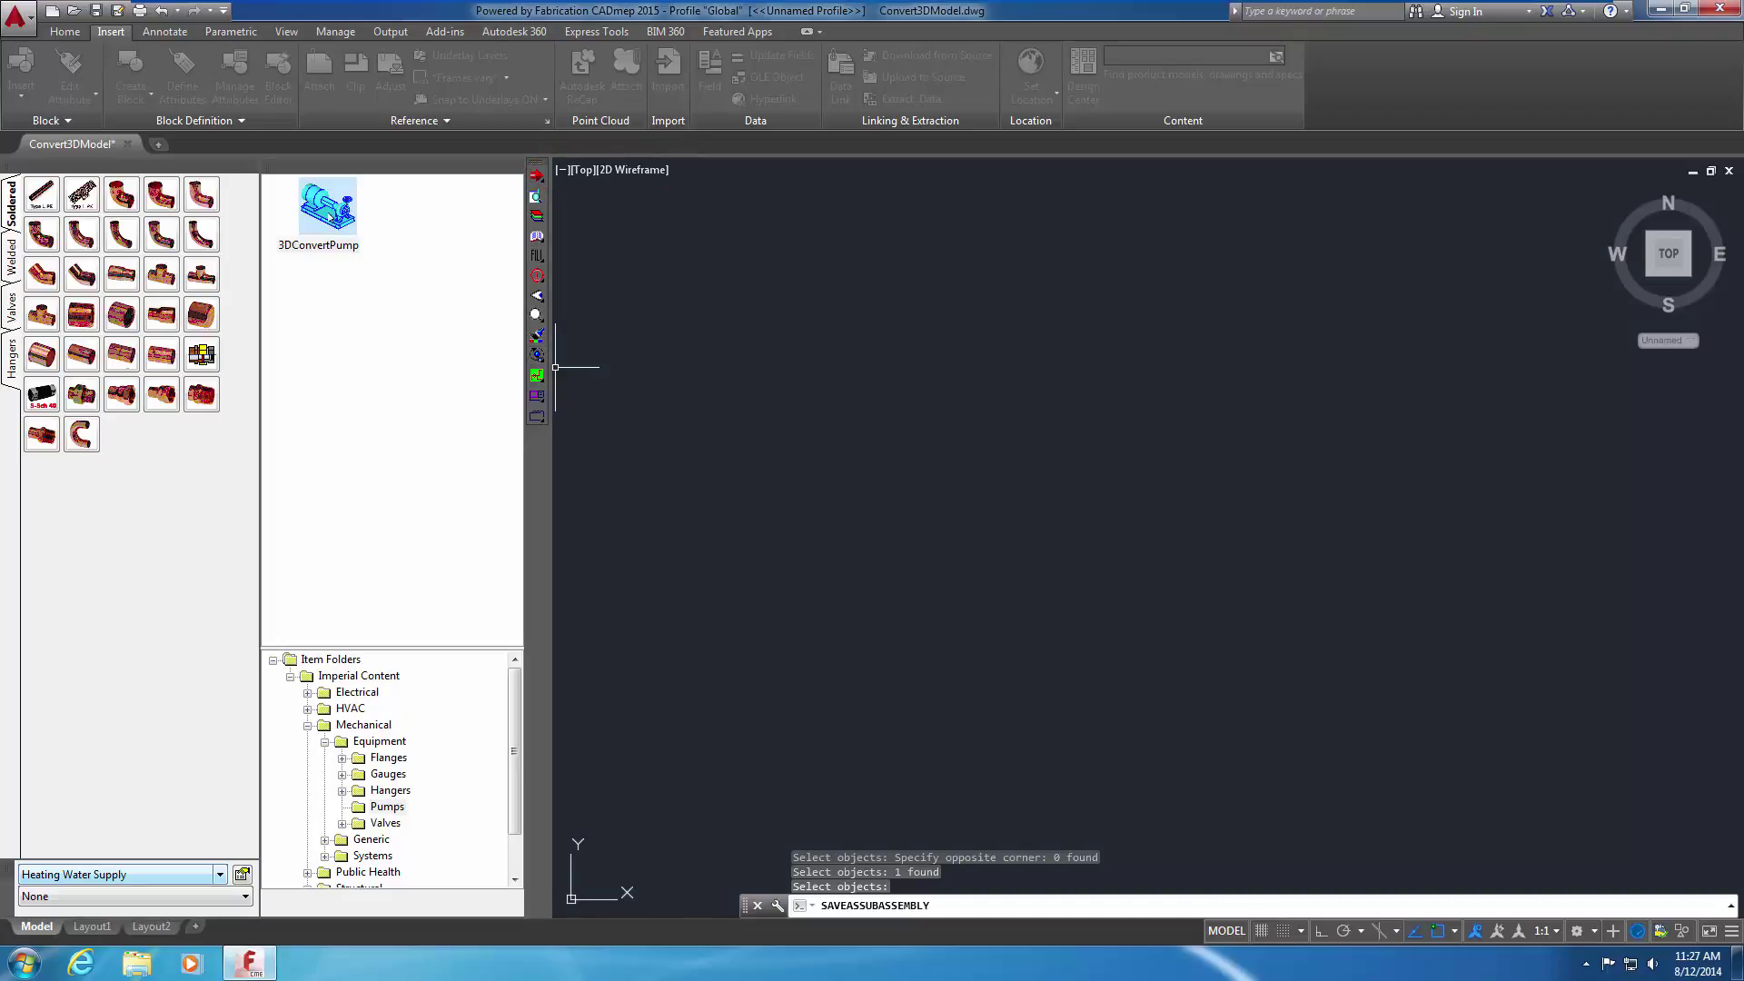
Place the 3DConvertPump item in the Convert3DModel drawing and review its properties without changes
click(329, 218)
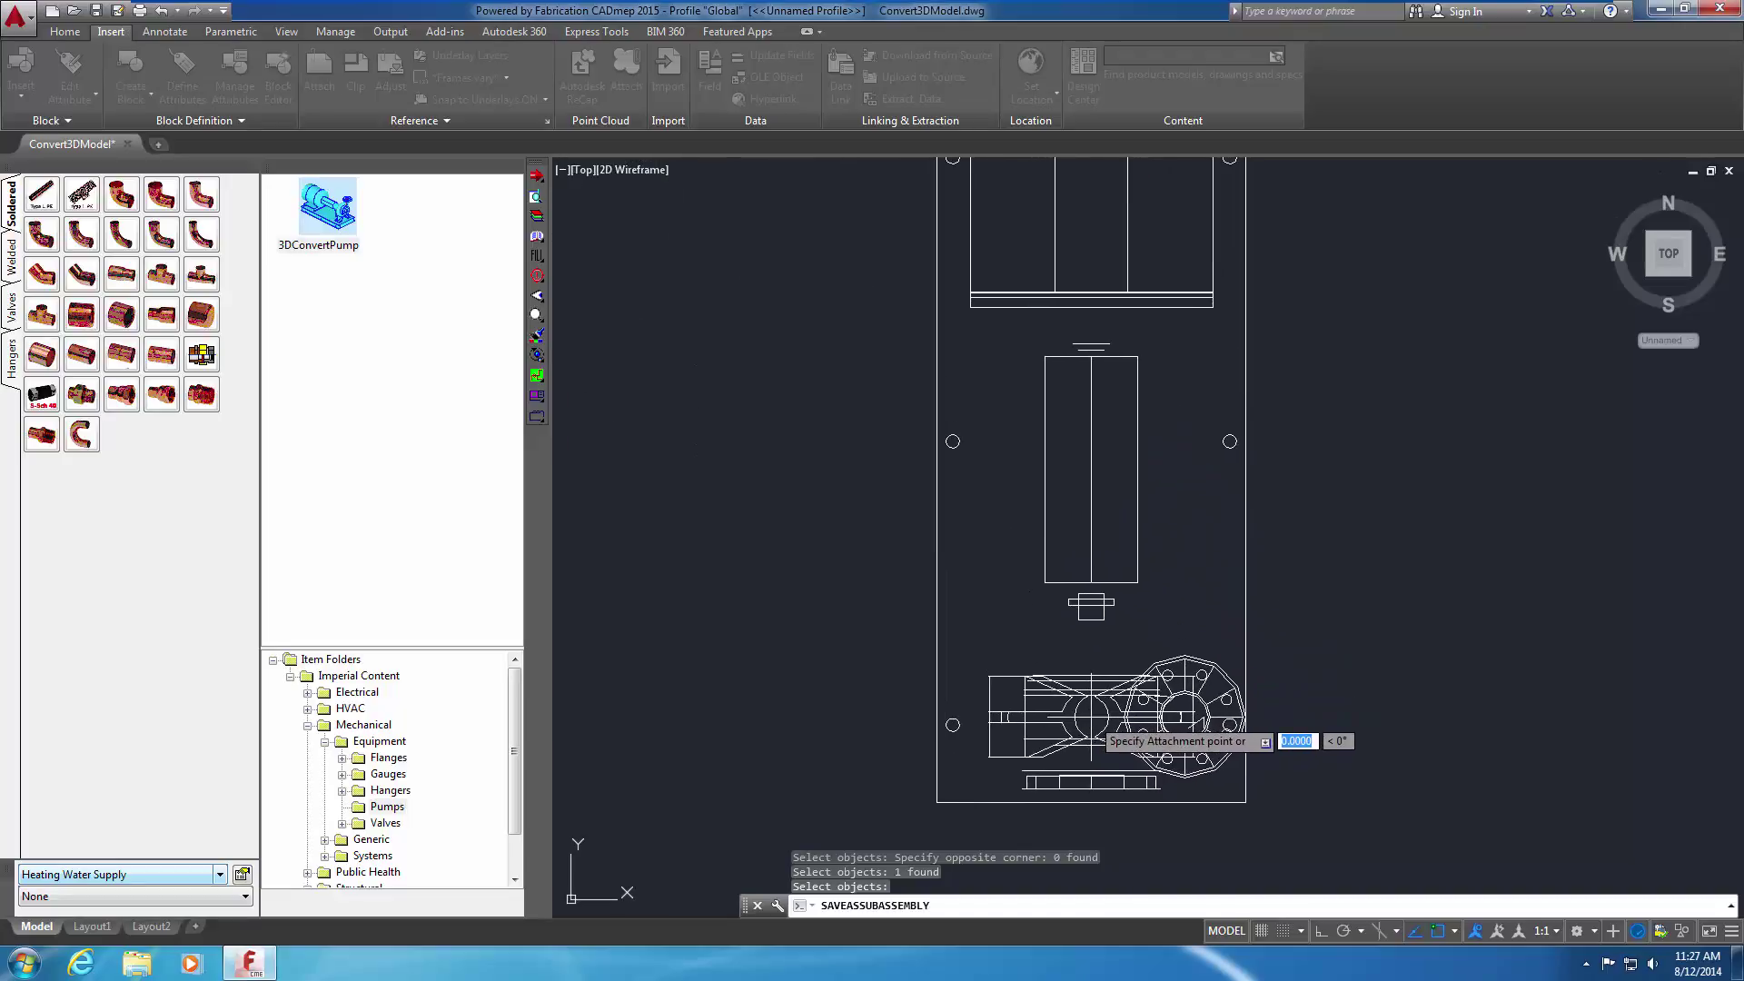
click(1091, 718)
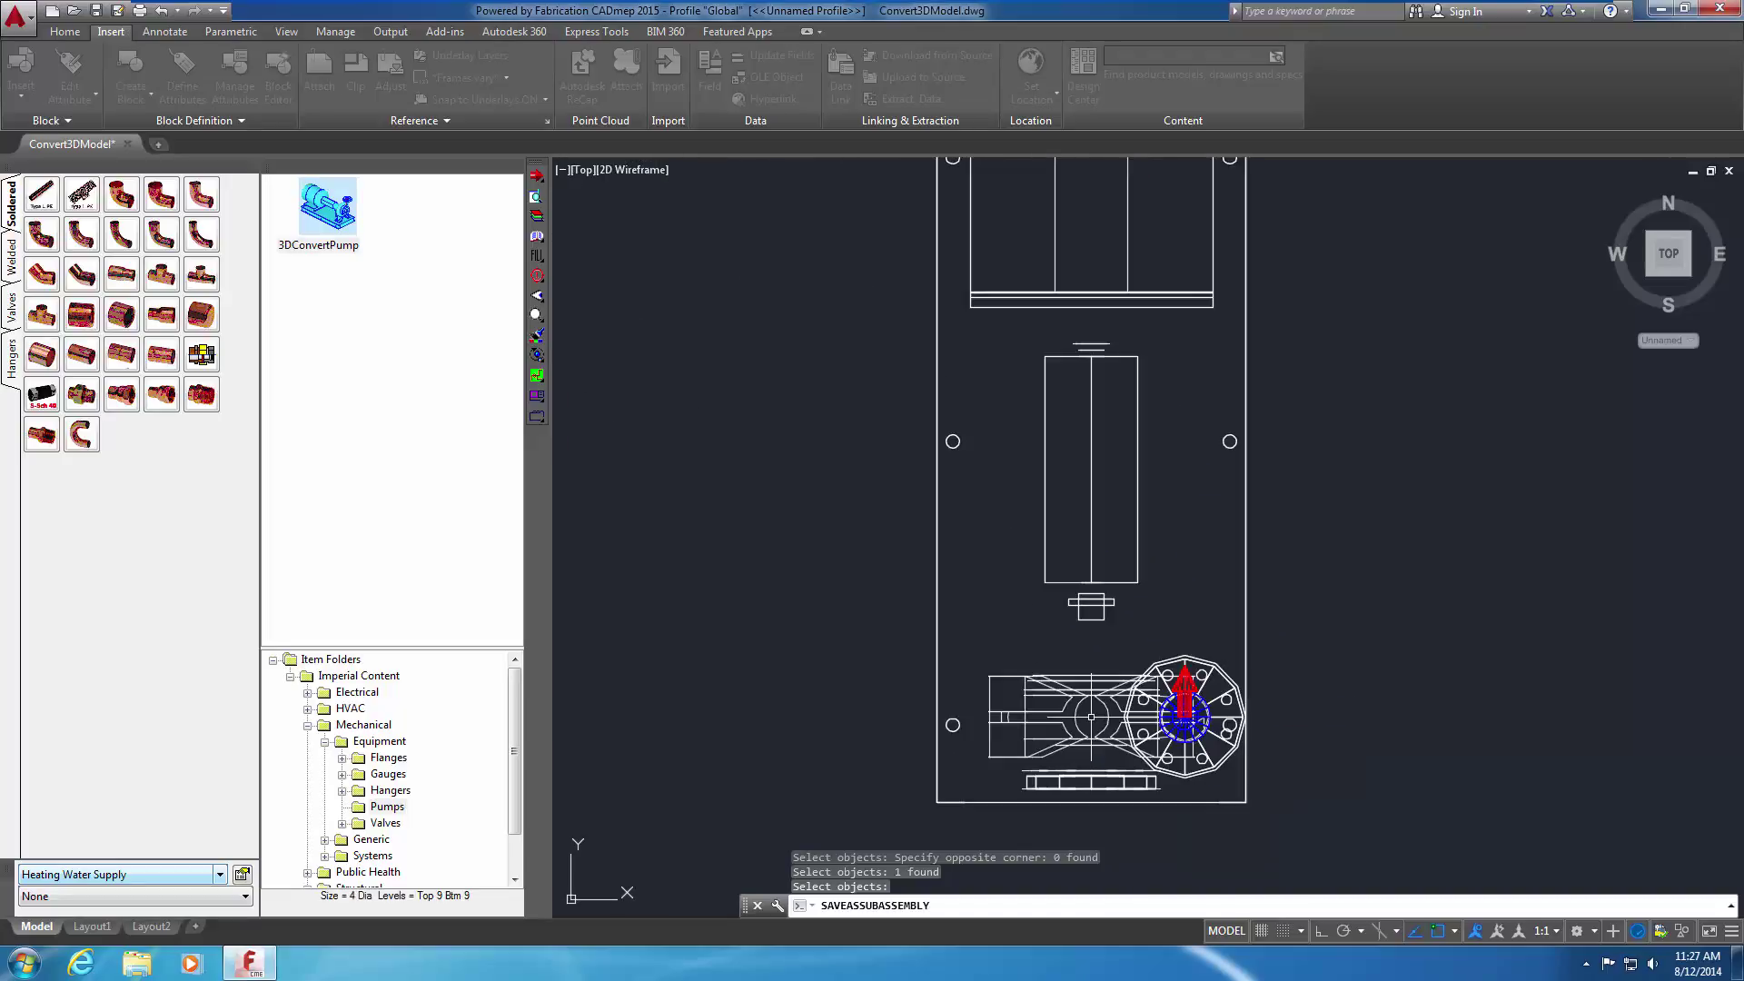
double_click(1097, 592)
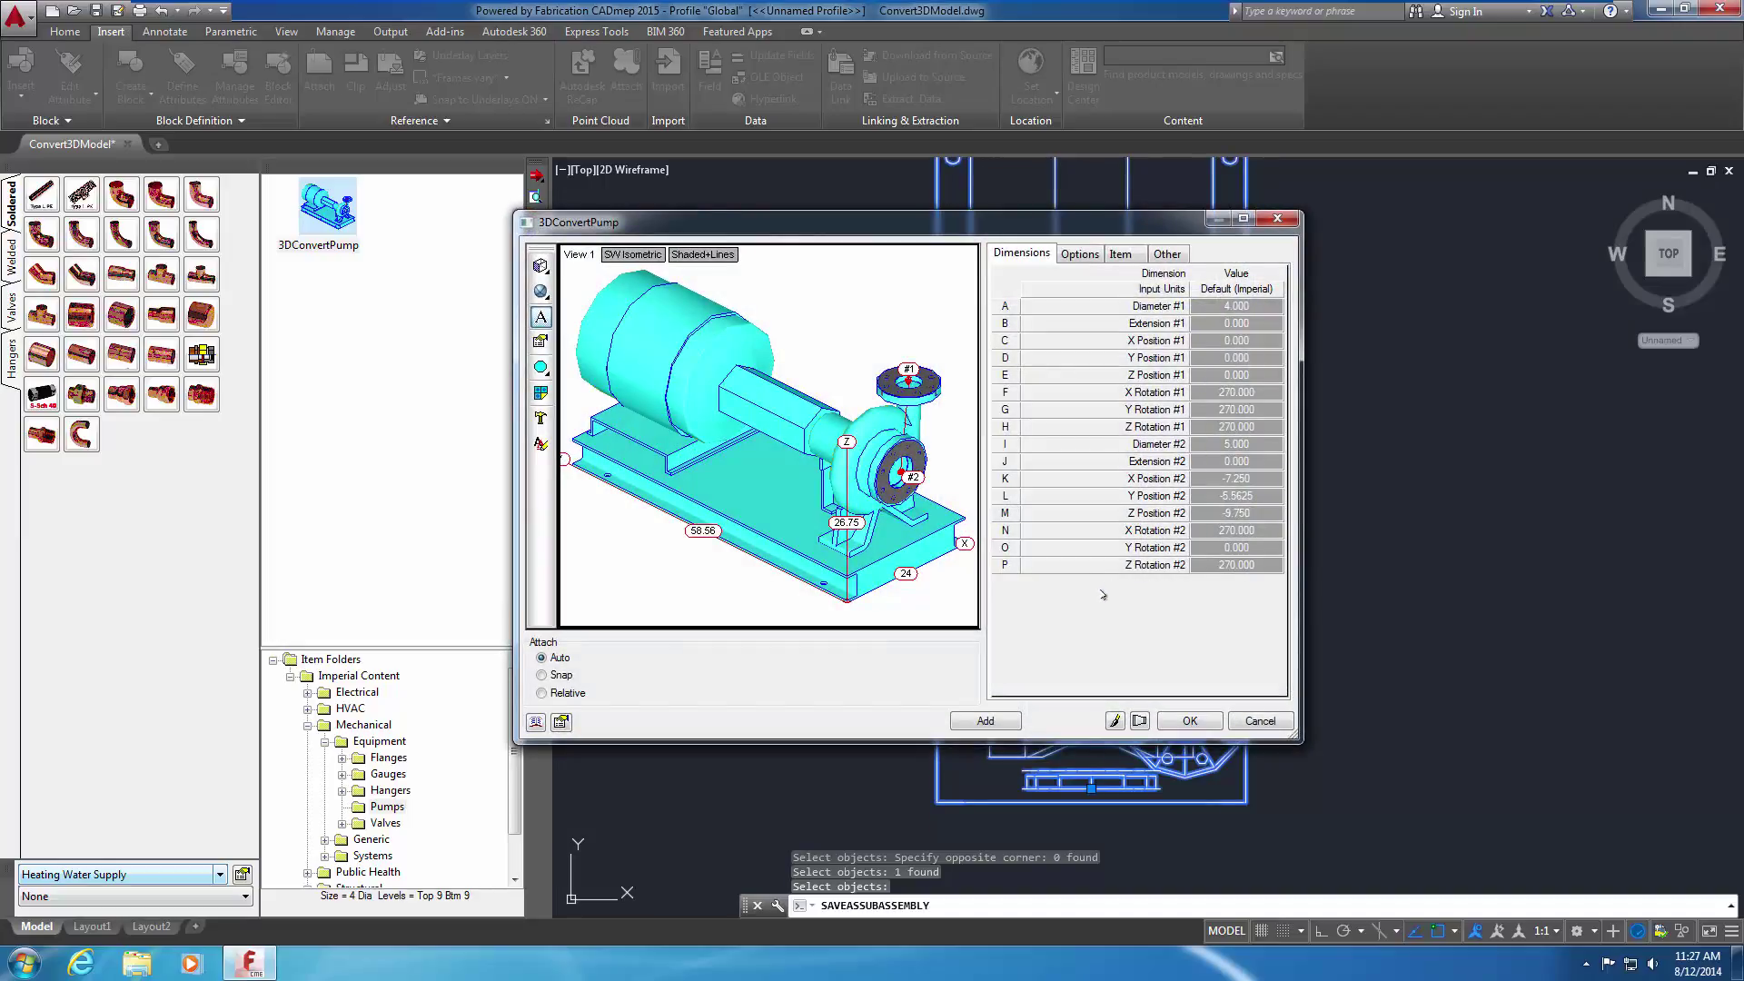
click(1260, 721)
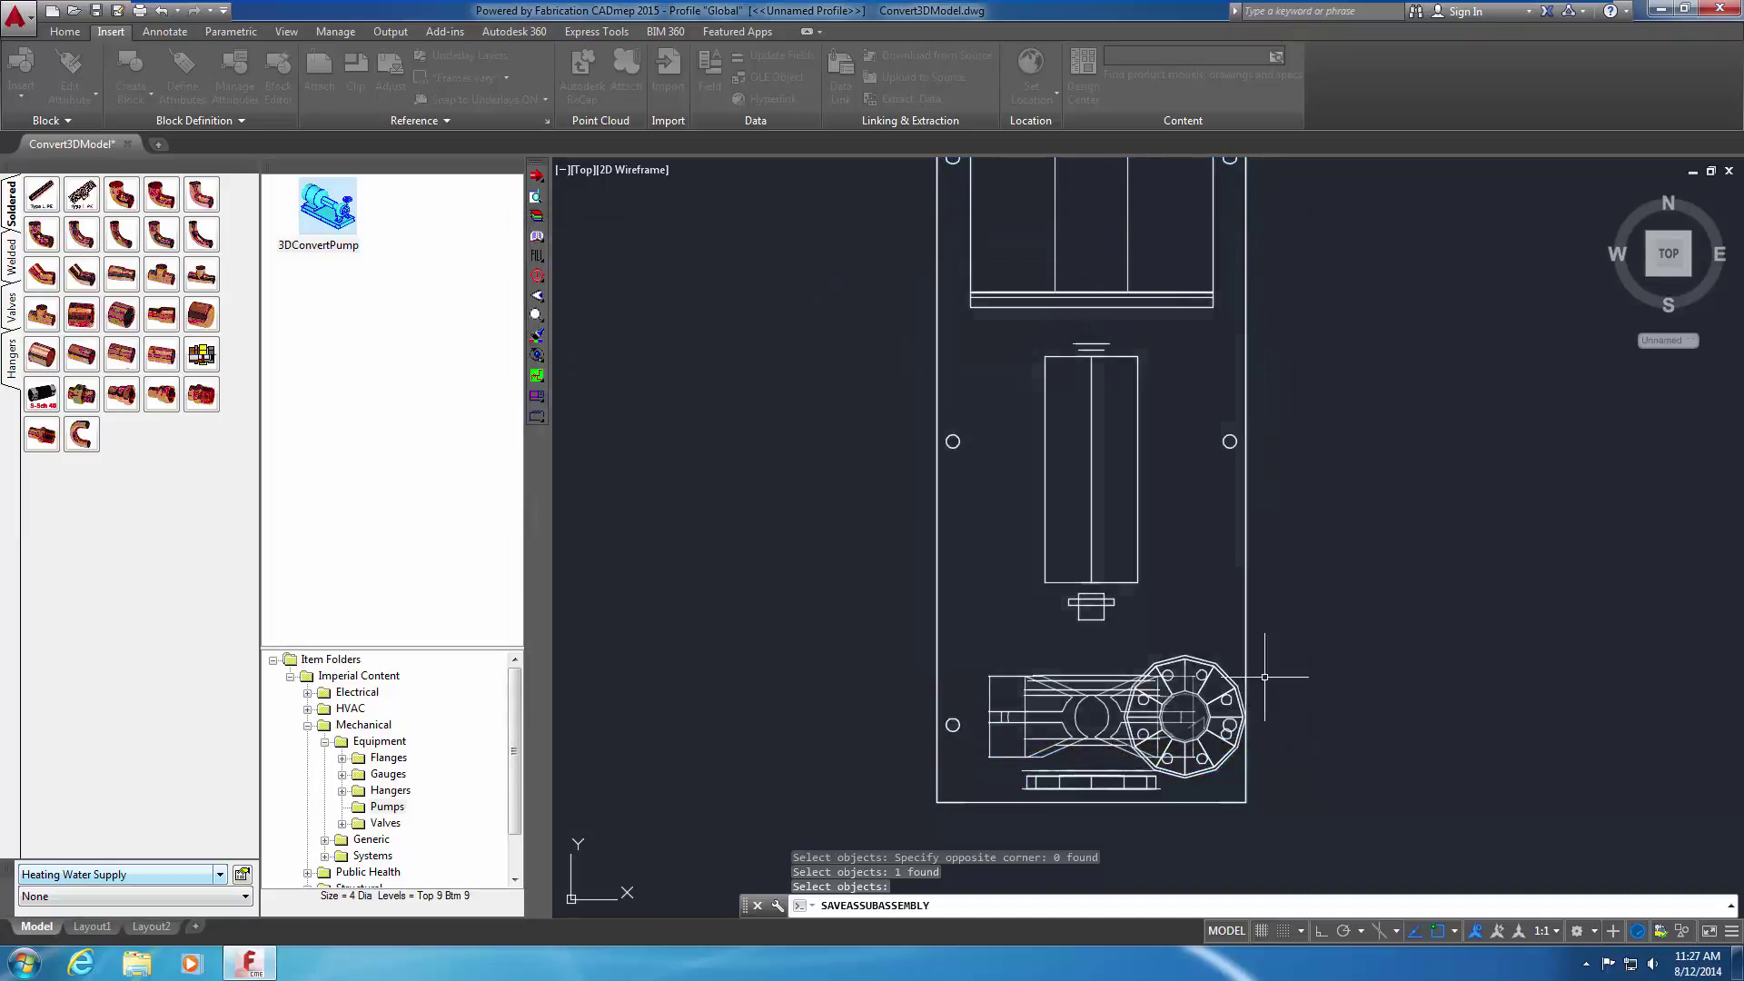
middle_drag(1284, 584, 1311, 611)
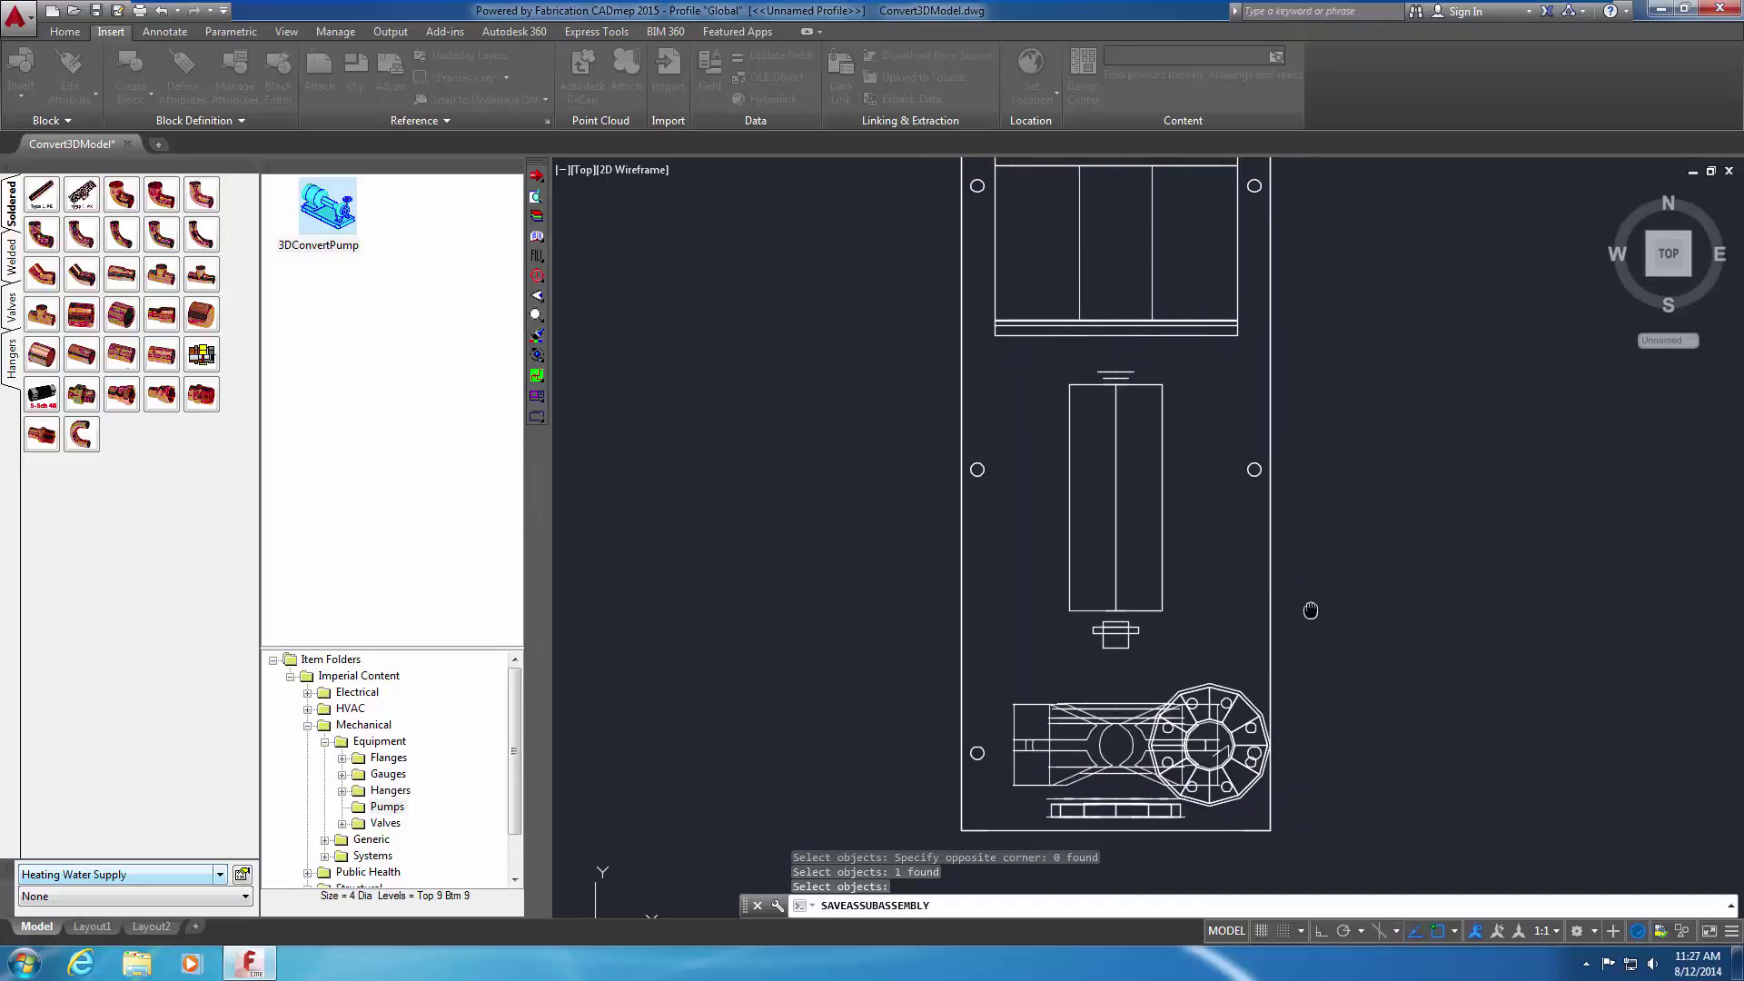
Switch the viewport to SW Isometric and the Conceptual visual style, recentring the pump
click(581, 170)
click(633, 336)
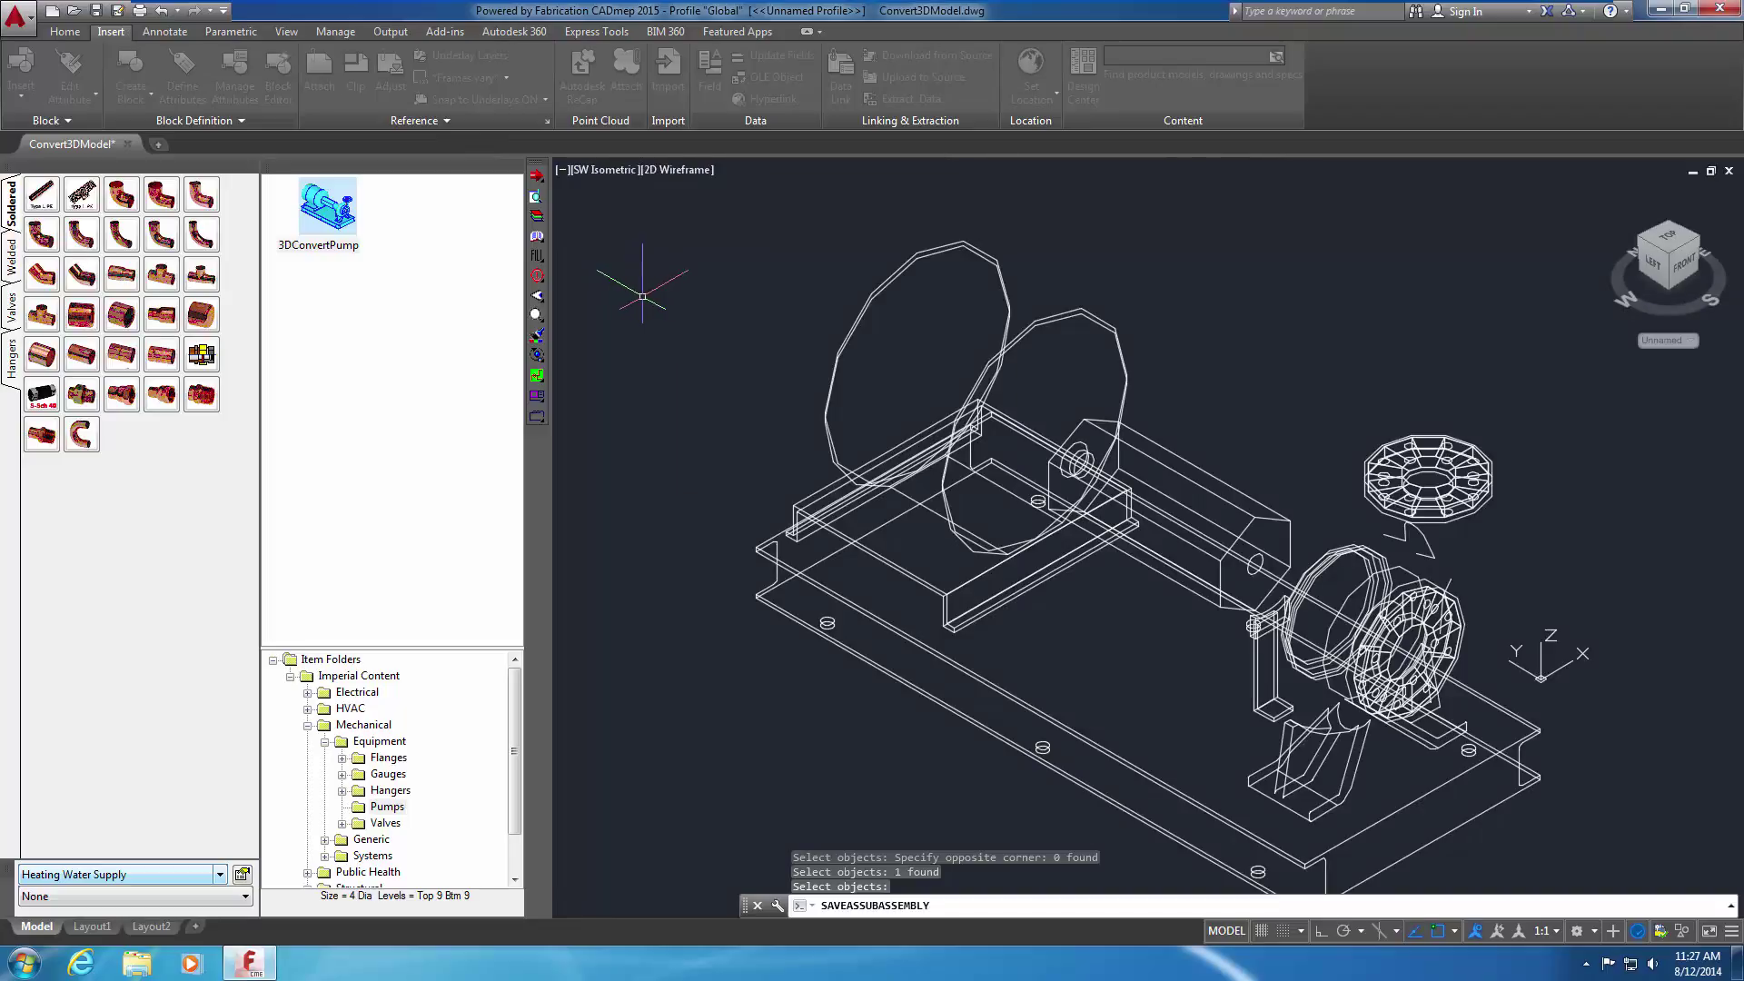
middle_drag(714, 347, 711, 301)
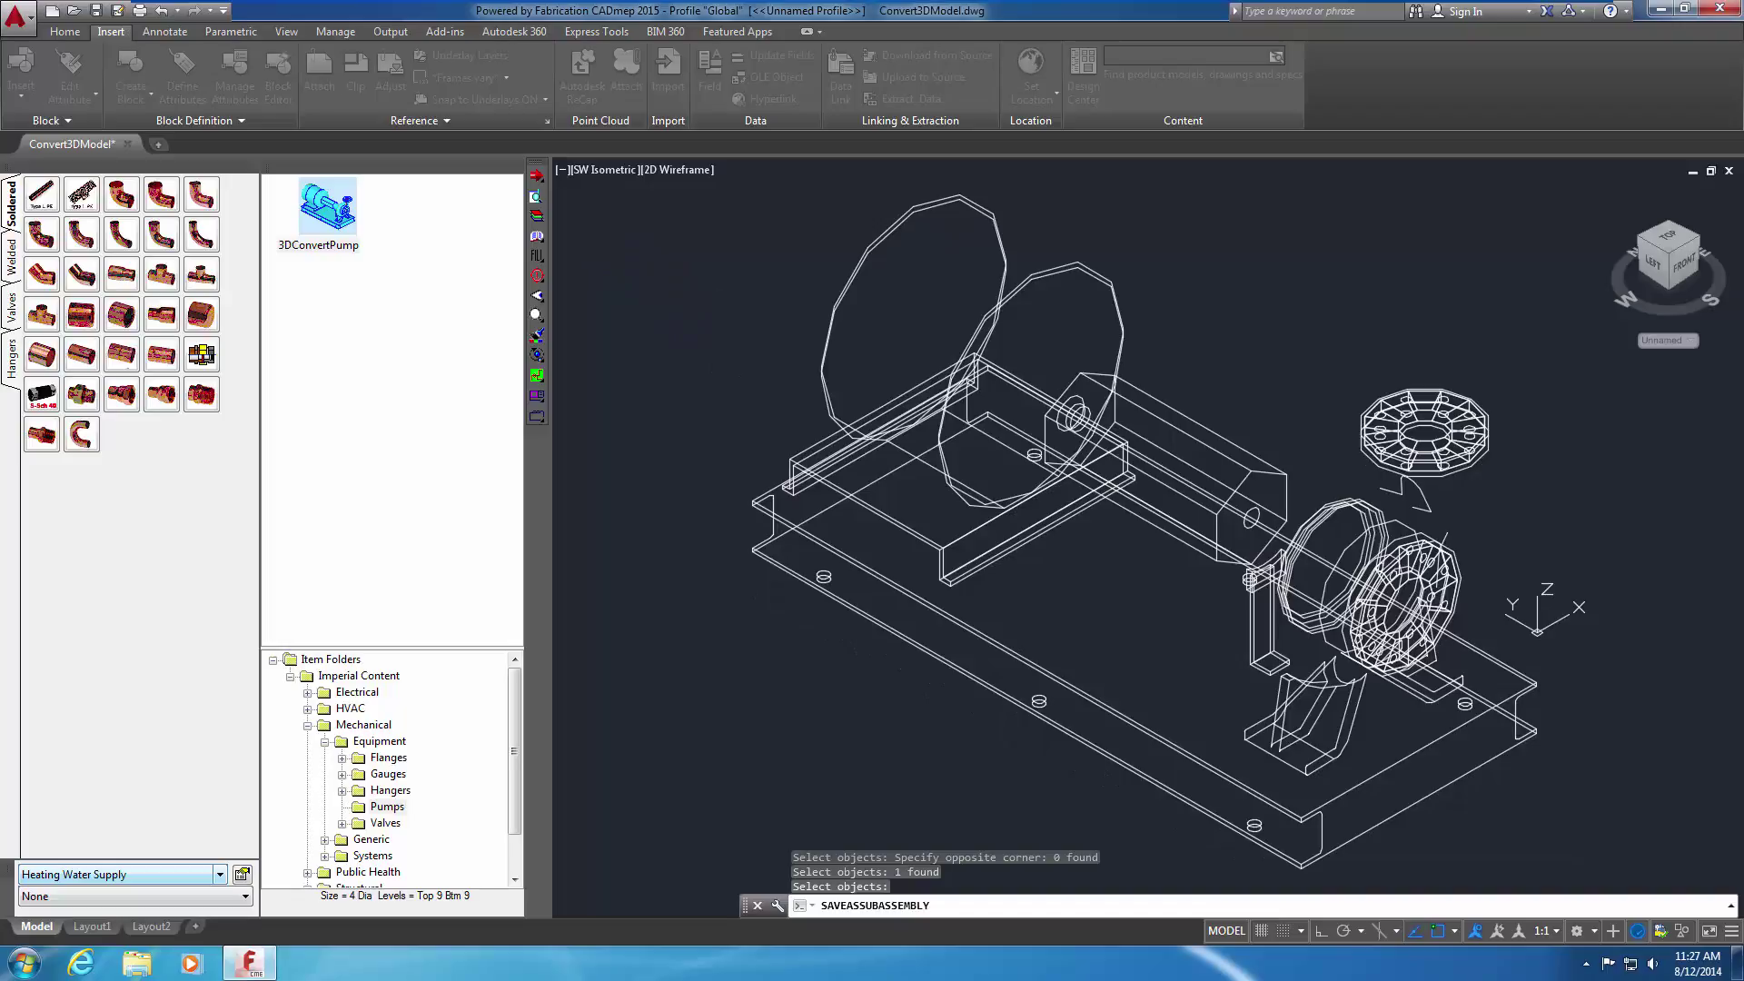
click(680, 176)
click(732, 240)
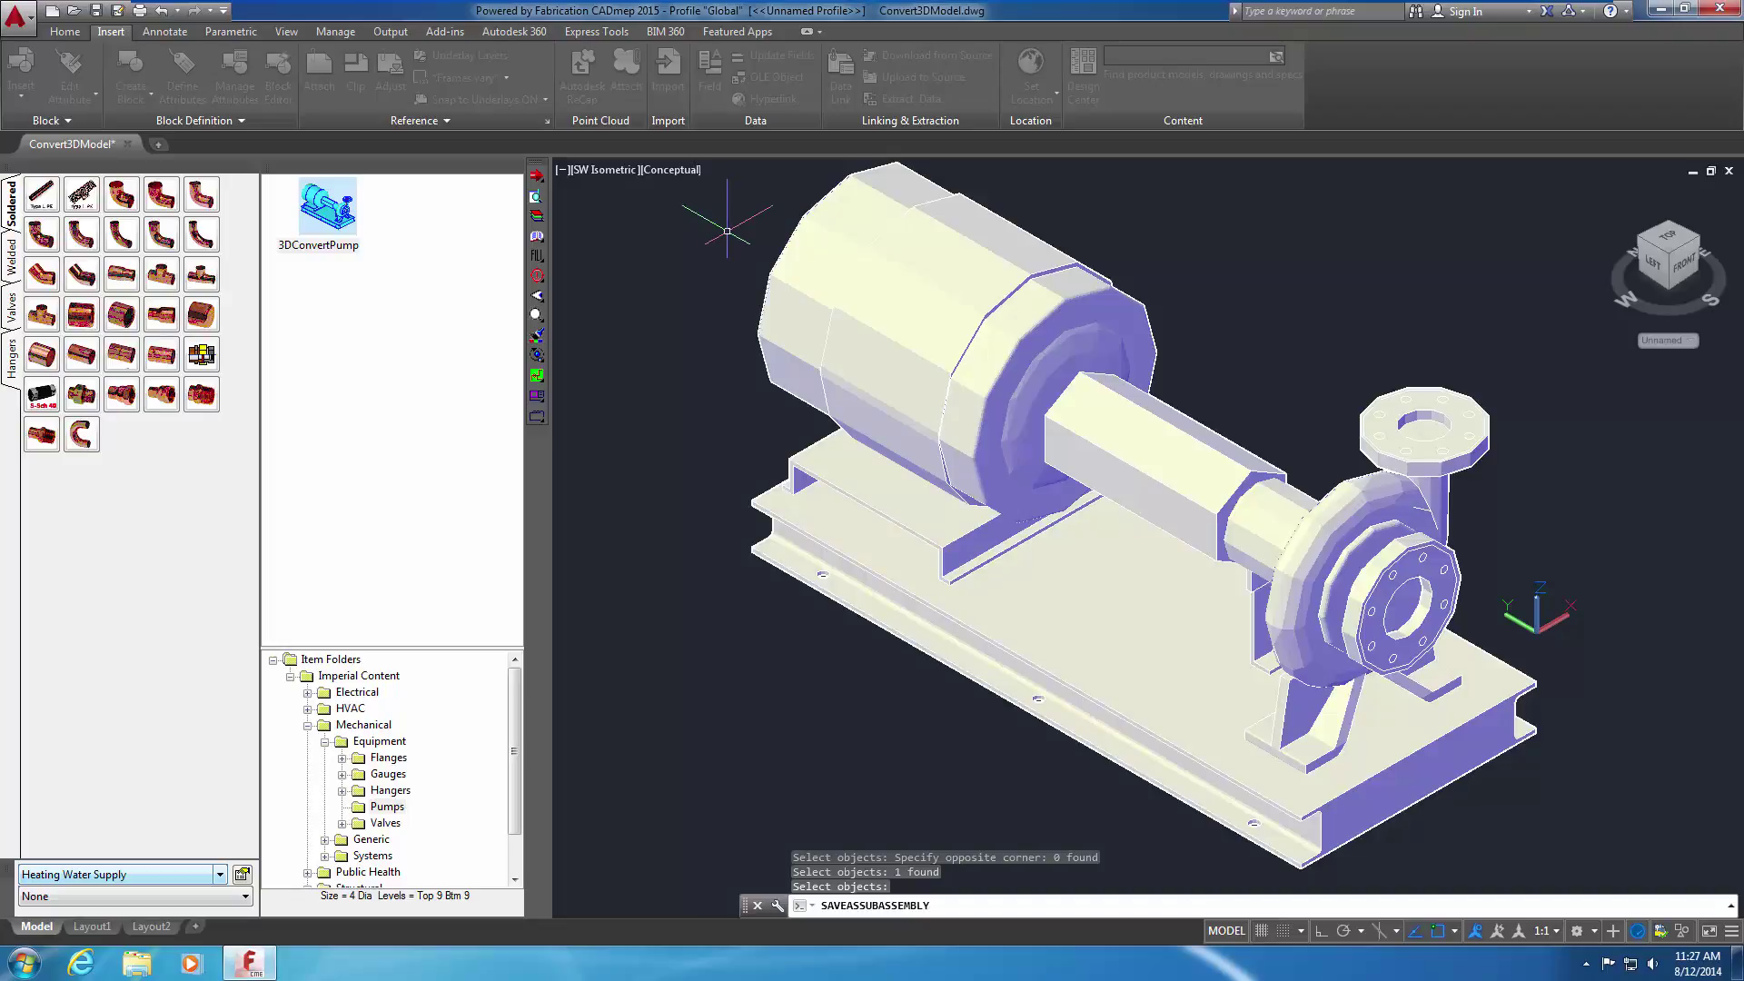
Run Welded SCH40 pipe up from the discharge flange and out from the suction flange
click(536, 176)
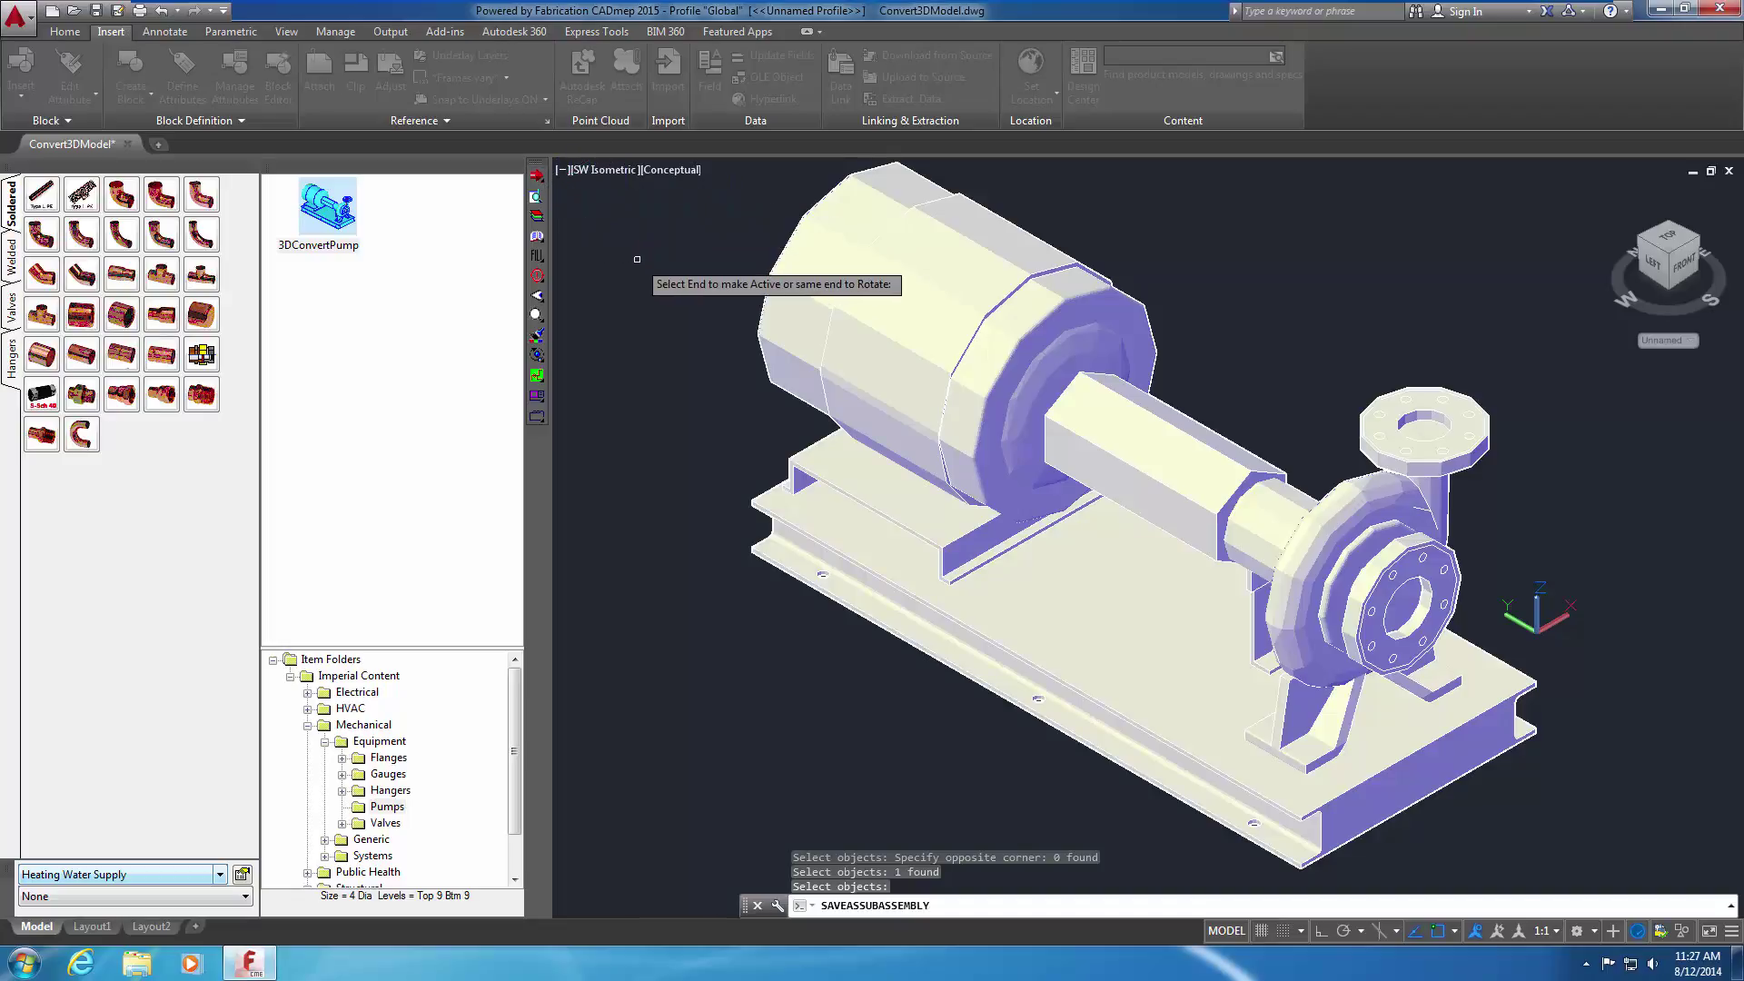
click(1403, 414)
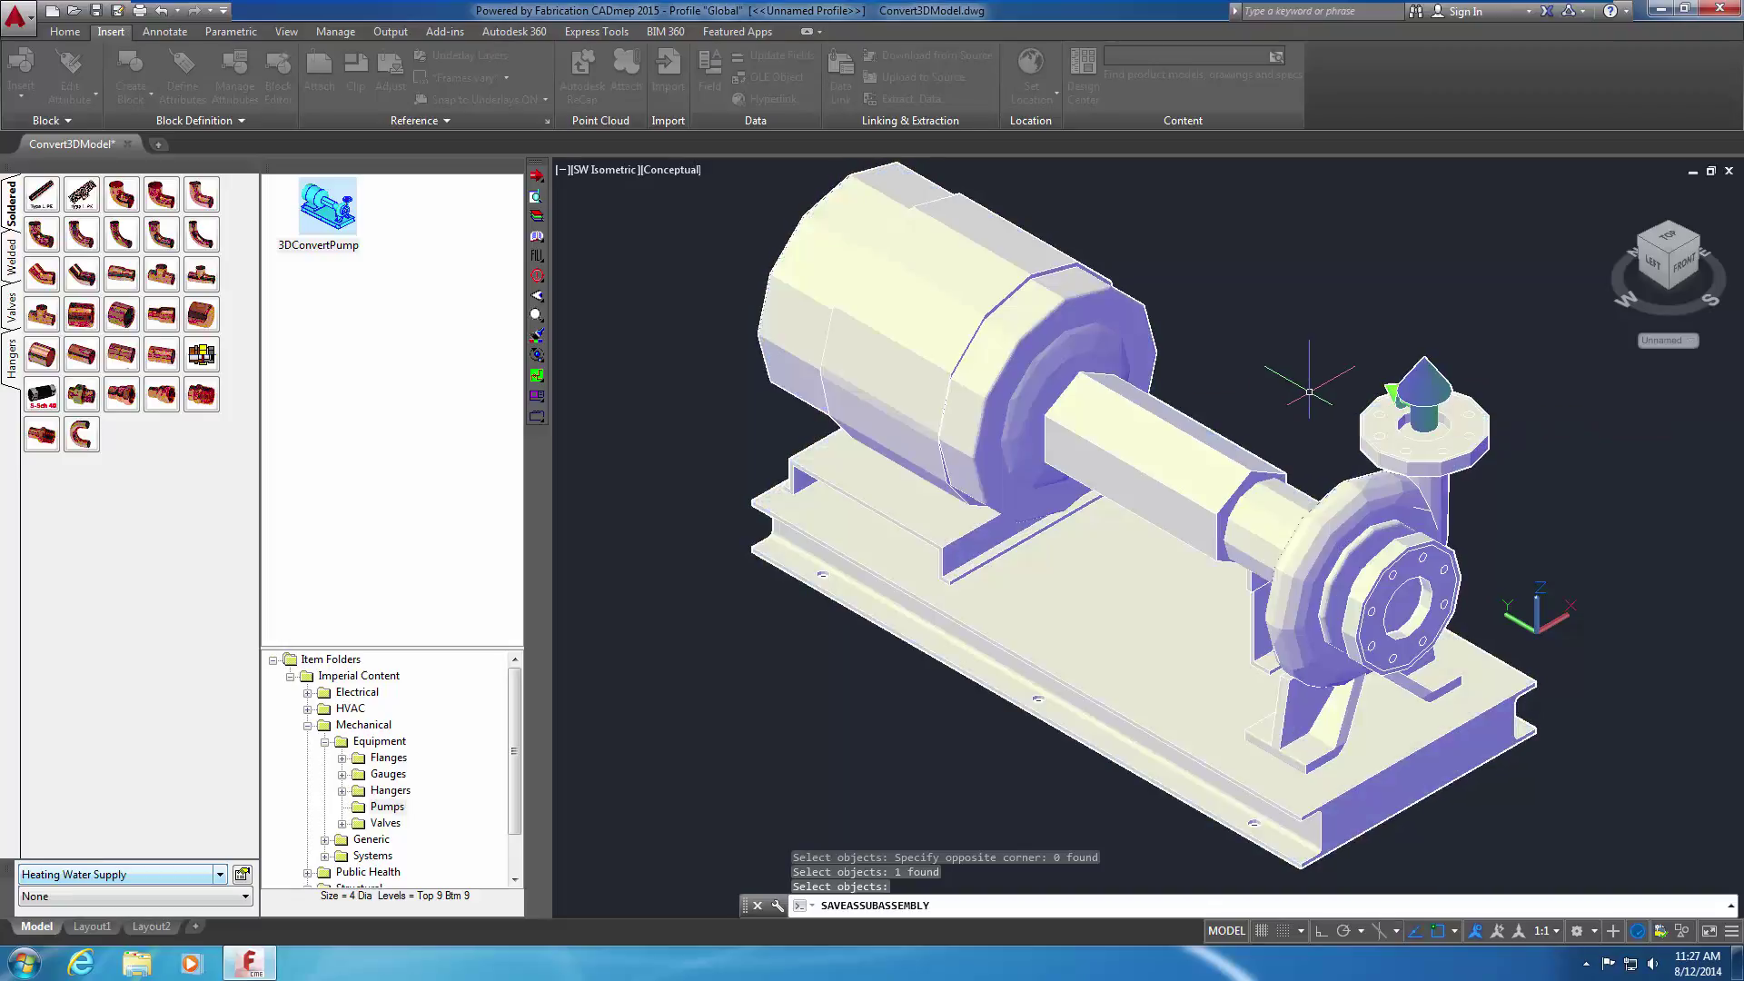
click(13, 256)
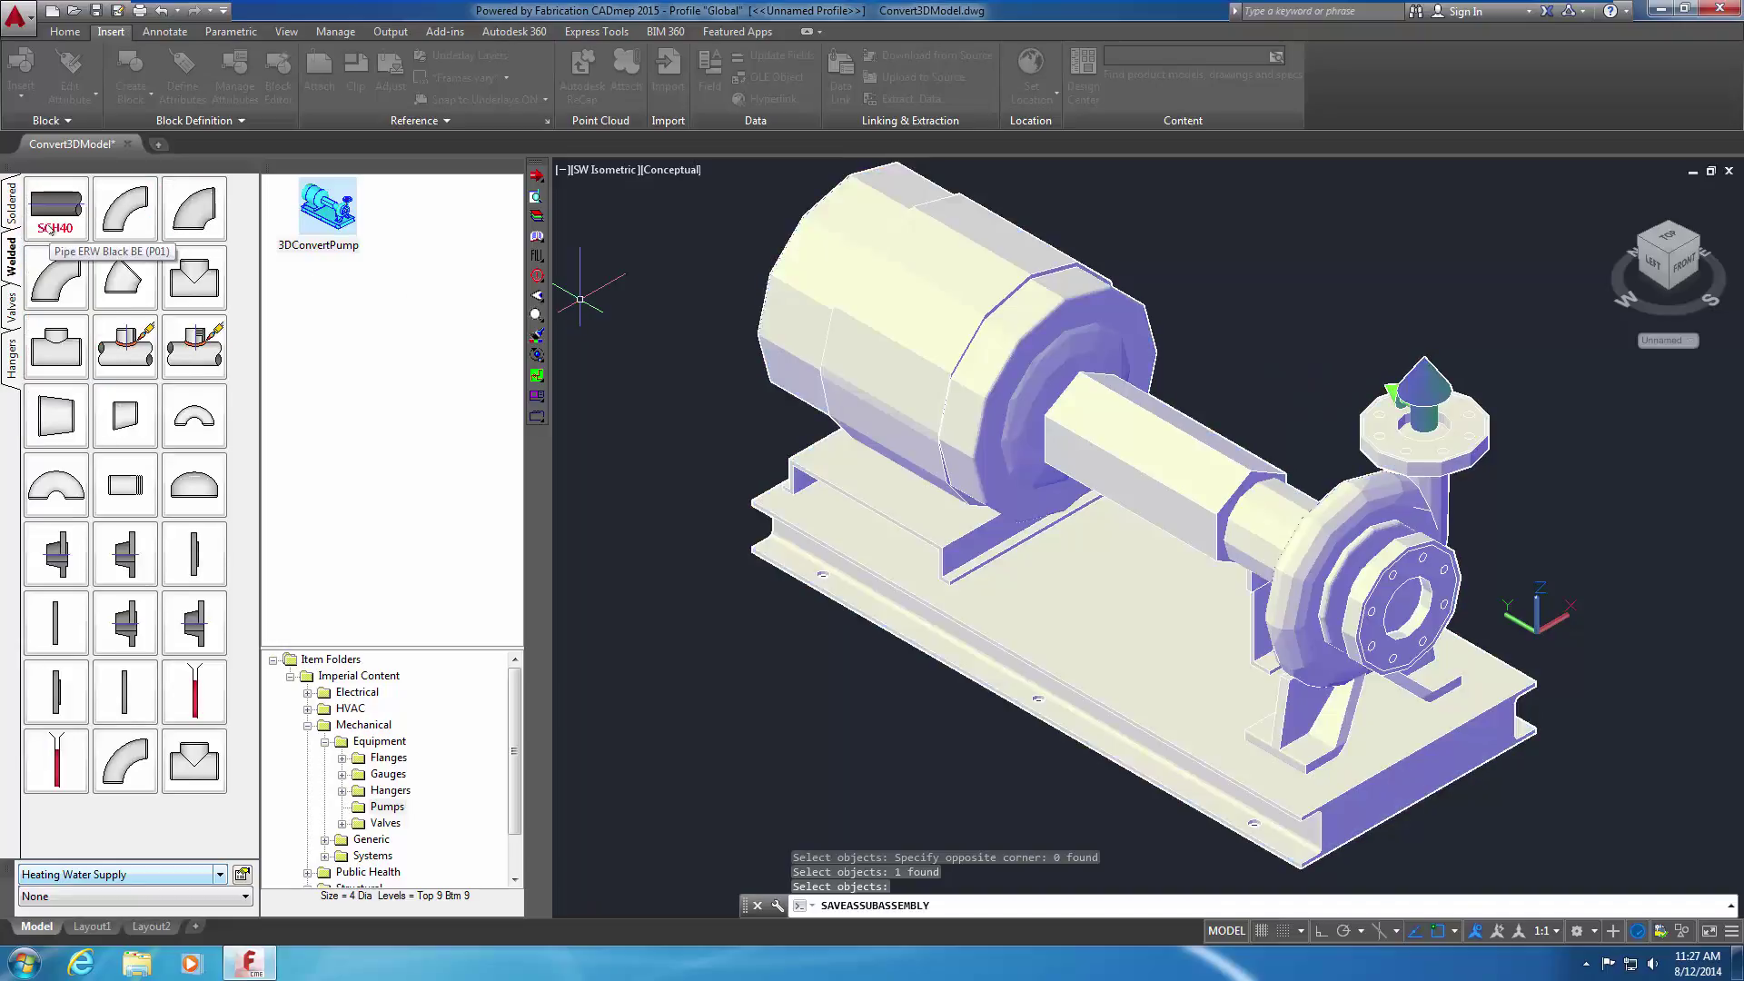
click(51, 230)
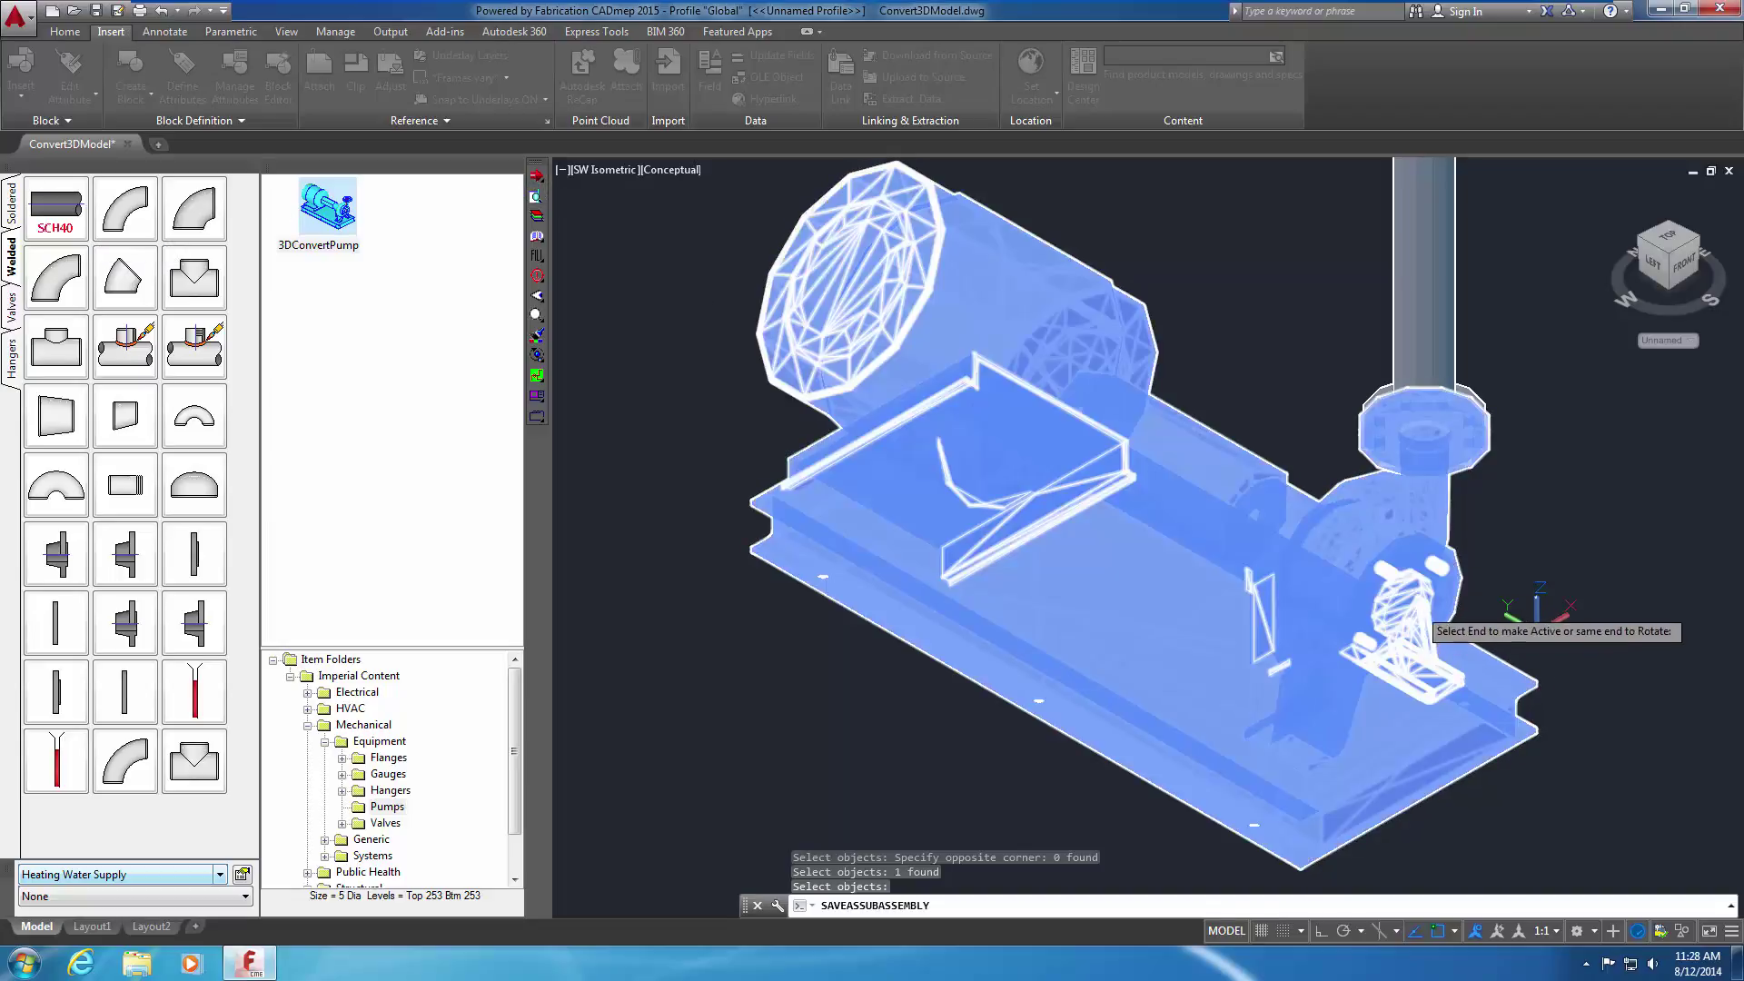
click(1417, 599)
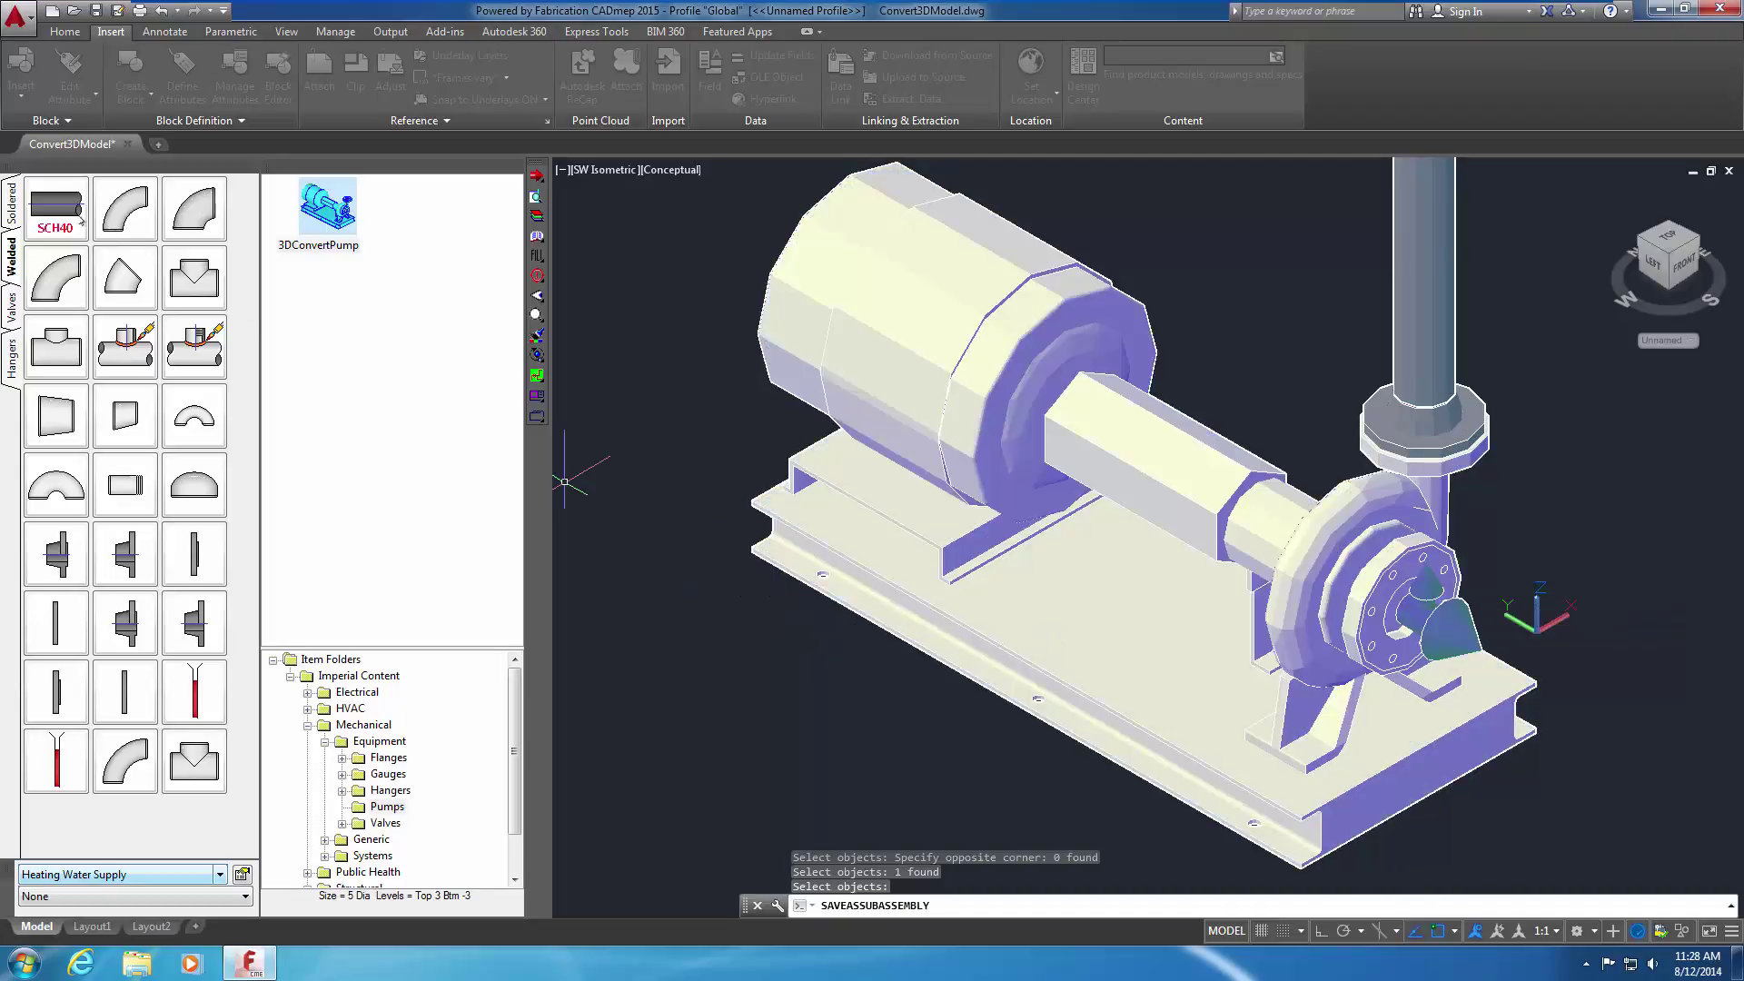
click(65, 215)
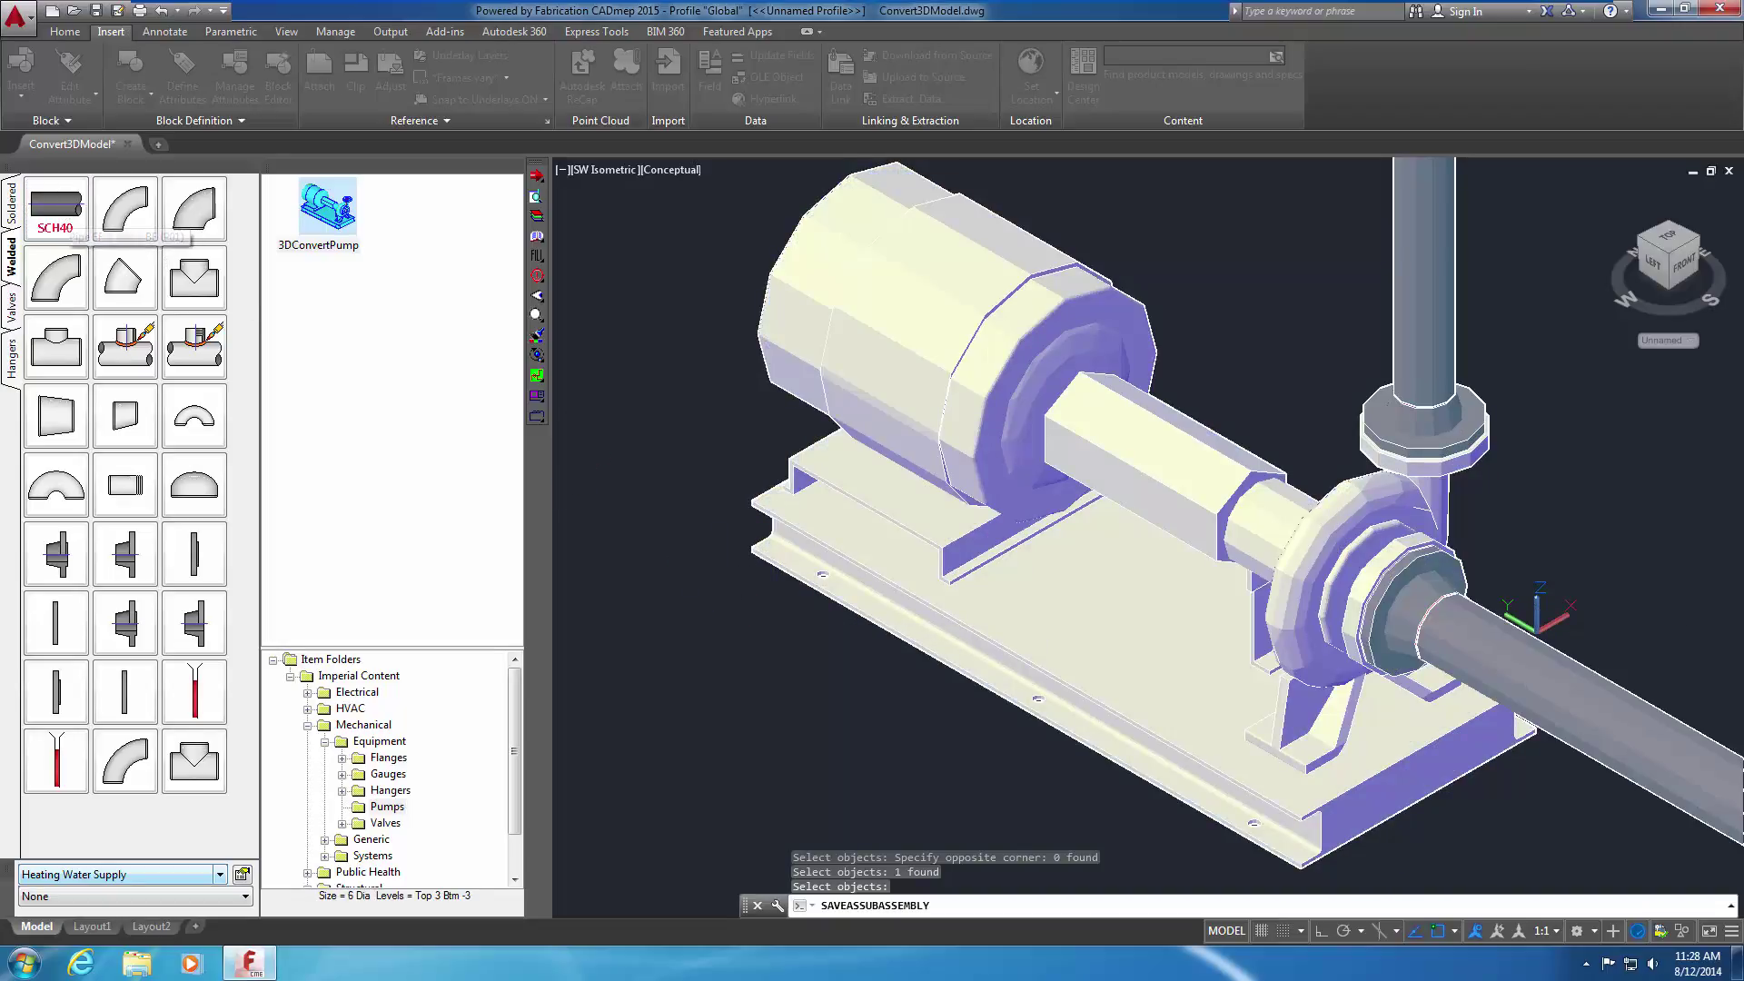